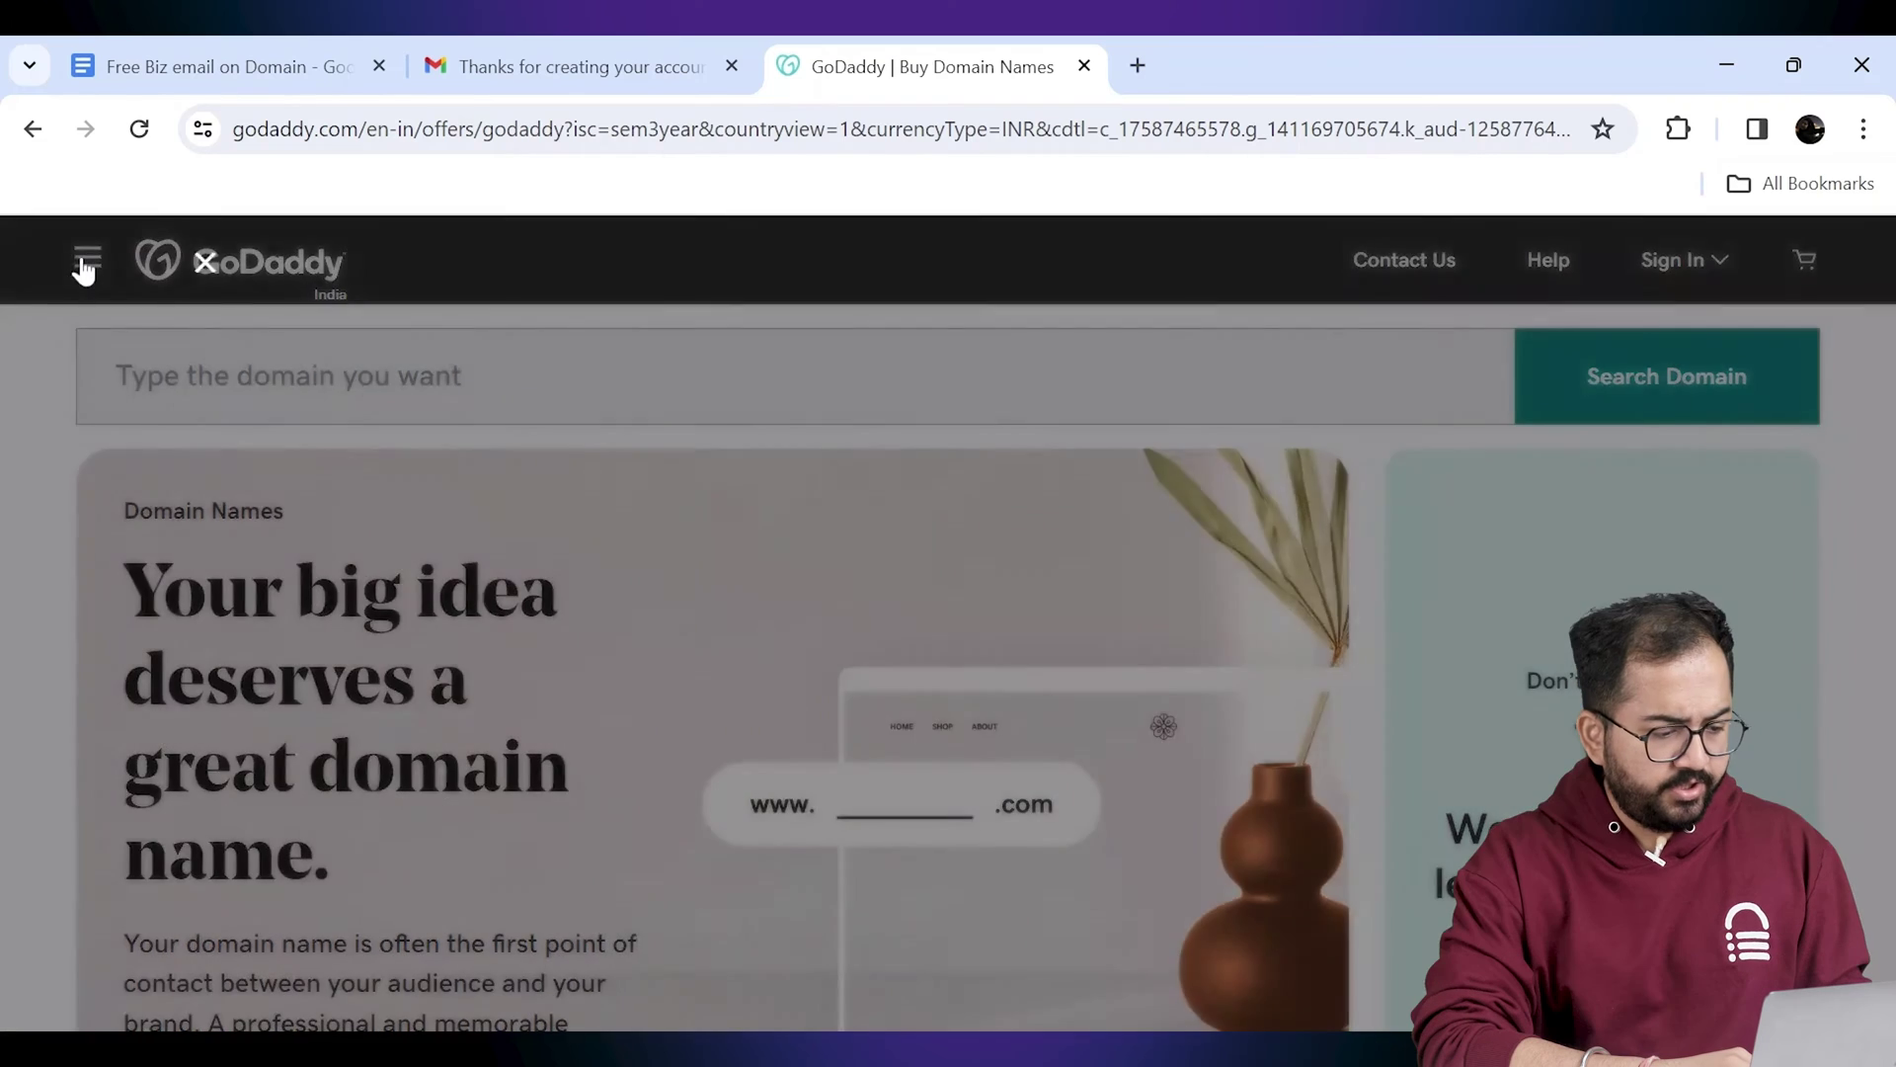
Step: Run a GoDaddy domain search for coffee's and put coffees.quest in the cart
{"action": "left_click", "coordinate": [86, 265]}
{"action": "left_click", "coordinate": [298, 383]}
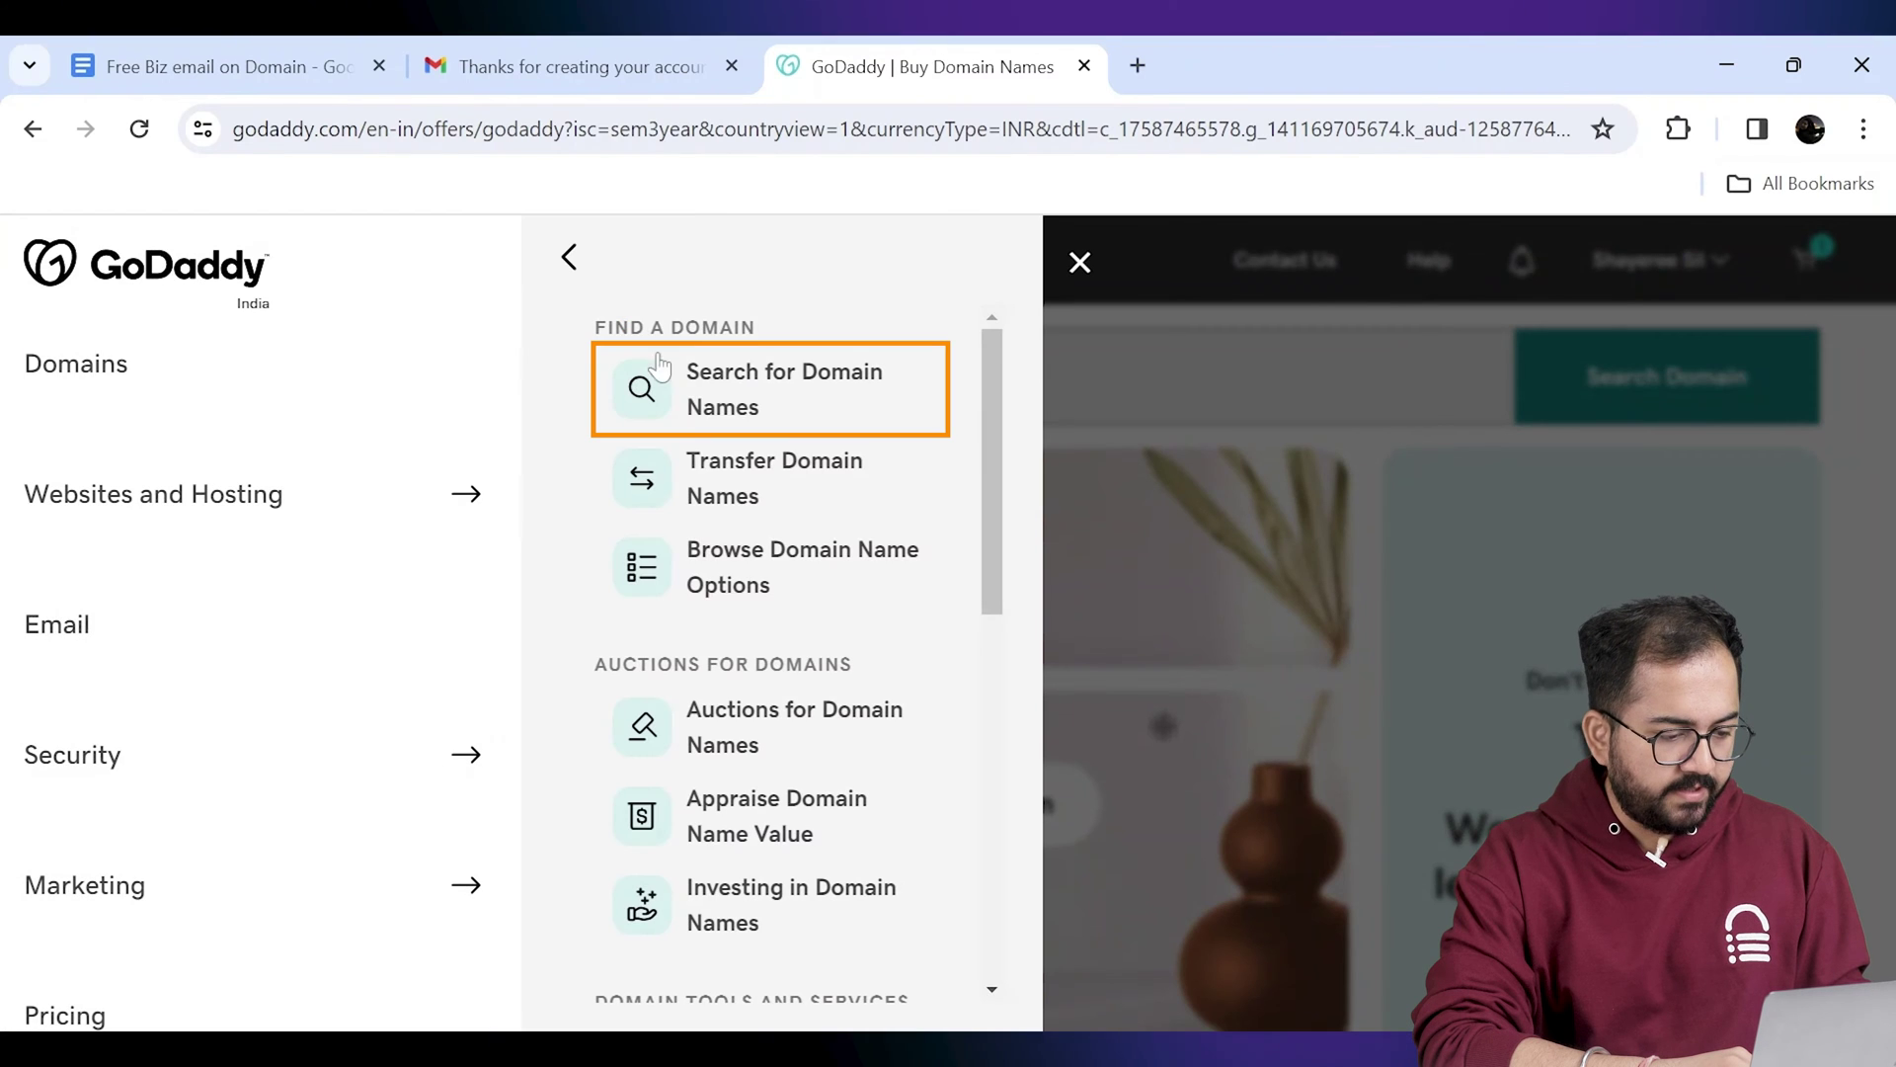
{"action": "left_click", "coordinate": [724, 398]}
{"action": "type", "text": "coffee"}
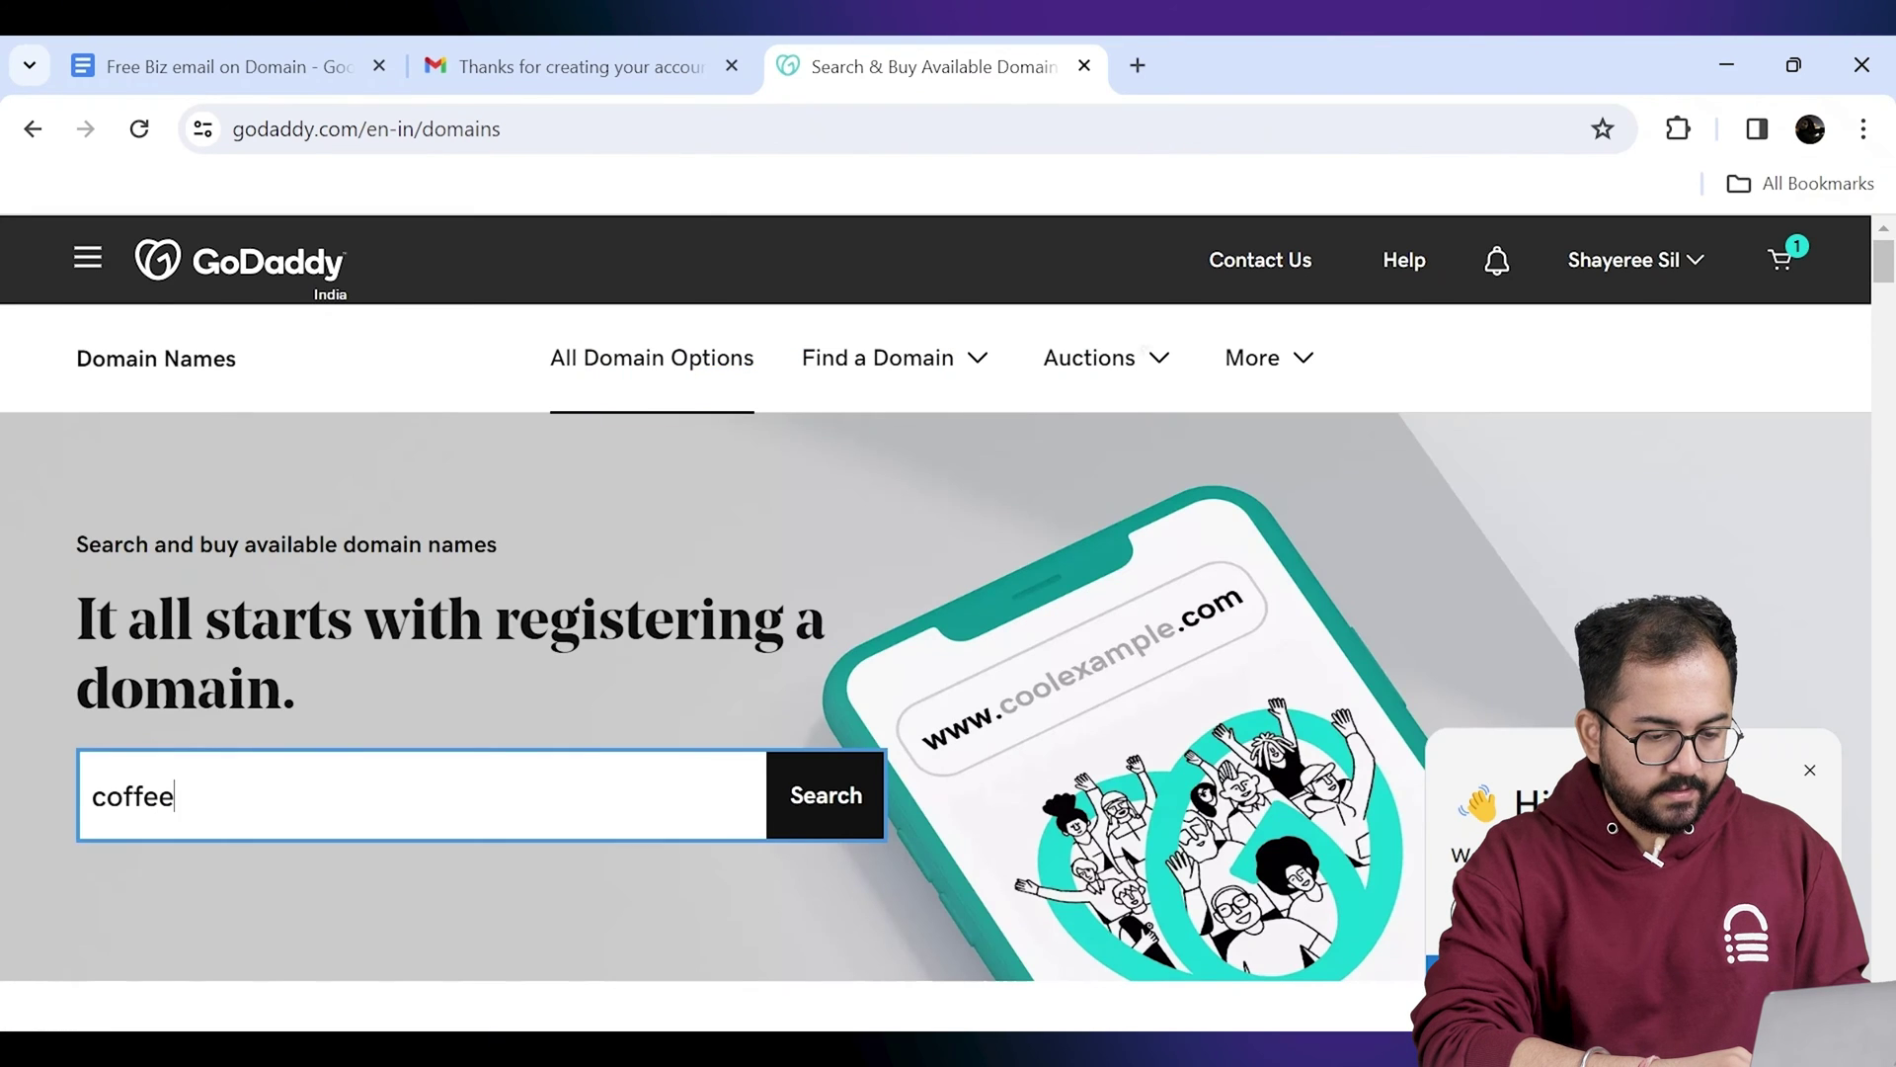
{"action": "type", "text": "'s"}
{"action": "key", "text": "Return"}
{"action": "left_click_drag", "start_coordinate": [1886, 336], "coordinate": [1888, 413]}
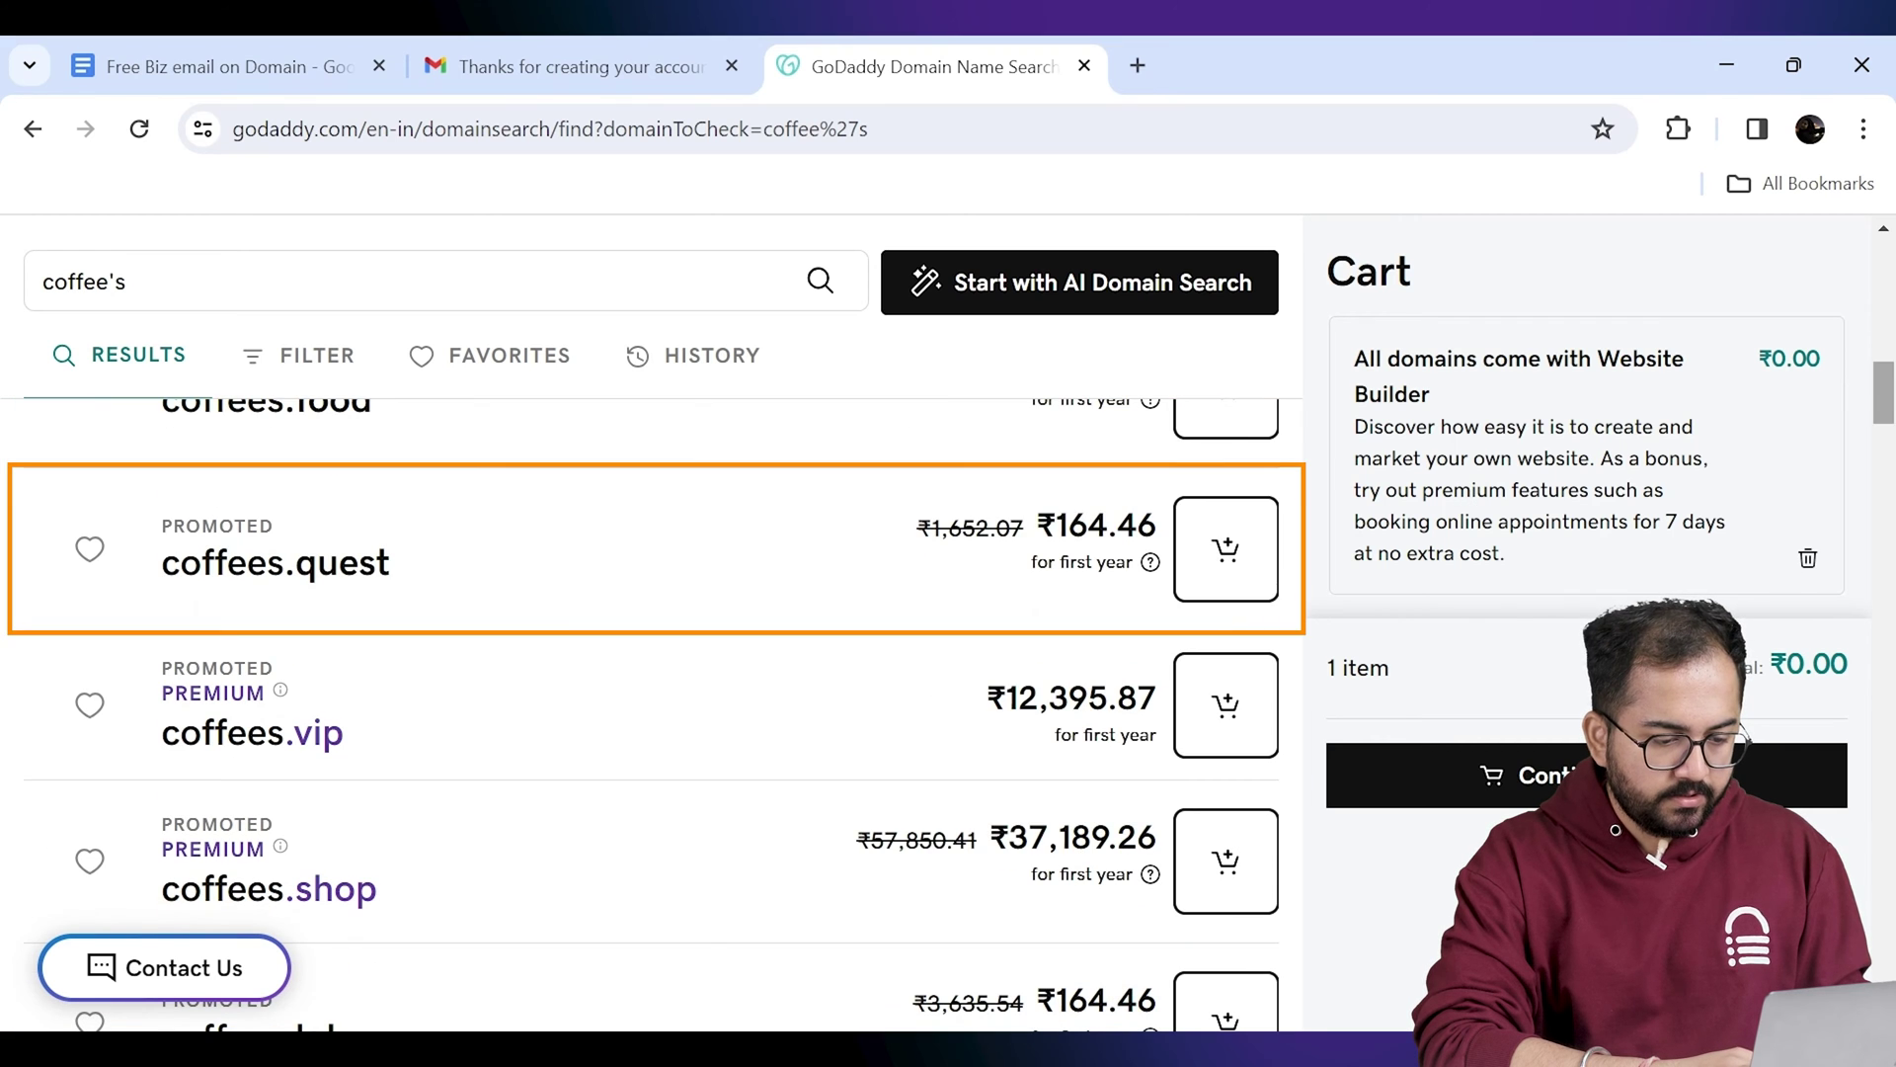
{"action": "left_click", "coordinate": [1224, 592]}
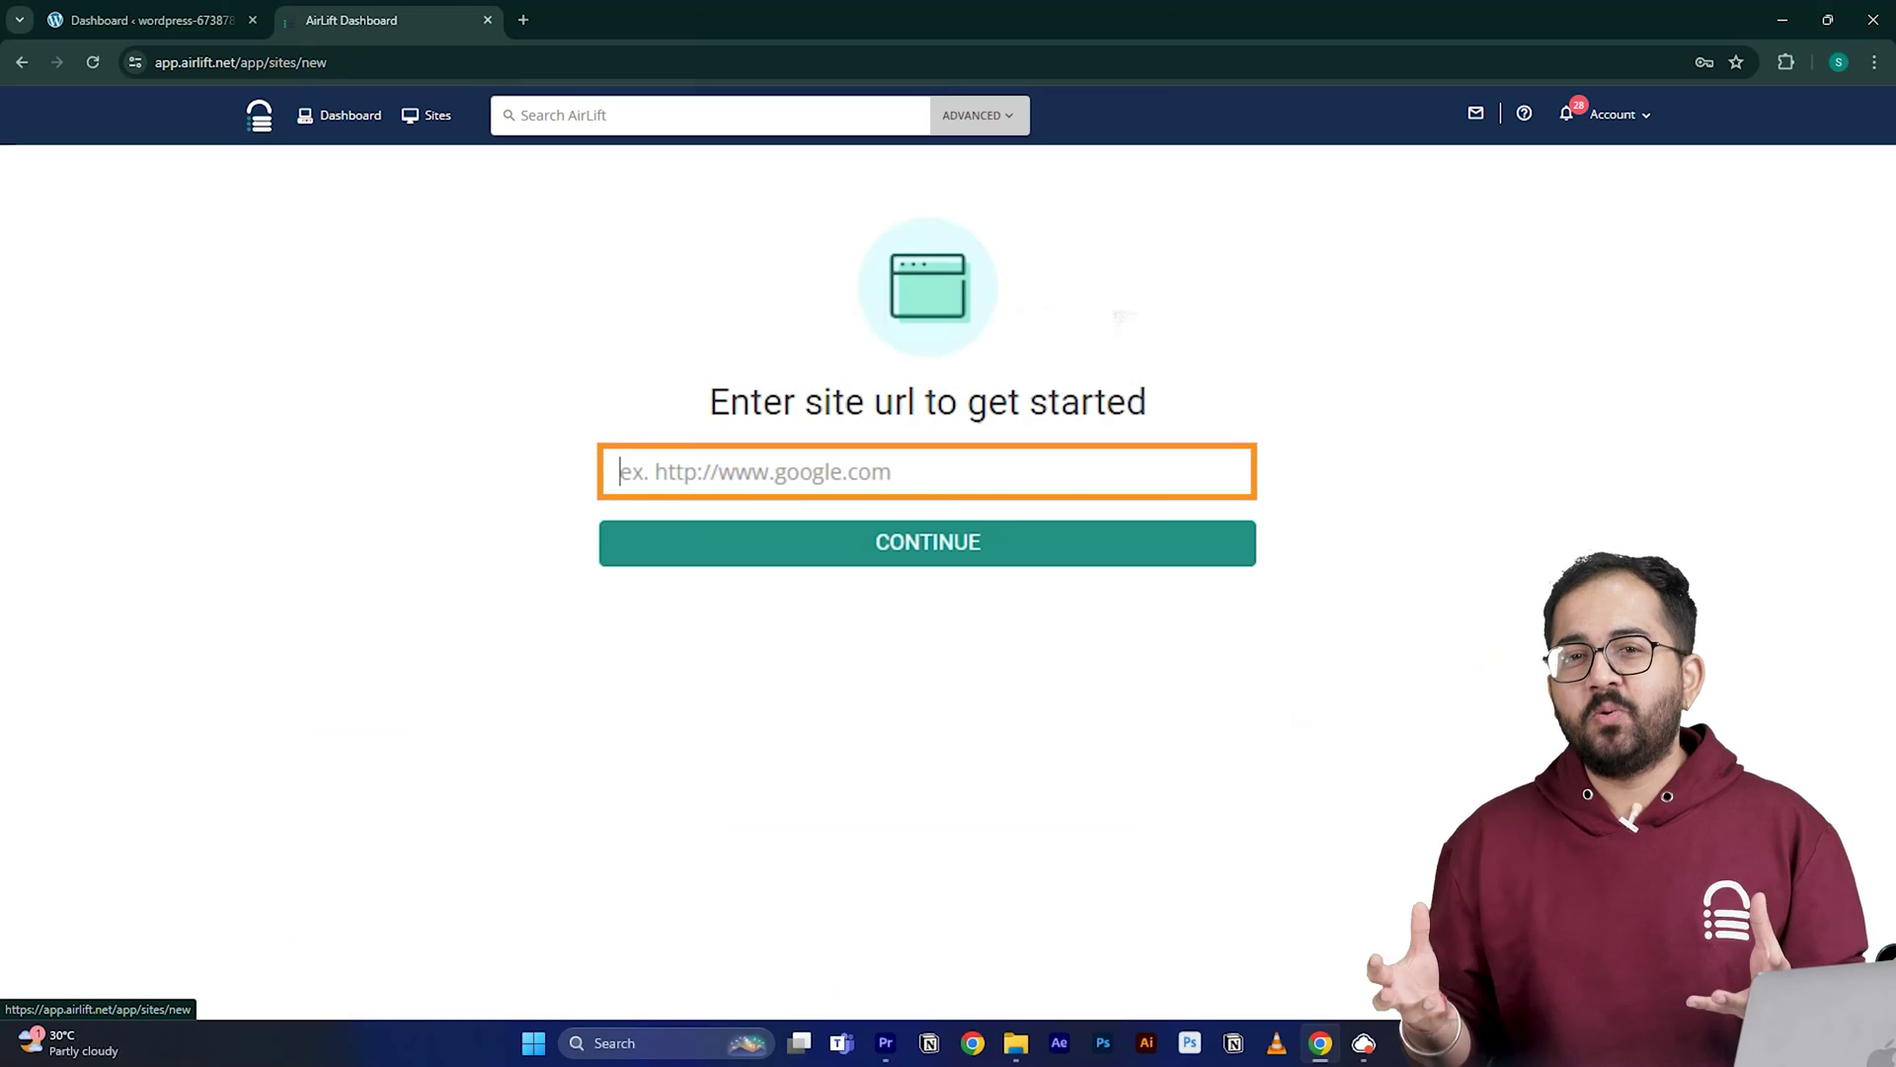
Step: Paste the website address into Airlift's site checker
{"action": "type", "text": "https://wordpress-673878-4448699.cloudwaysapps.com/"}
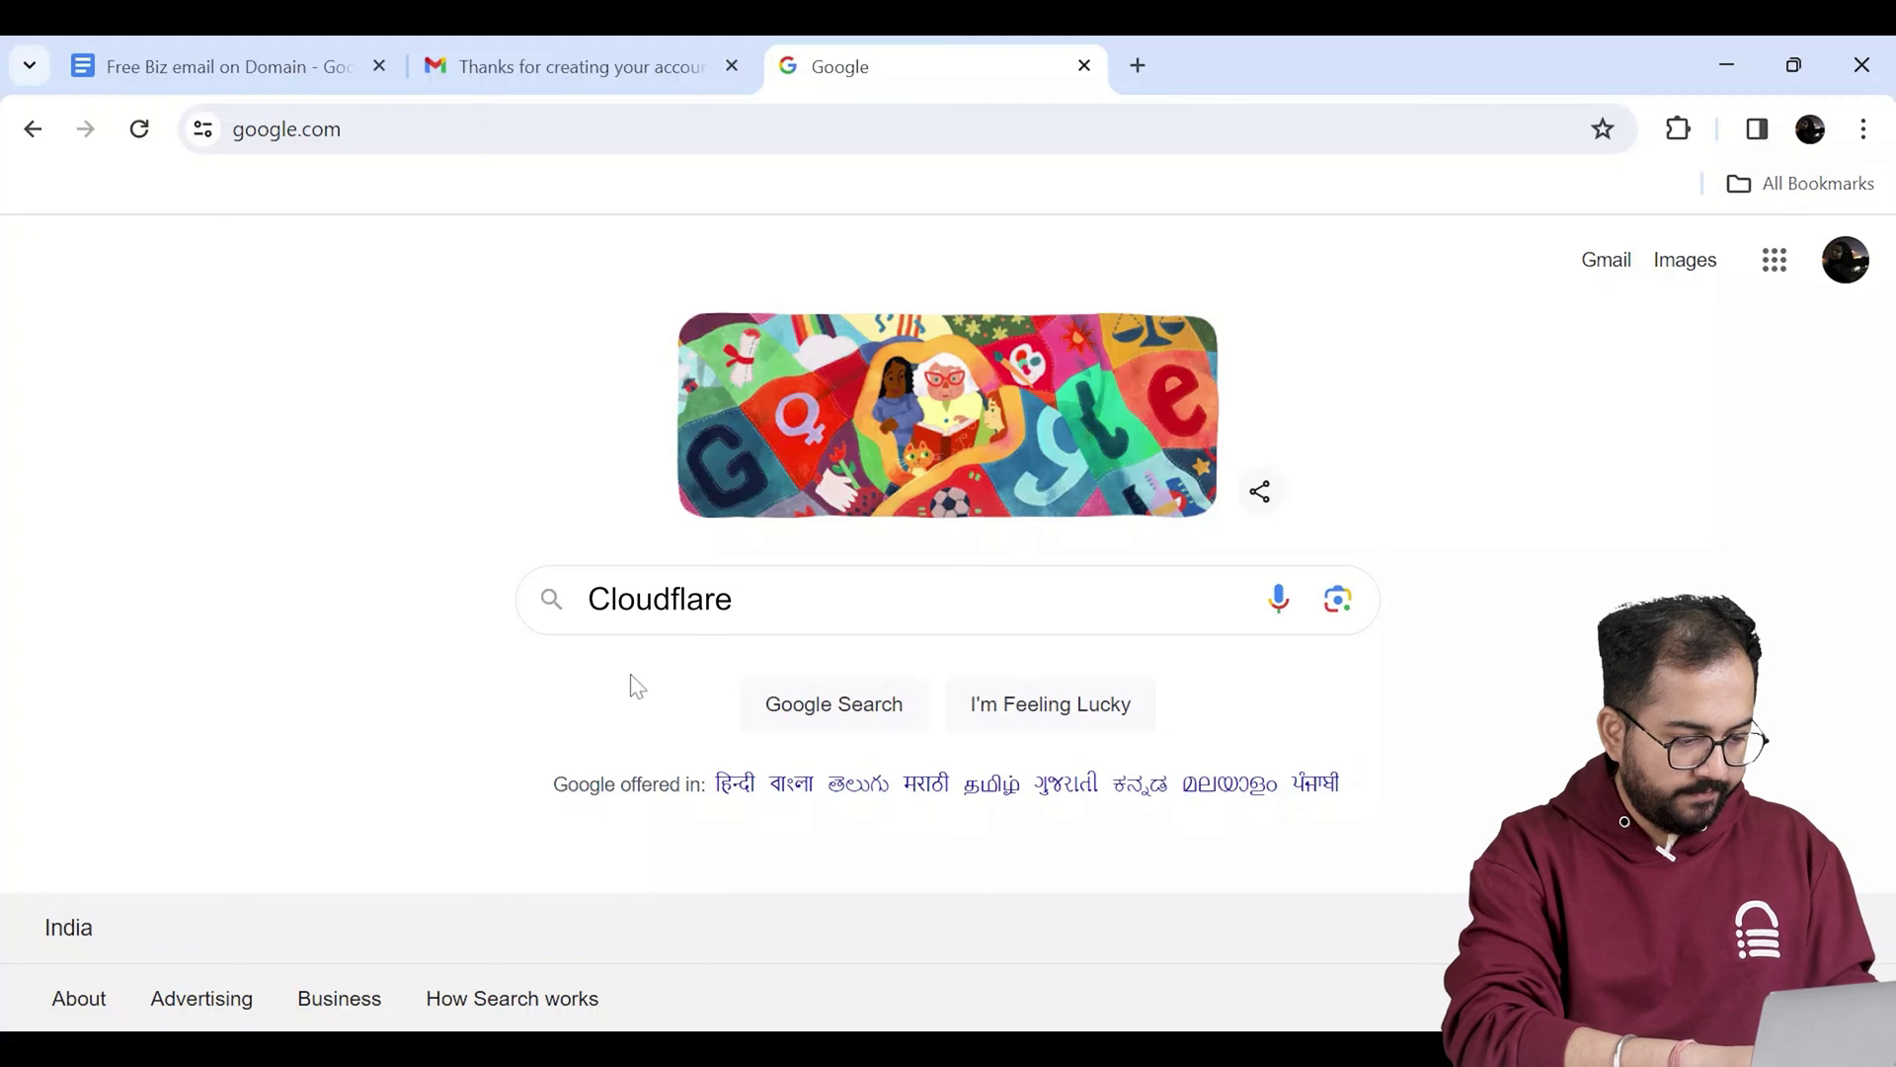
Step: Search Google for Cloudflare, go to the sponsored result, and sign up on the Free plan
{"action": "key", "text": "Return"}
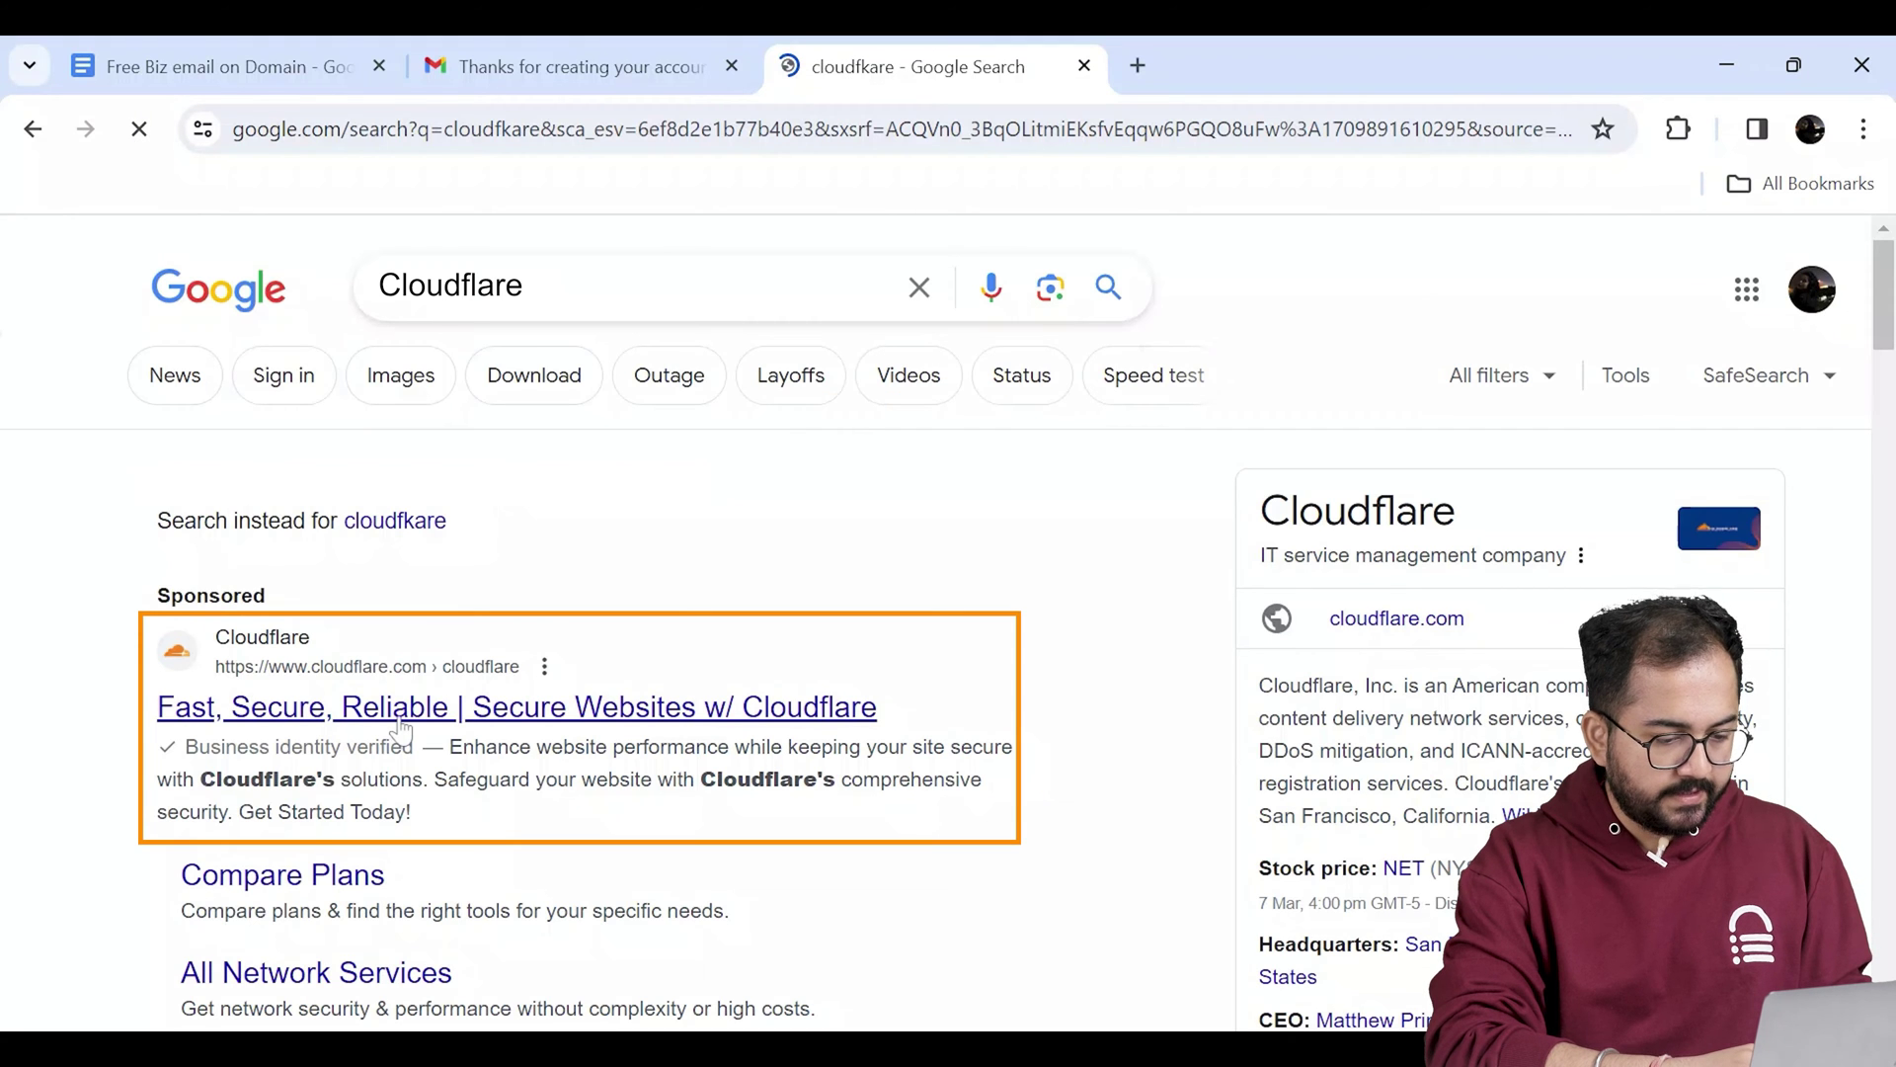
{"action": "left_click", "coordinate": [403, 729]}
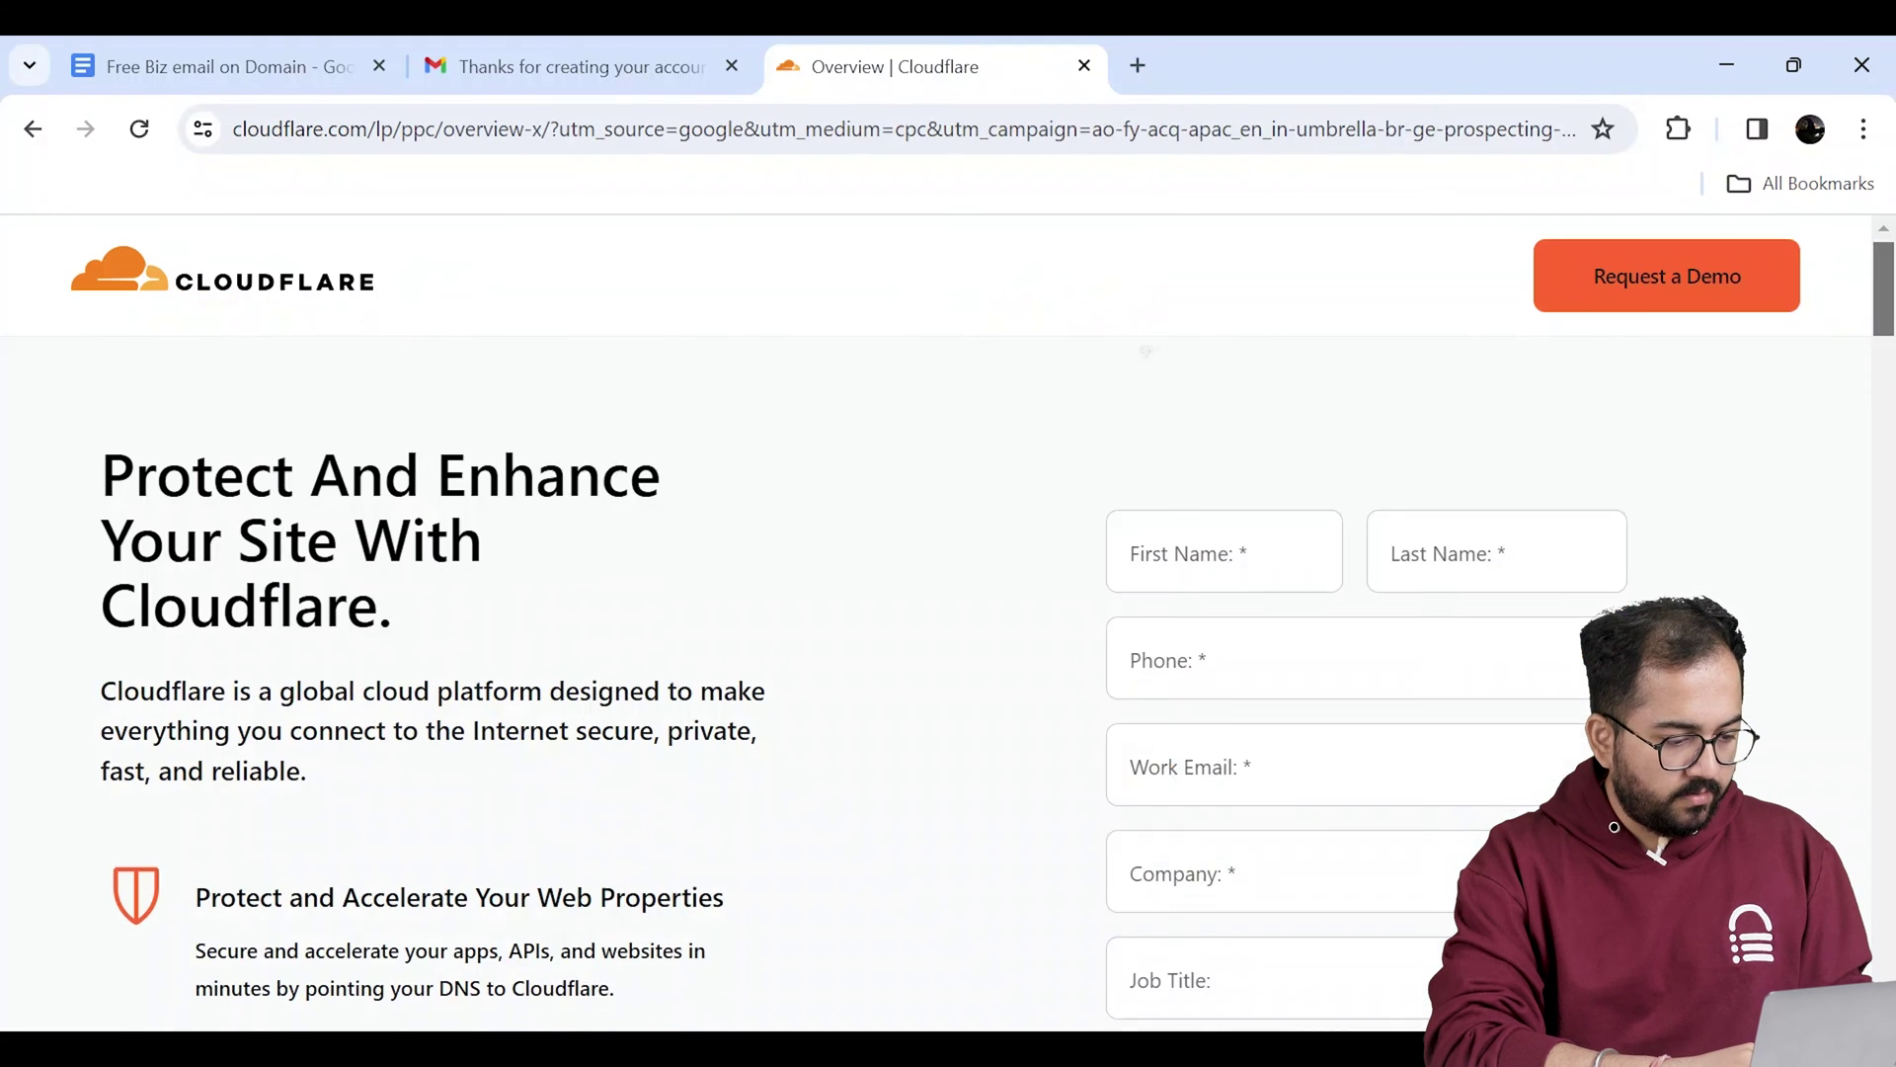
{"action": "left_click_drag", "start_coordinate": [1885, 277], "coordinate": [1884, 813]}
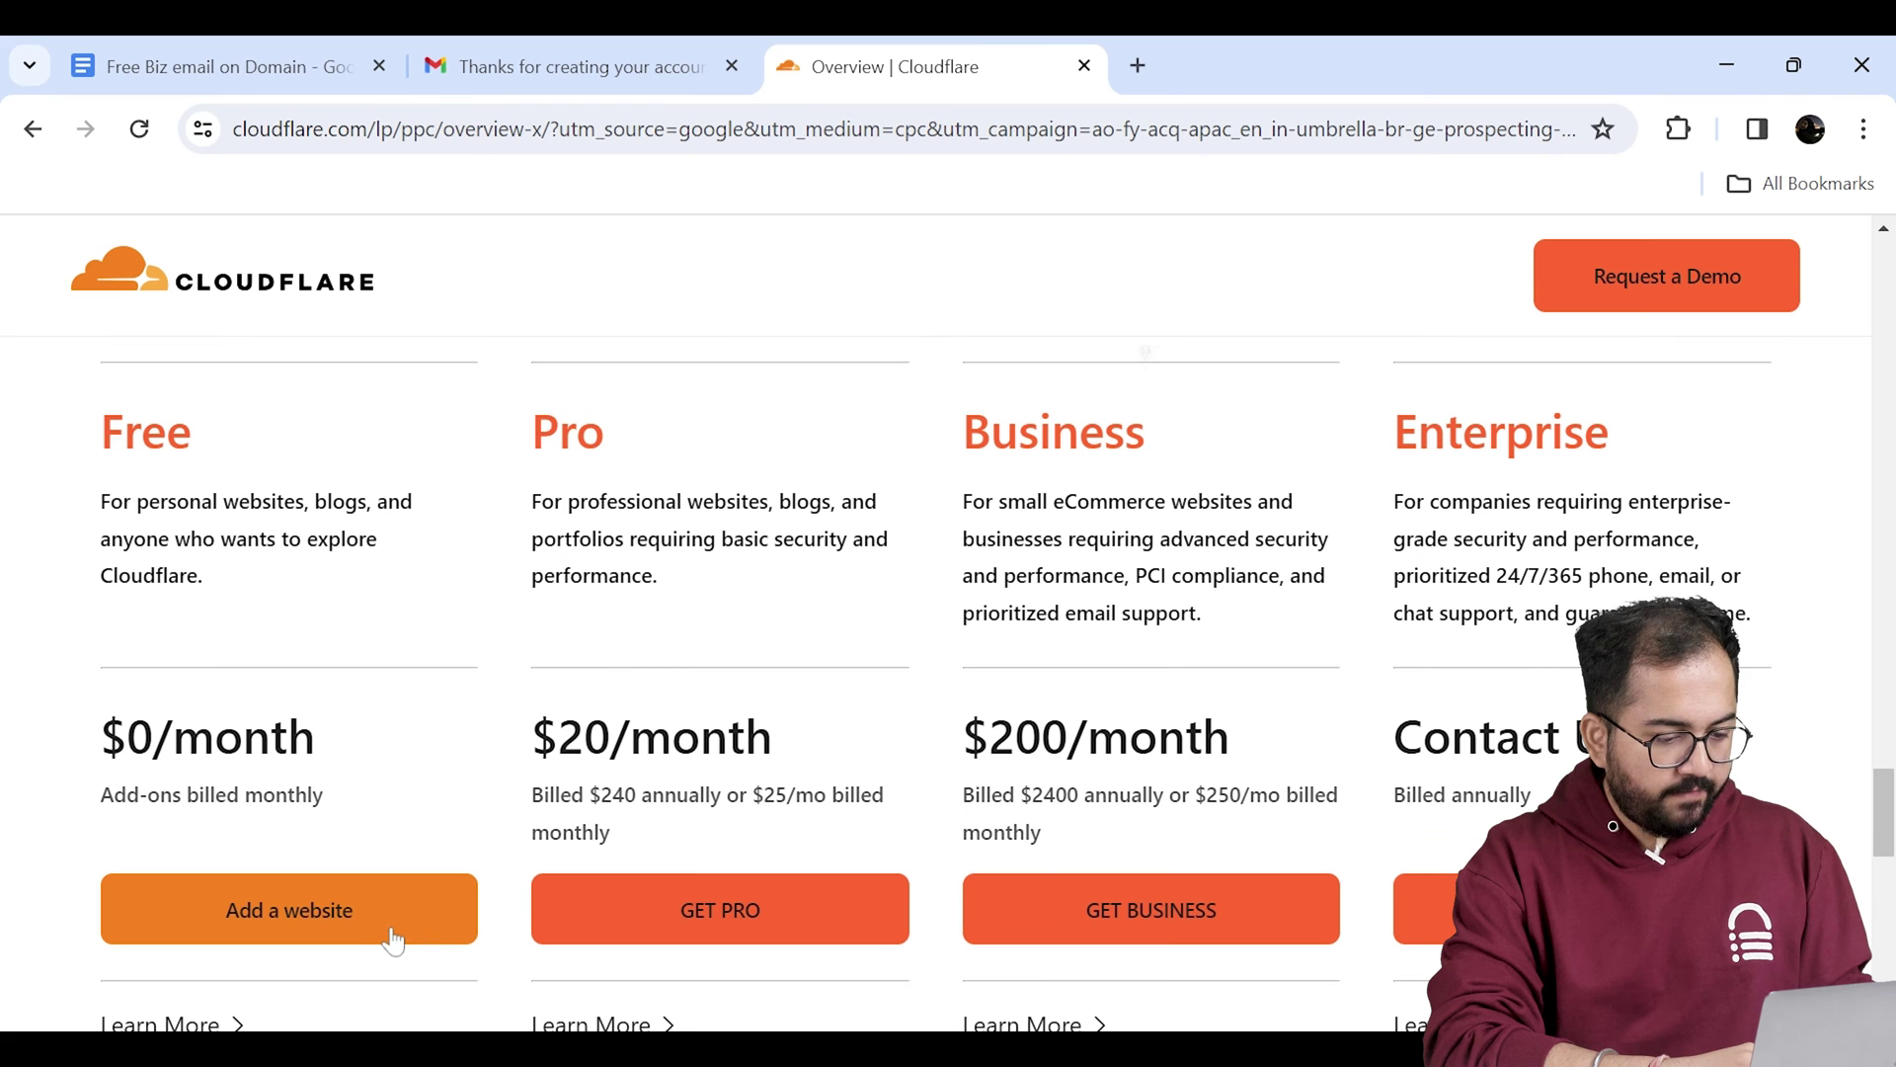
{"action": "left_click", "coordinate": [355, 930]}
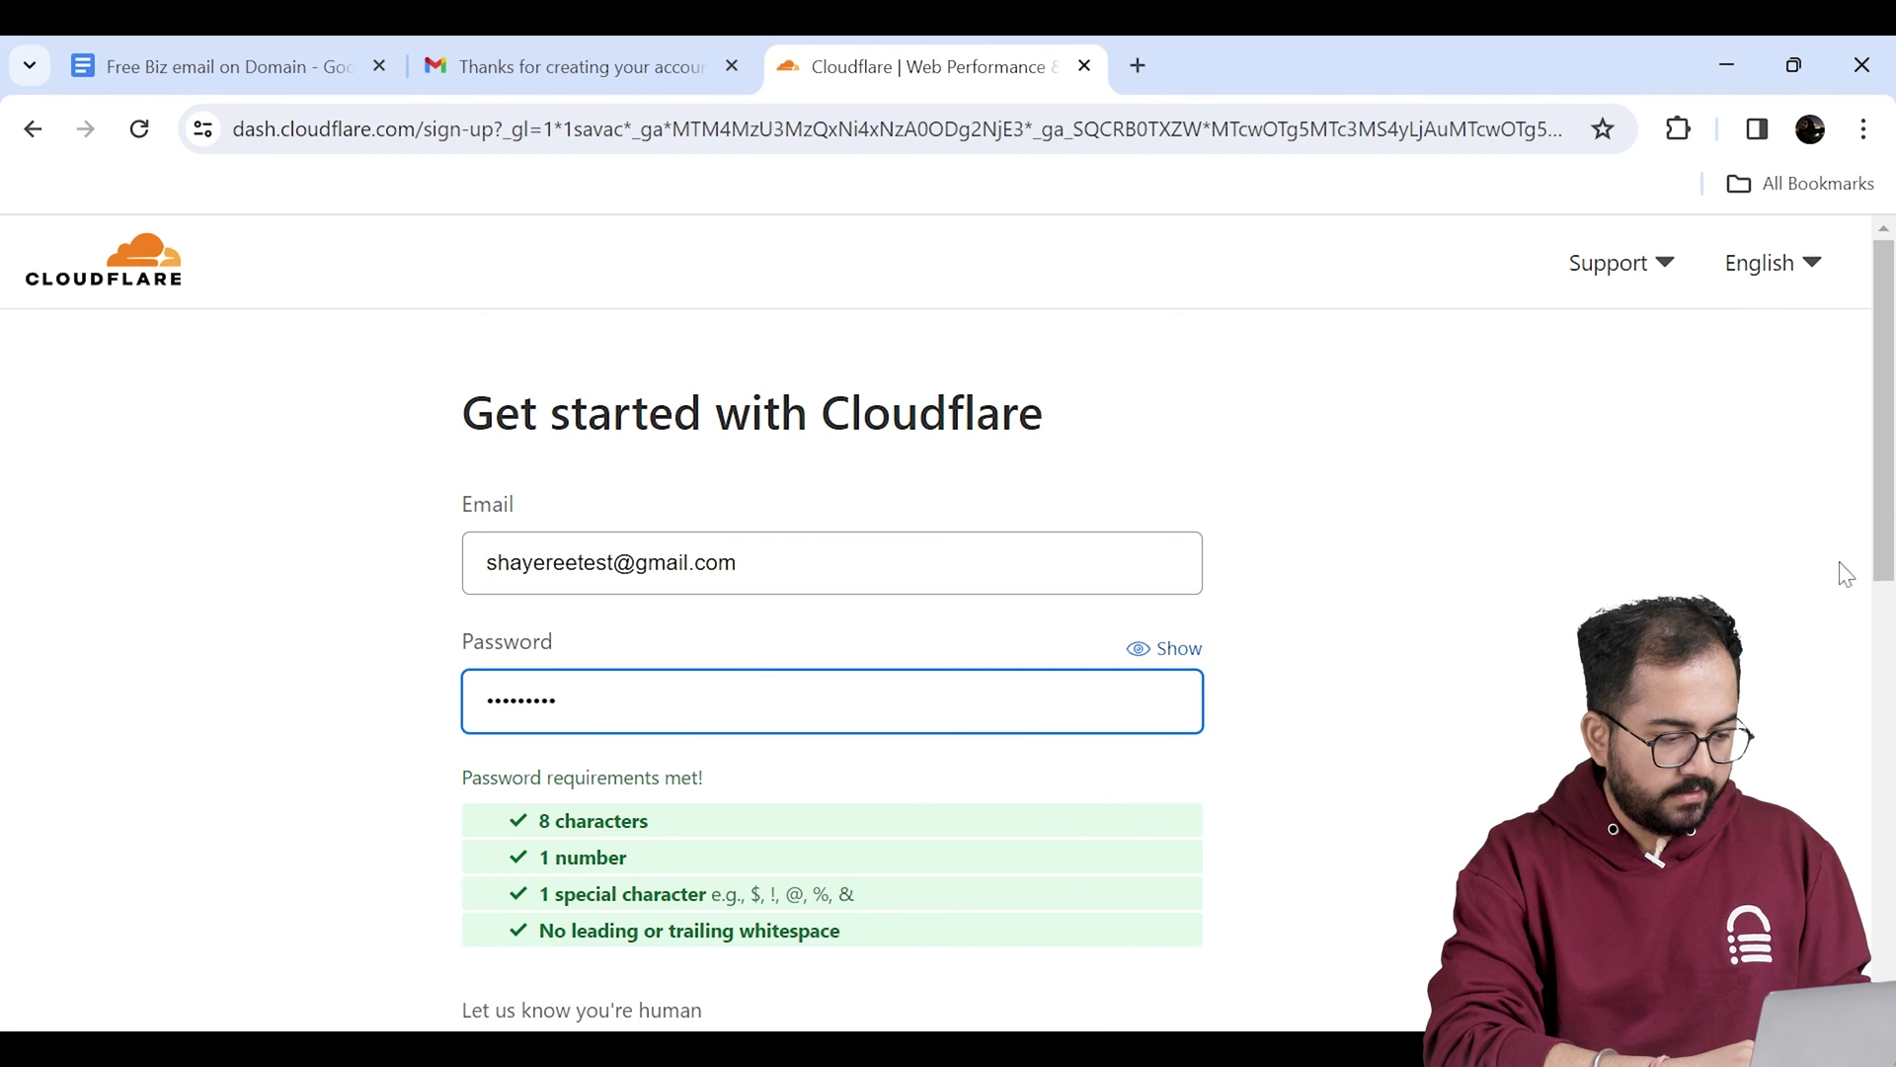
{"action": "scroll", "coordinate": [1841, 563], "scroll_direction": "down", "scroll_amount": 6}
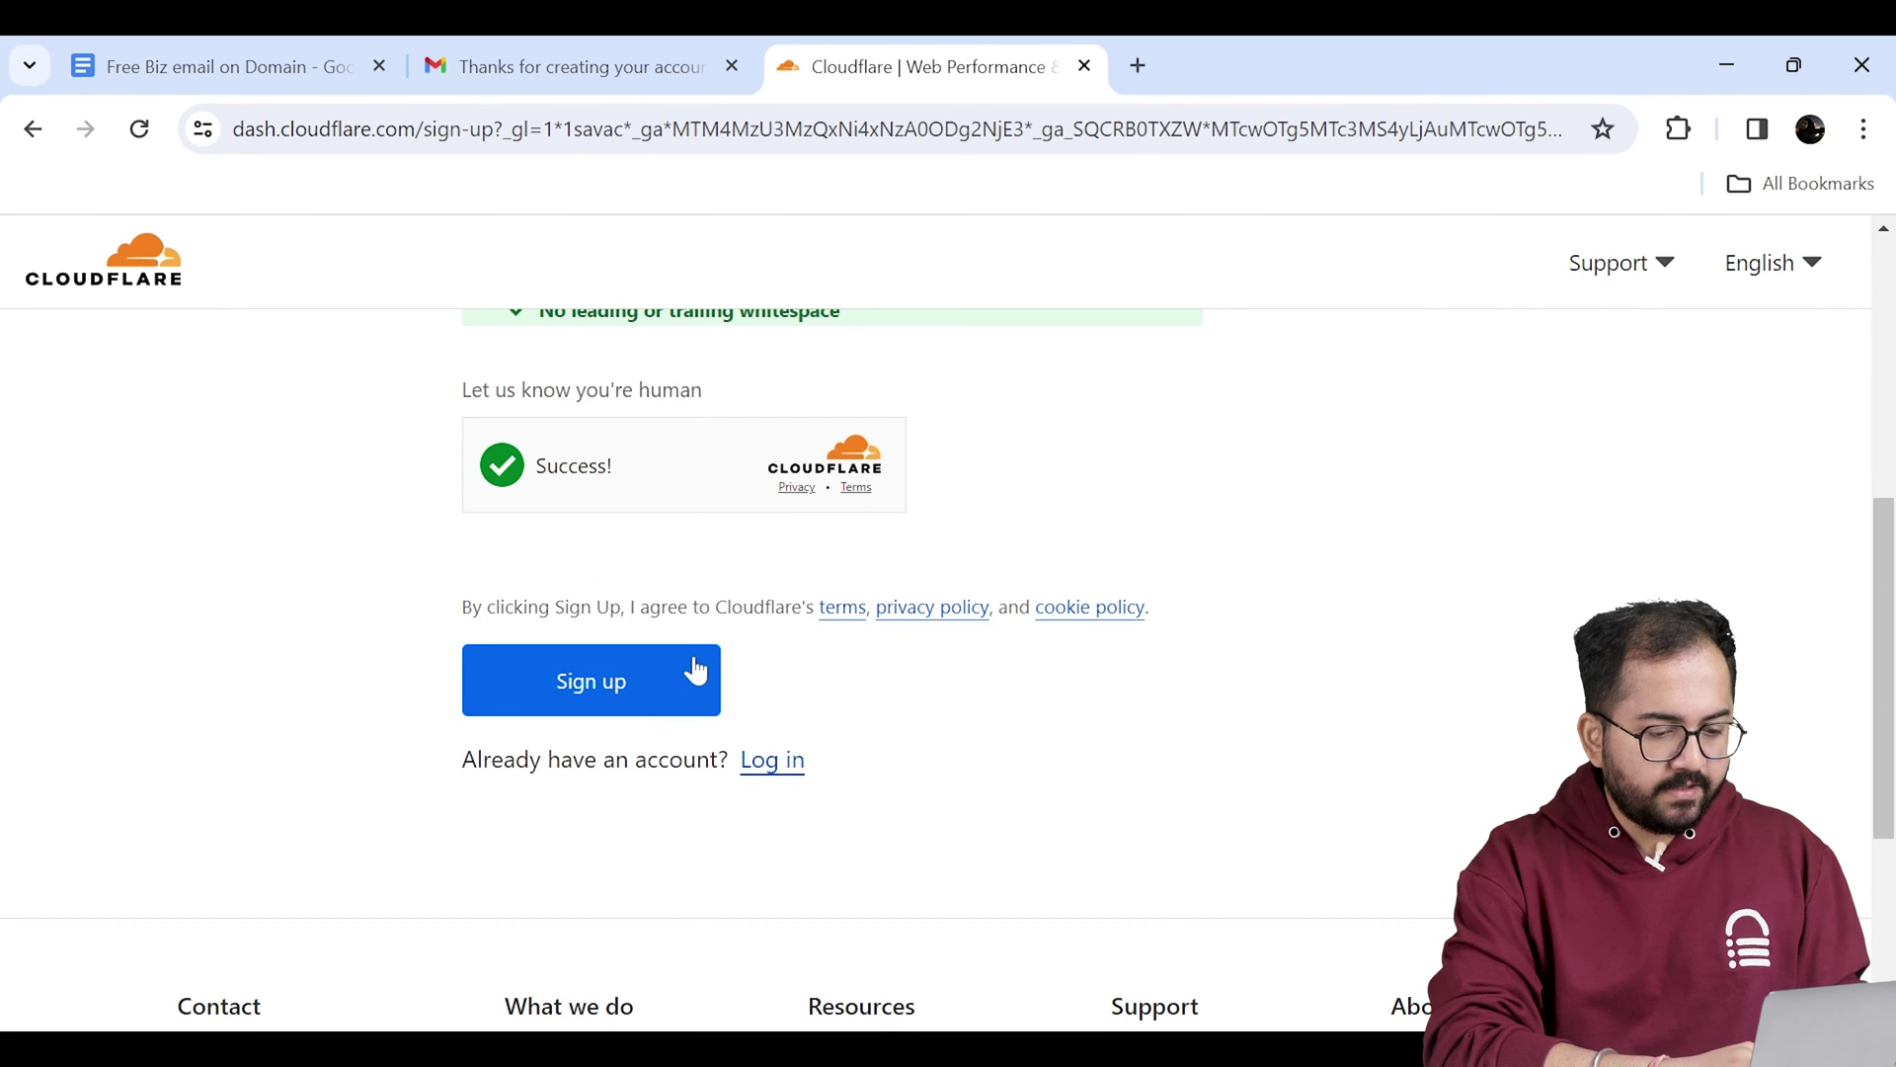
{"action": "left_click", "coordinate": [695, 669]}
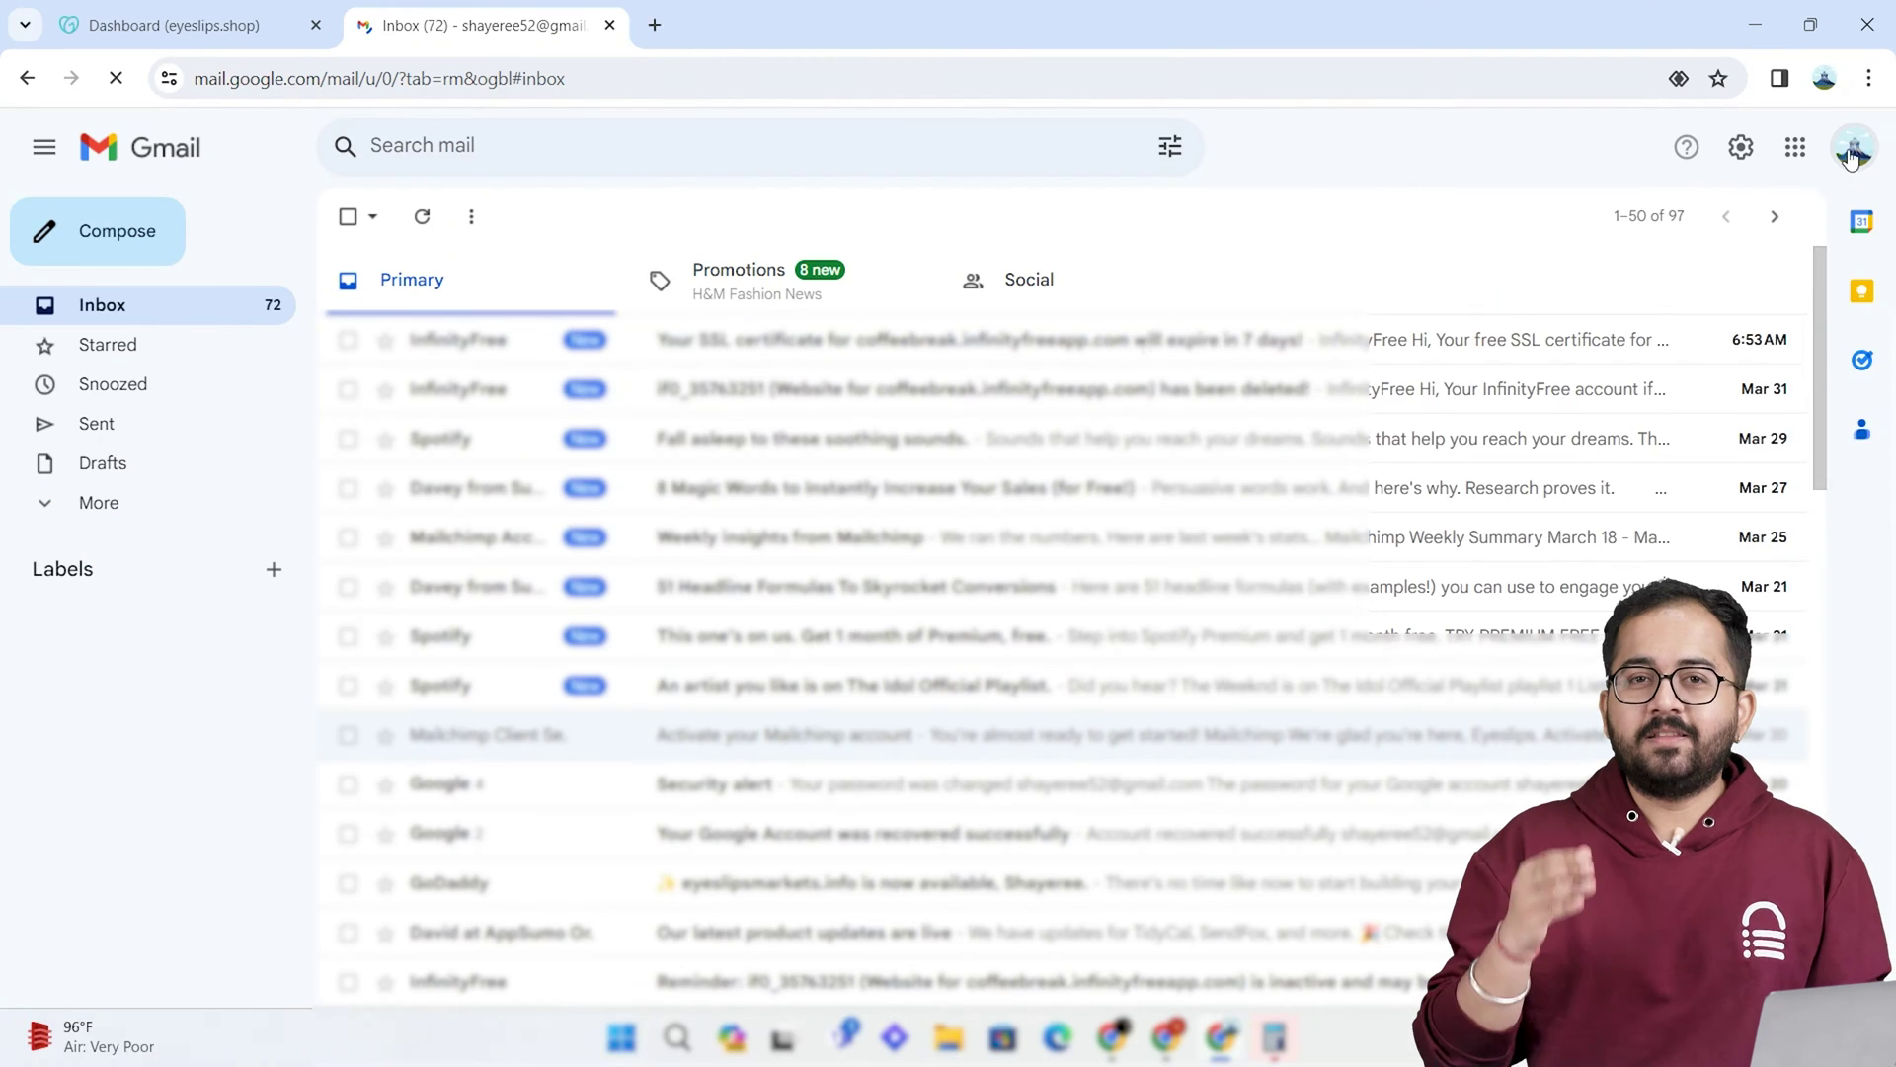
{"action": "left_click", "coordinate": [1849, 148]}
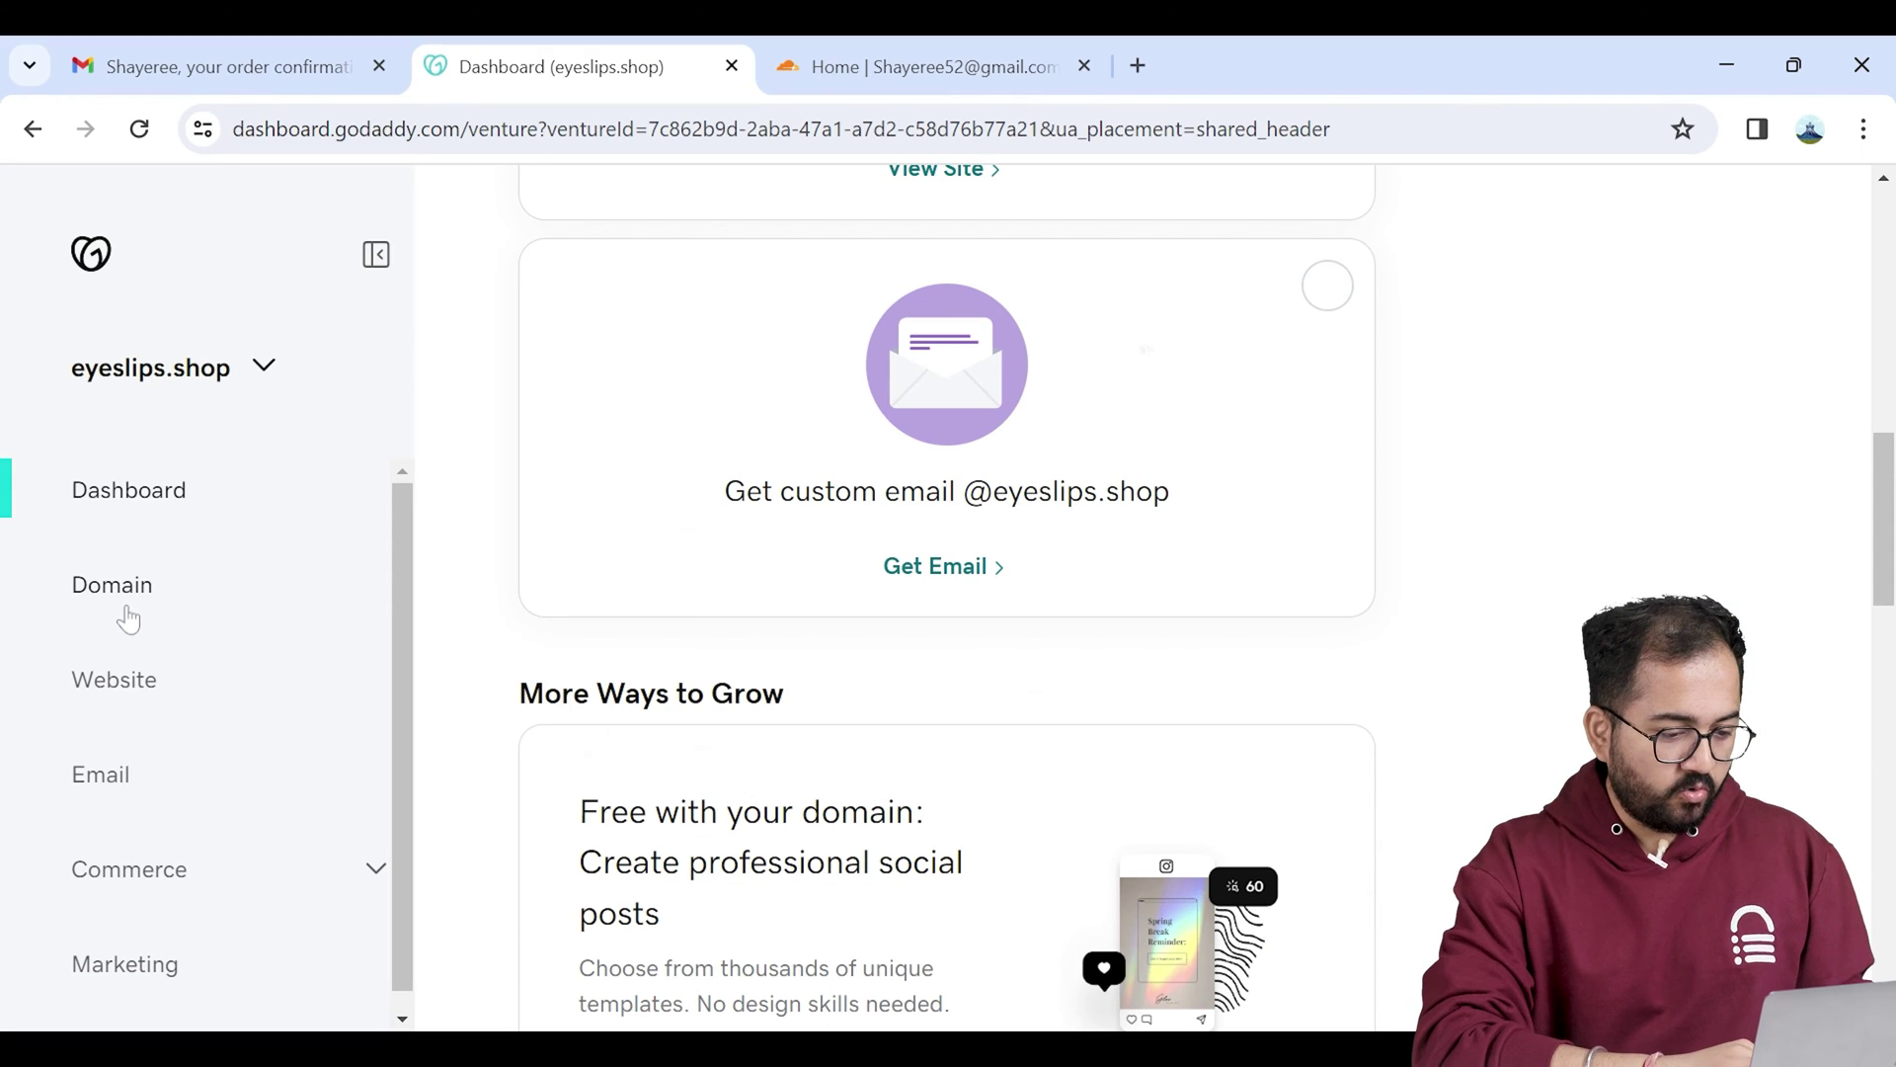
Step: Go to Manage DNS for eyeslips.shop and bring up its Nameservers settings
{"action": "left_click", "coordinate": [128, 615]}
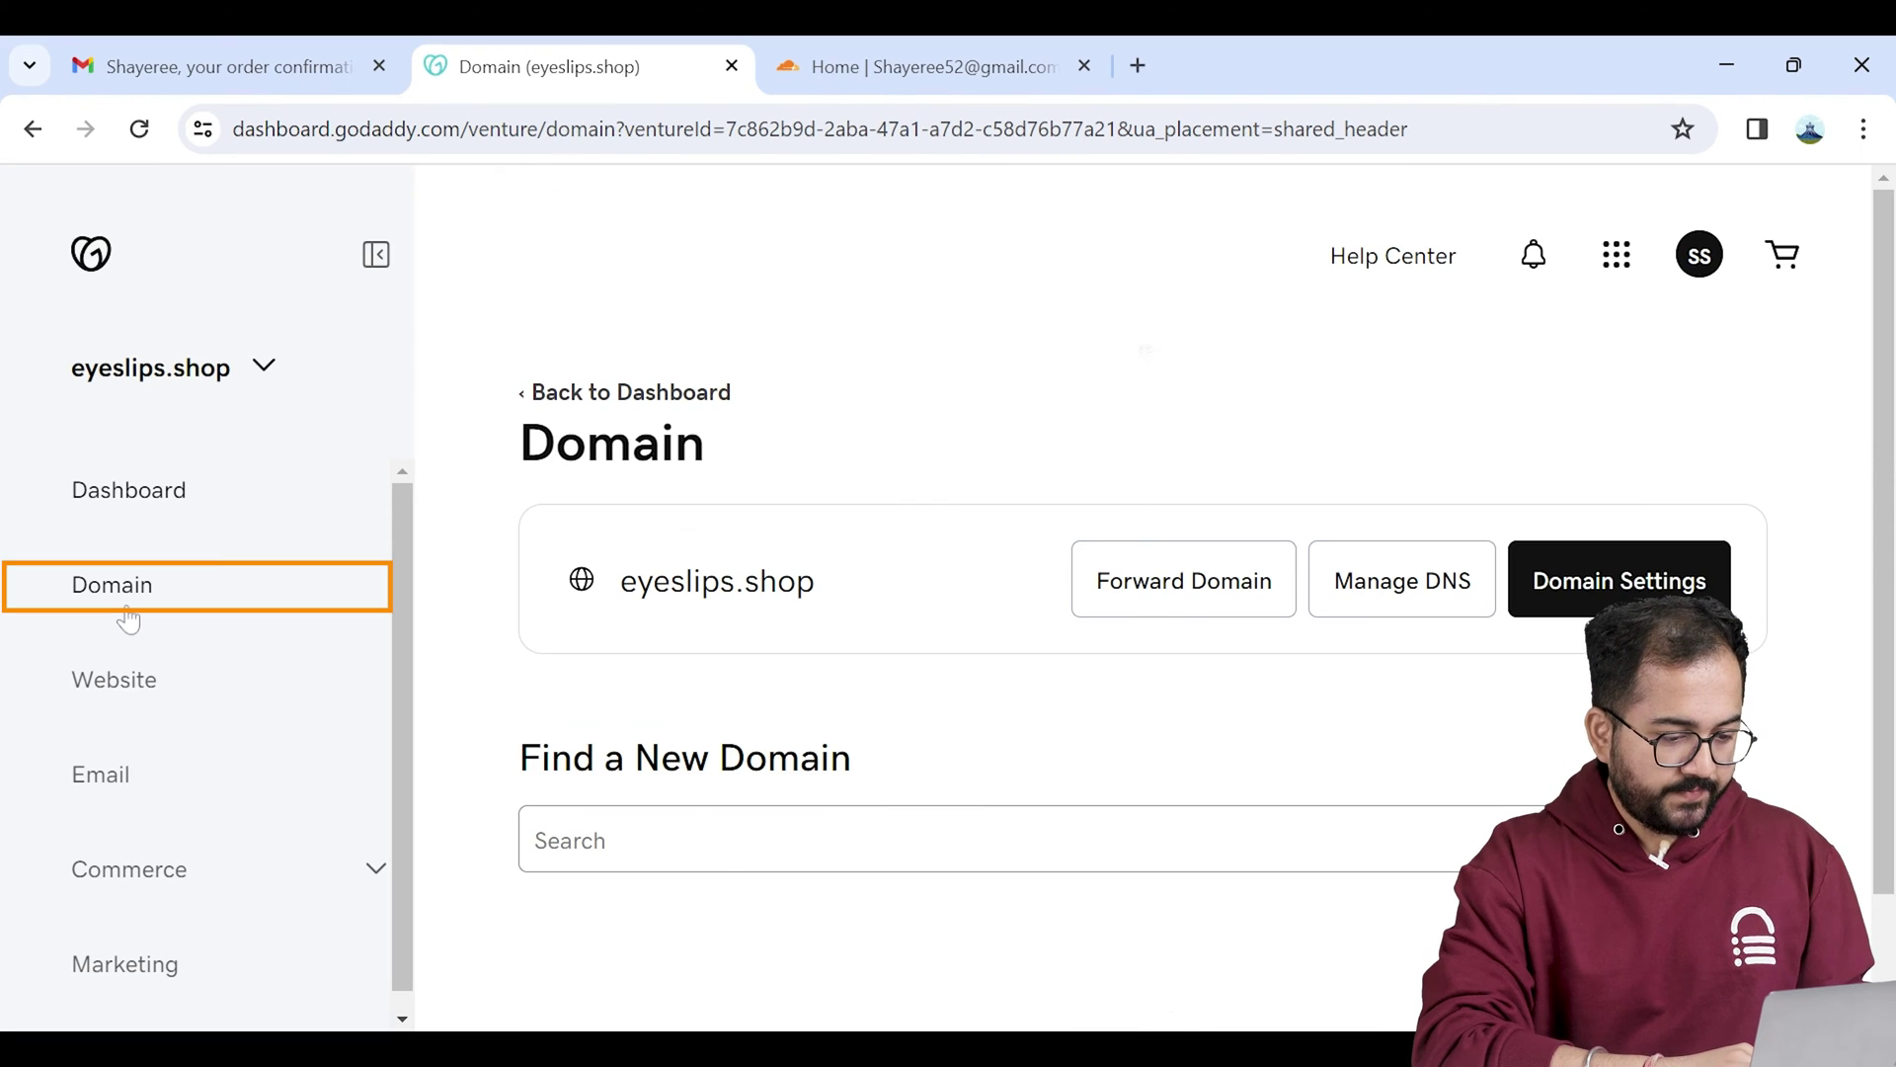
{"action": "left_click", "coordinate": [1379, 600]}
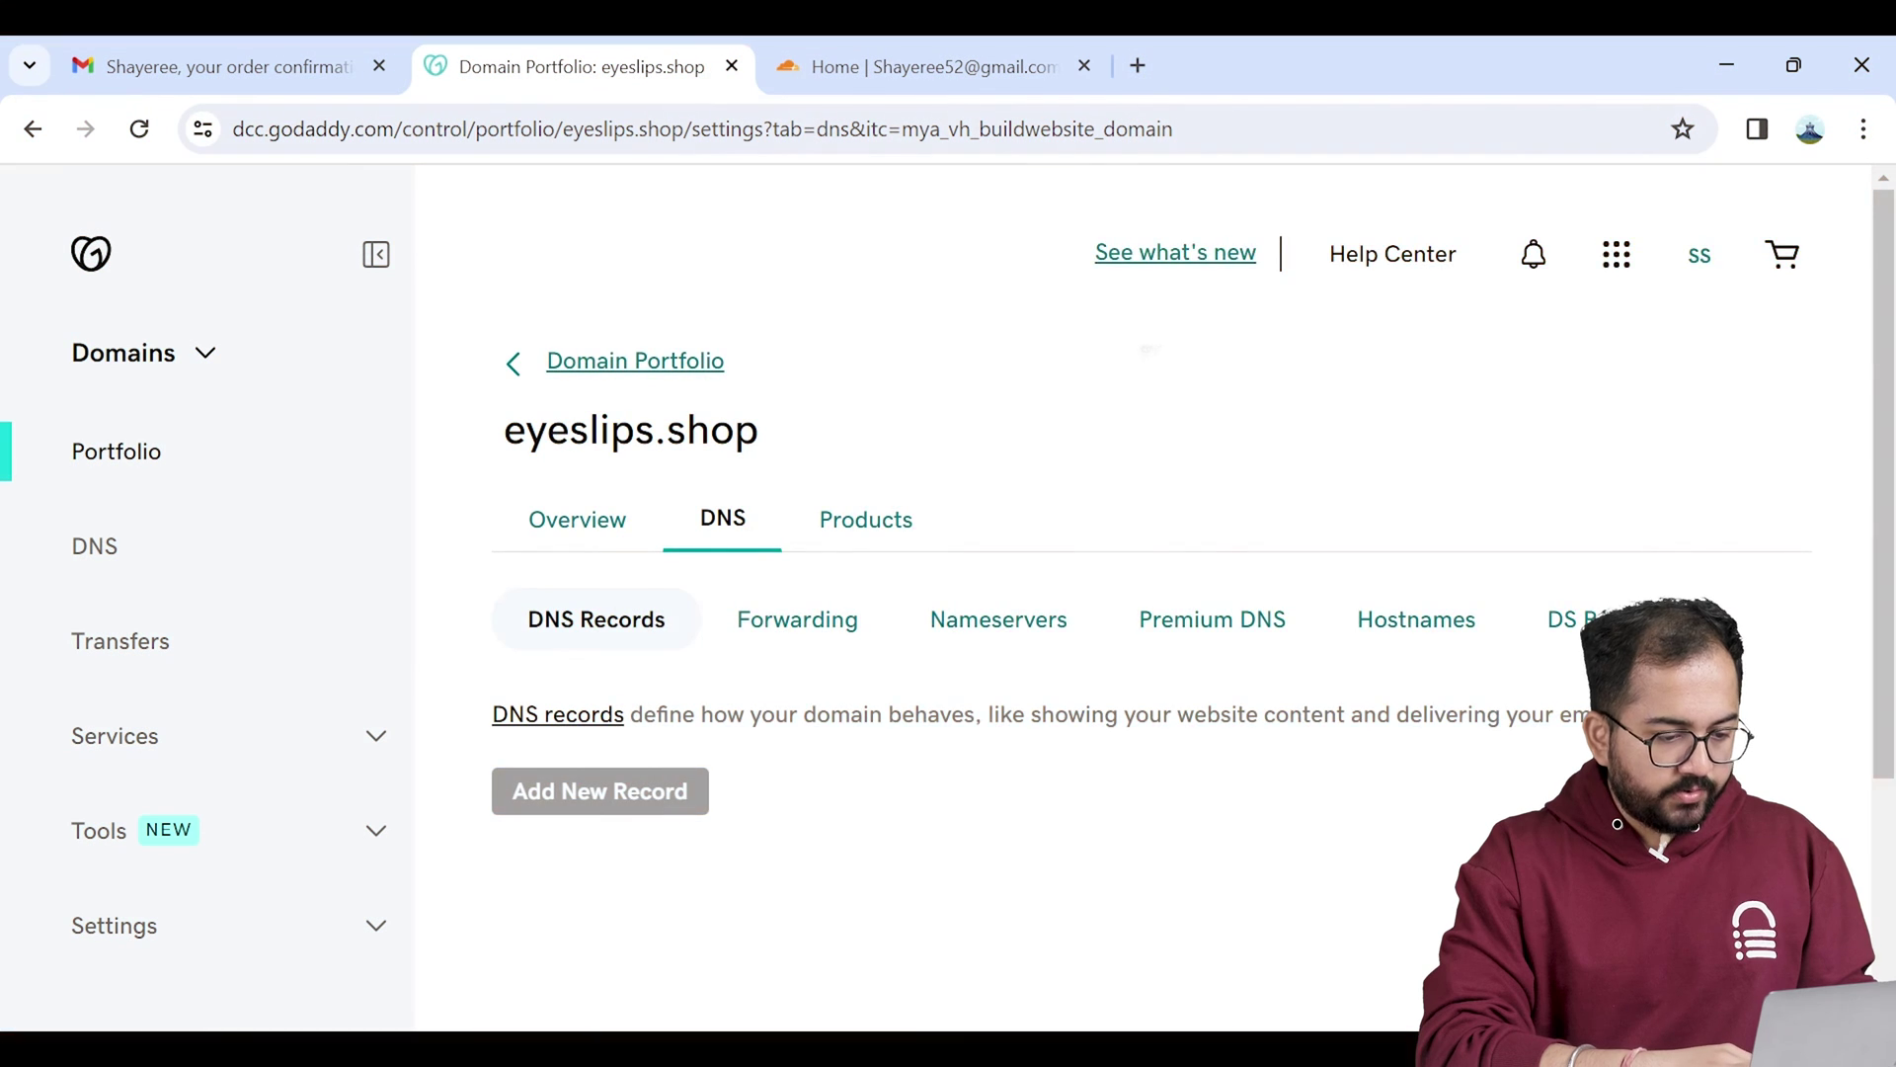
{"action": "scroll", "coordinate": [1888, 561], "scroll_direction": "down", "scroll_amount": 3}
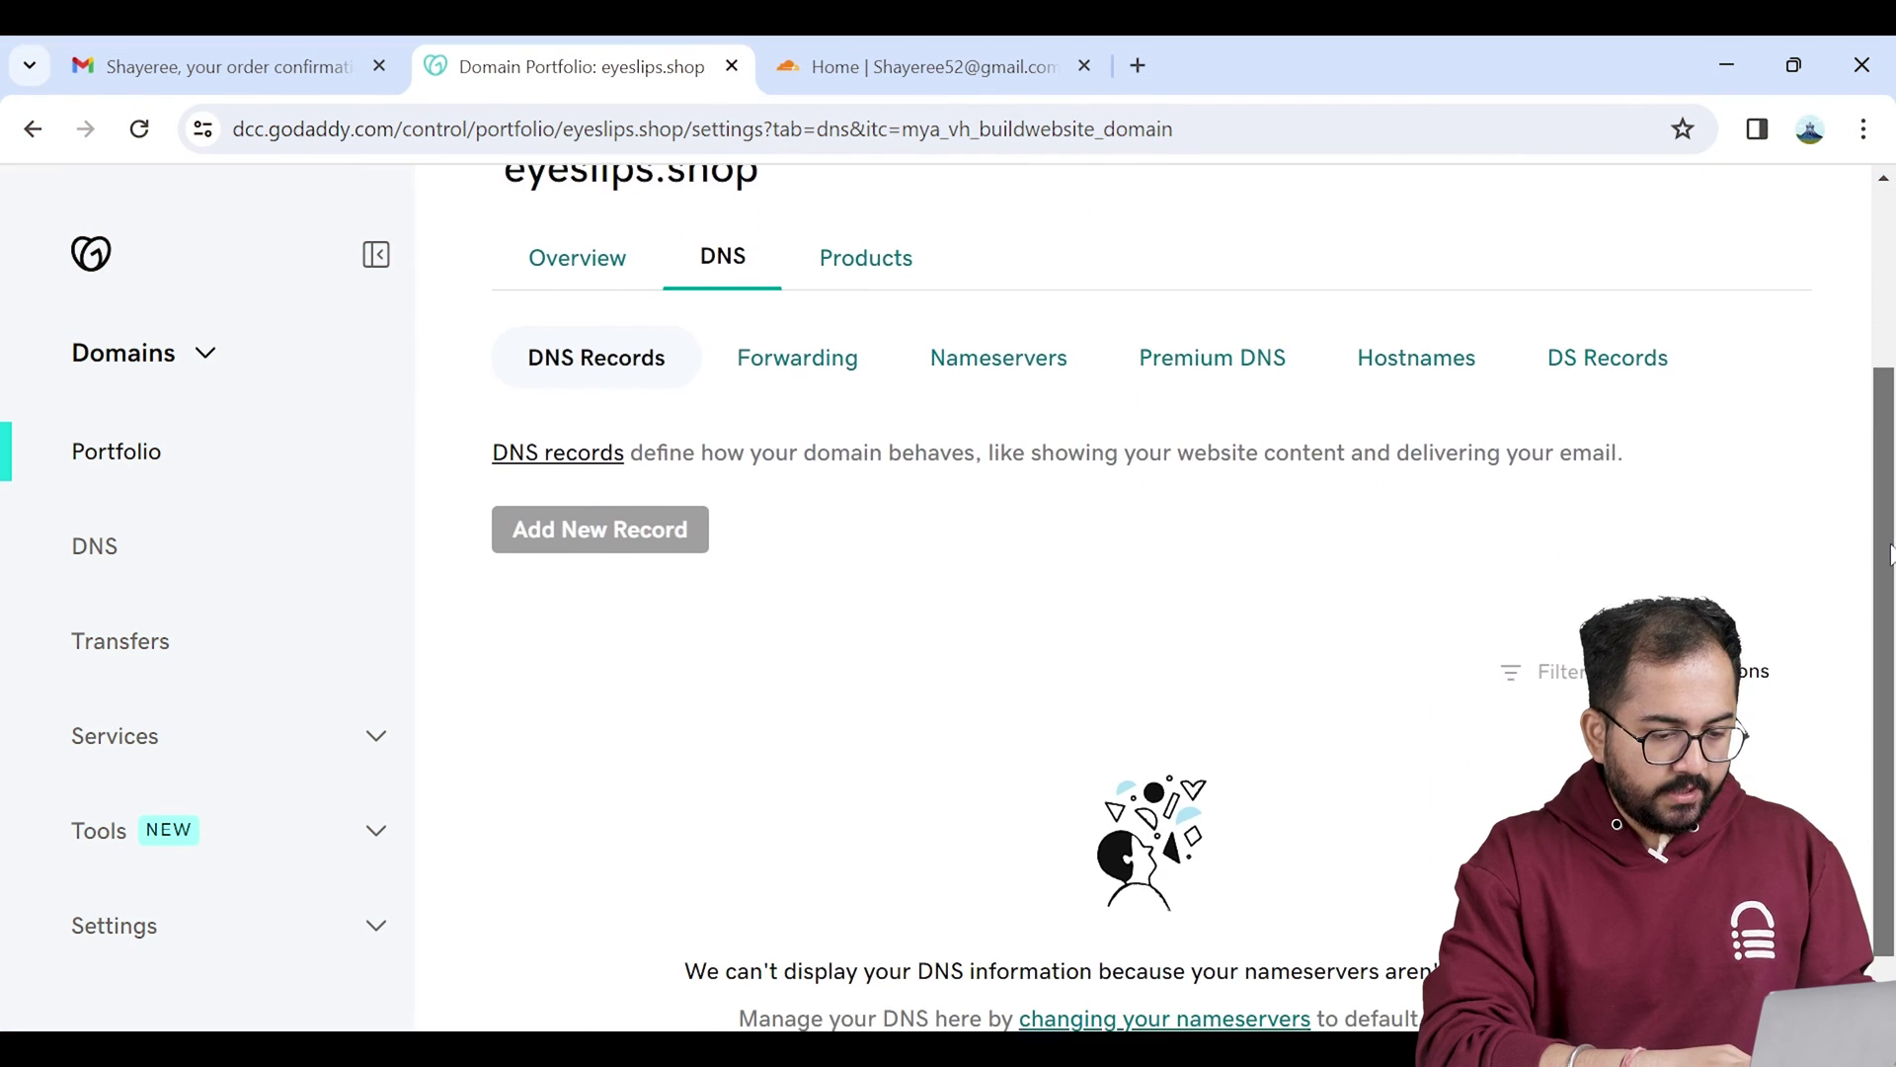
{"action": "scroll", "coordinate": [1888, 561], "scroll_direction": "down", "scroll_amount": 1}
{"action": "left_click", "coordinate": [1042, 281]}
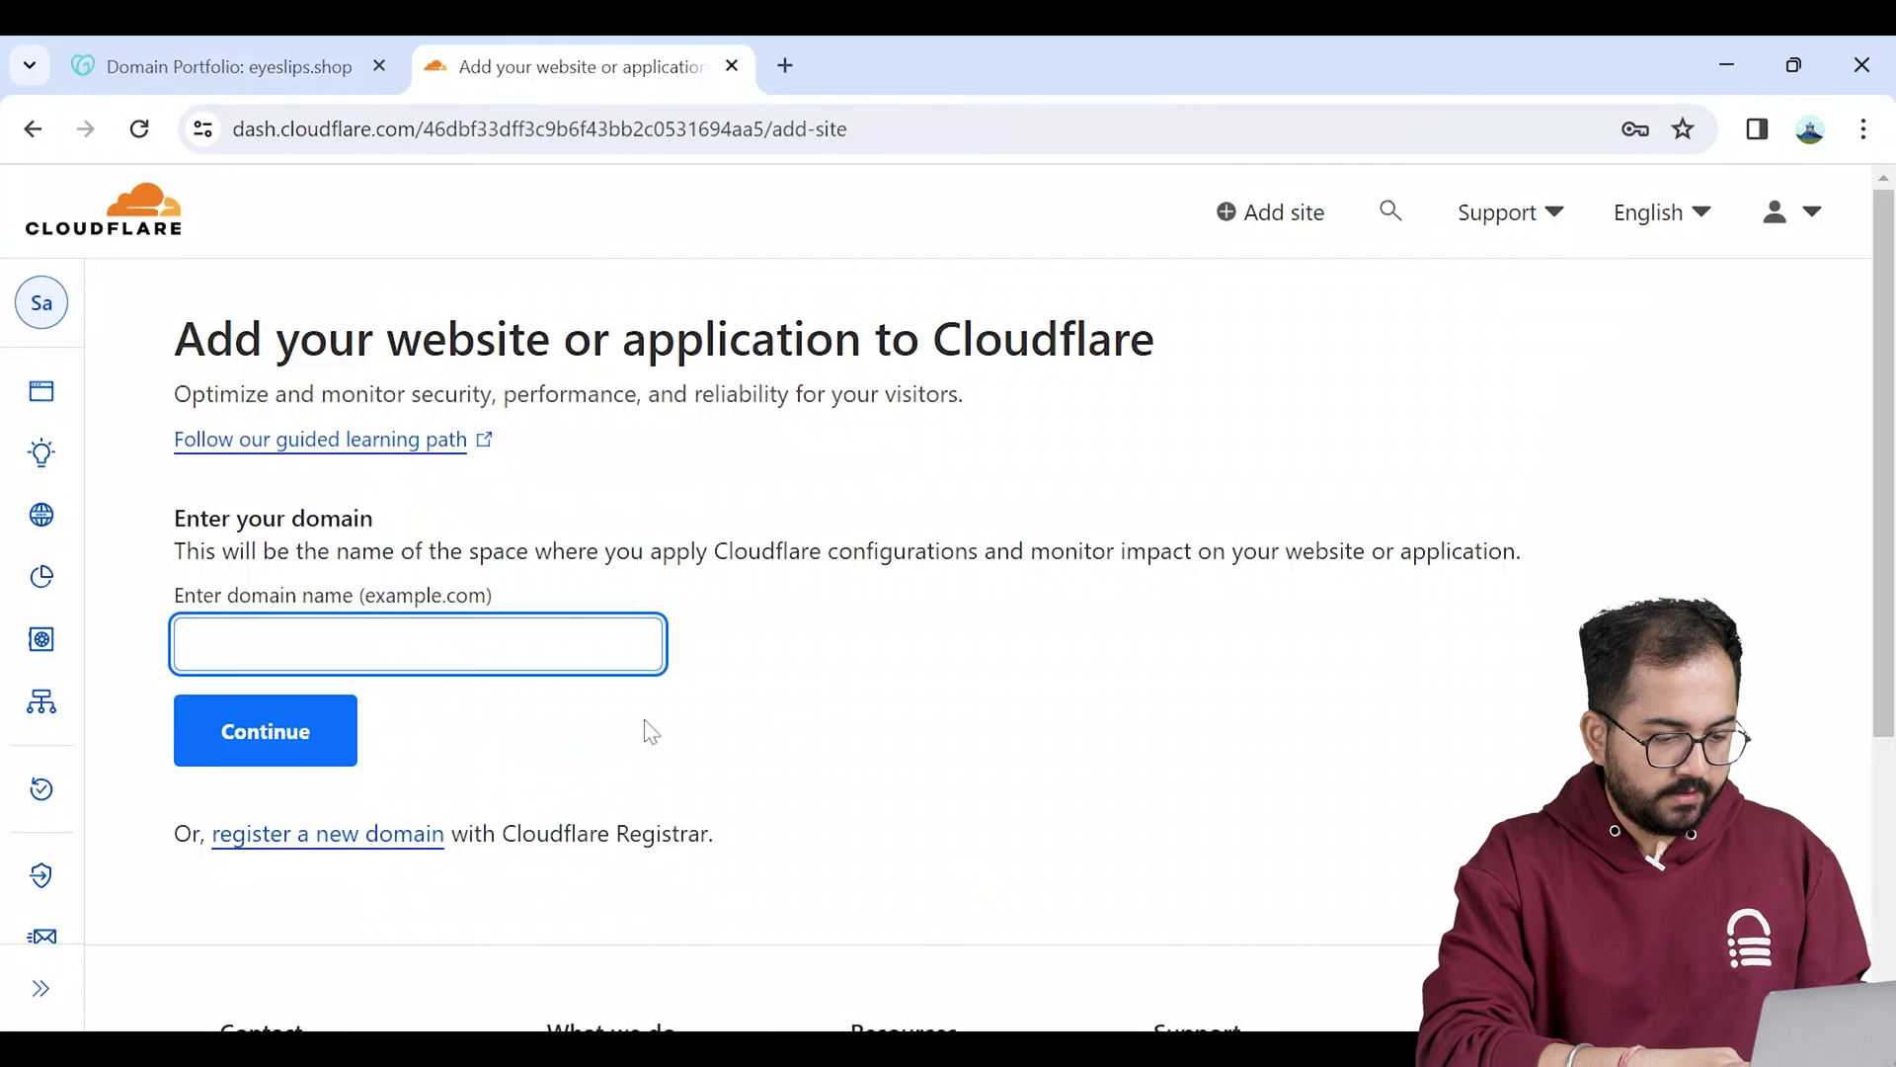
Step: Add eyeslips.shop to Cloudflare, accept the scanned DNS records, and view the assigned nameservers
{"action": "type", "text": "ey"}
{"action": "left_click", "coordinate": [420, 768]}
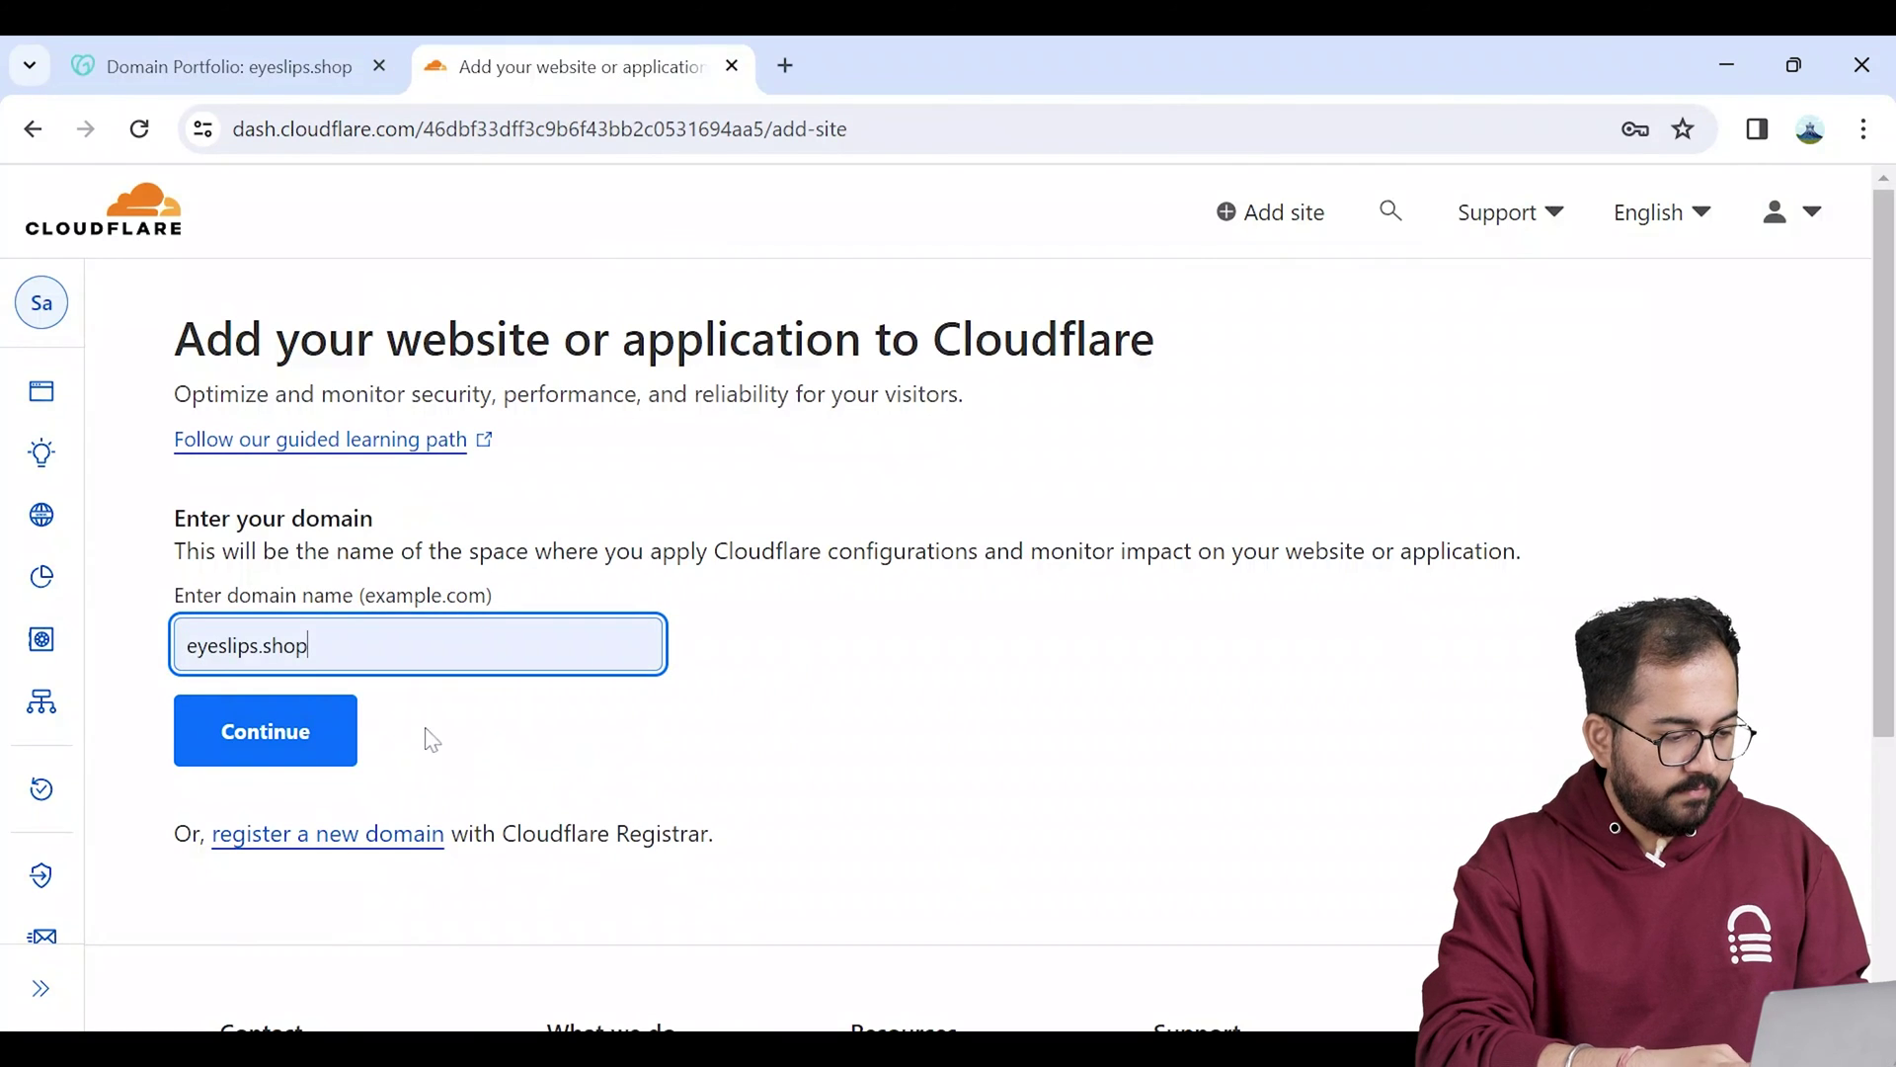
{"action": "left_click", "coordinate": [287, 750]}
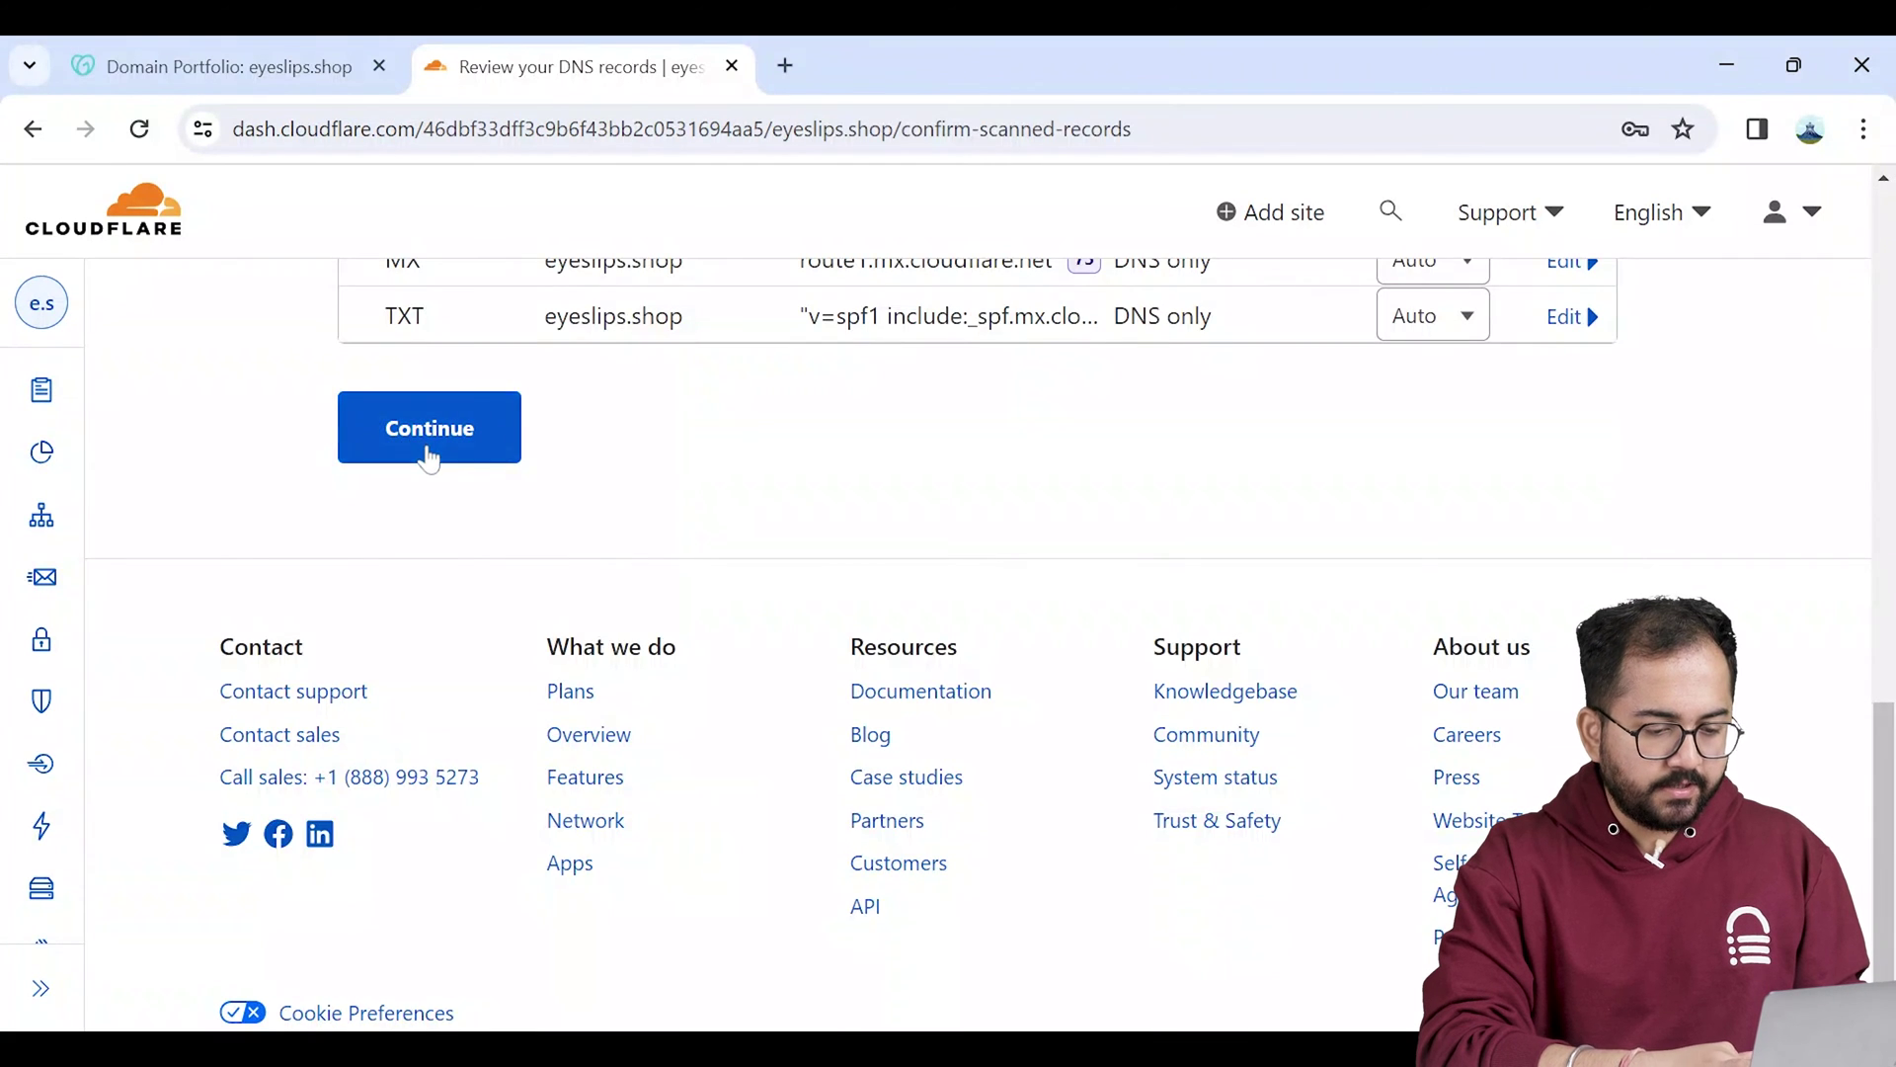
{"action": "left_click", "coordinate": [426, 434]}
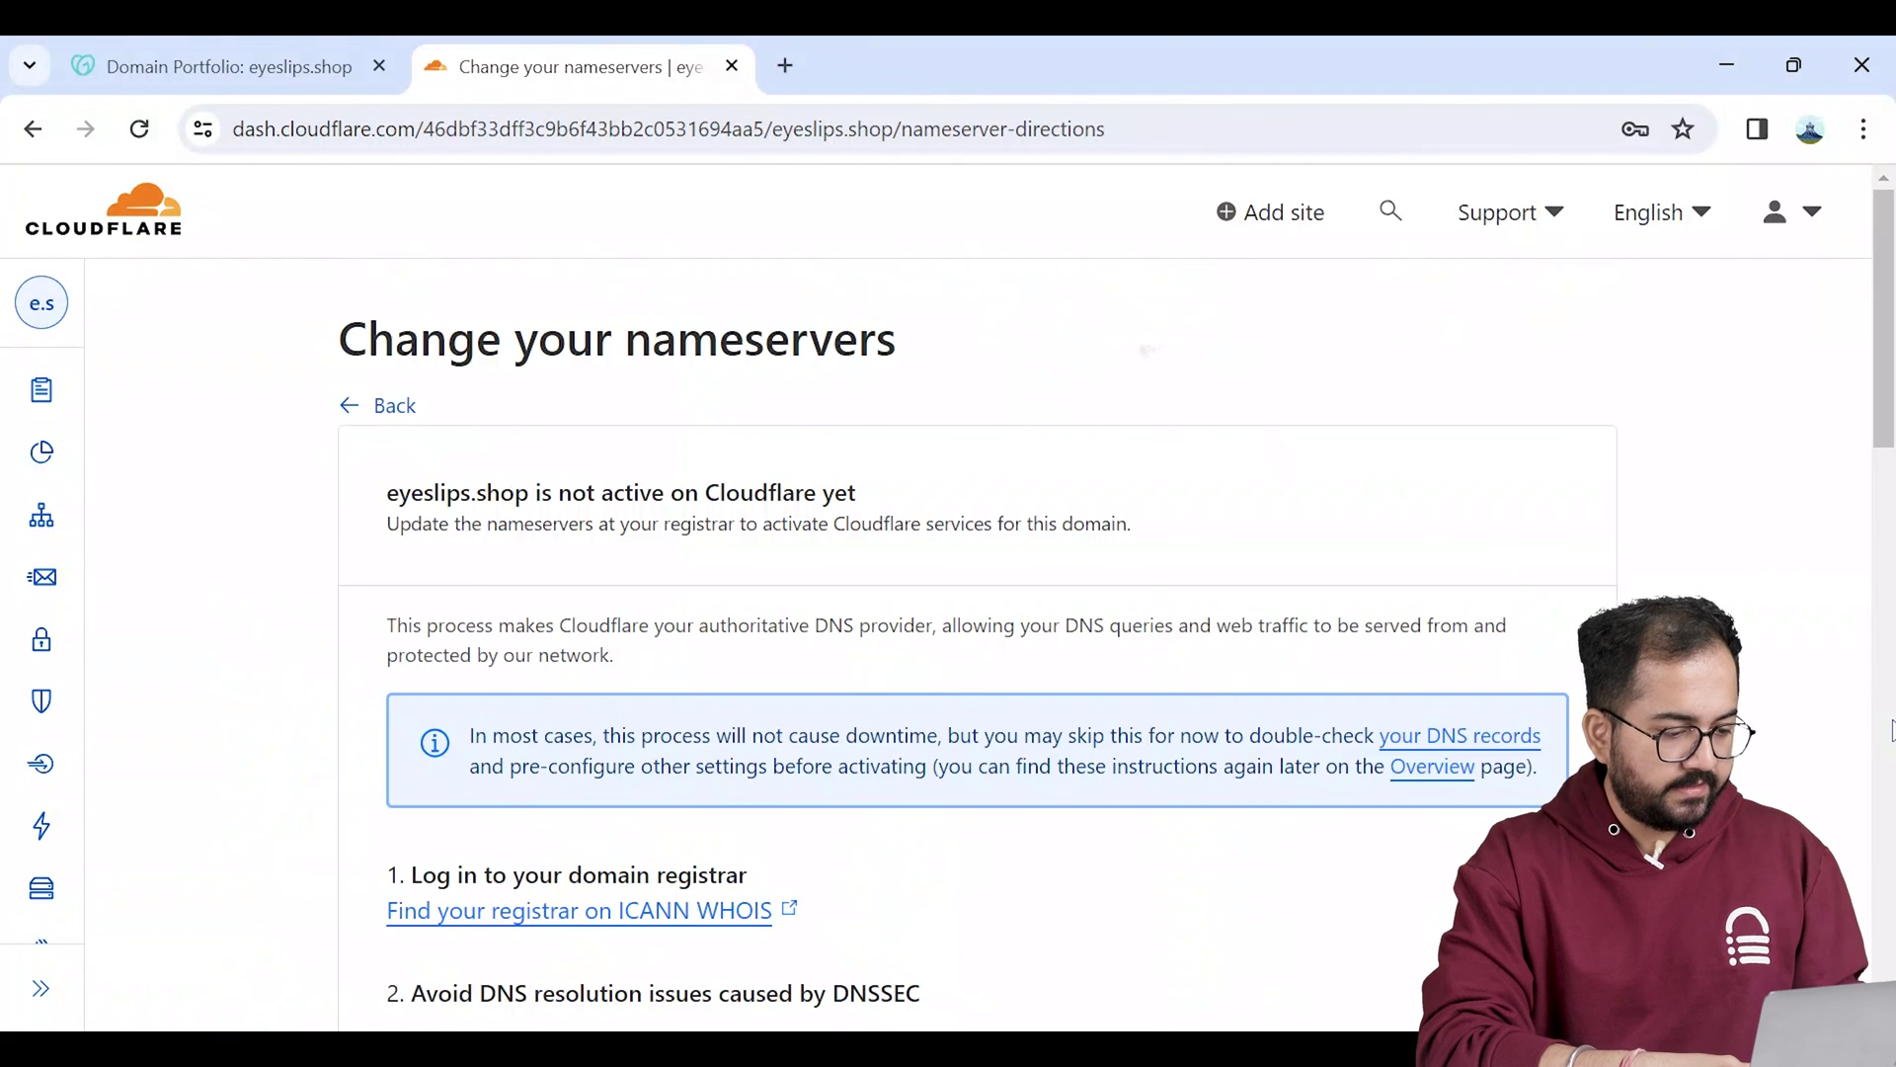
{"action": "scroll", "coordinate": [1118, 638], "scroll_direction": "down", "scroll_amount": 10}
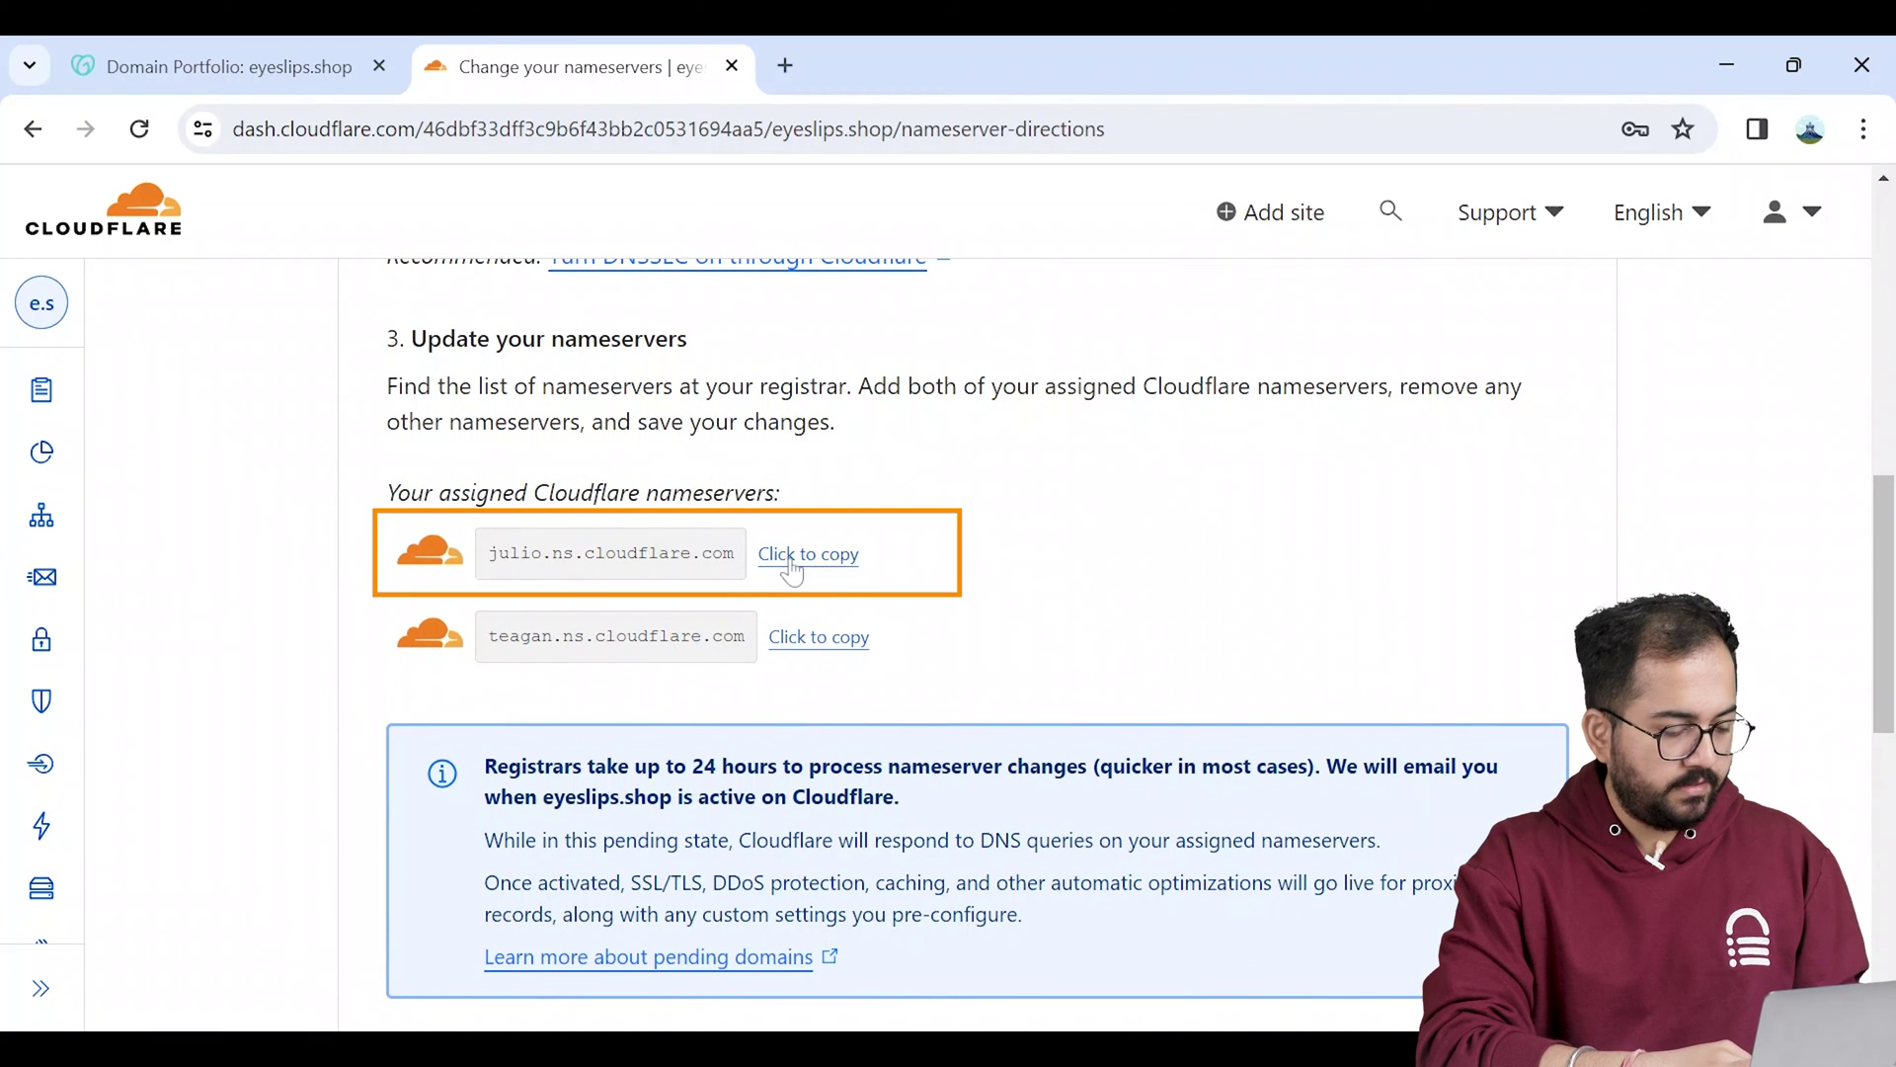
Step: Set GoDaddy's nameservers to julio.ns.cloudflare.com and teagan.ns.cloudflare.com and save
{"action": "left_click", "coordinate": [321, 71]}
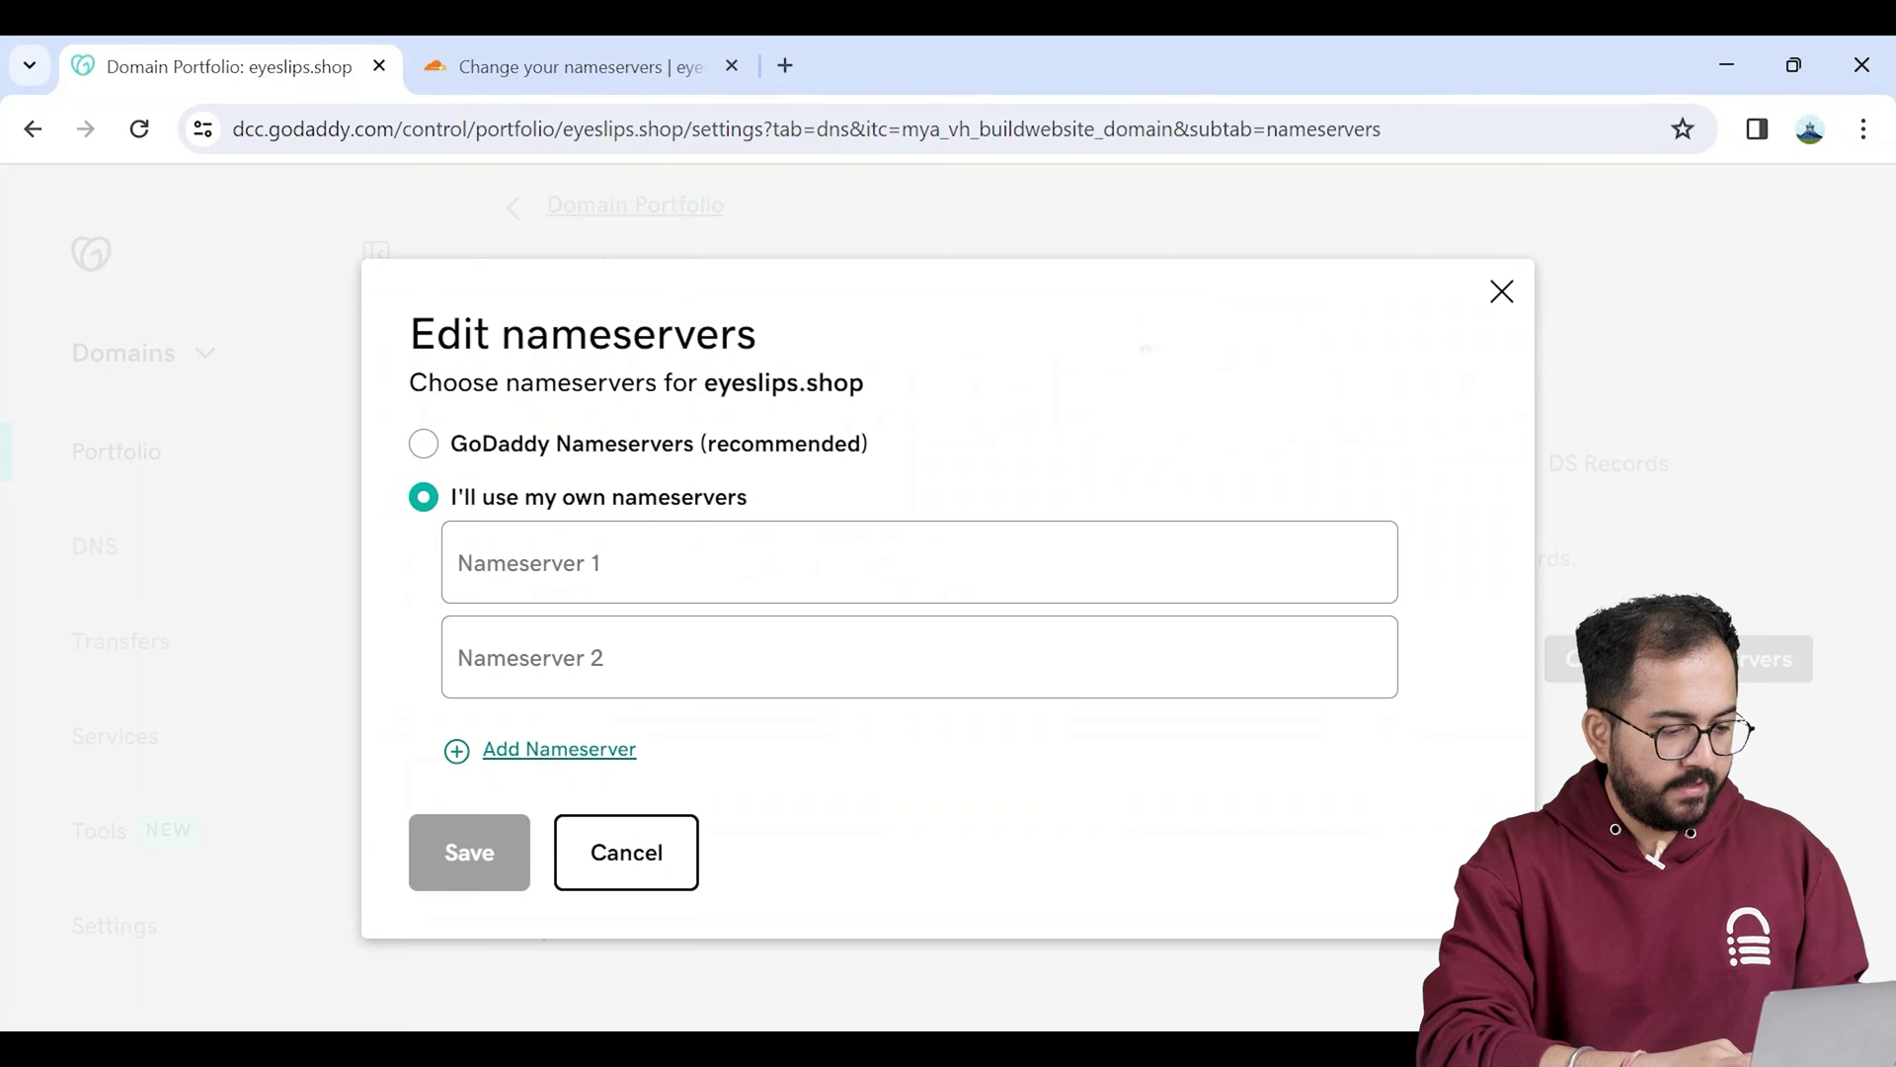
{"action": "type", "text": "julio.ns.cloudflare.com"}
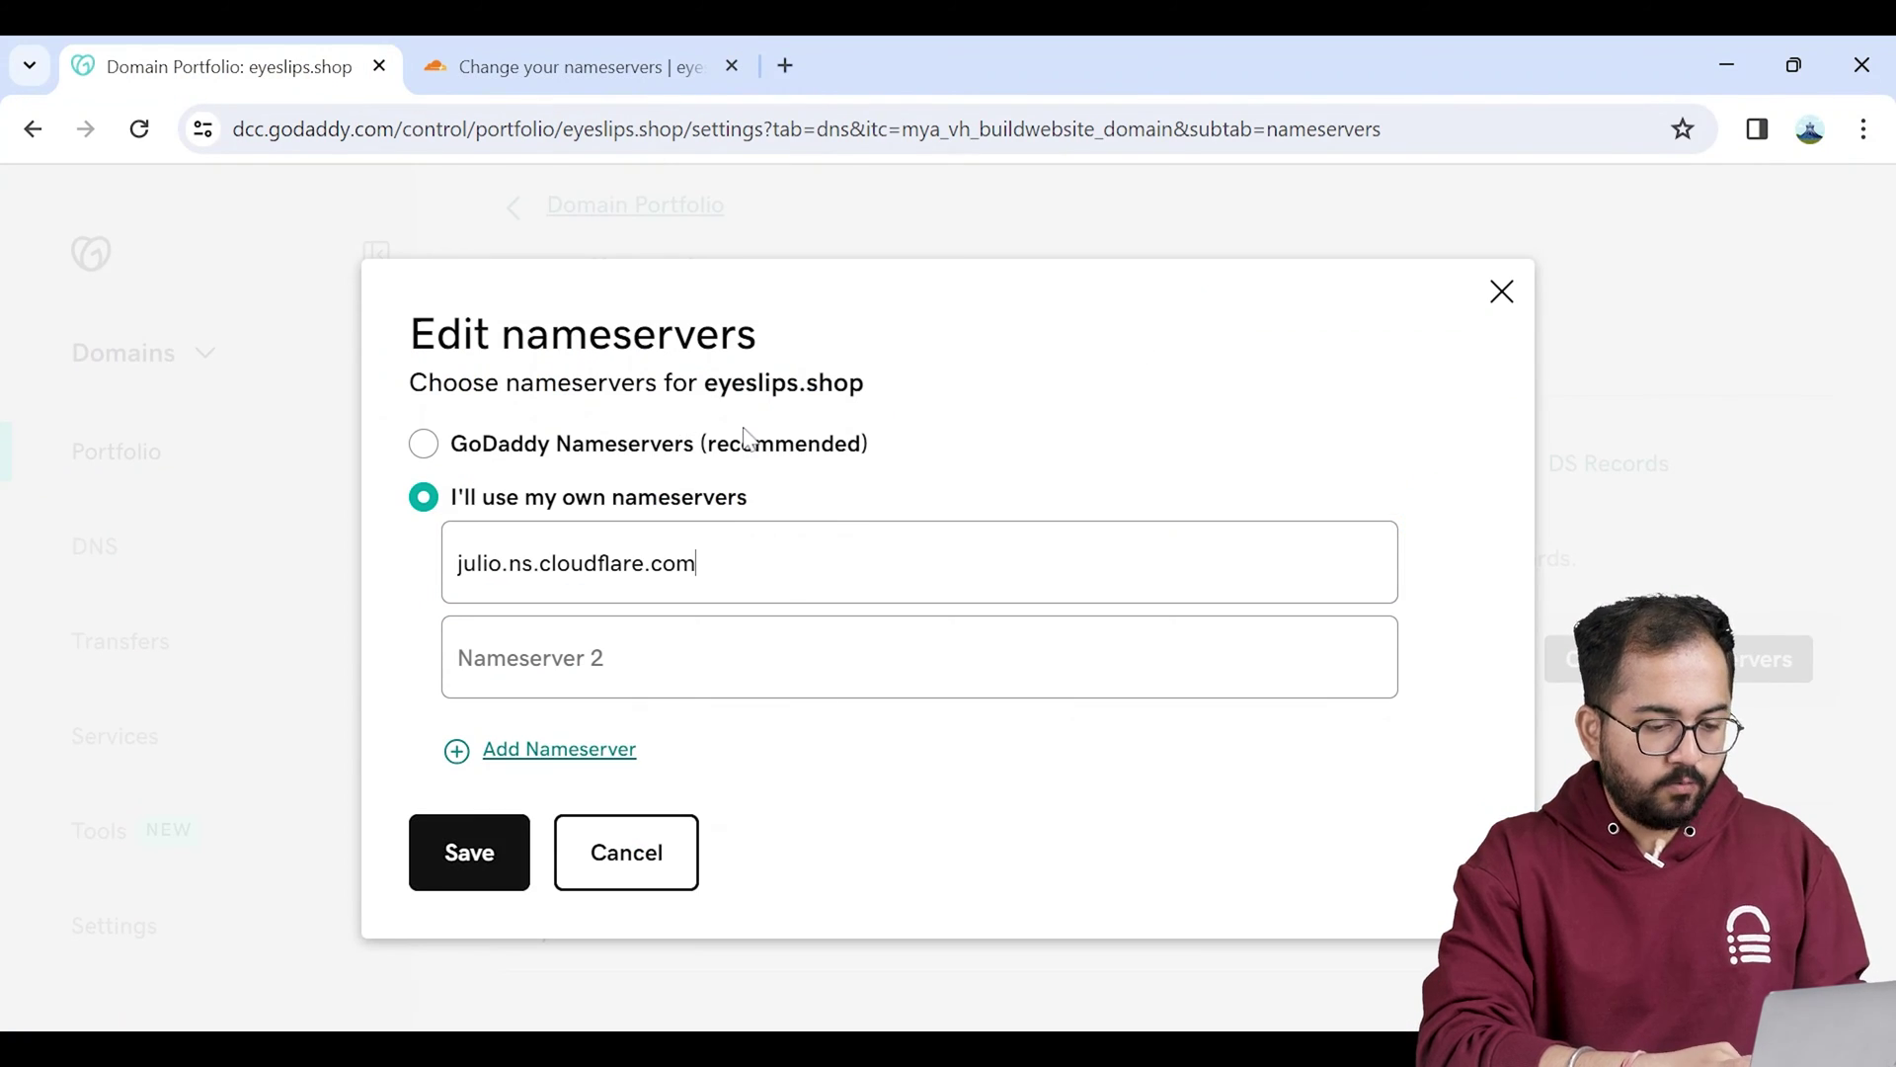
{"action": "key", "text": "ctrl+Tab"}
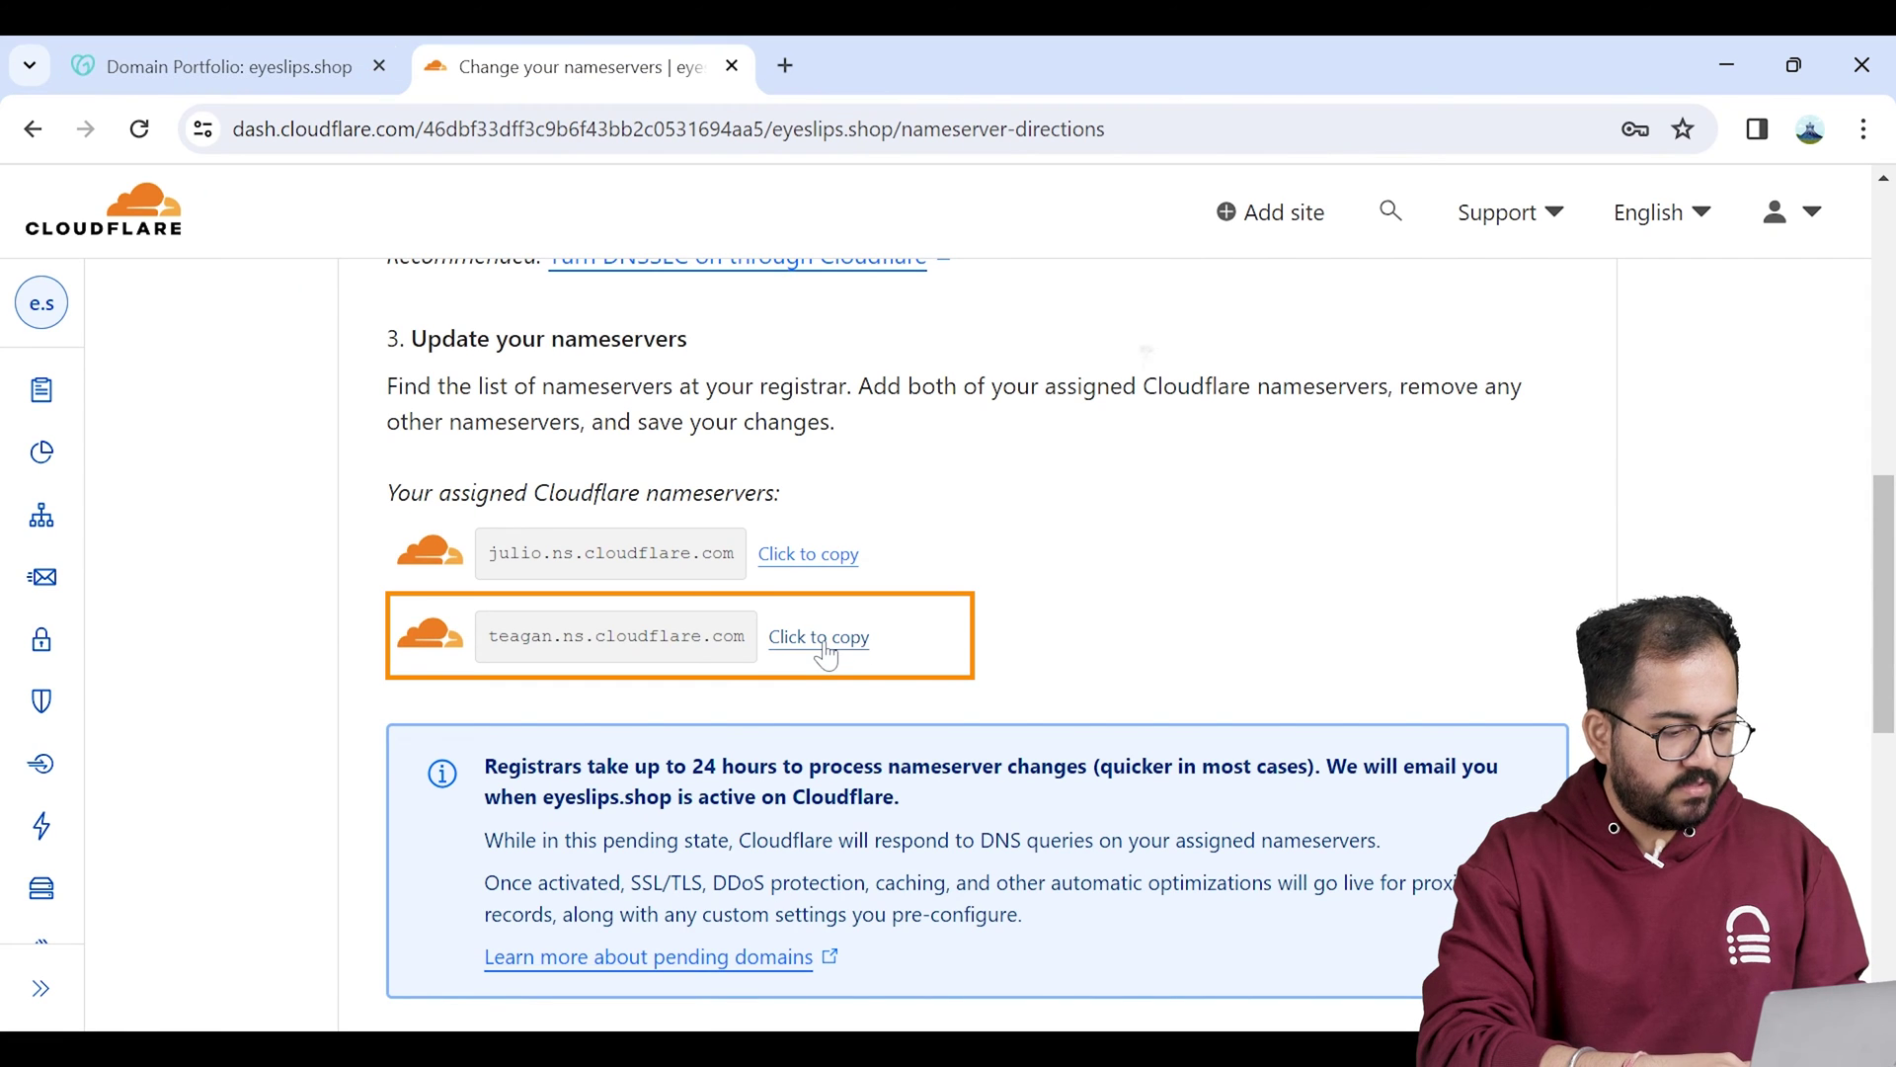
{"action": "left_click", "coordinate": [825, 647]}
{"action": "left_click", "coordinate": [266, 67]}
{"action": "left_click", "coordinate": [869, 657]}
{"action": "key", "text": "ctrl+v"}
{"action": "left_click", "coordinate": [478, 855]}
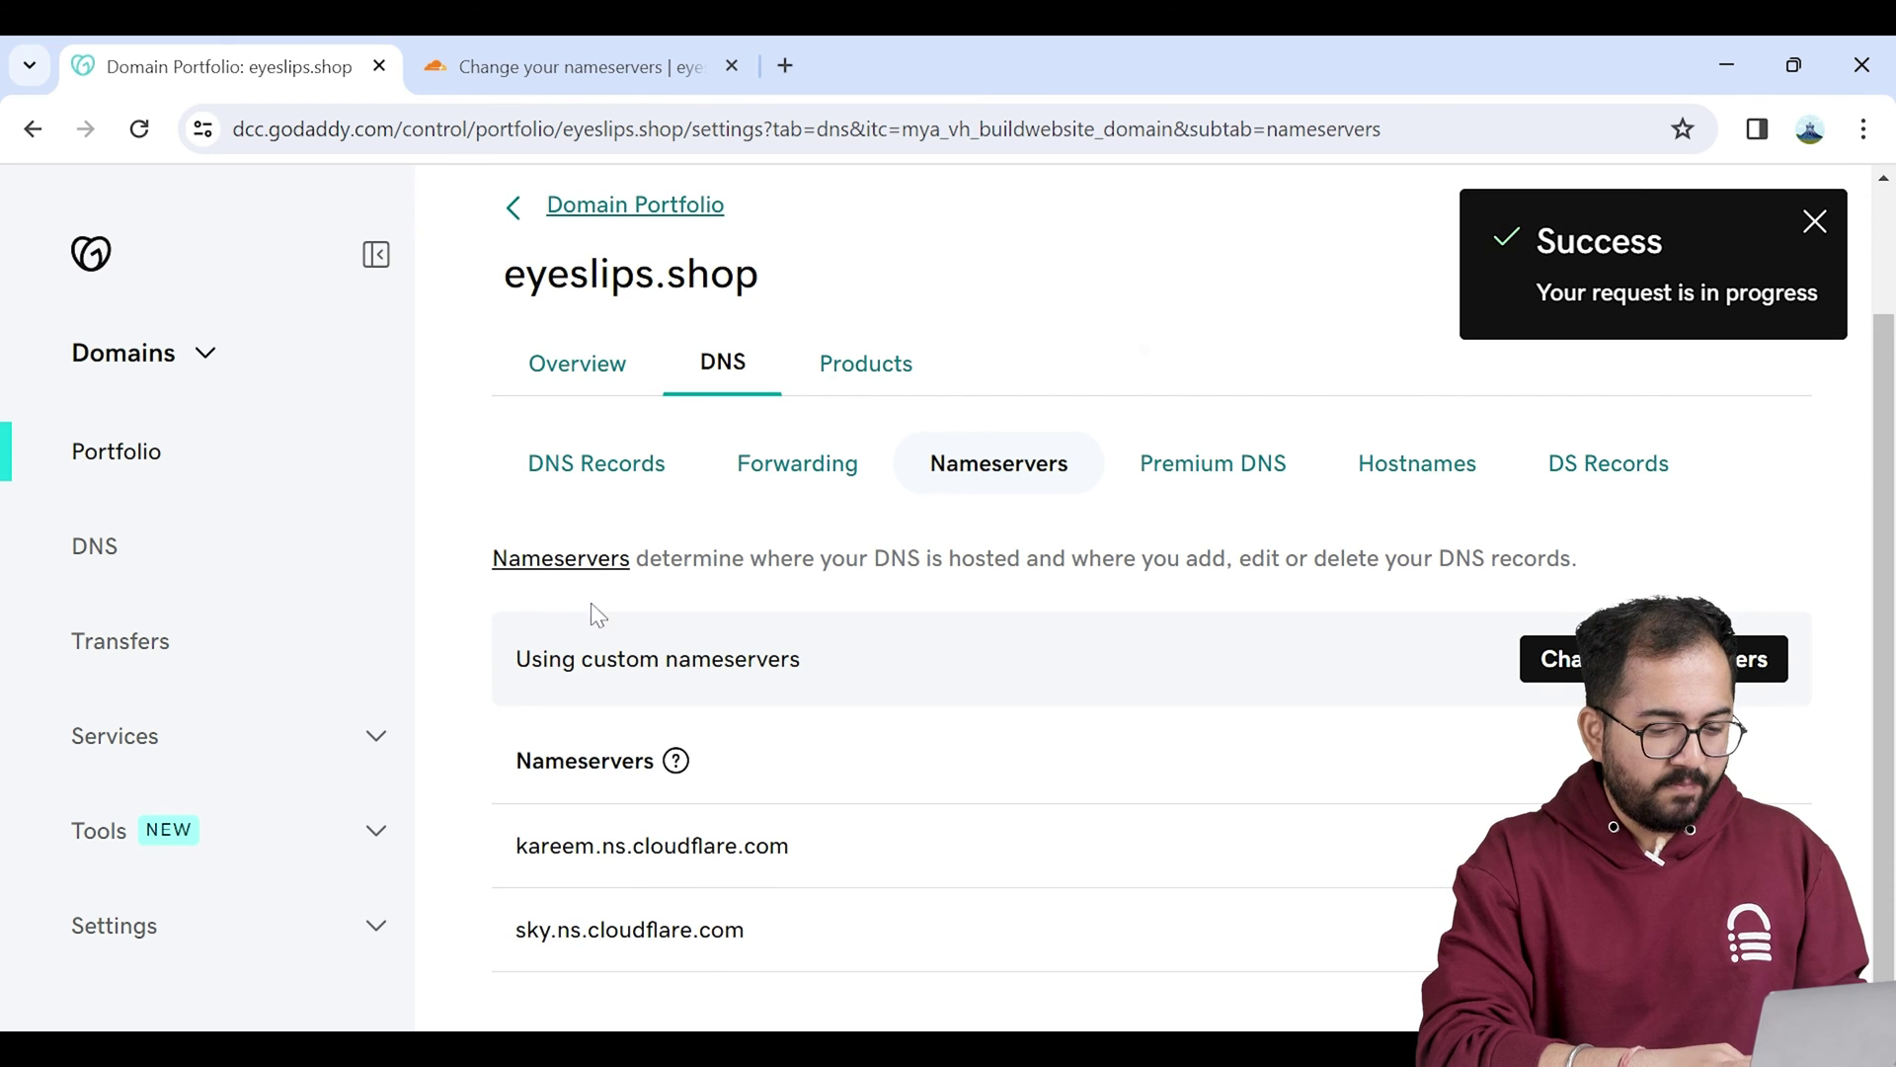
Step: Return to Cloudflare and confirm the nameserver update steps are done
{"action": "left_click", "coordinate": [569, 66]}
{"action": "scroll", "coordinate": [1887, 851], "scroll_direction": "down", "scroll_amount": 10}
{"action": "left_click", "coordinate": [394, 526]}
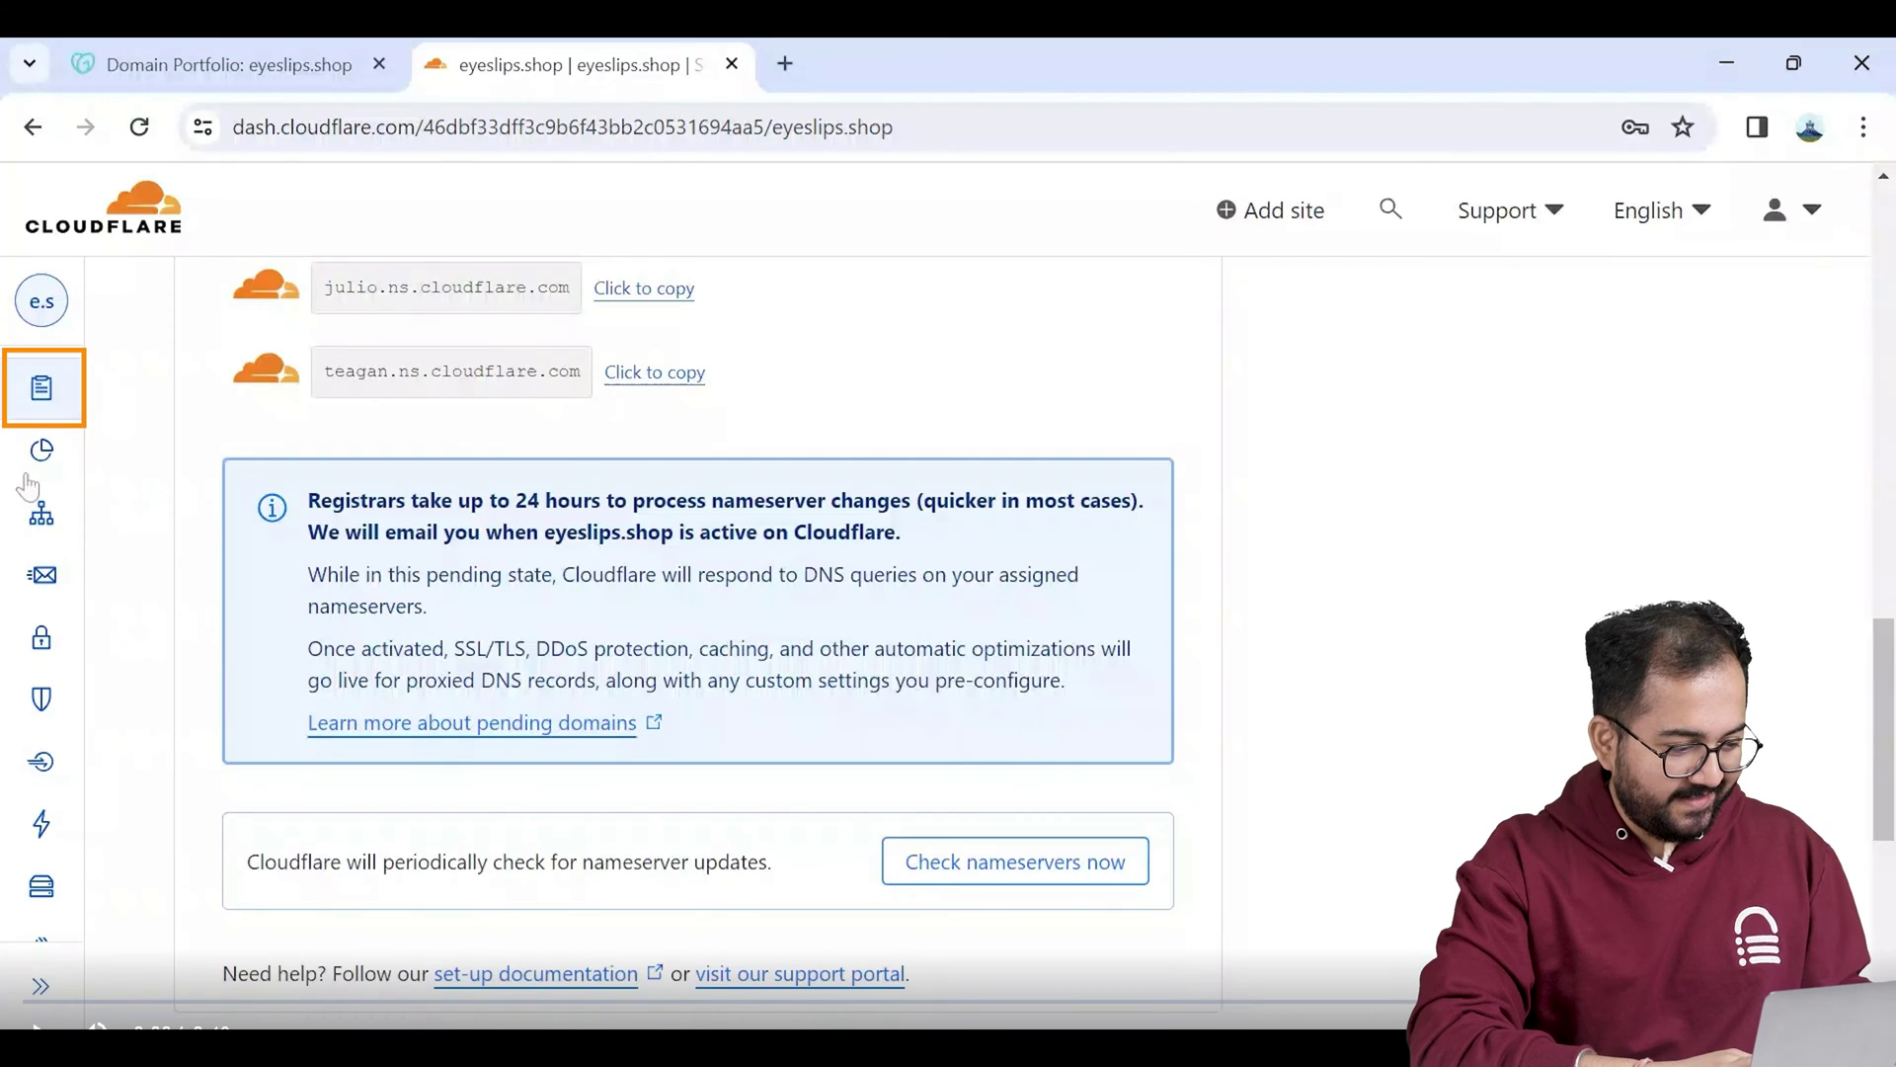
Step: Go to the Email section for eyeslips.shop and its Destination addresses list
{"action": "mouse_move", "coordinate": [73, 440]}
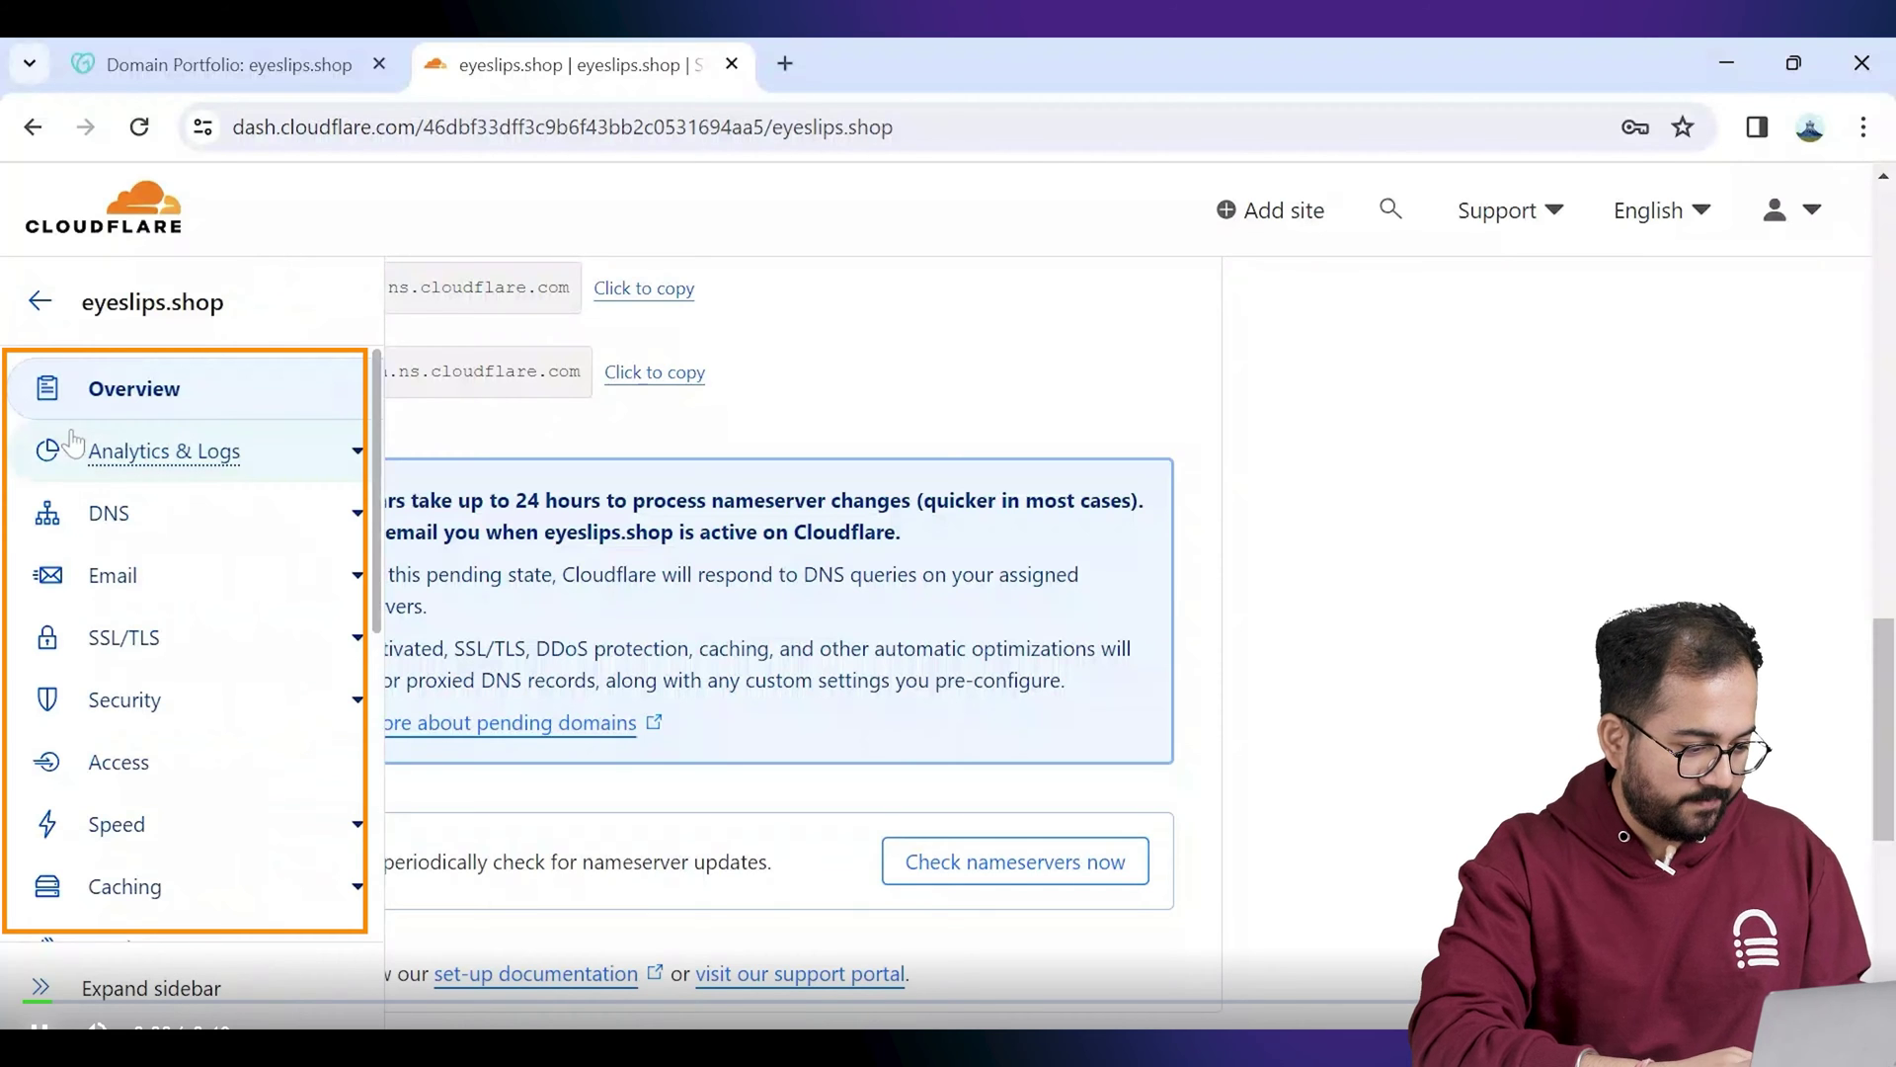
{"action": "left_click", "coordinate": [326, 575]}
{"action": "left_click", "coordinate": [696, 553]}
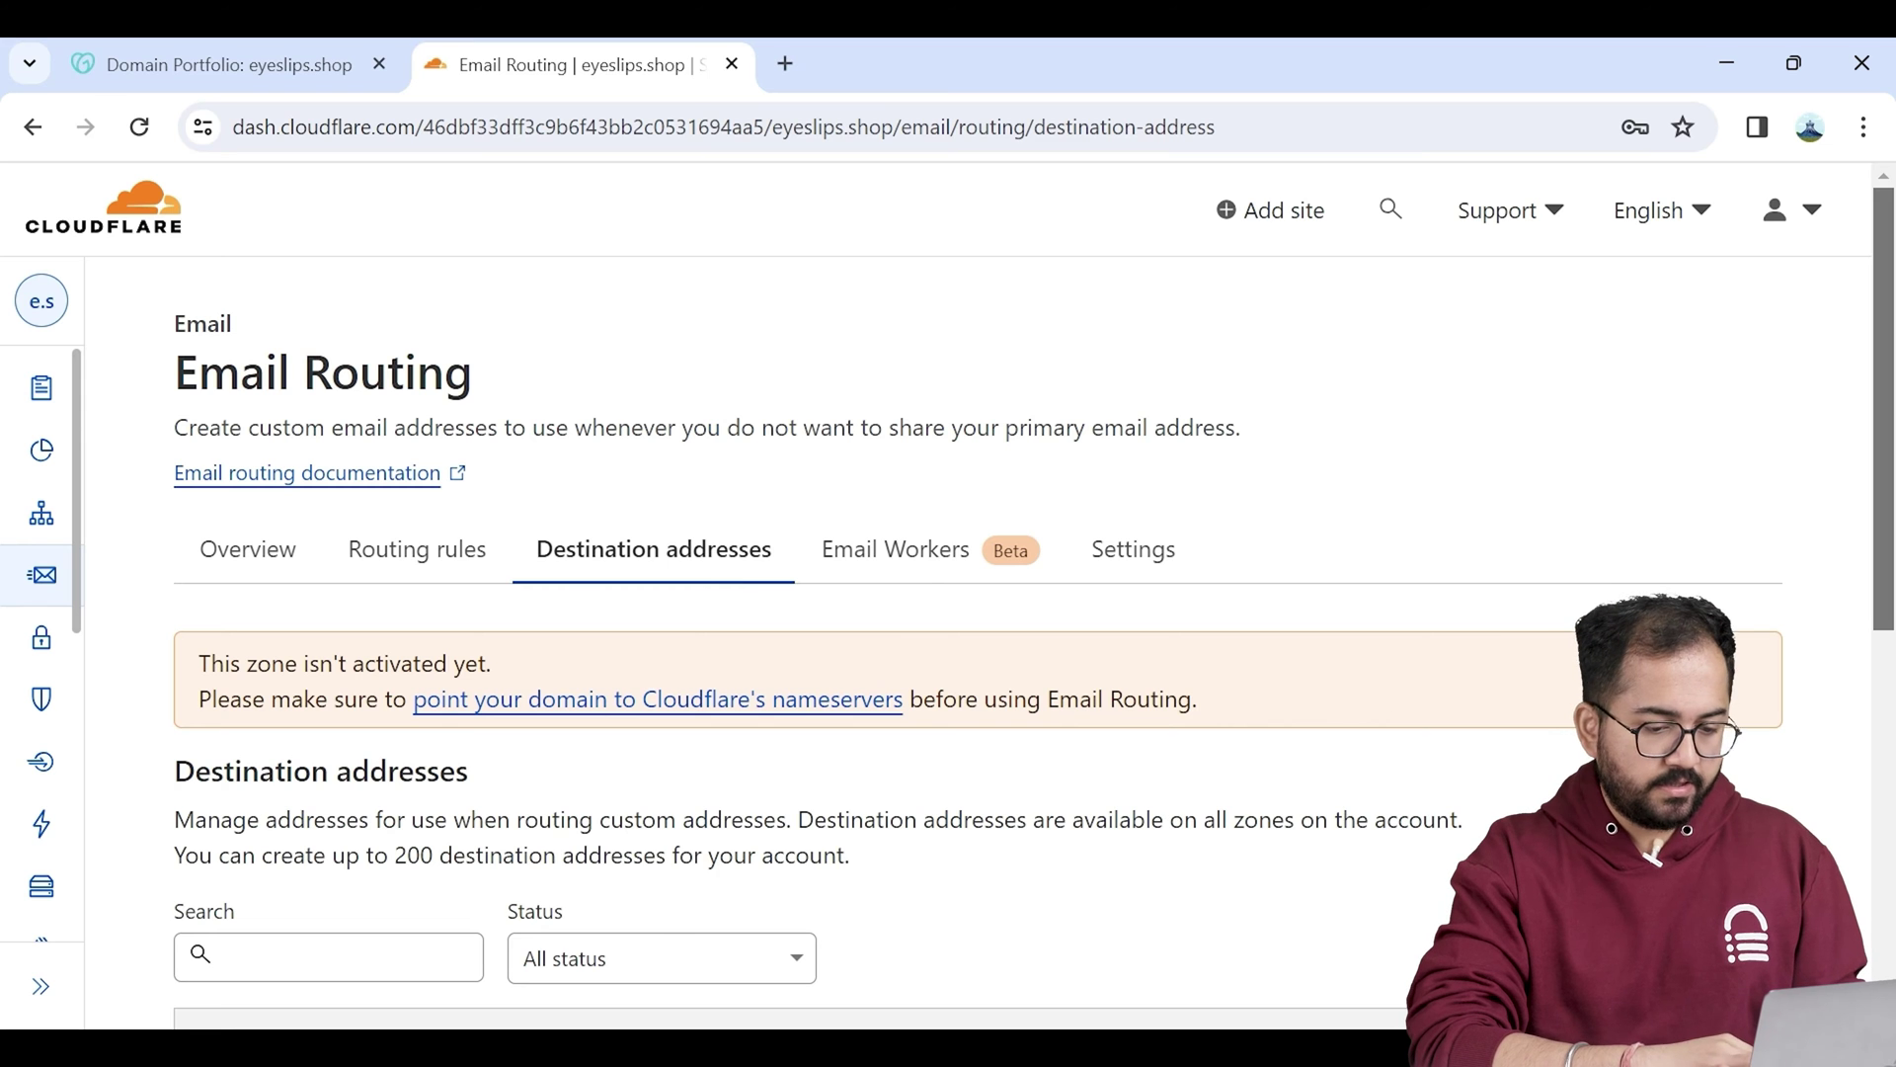
Step: Add the Gmail address as a destination and turn on the Catch-All routing rule
{"action": "scroll", "coordinate": [948, 593], "scroll_direction": "down", "scroll_amount": 2}
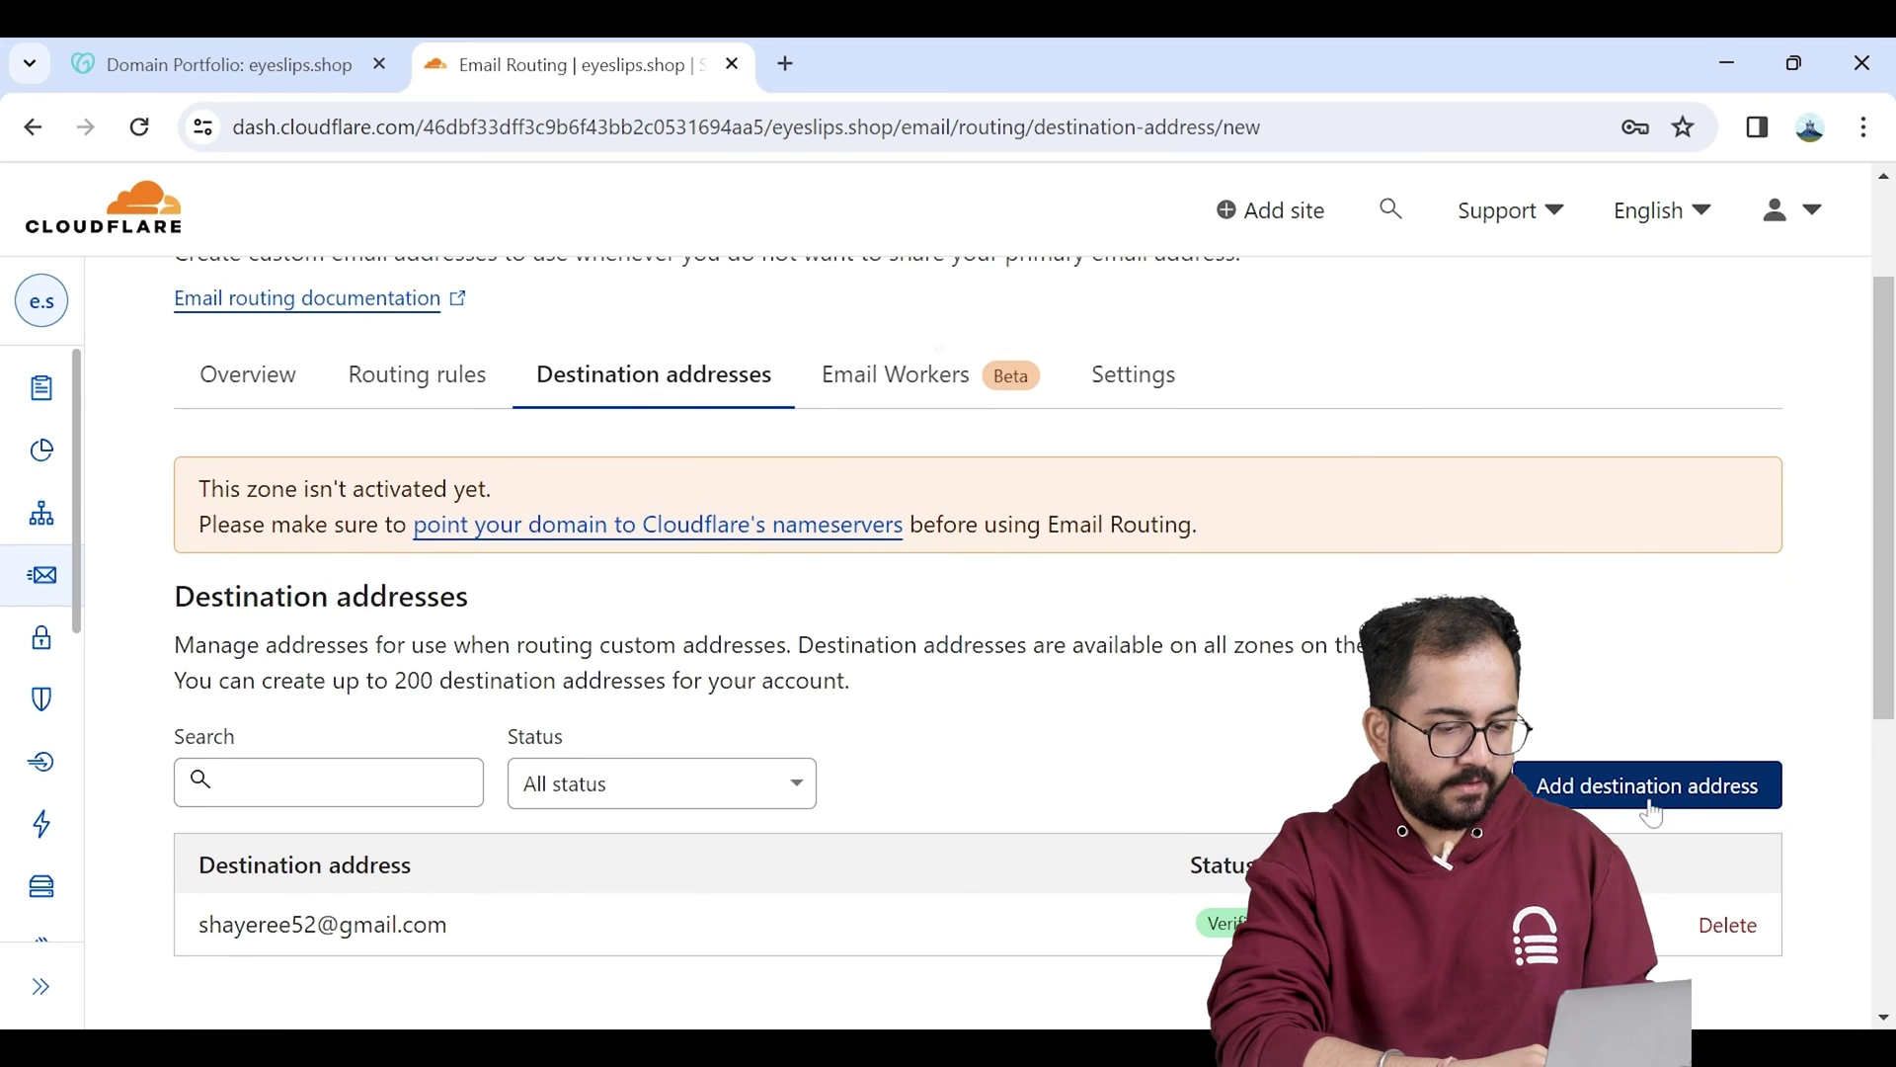
{"action": "left_click", "coordinate": [1647, 786]}
{"action": "left_click", "coordinate": [466, 573]}
{"action": "key", "text": "ctrl+v"}
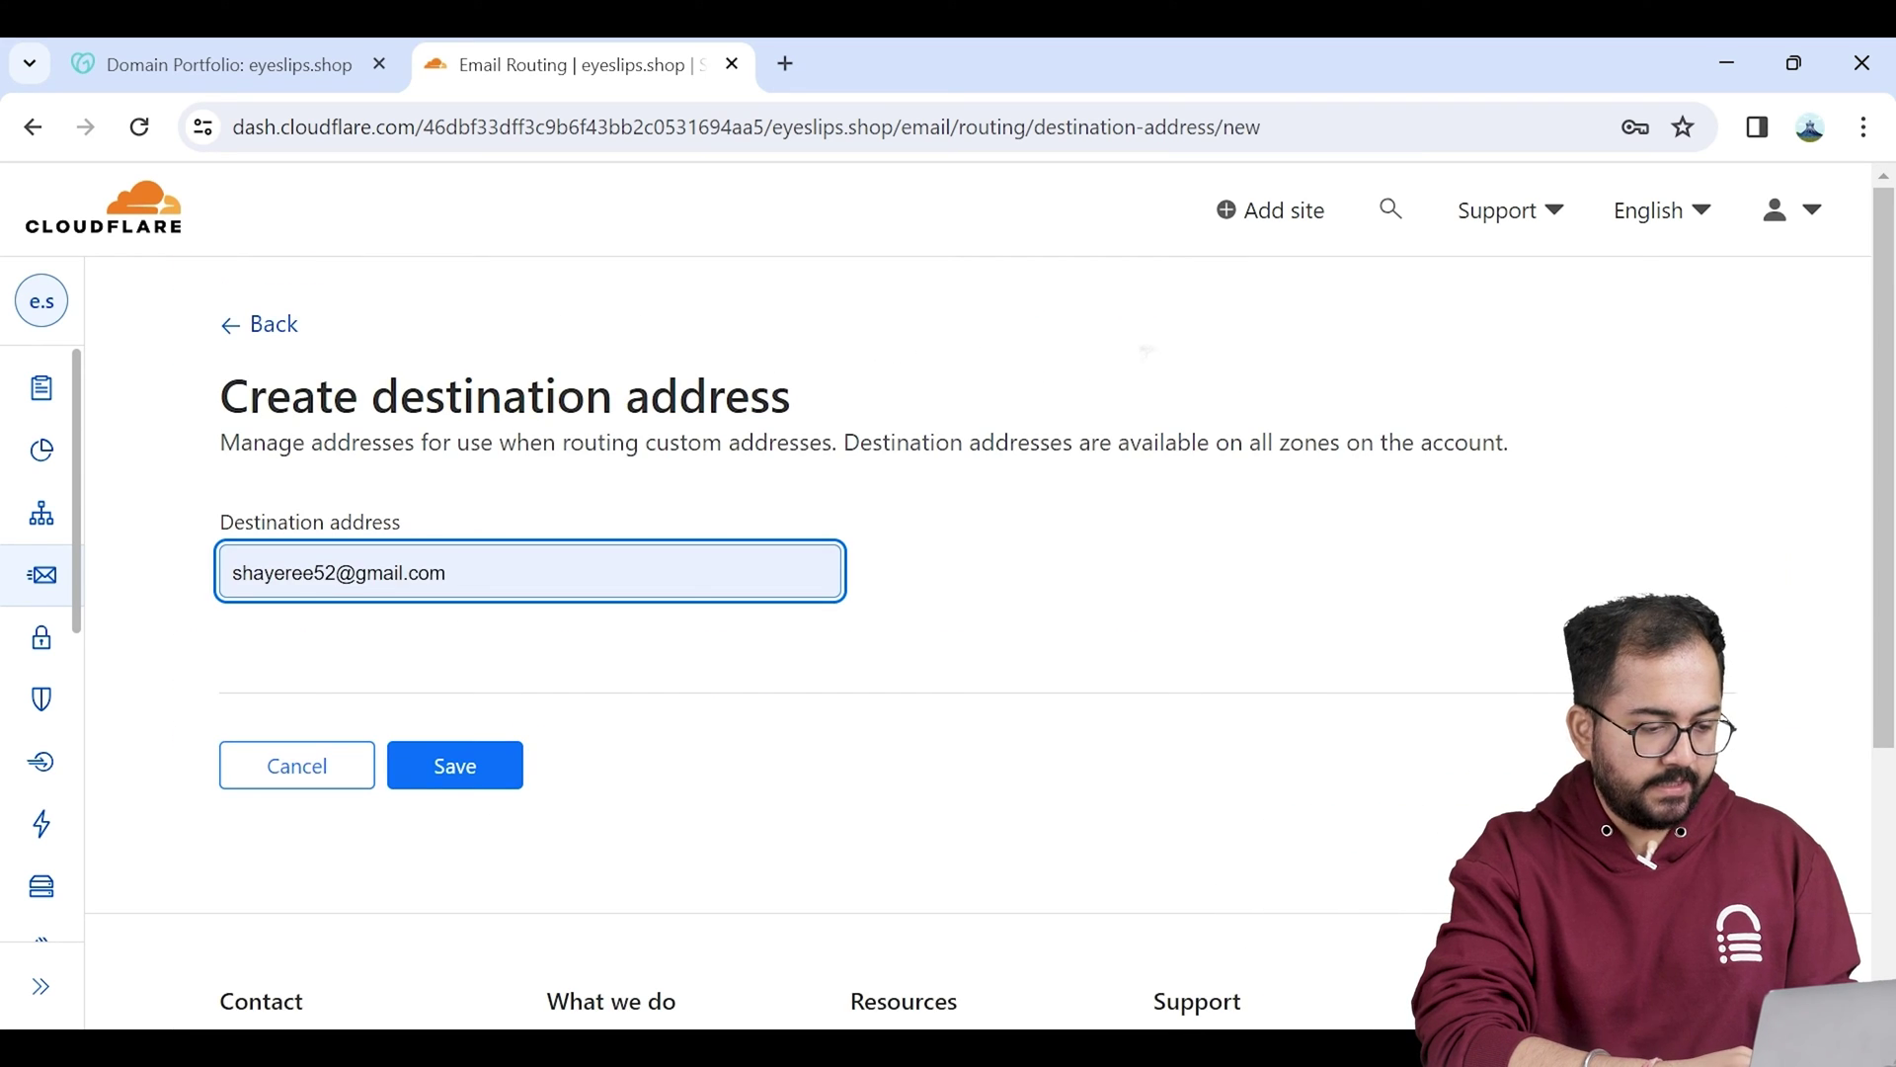
{"action": "left_click", "coordinate": [449, 766]}
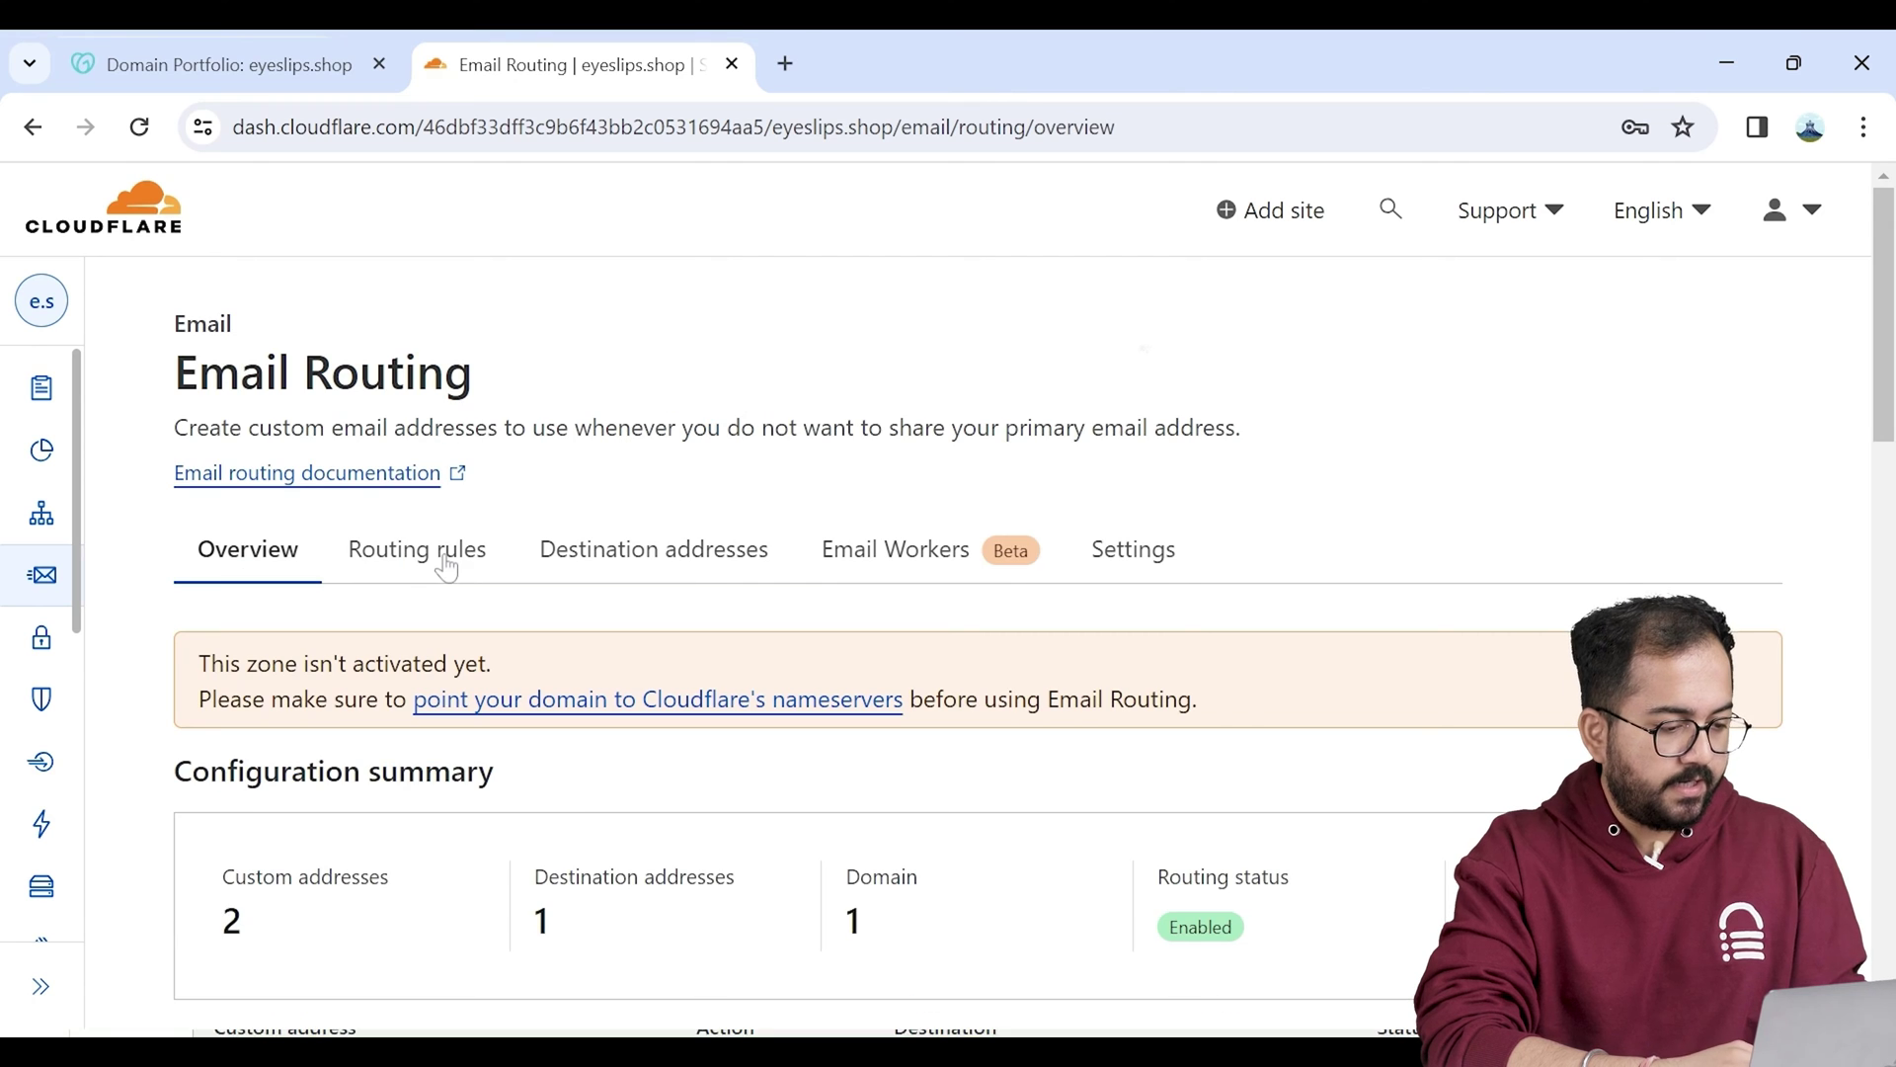
{"action": "left_click", "coordinate": [447, 565]}
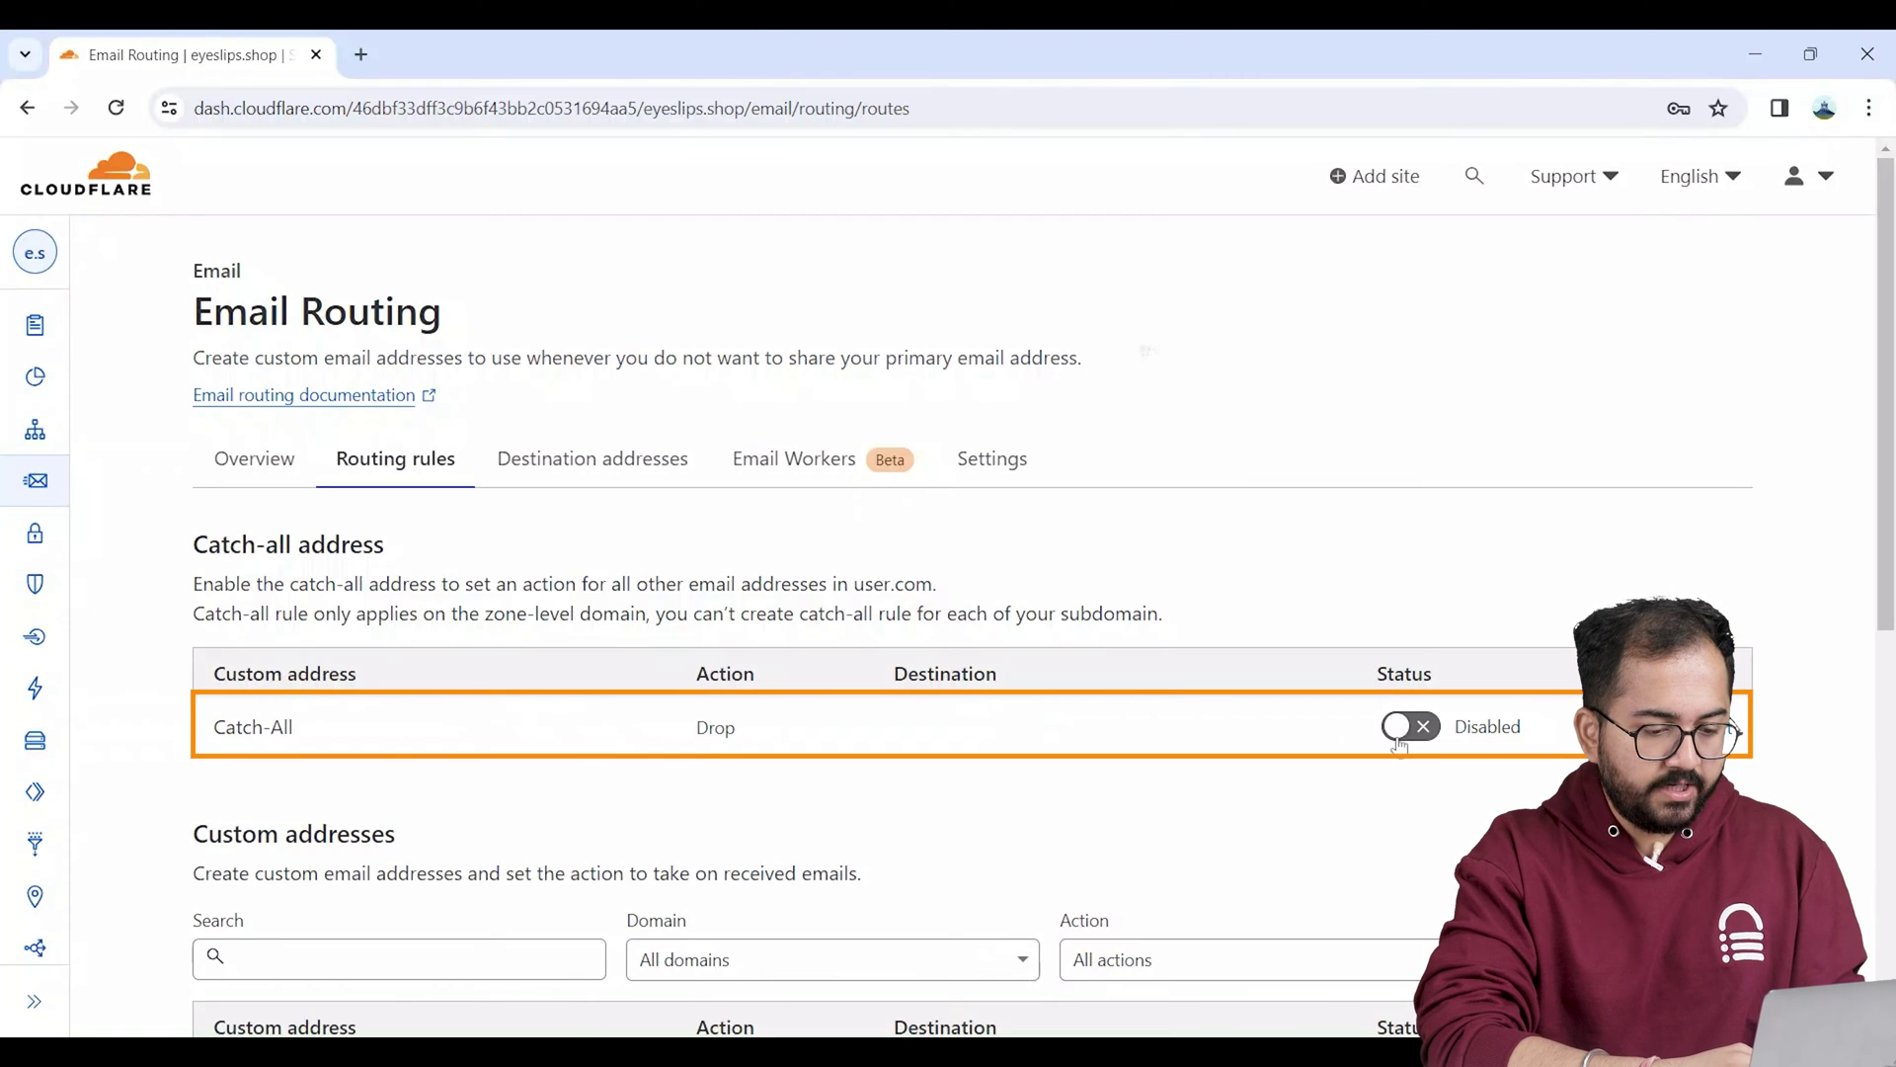
{"action": "left_click", "coordinate": [1398, 728]}
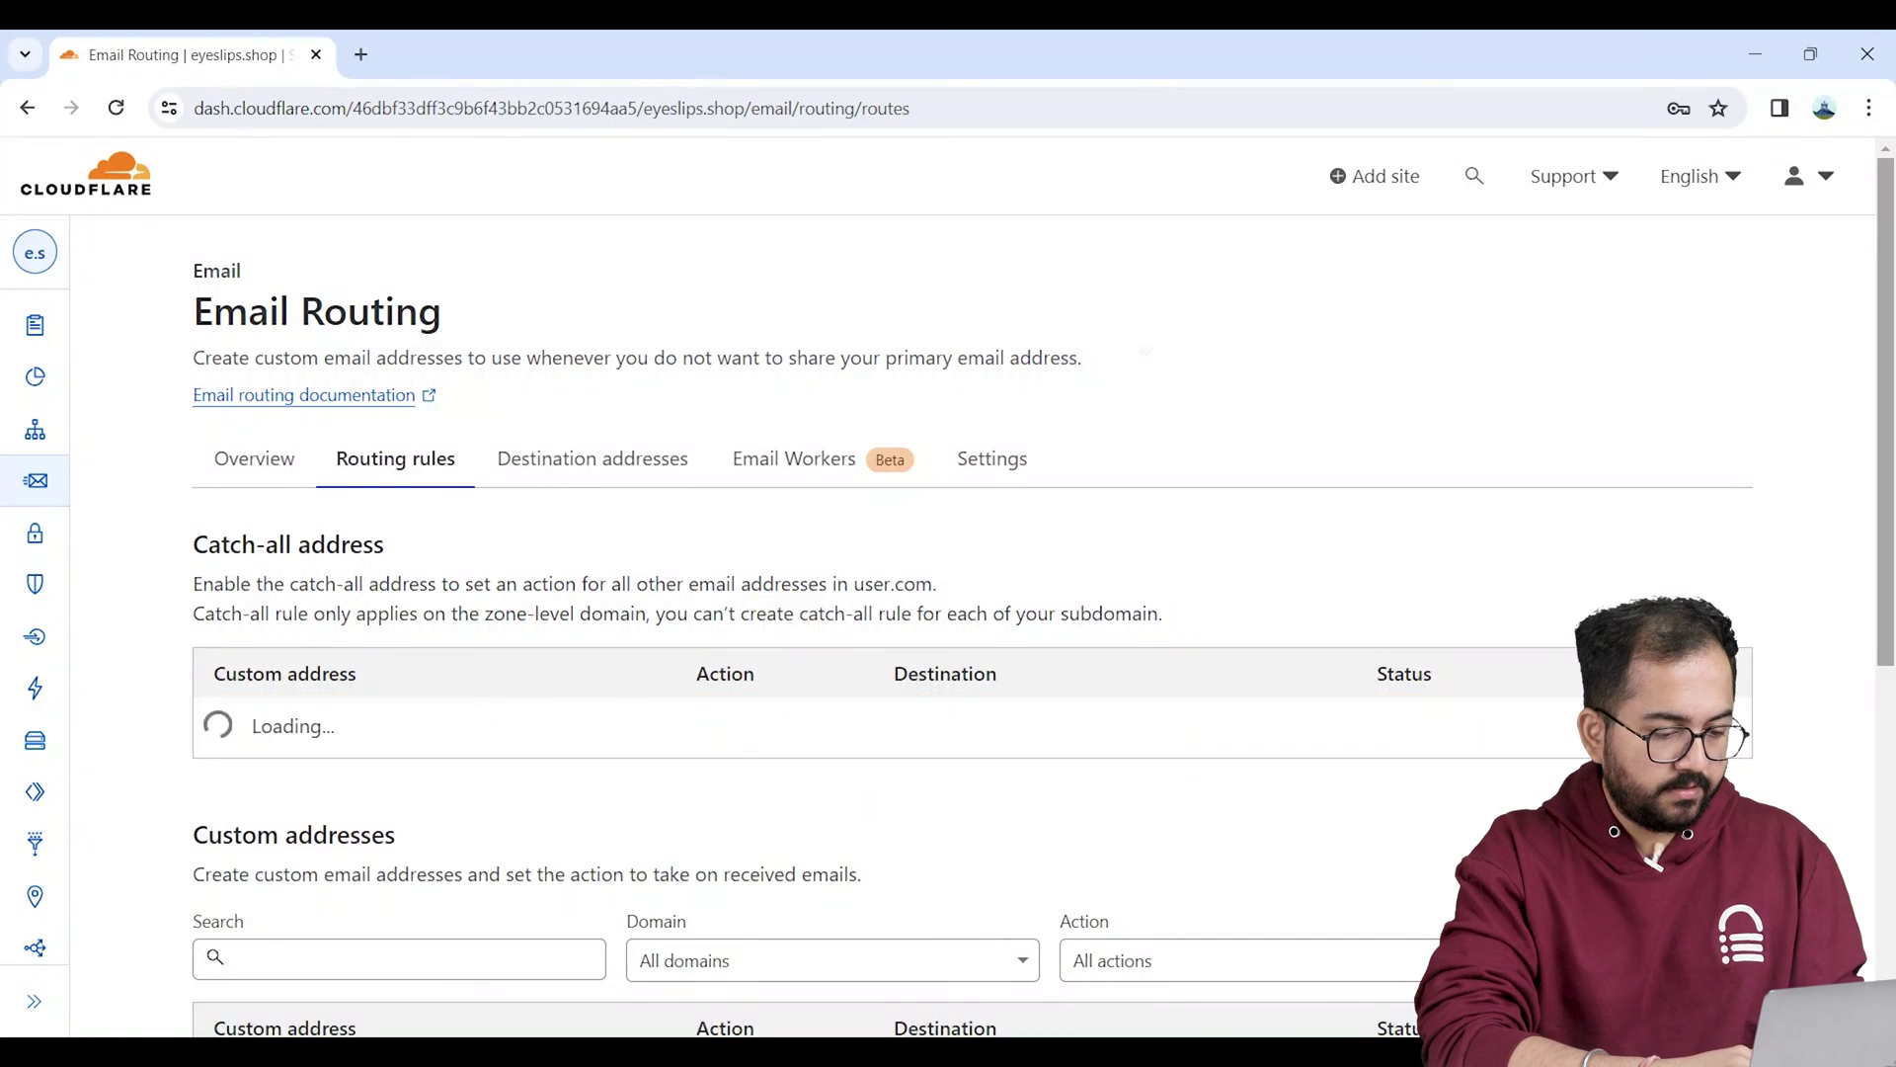
{"action": "scroll", "coordinate": [1113, 572], "scroll_direction": "down", "scroll_amount": 6}
{"action": "left_click", "coordinate": [1659, 341]}
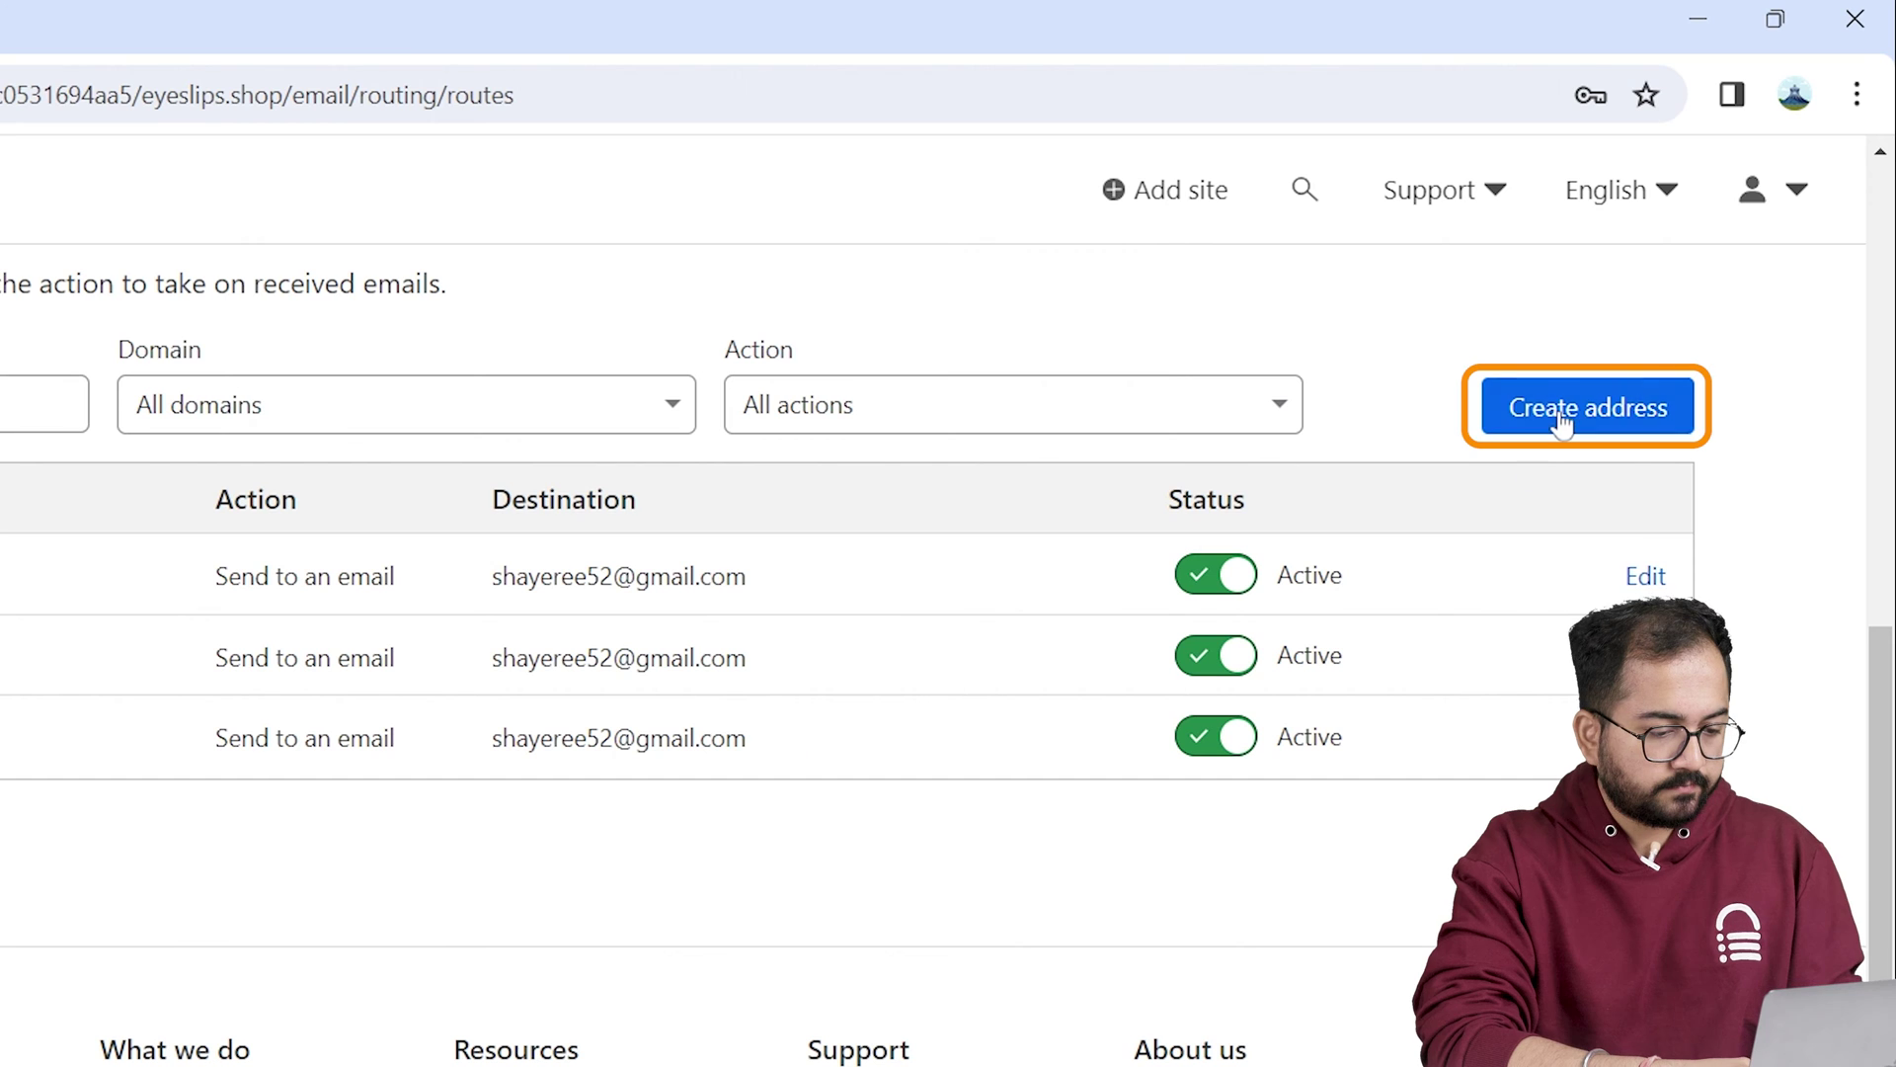
{"action": "left_click", "coordinate": [1561, 423]}
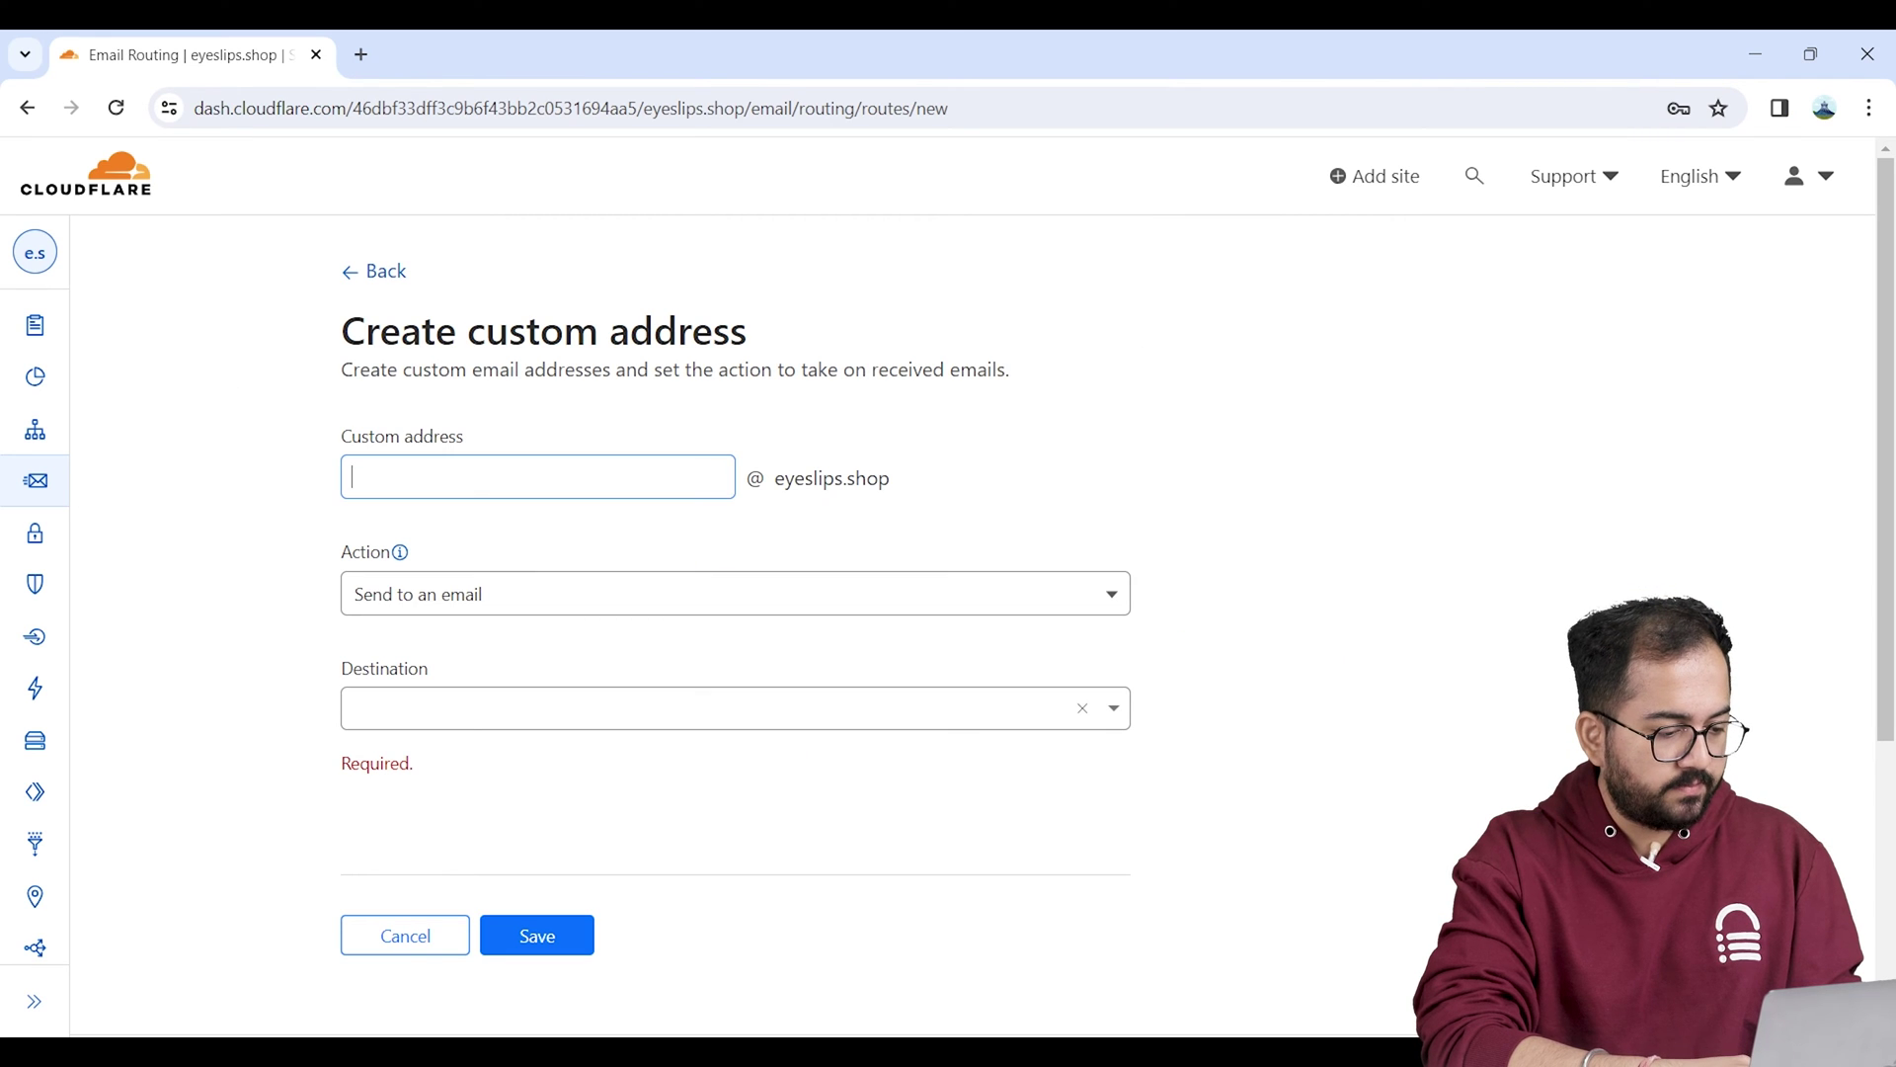
{"action": "type", "text": "work"}
{"action": "left_click", "coordinate": [476, 701]}
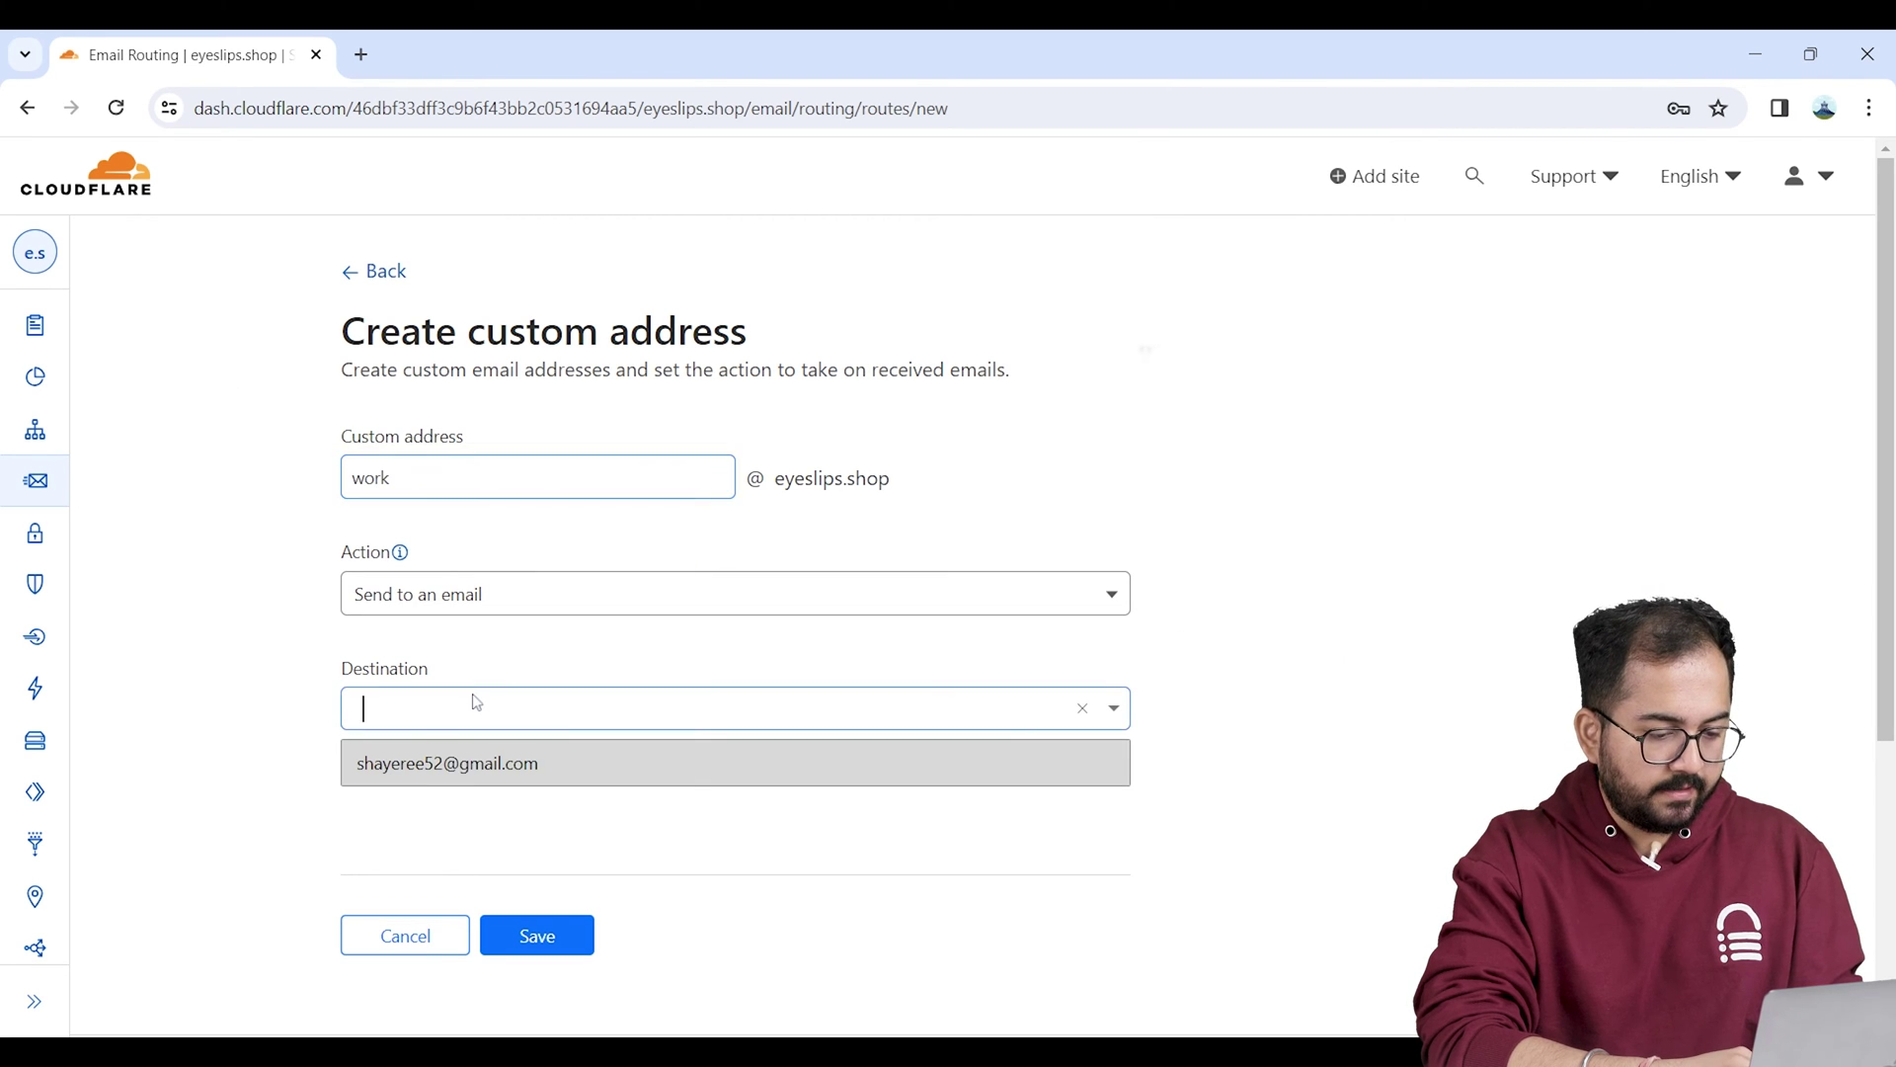
{"action": "left_click", "coordinate": [472, 771]}
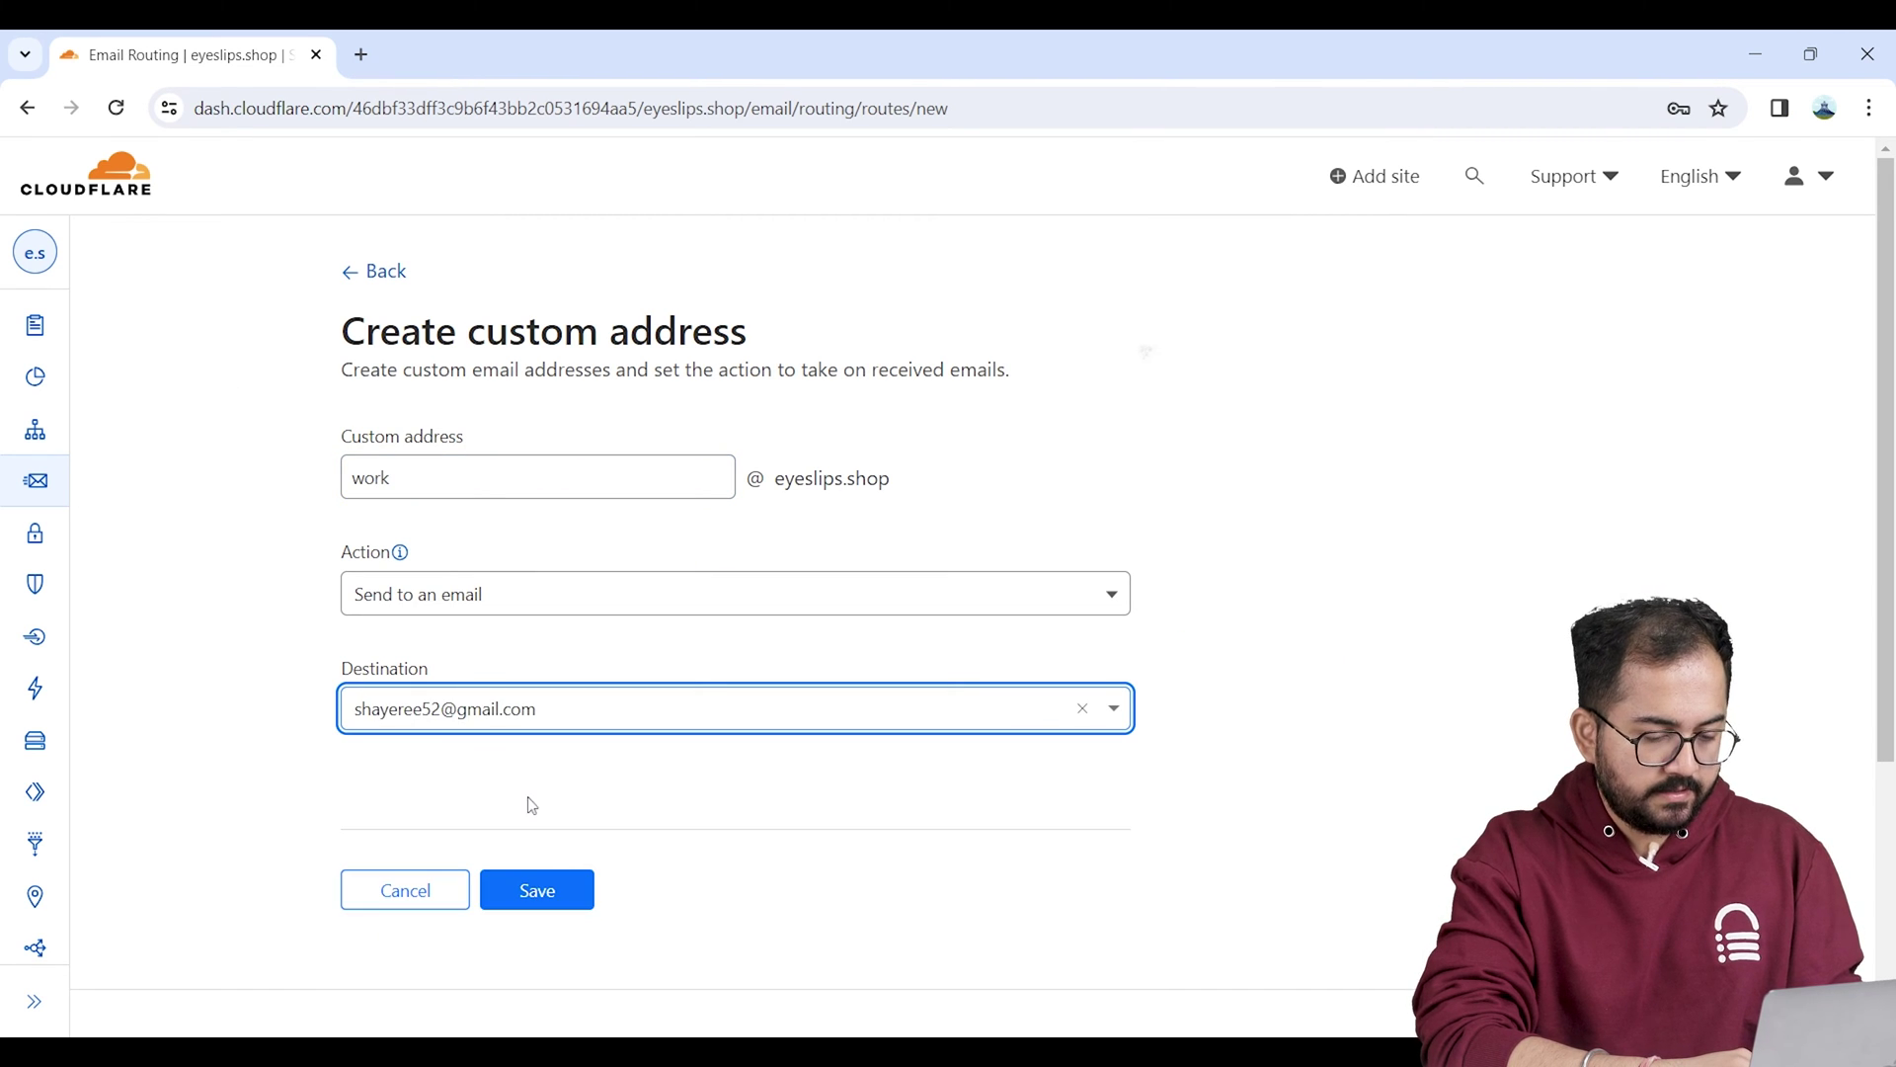
{"action": "left_click", "coordinate": [559, 894]}
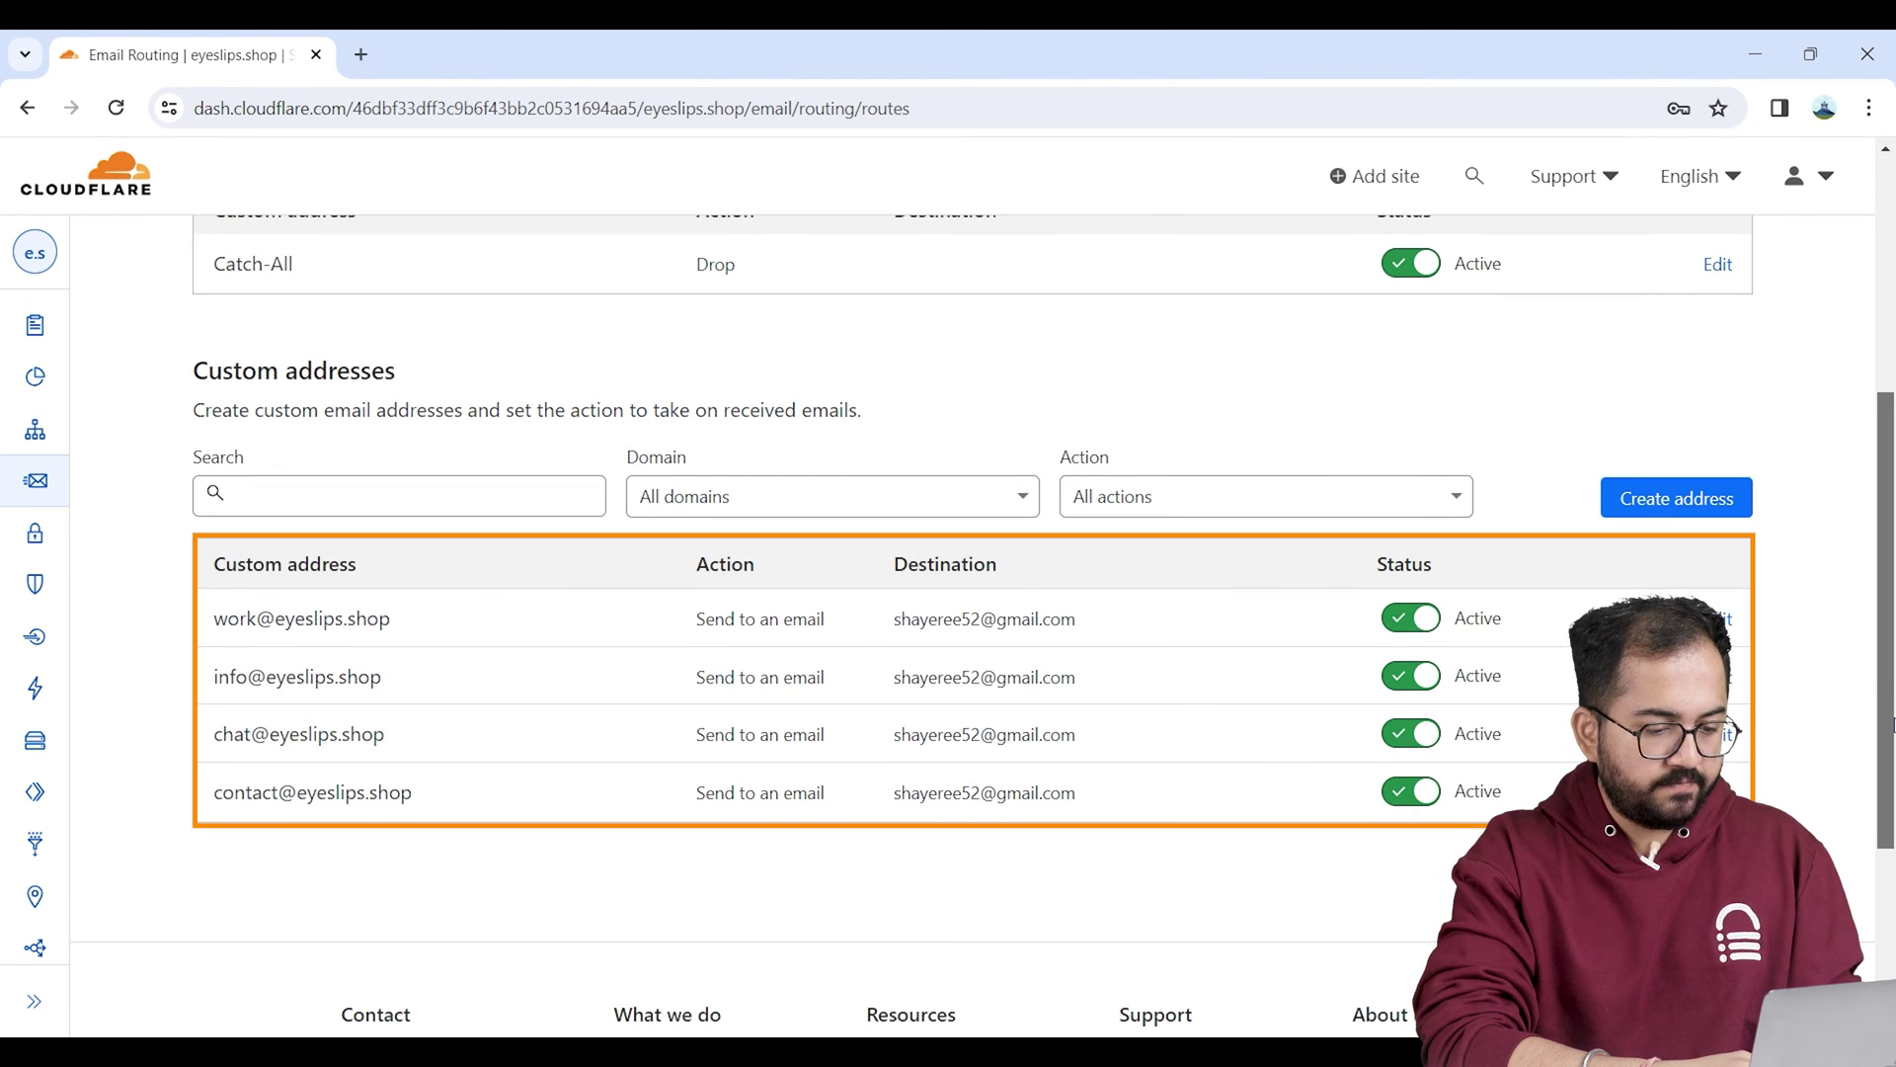
Step: View the Email Routing Overview's Configuration summary for eyeslips.shop
{"action": "scroll", "coordinate": [948, 593], "scroll_direction": "up", "scroll_amount": 5}
{"action": "left_click", "coordinate": [593, 458]}
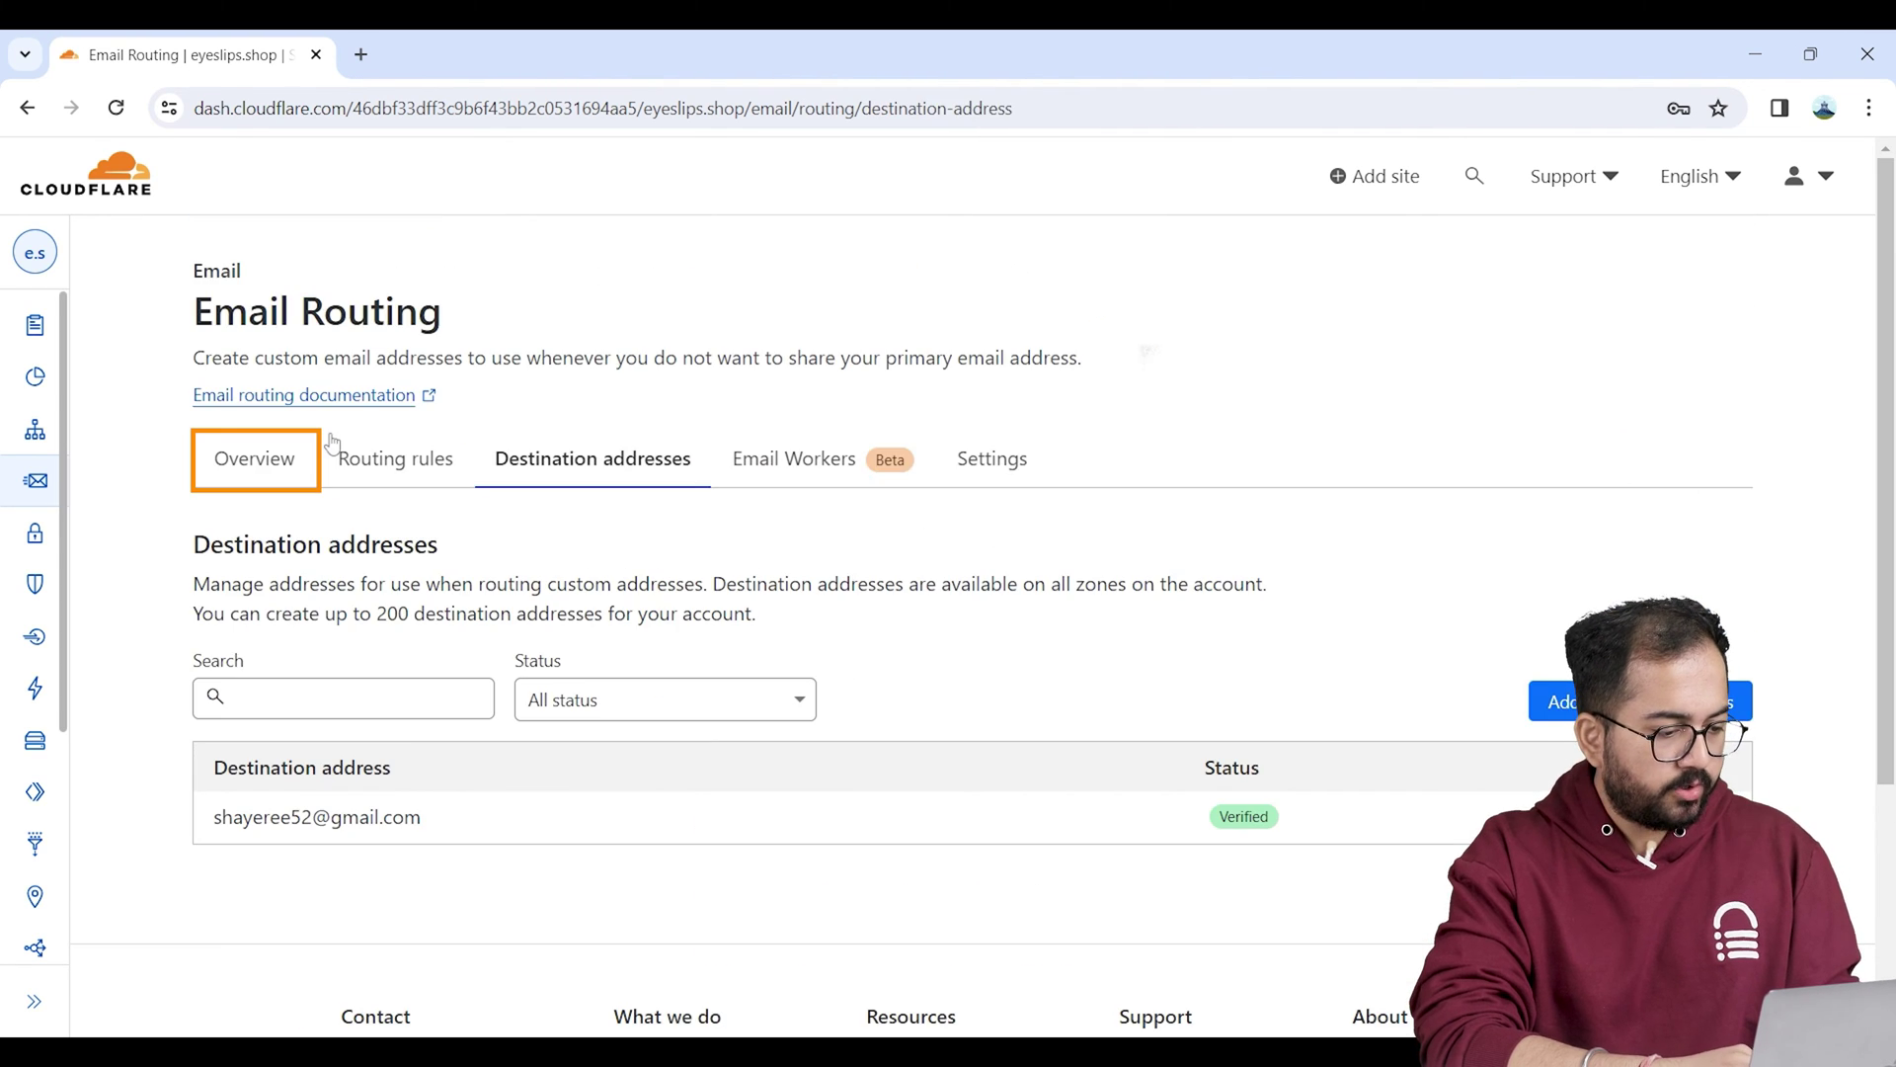
{"action": "left_click", "coordinate": [280, 460]}
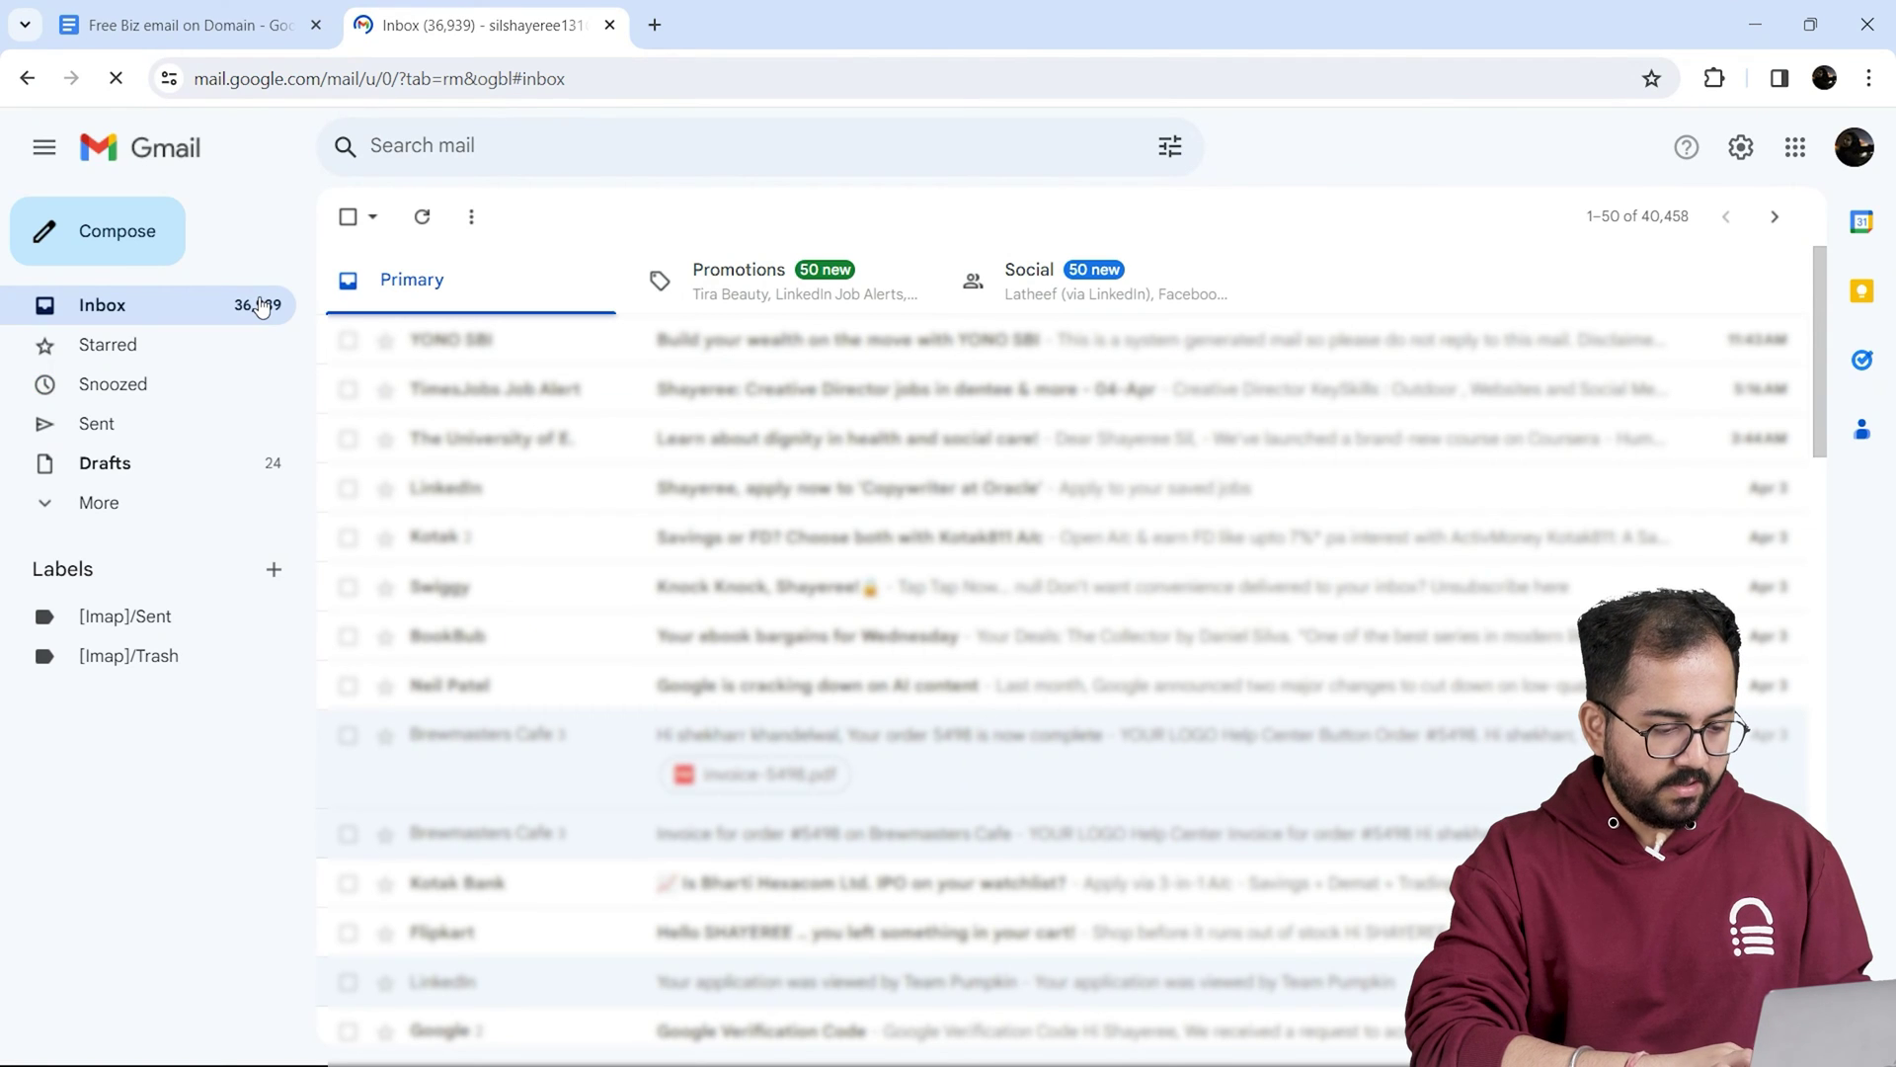
Step: Send a test email to the eyeslips.shop info address, then open it in the other browser's Gmail inbox
{"action": "left_click", "coordinate": [138, 243]}
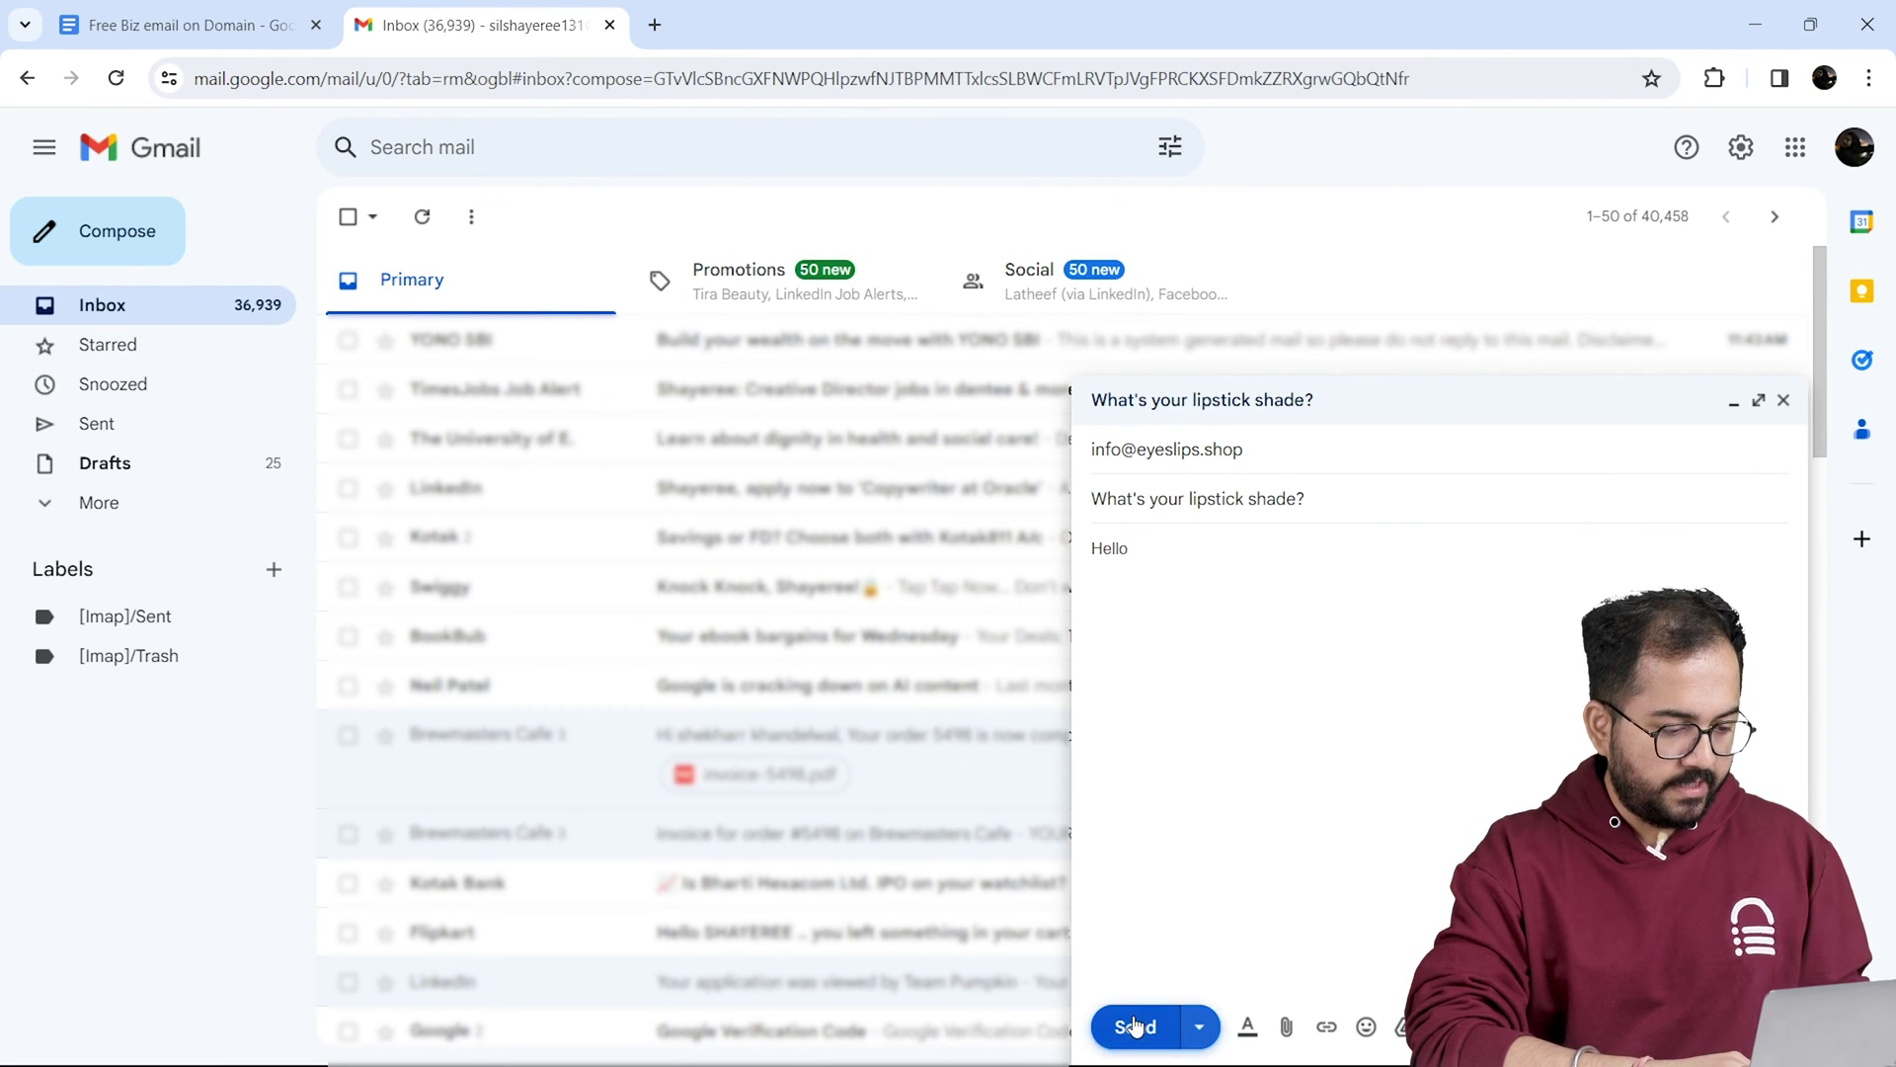
{"action": "left_click", "coordinate": [1136, 1027]}
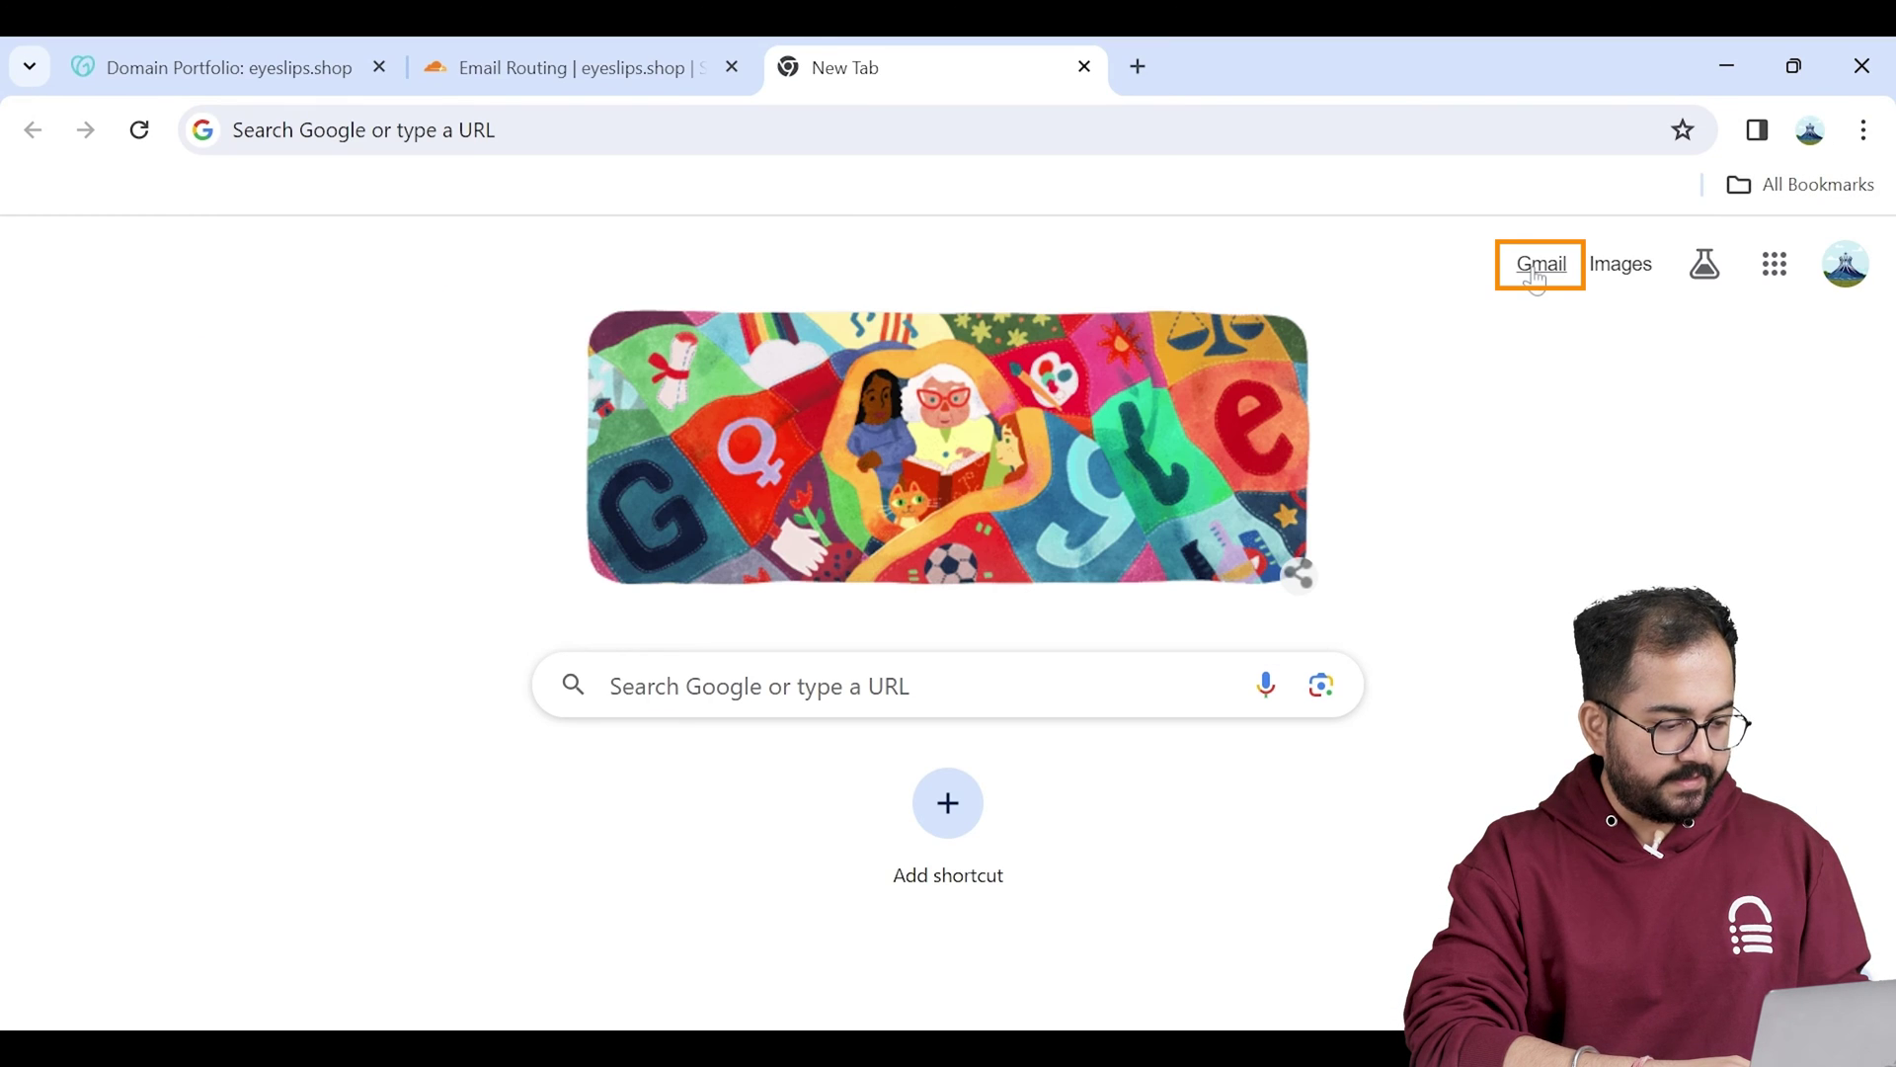
{"action": "left_click", "coordinate": [1538, 267]}
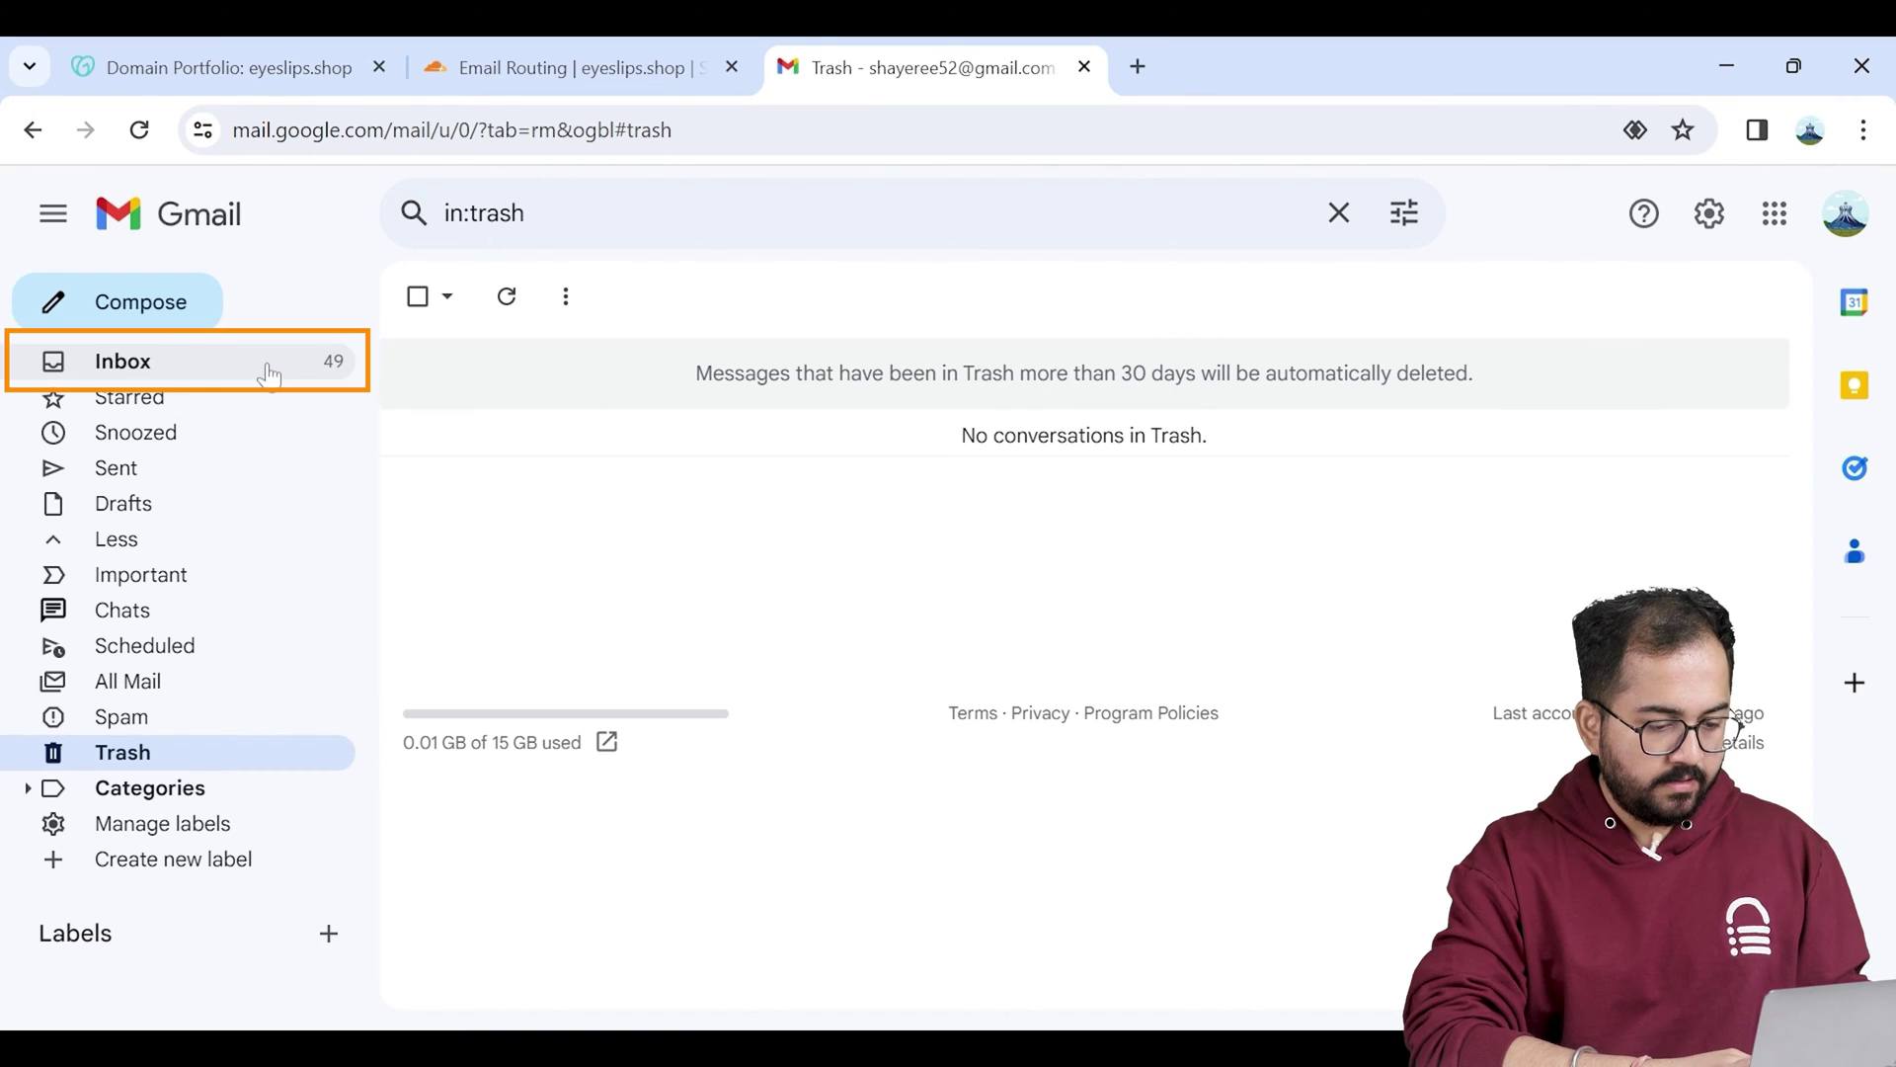
{"action": "left_click", "coordinate": [267, 367]}
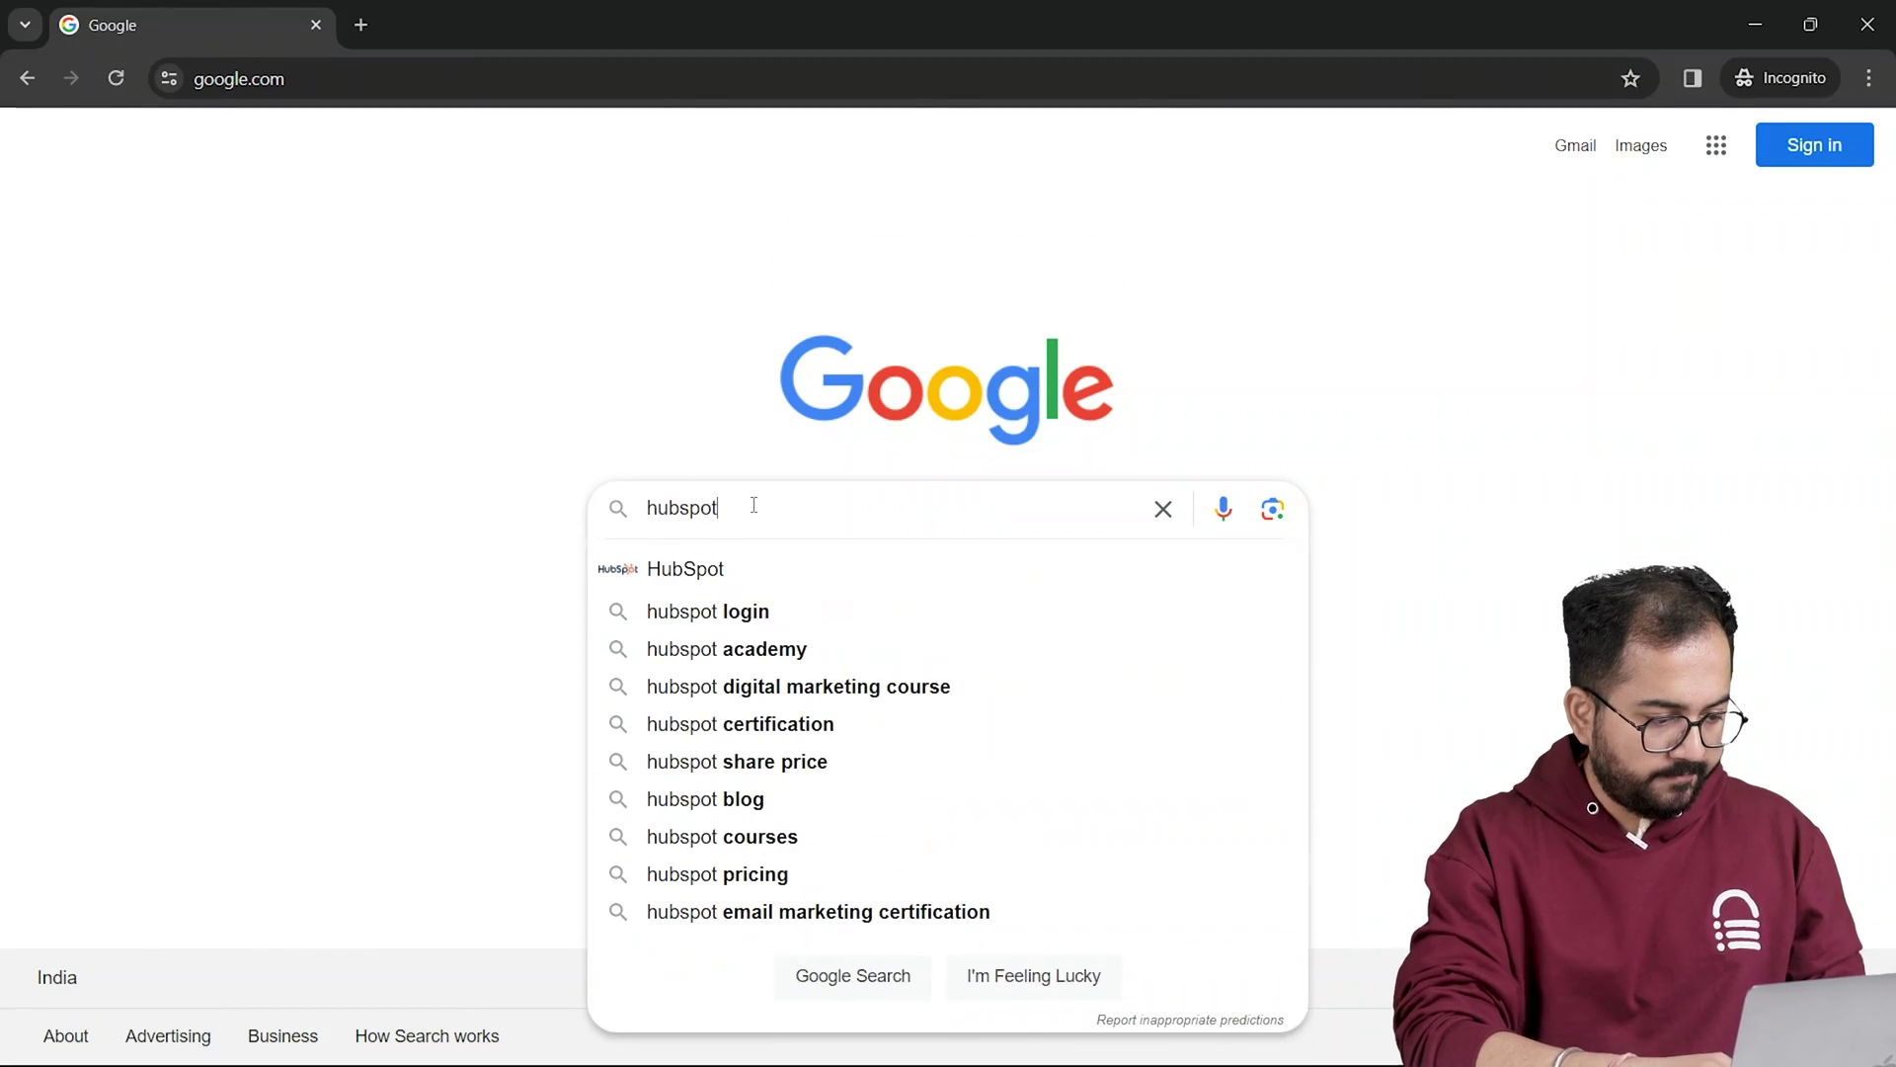
Step: Search Google for hubspot and sign up for HubSpot free with the Gmail address
{"action": "key", "text": "Return"}
{"action": "left_click", "coordinate": [553, 407]}
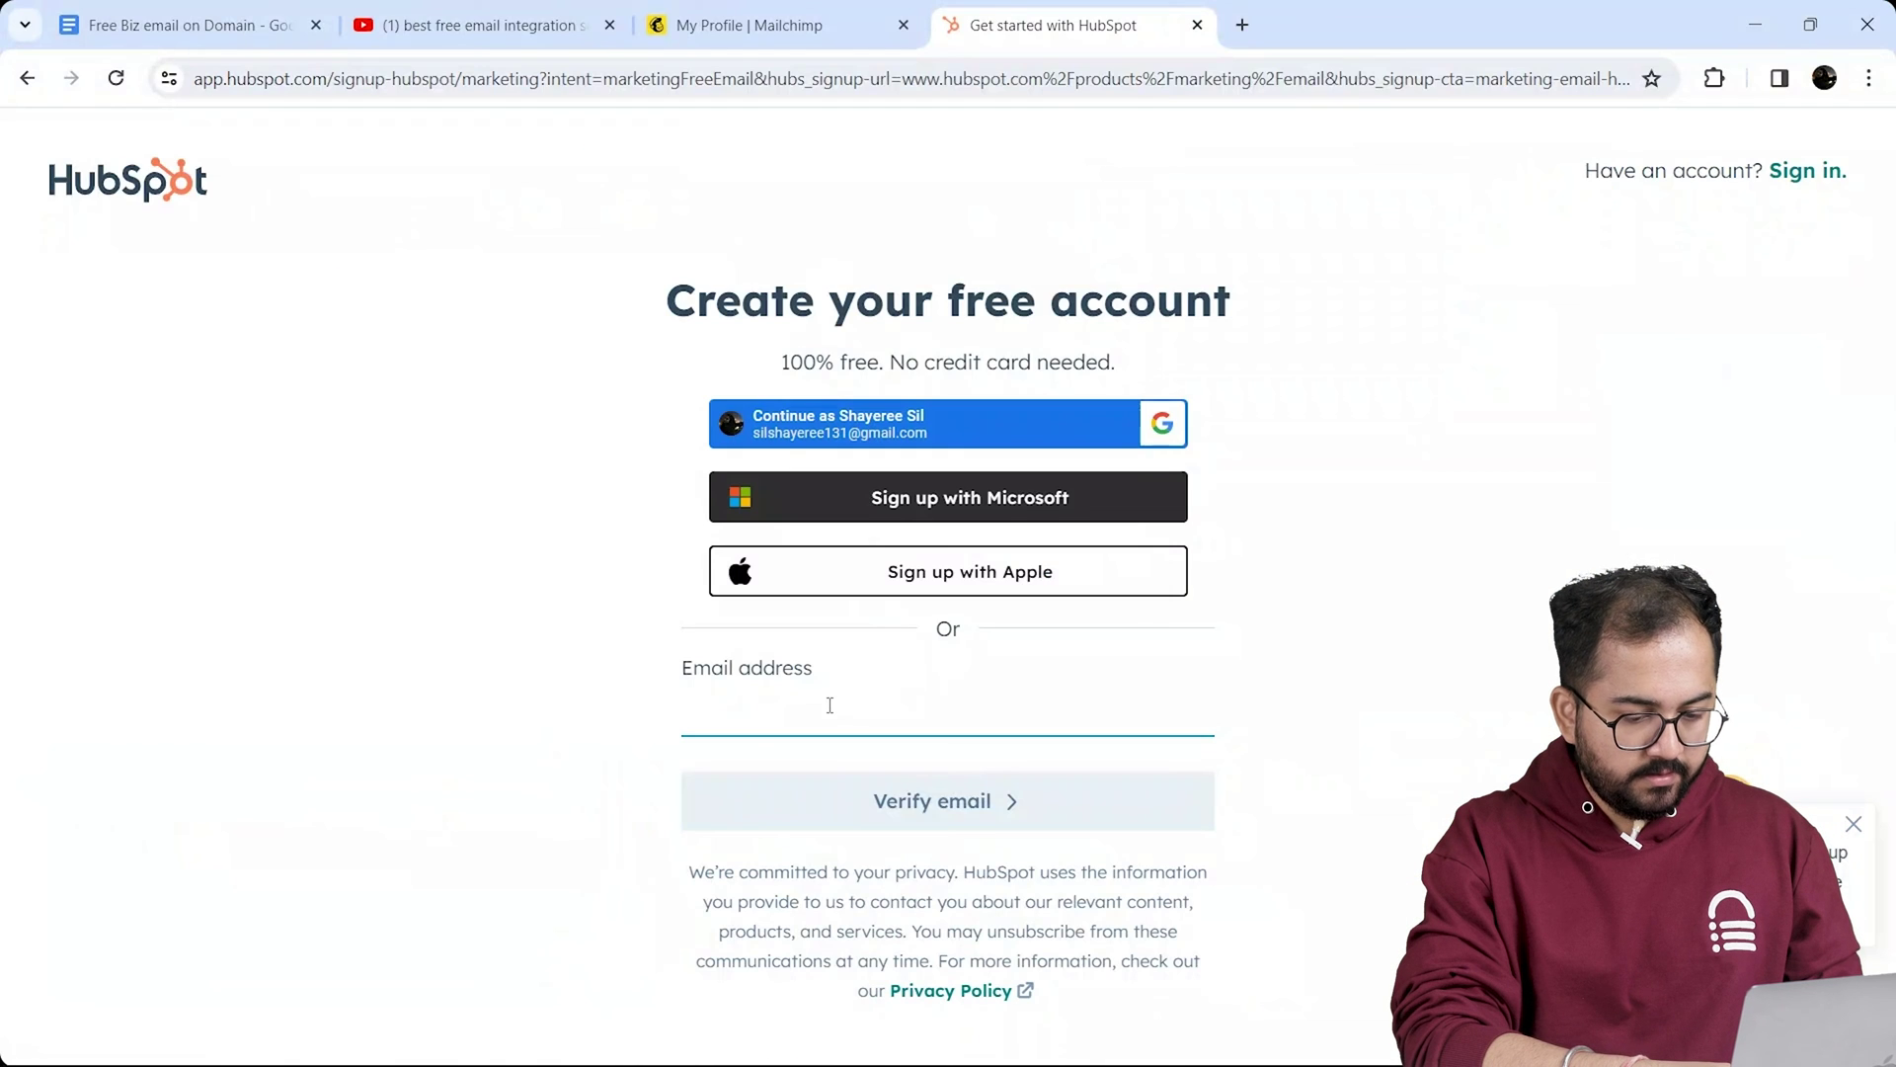
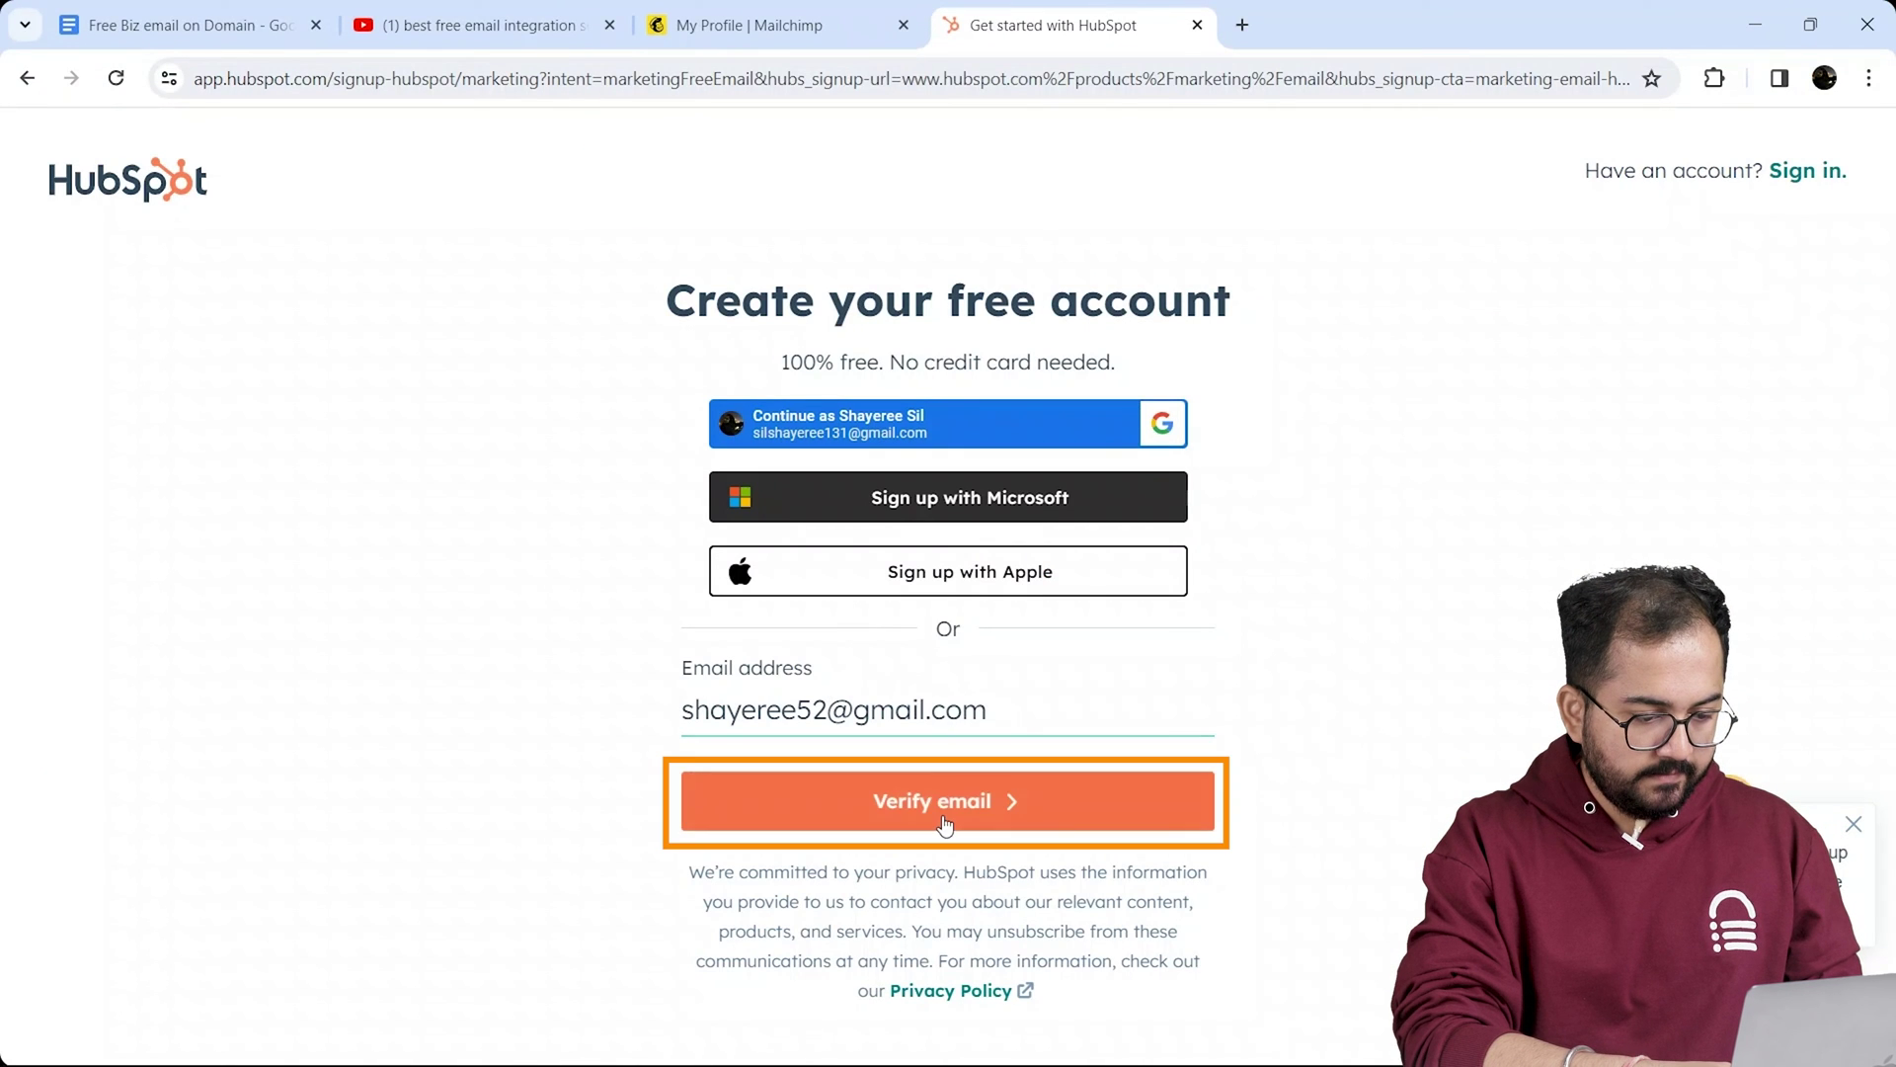
{"action": "left_click", "coordinate": [945, 822]}
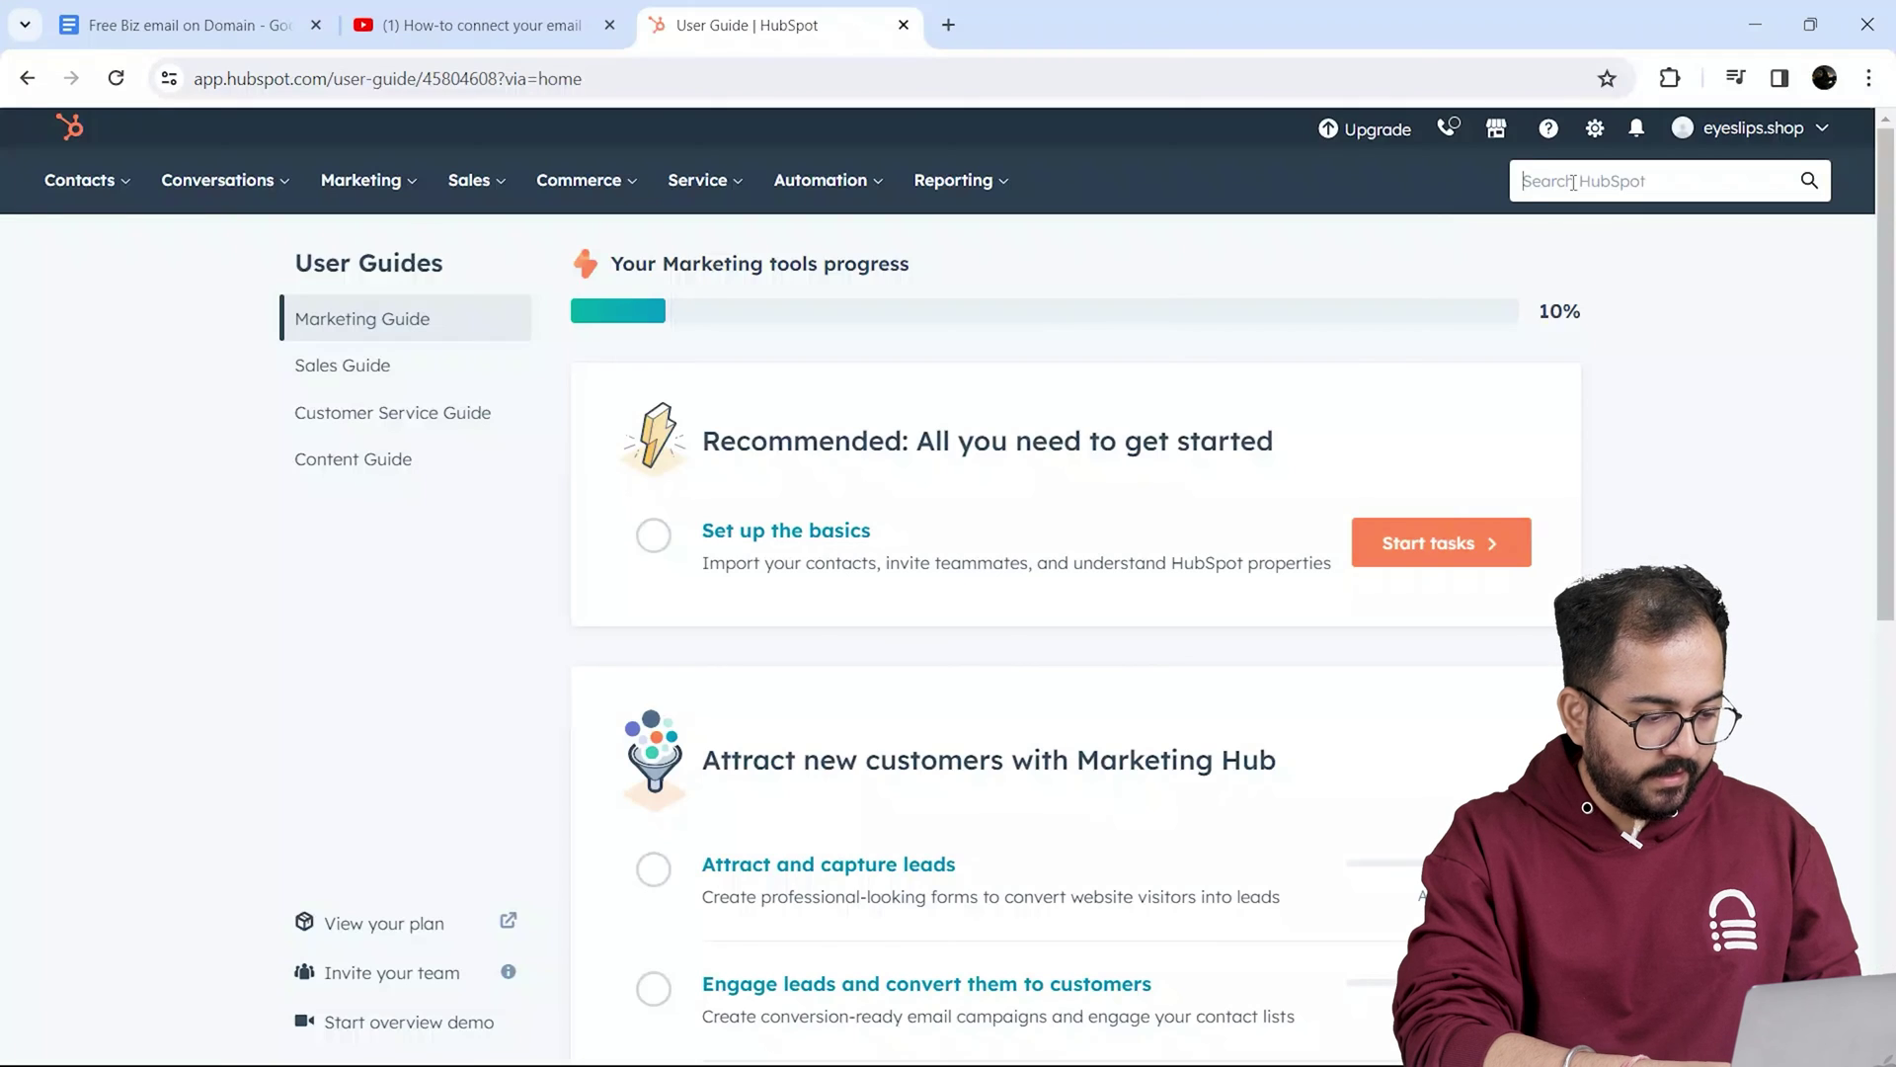
Step: Search HubSpot for 'connect a domain' to reach the Domain manager settings
{"action": "left_click", "coordinate": [1573, 183]}
{"action": "type", "text": "connect a dom"}
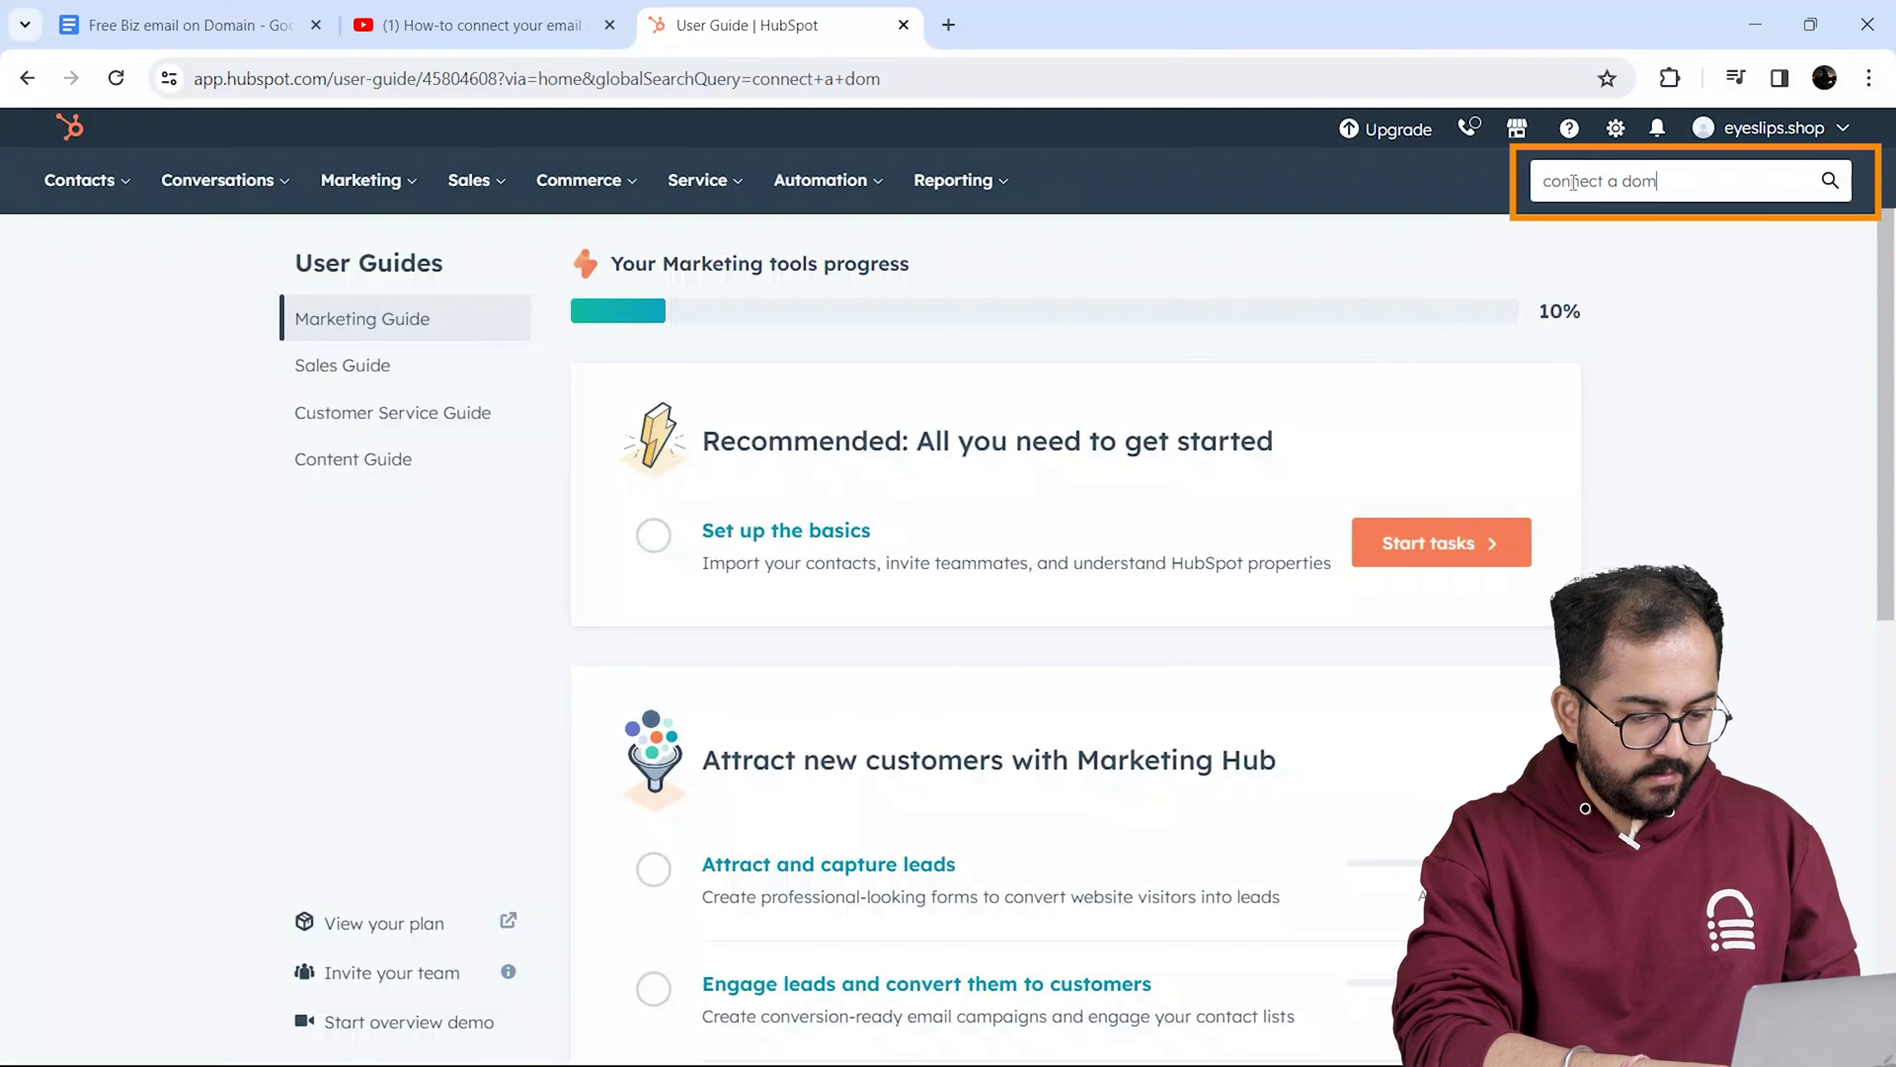
{"action": "type", "text": "ain"}
{"action": "key", "text": "Return"}
{"action": "left_click", "coordinate": [704, 462]}
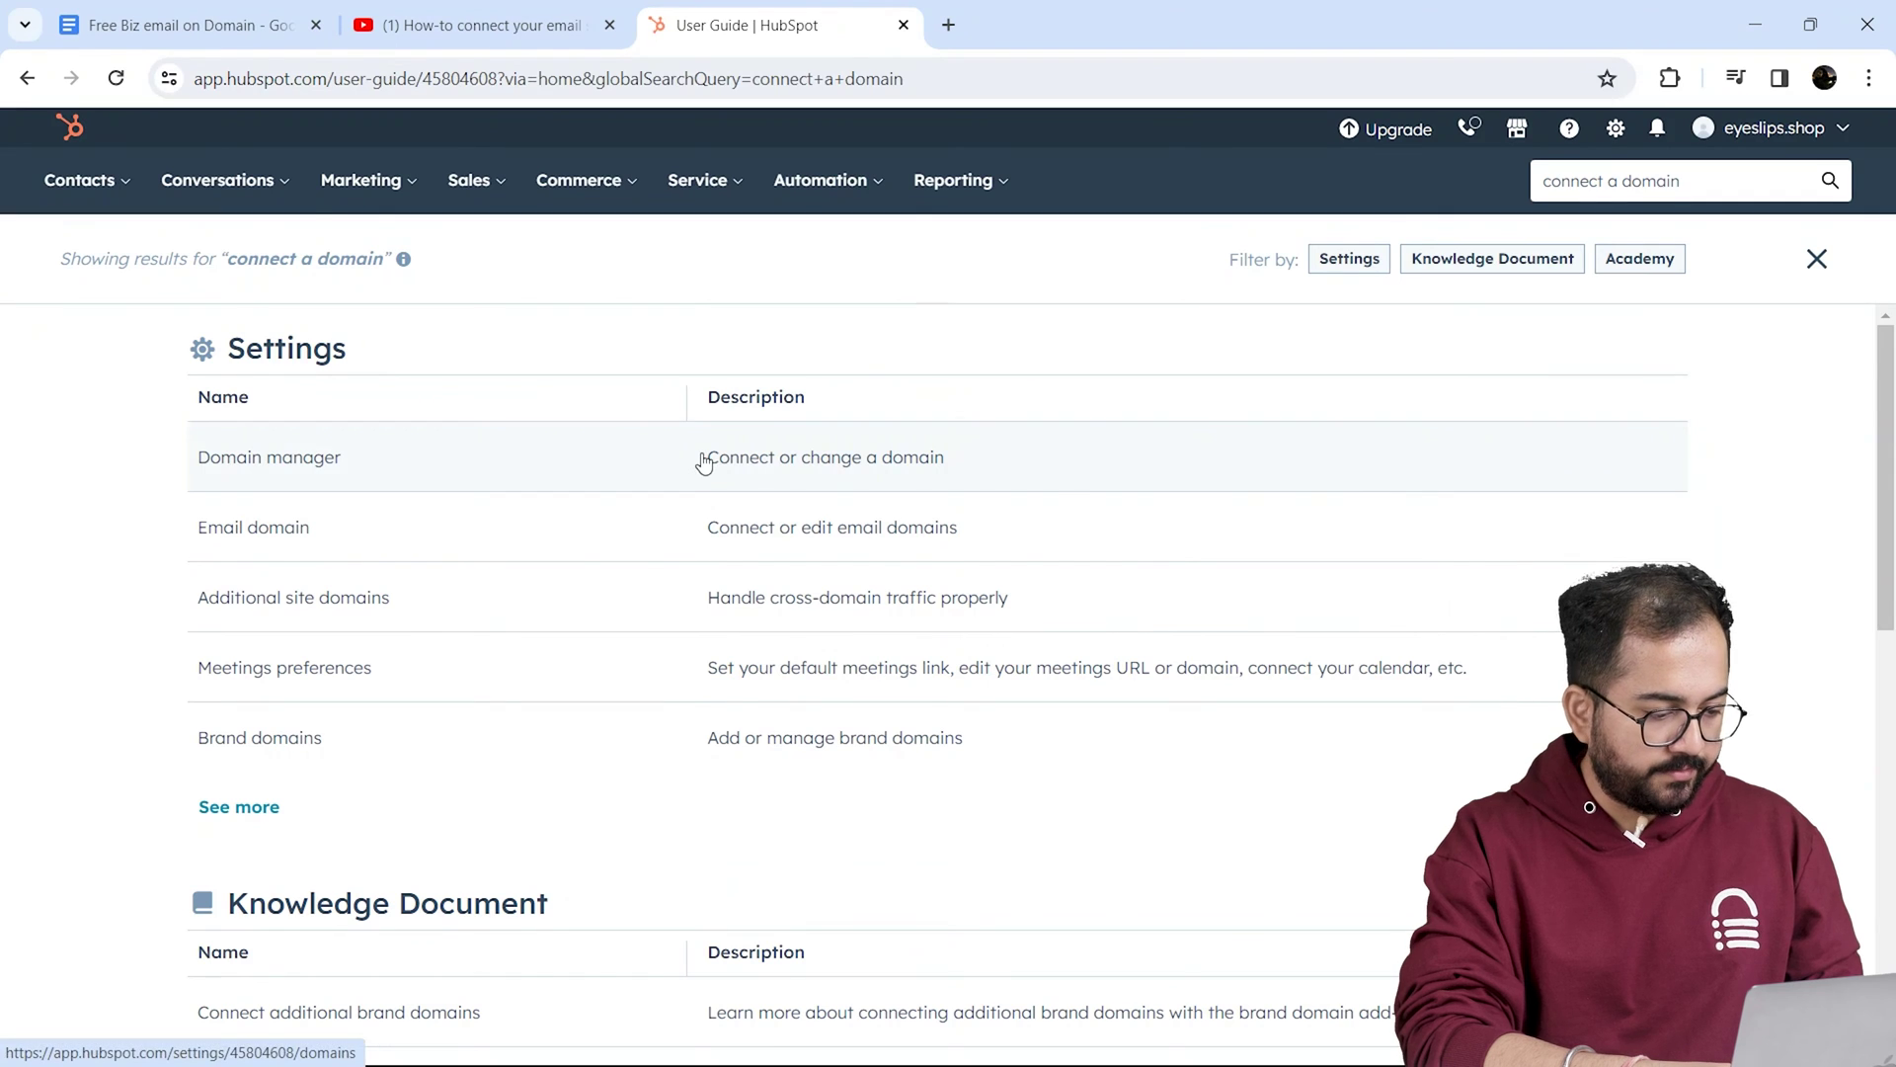
Step: Connect eyeslips.shop as the primary domain and advance through the domain and content steps to Hosting Setup
{"action": "left_click", "coordinate": [1215, 783]}
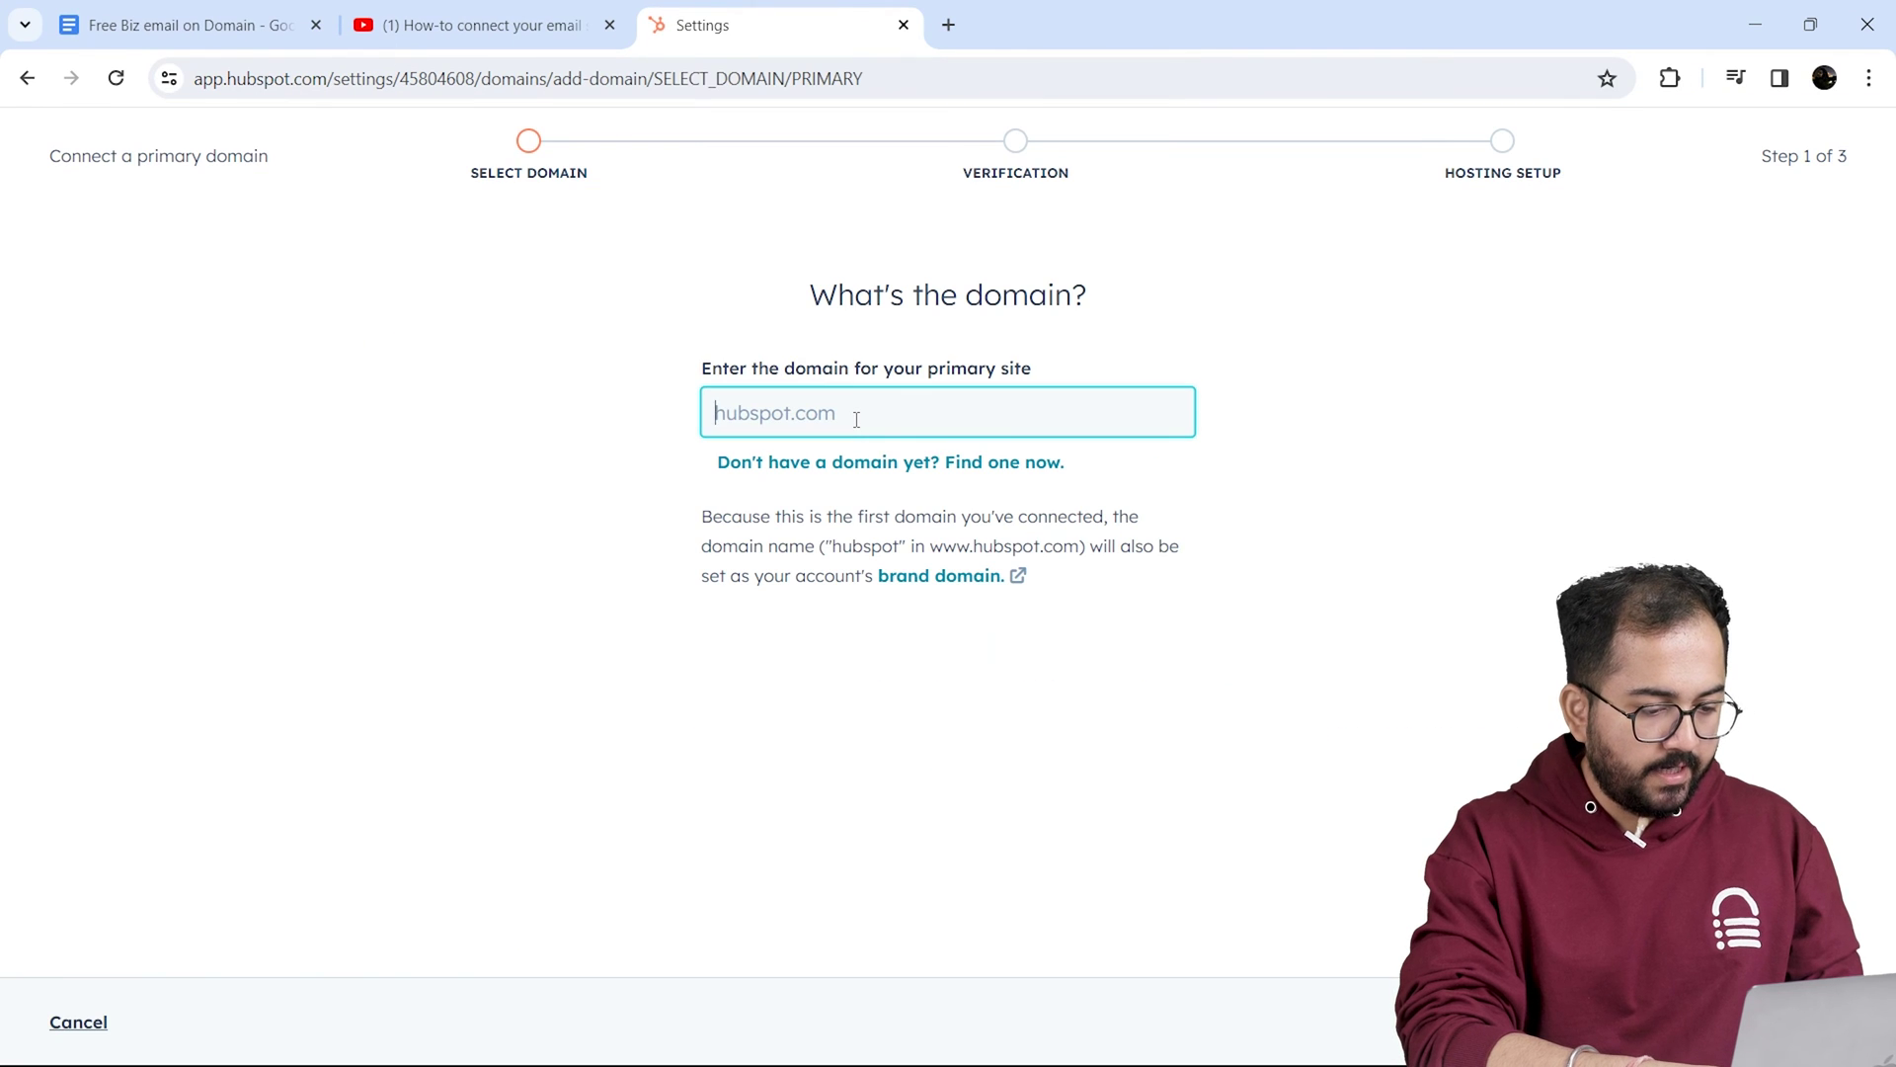
{"action": "type", "text": "eyeslips.shop"}
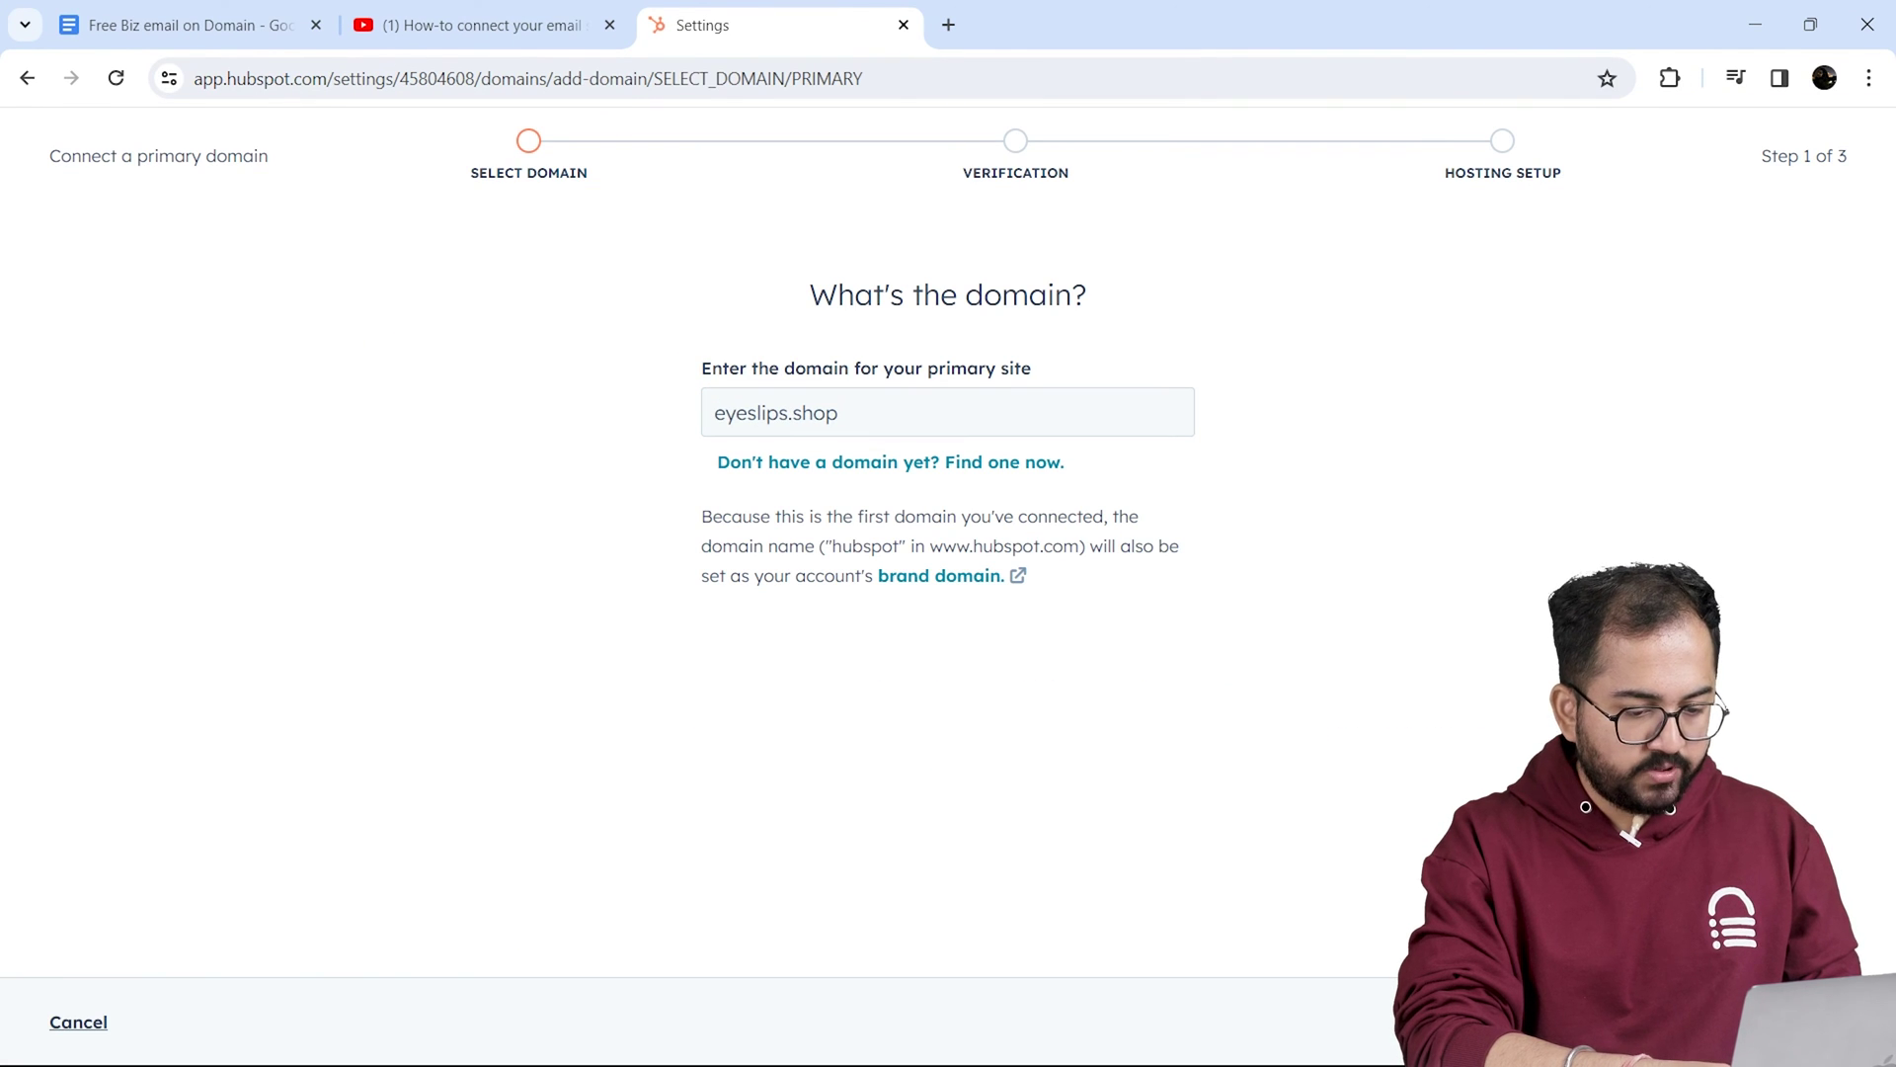
{"action": "left_click", "coordinate": [1789, 1027]}
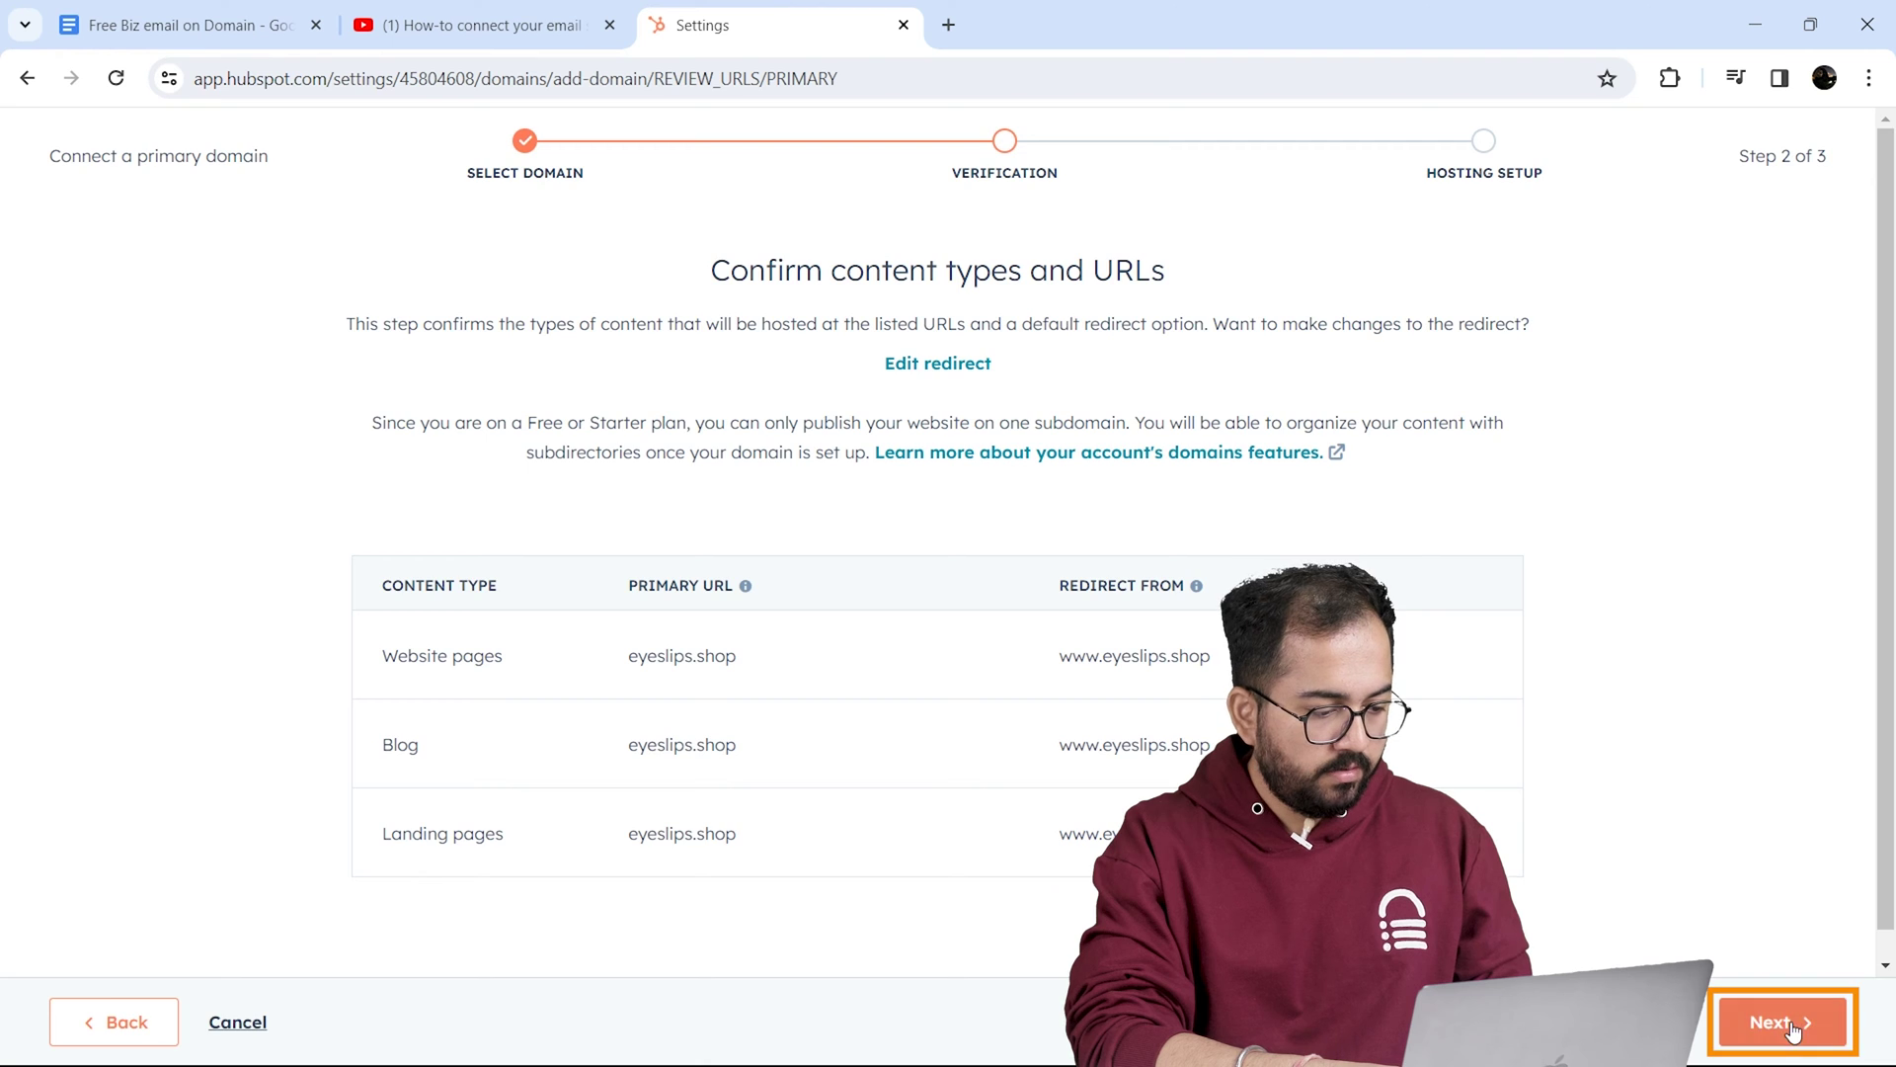
{"action": "left_click", "coordinate": [1790, 1027]}
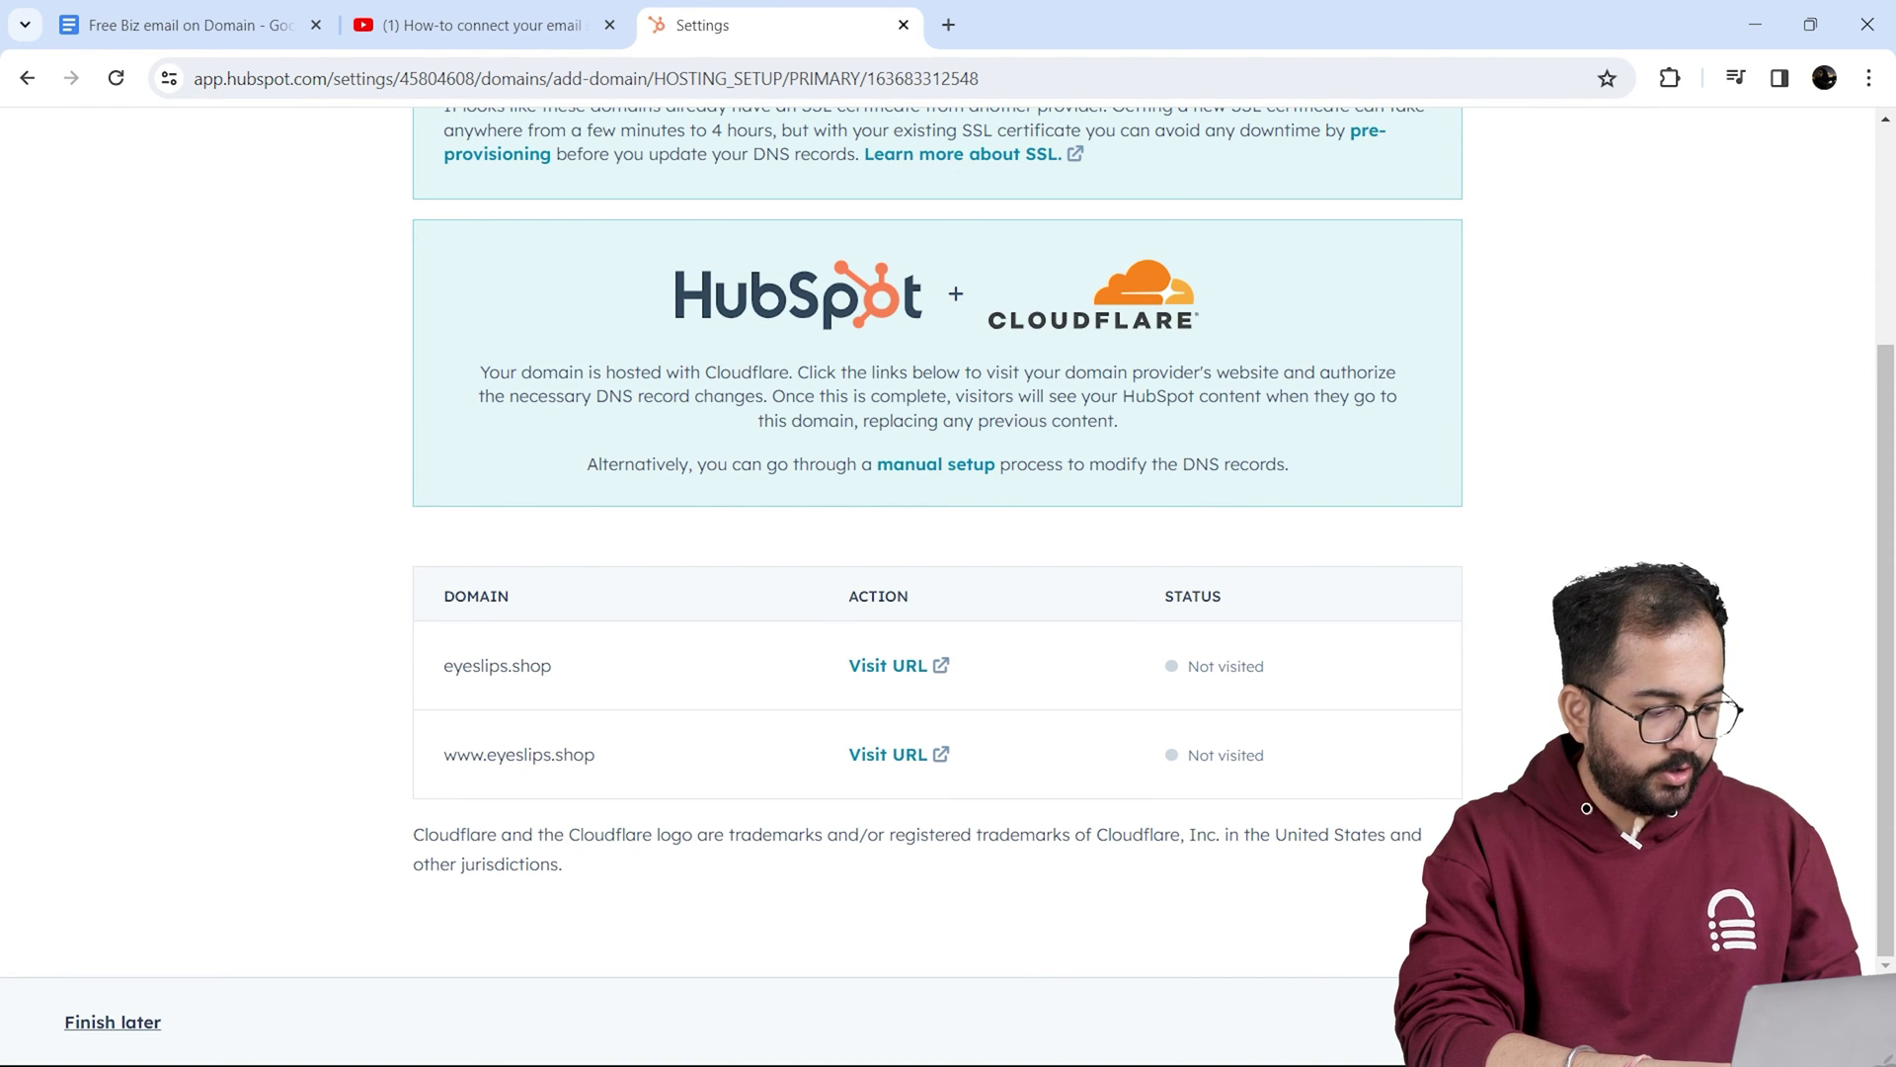
Step: Log in to Cloudflare and authorize HubSpot's DNS records for eyeslips.shop, deleting conflicts
{"action": "left_click", "coordinate": [886, 667]}
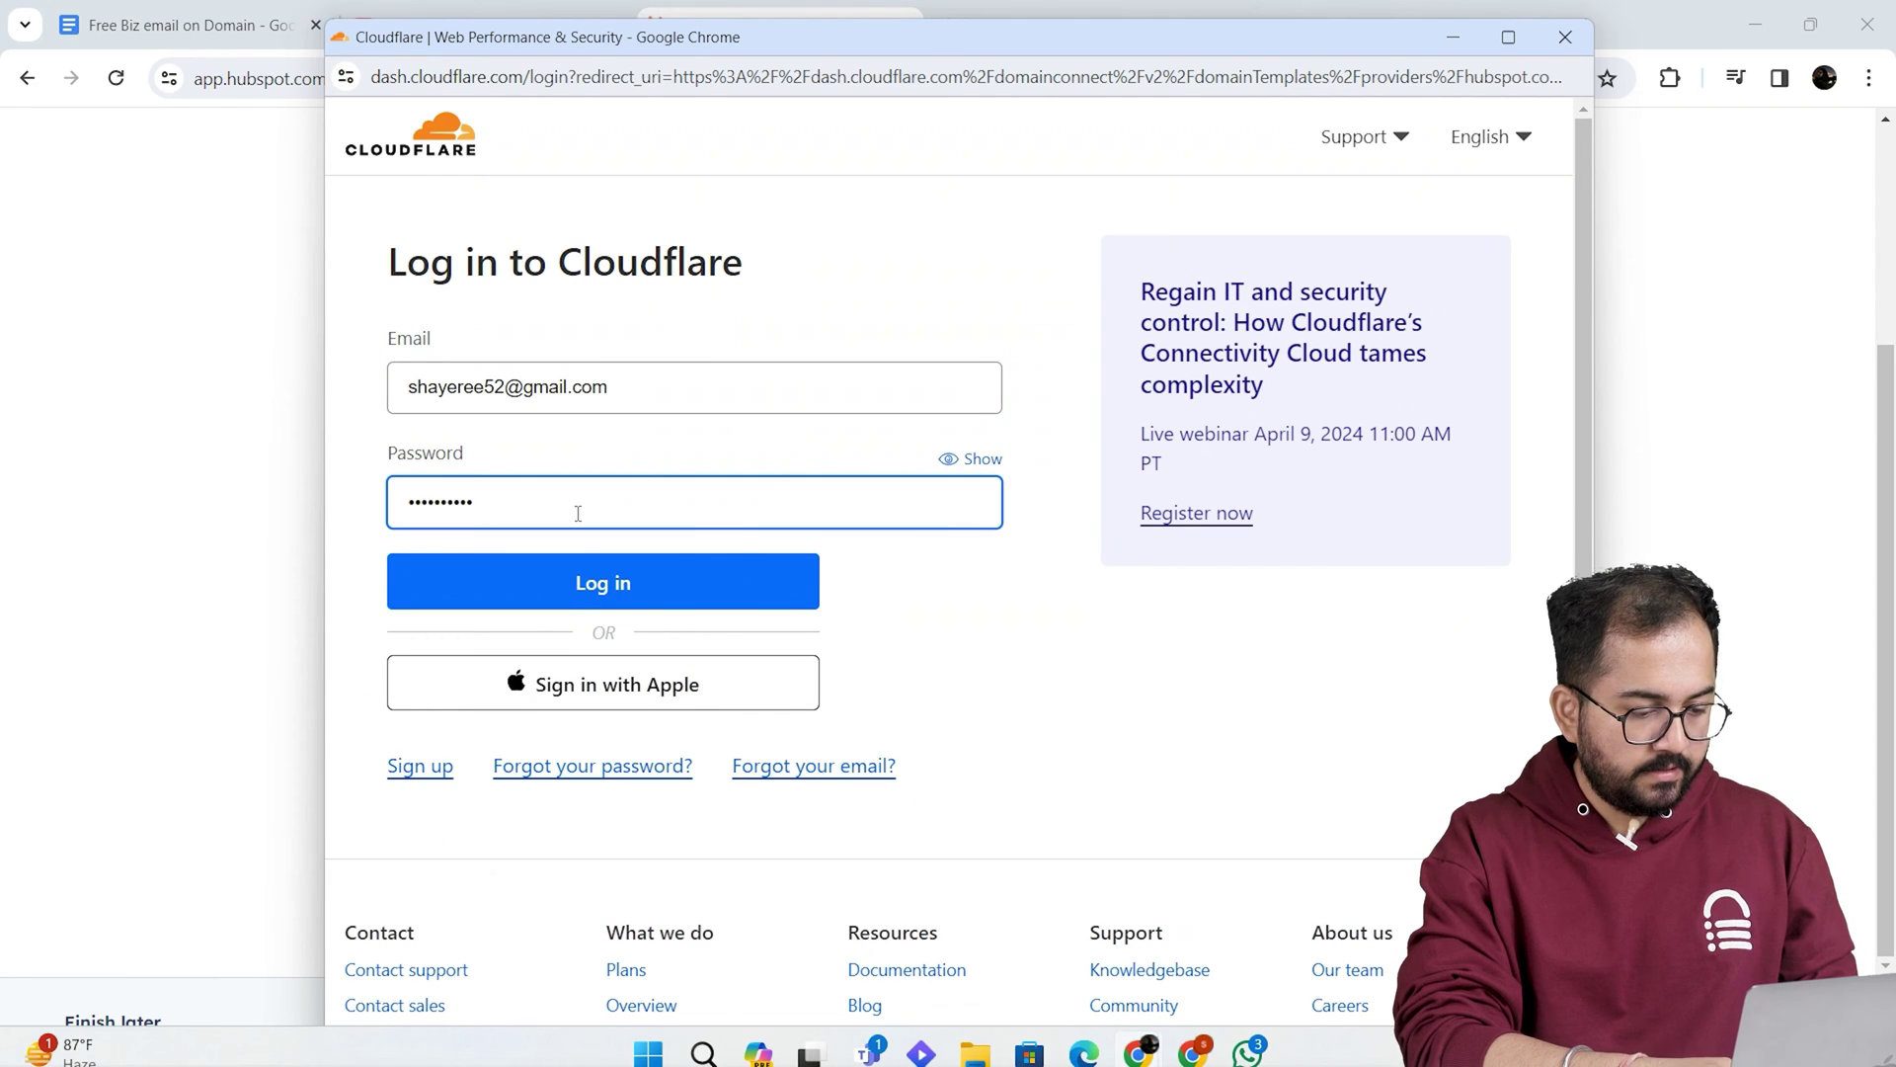
{"action": "left_click", "coordinate": [602, 583]}
{"action": "scroll", "coordinate": [1215, 882], "scroll_direction": "down", "scroll_amount": 3}
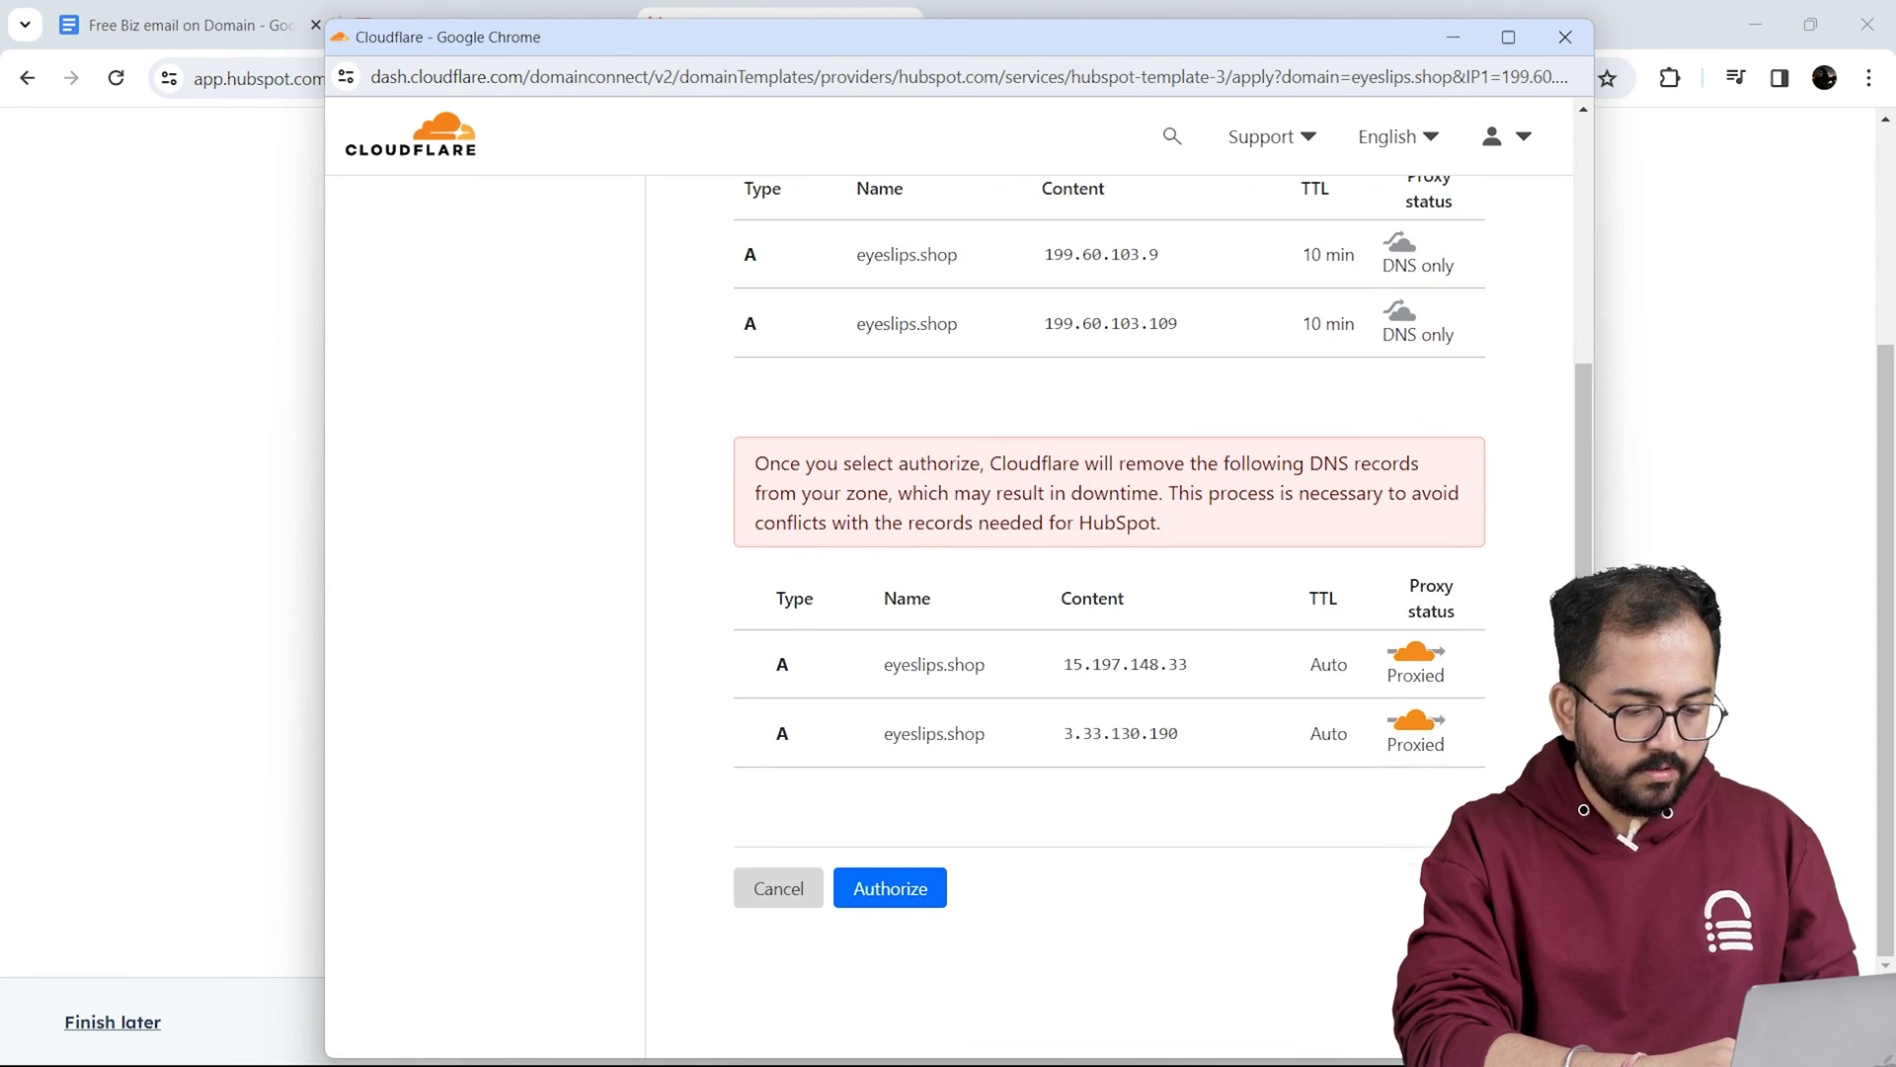
{"action": "left_click", "coordinate": [923, 885]}
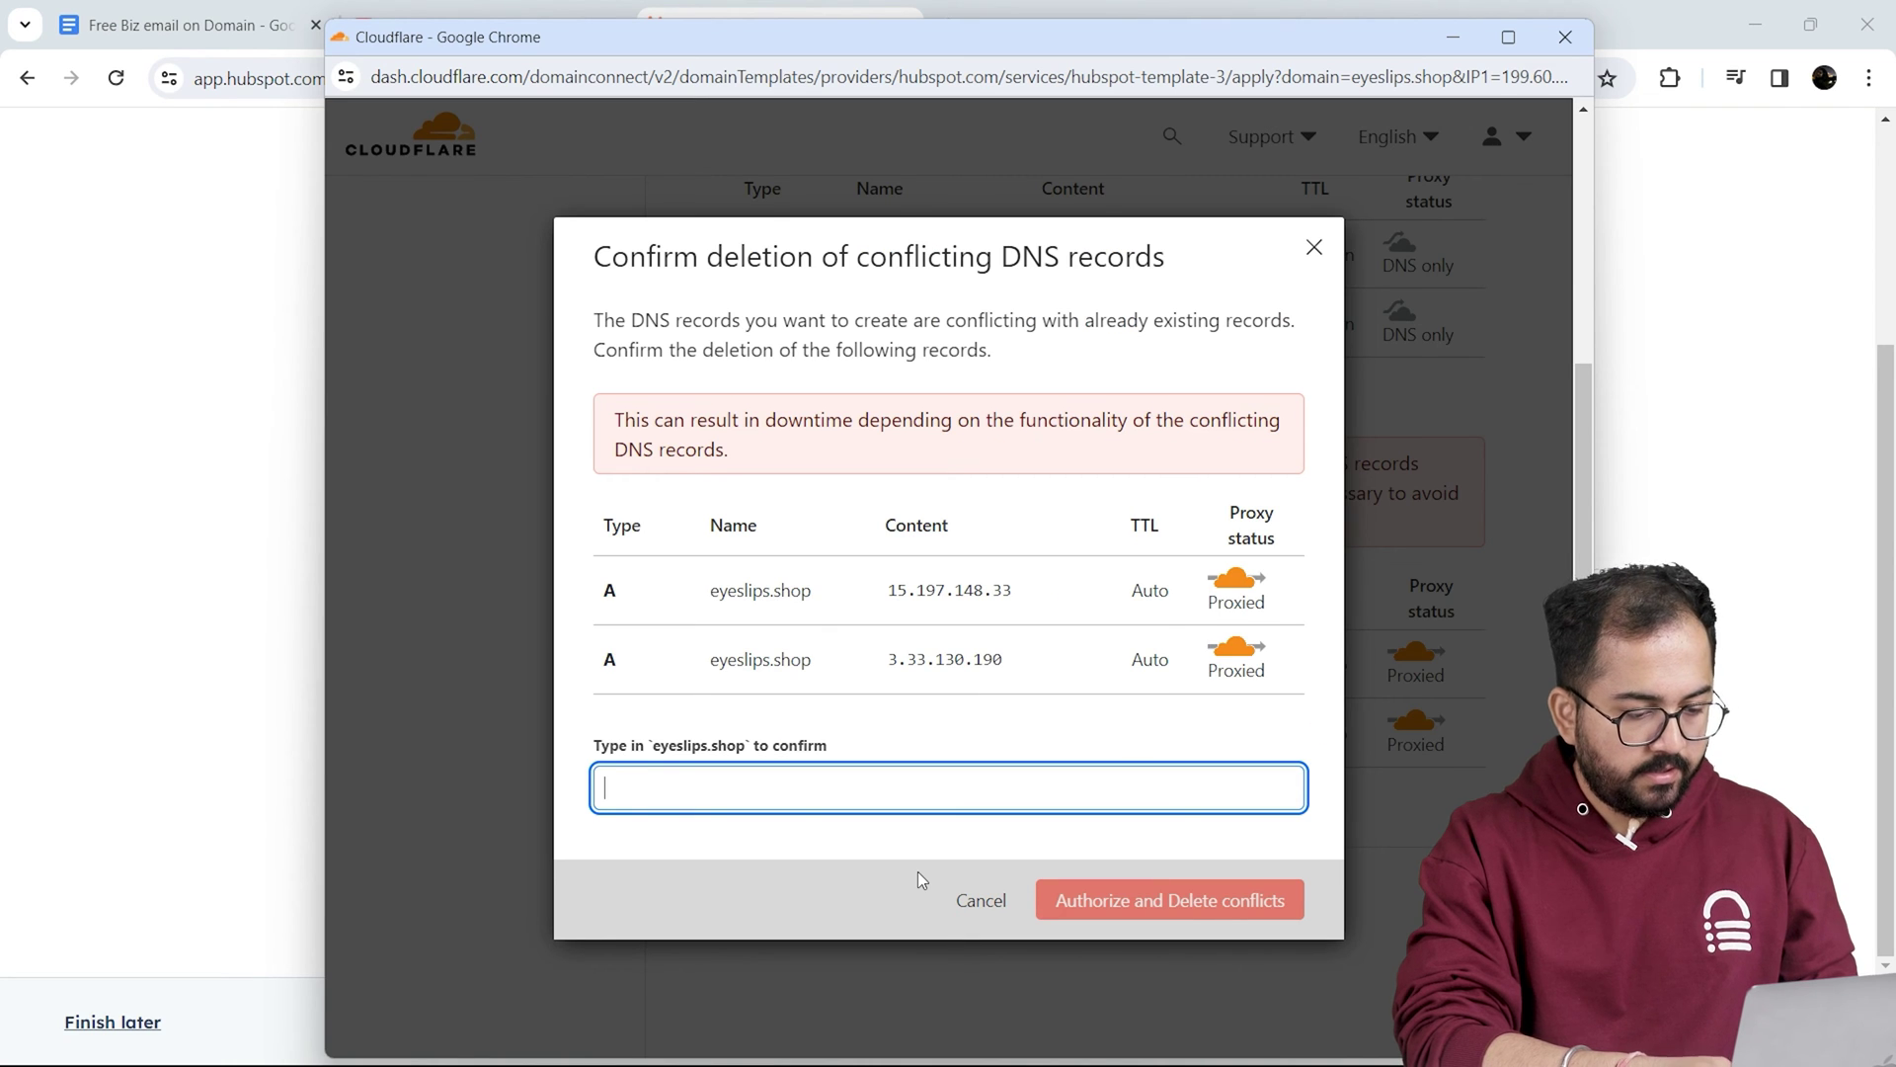
{"action": "type", "text": "eyeslips.shop"}
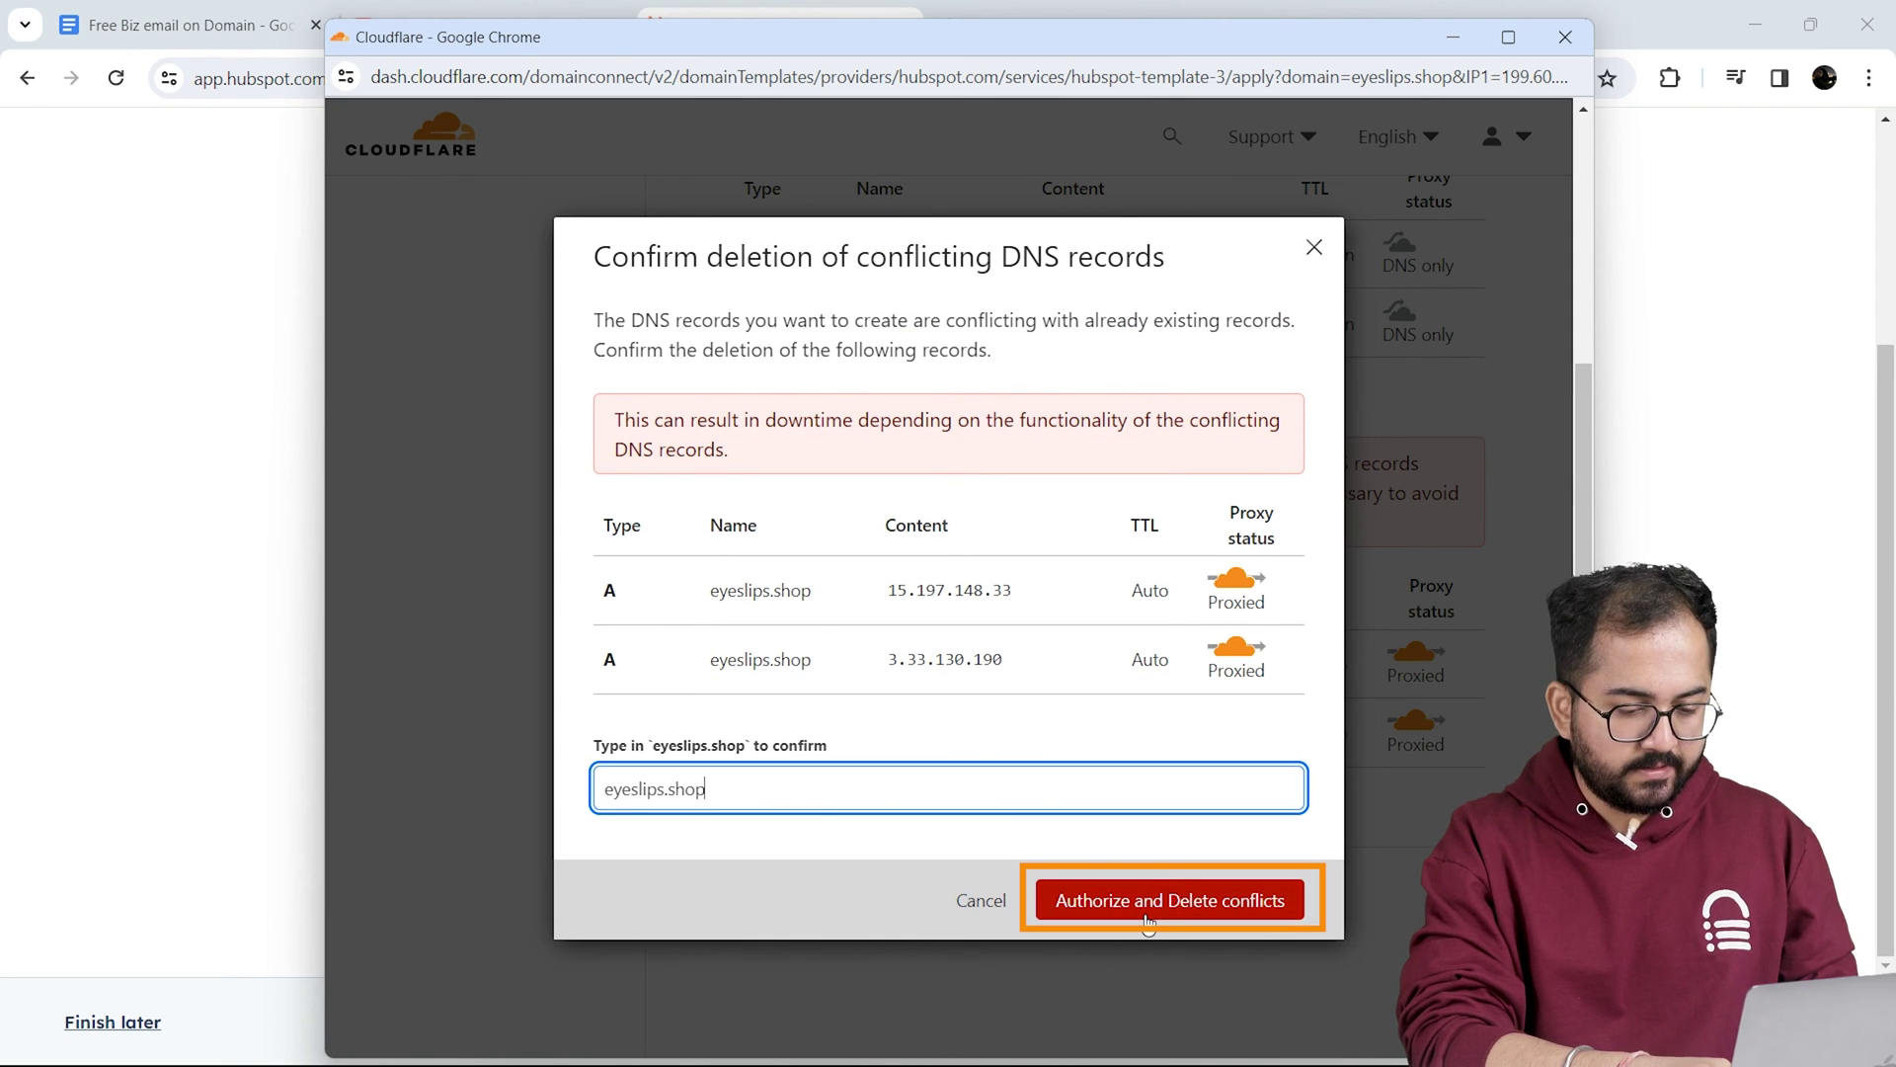
{"action": "left_click", "coordinate": [1148, 900]}
Step: Authorize the www CNAME record for eyeslips.shop, replacing the conflicting existing www record
{"action": "left_click", "coordinate": [880, 754]}
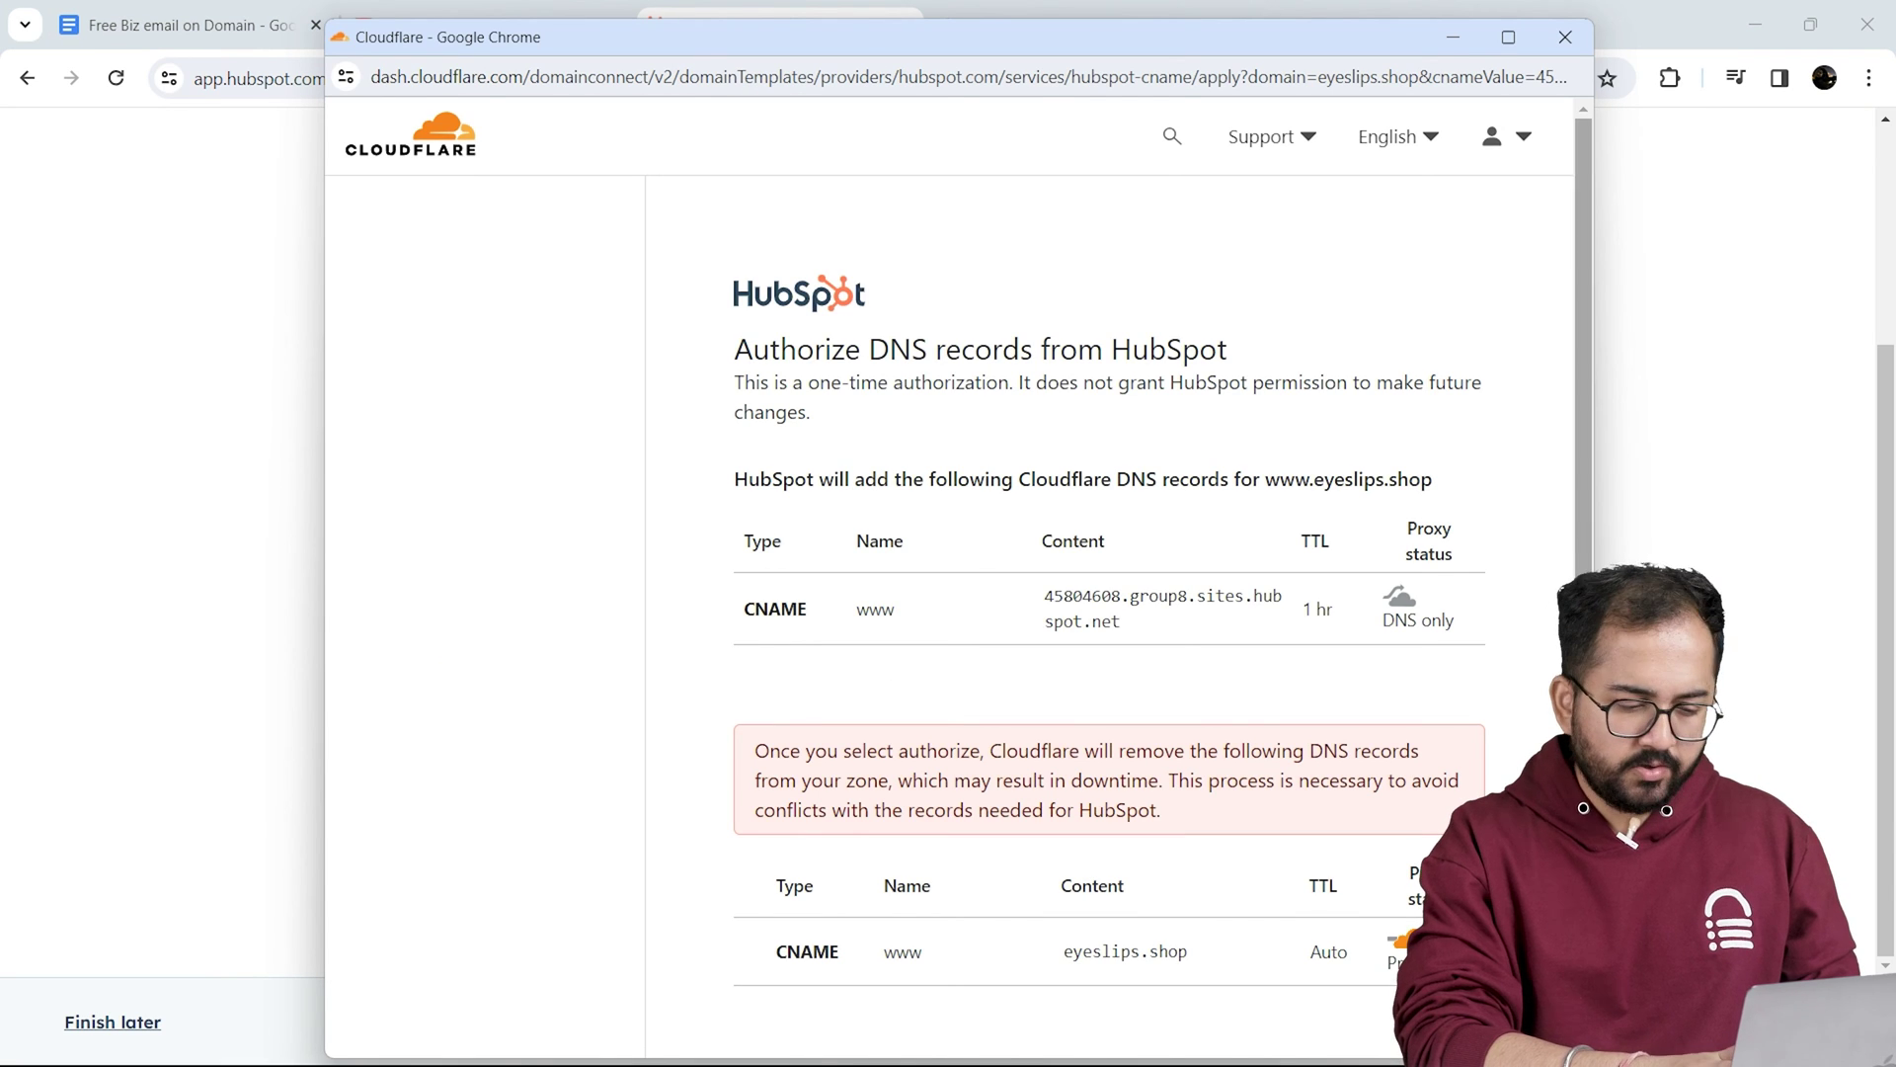
{"action": "scroll", "coordinate": [849, 790], "scroll_direction": "down", "scroll_amount": 3}
{"action": "left_click", "coordinate": [889, 881]}
{"action": "type", "text": "eyeslips.shop"}
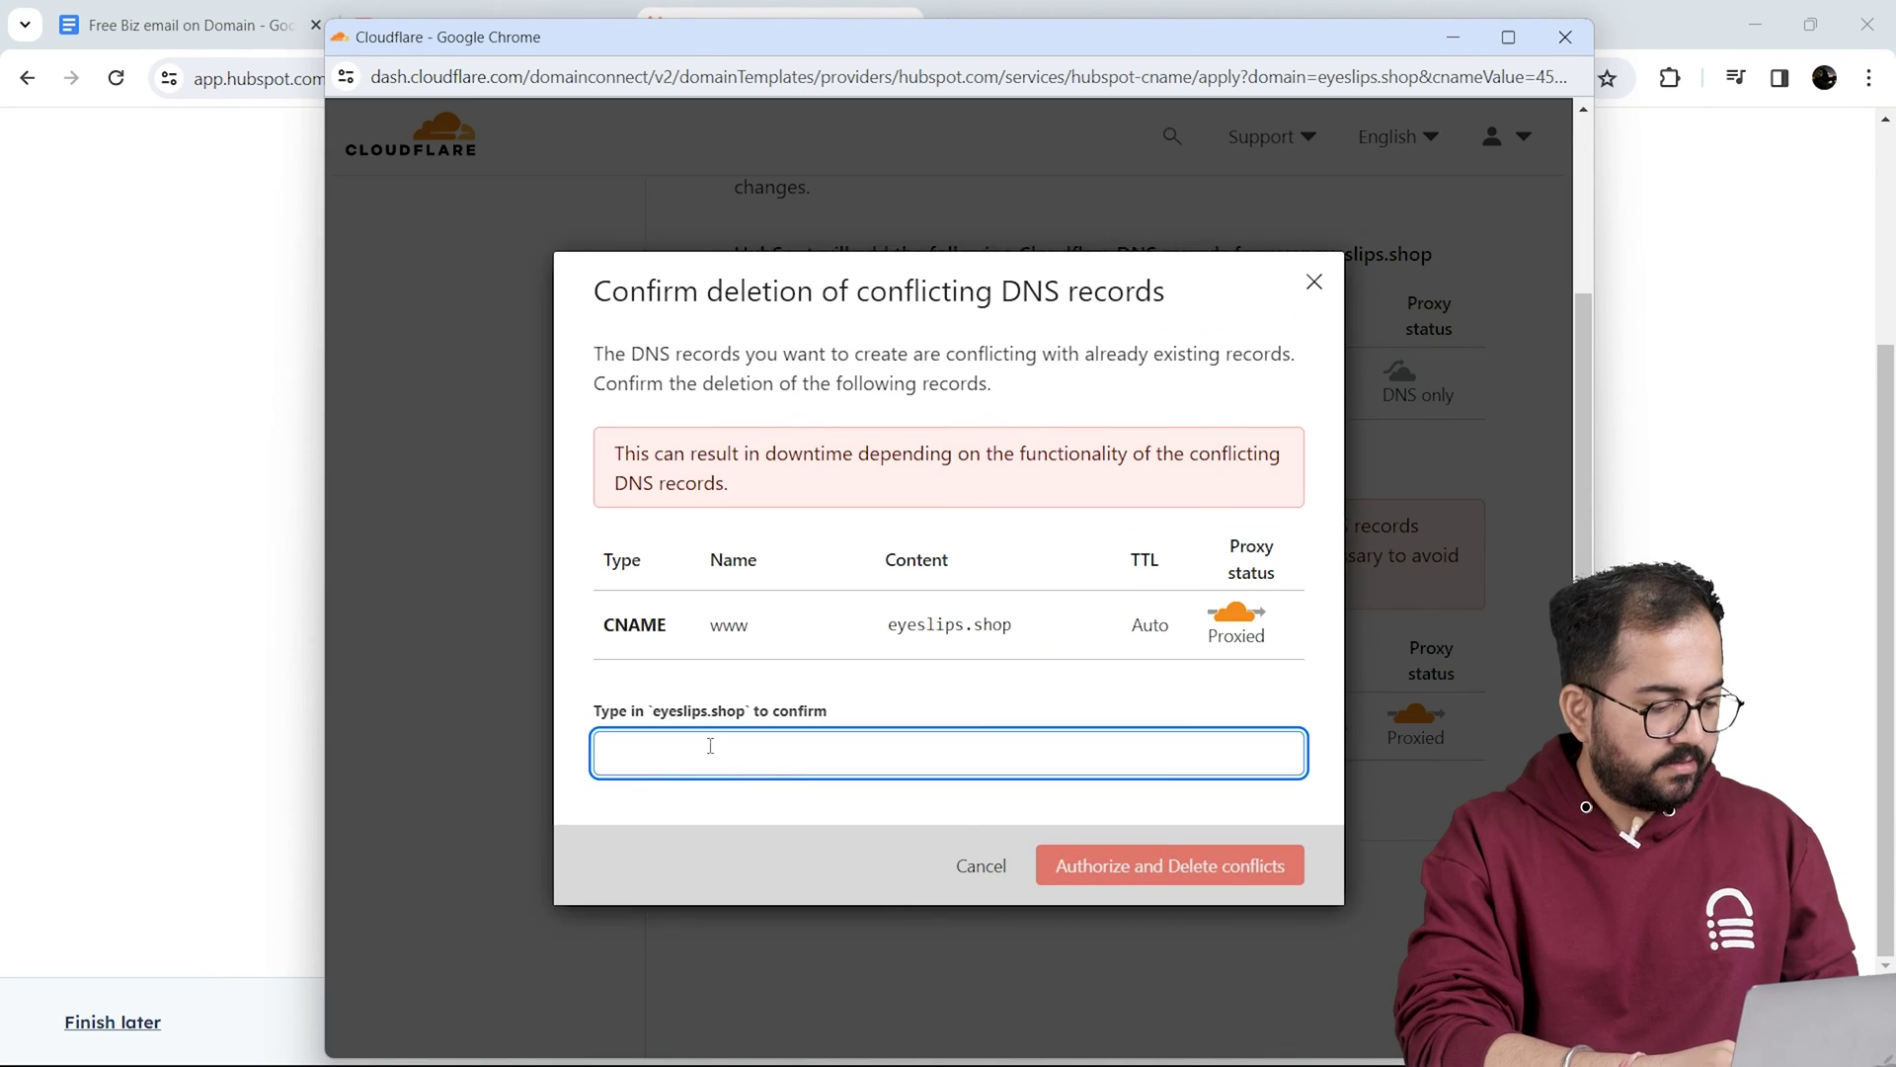
{"action": "left_click", "coordinate": [1142, 864]}
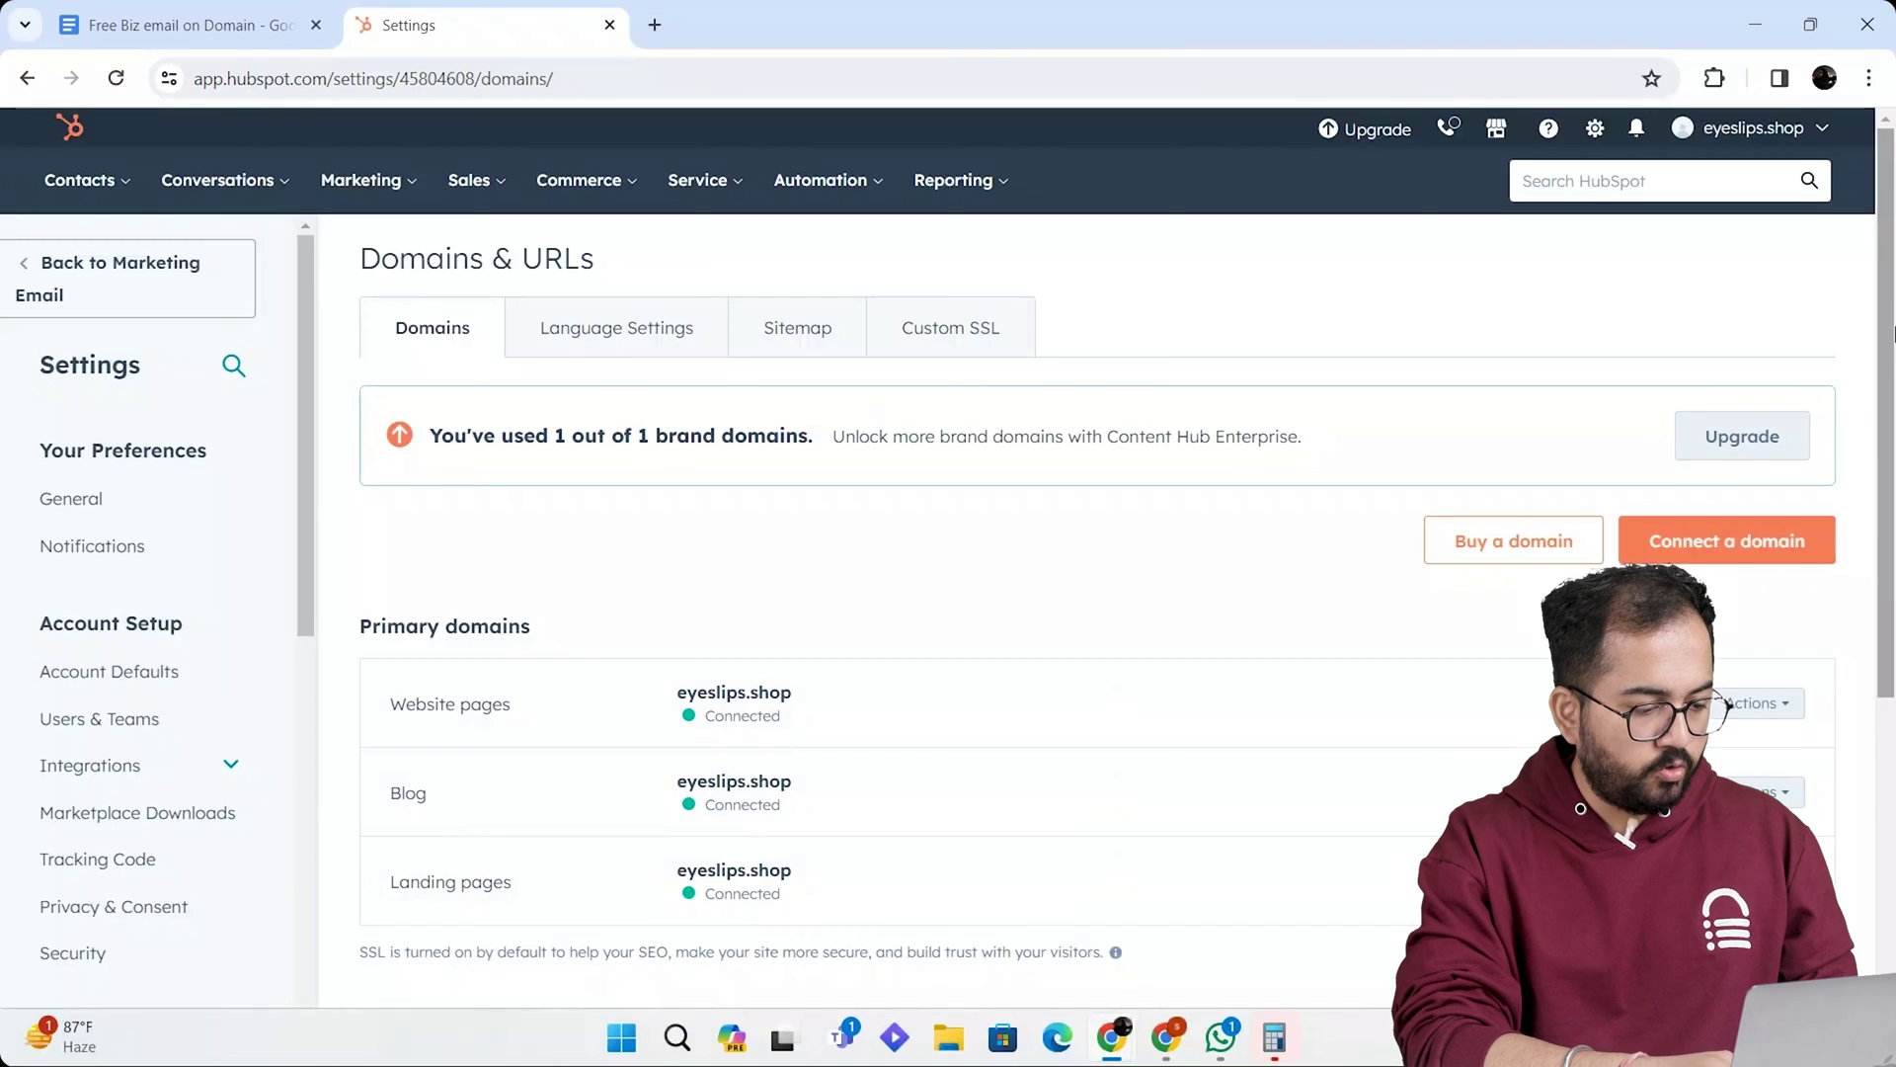
Step: From the account menu's Profile & Preferences Email tab, start connecting a personal email inbox
{"action": "scroll", "coordinate": [1892, 457], "scroll_direction": "down", "scroll_amount": 2}
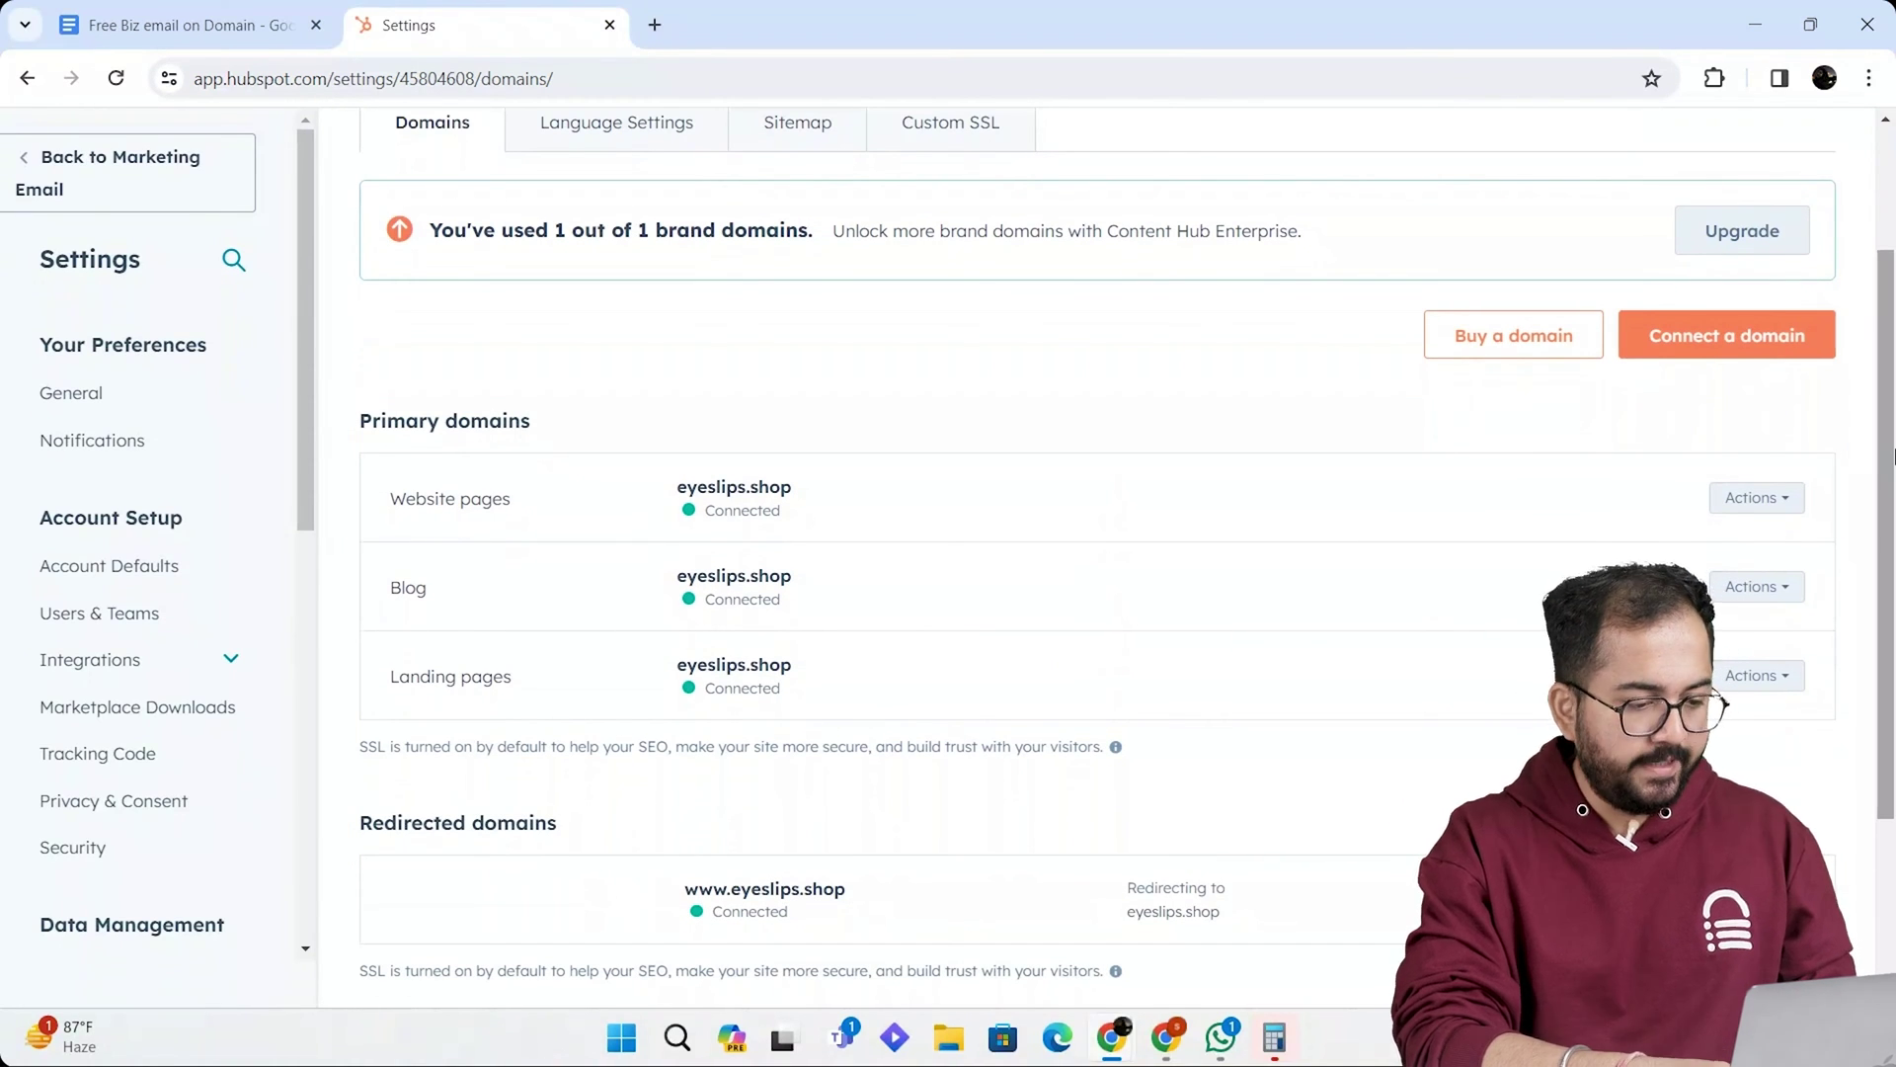
{"action": "scroll", "coordinate": [1893, 456], "scroll_direction": "up", "scroll_amount": 2}
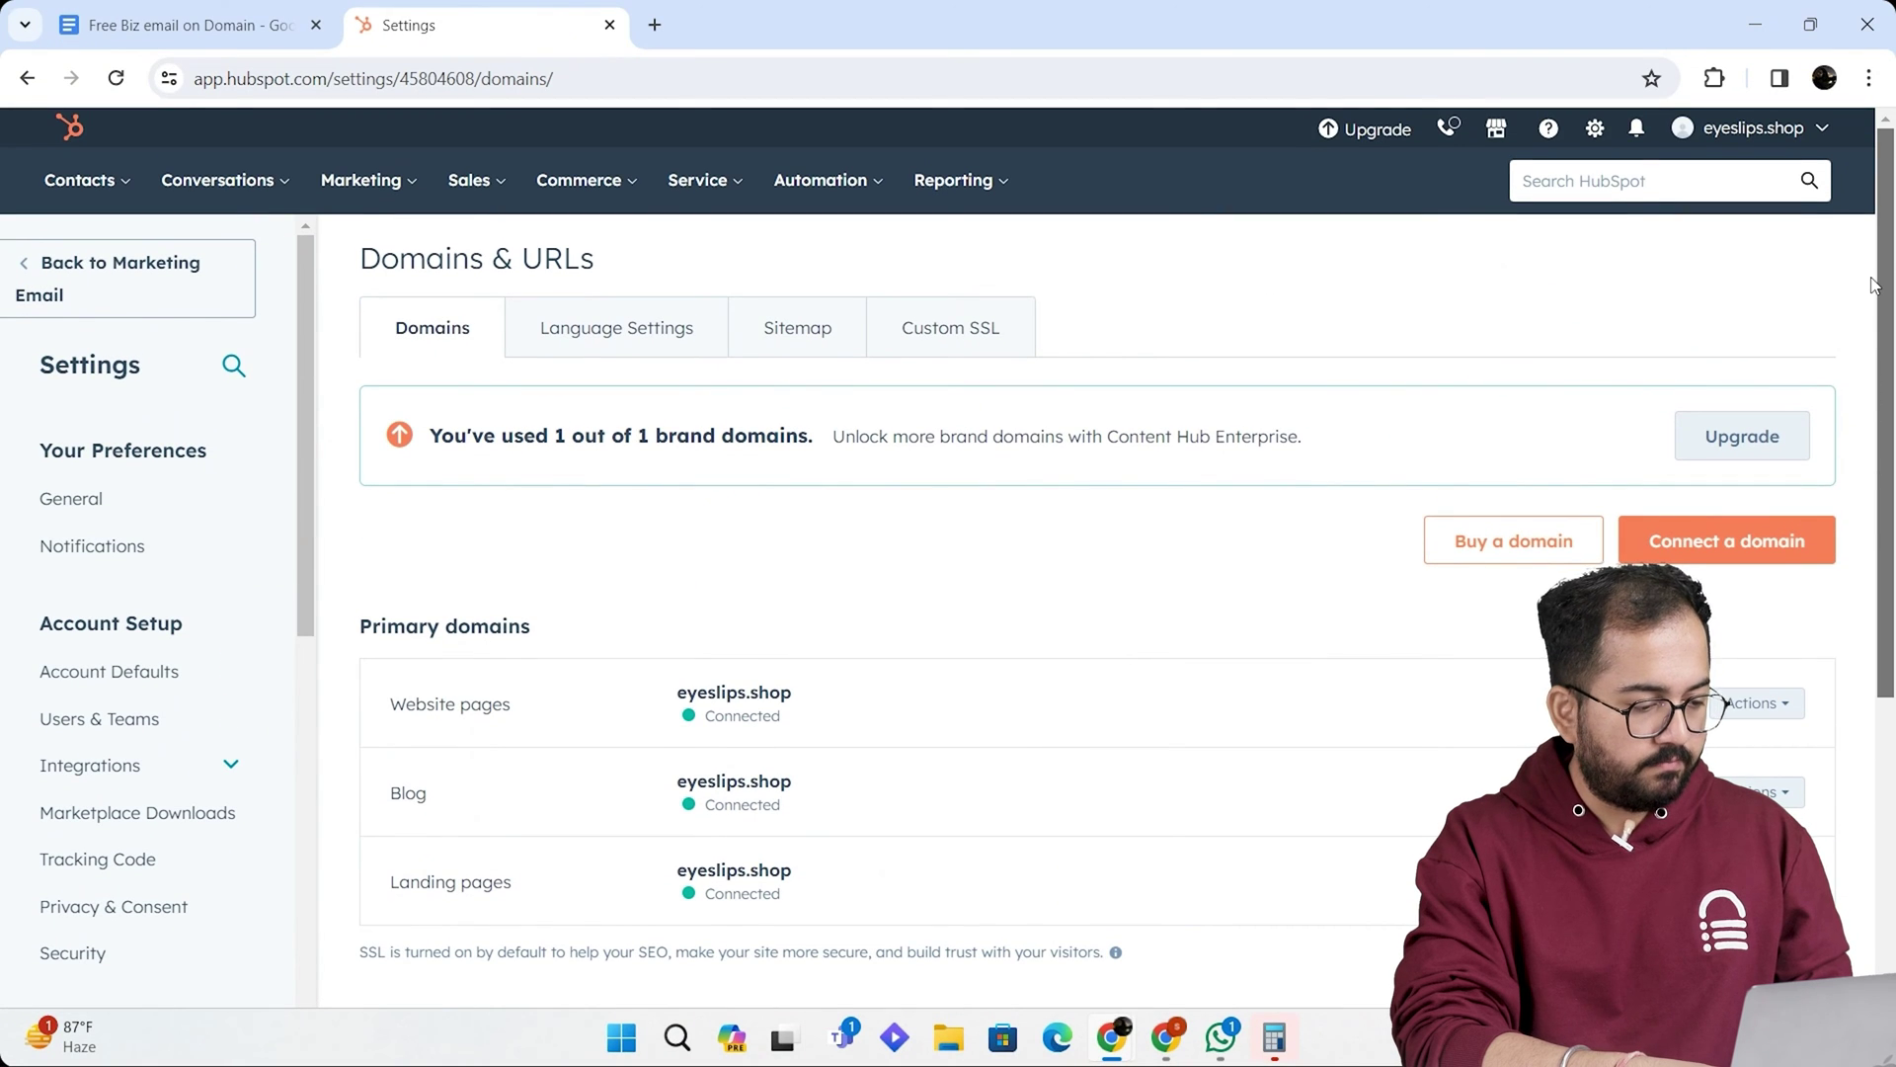
{"action": "left_click", "coordinate": [1753, 128]}
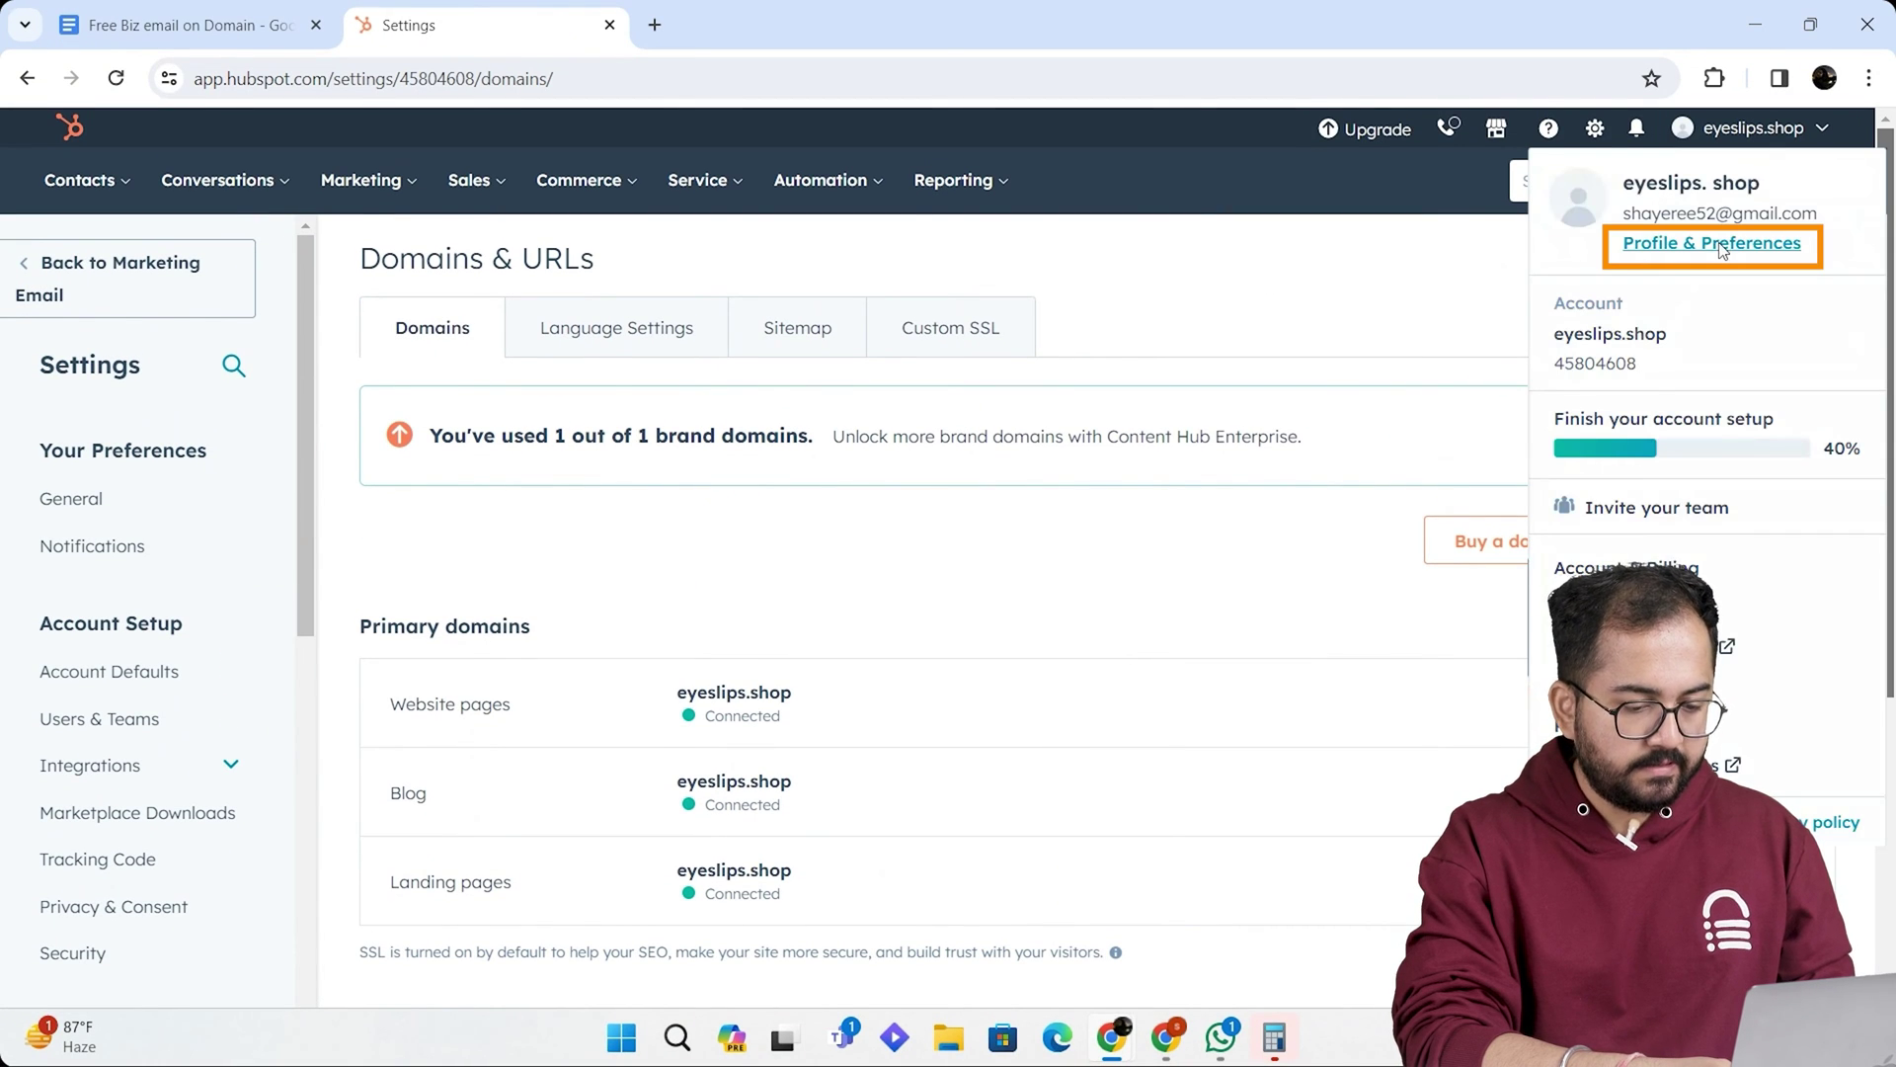
{"action": "left_click", "coordinate": [1720, 246]}
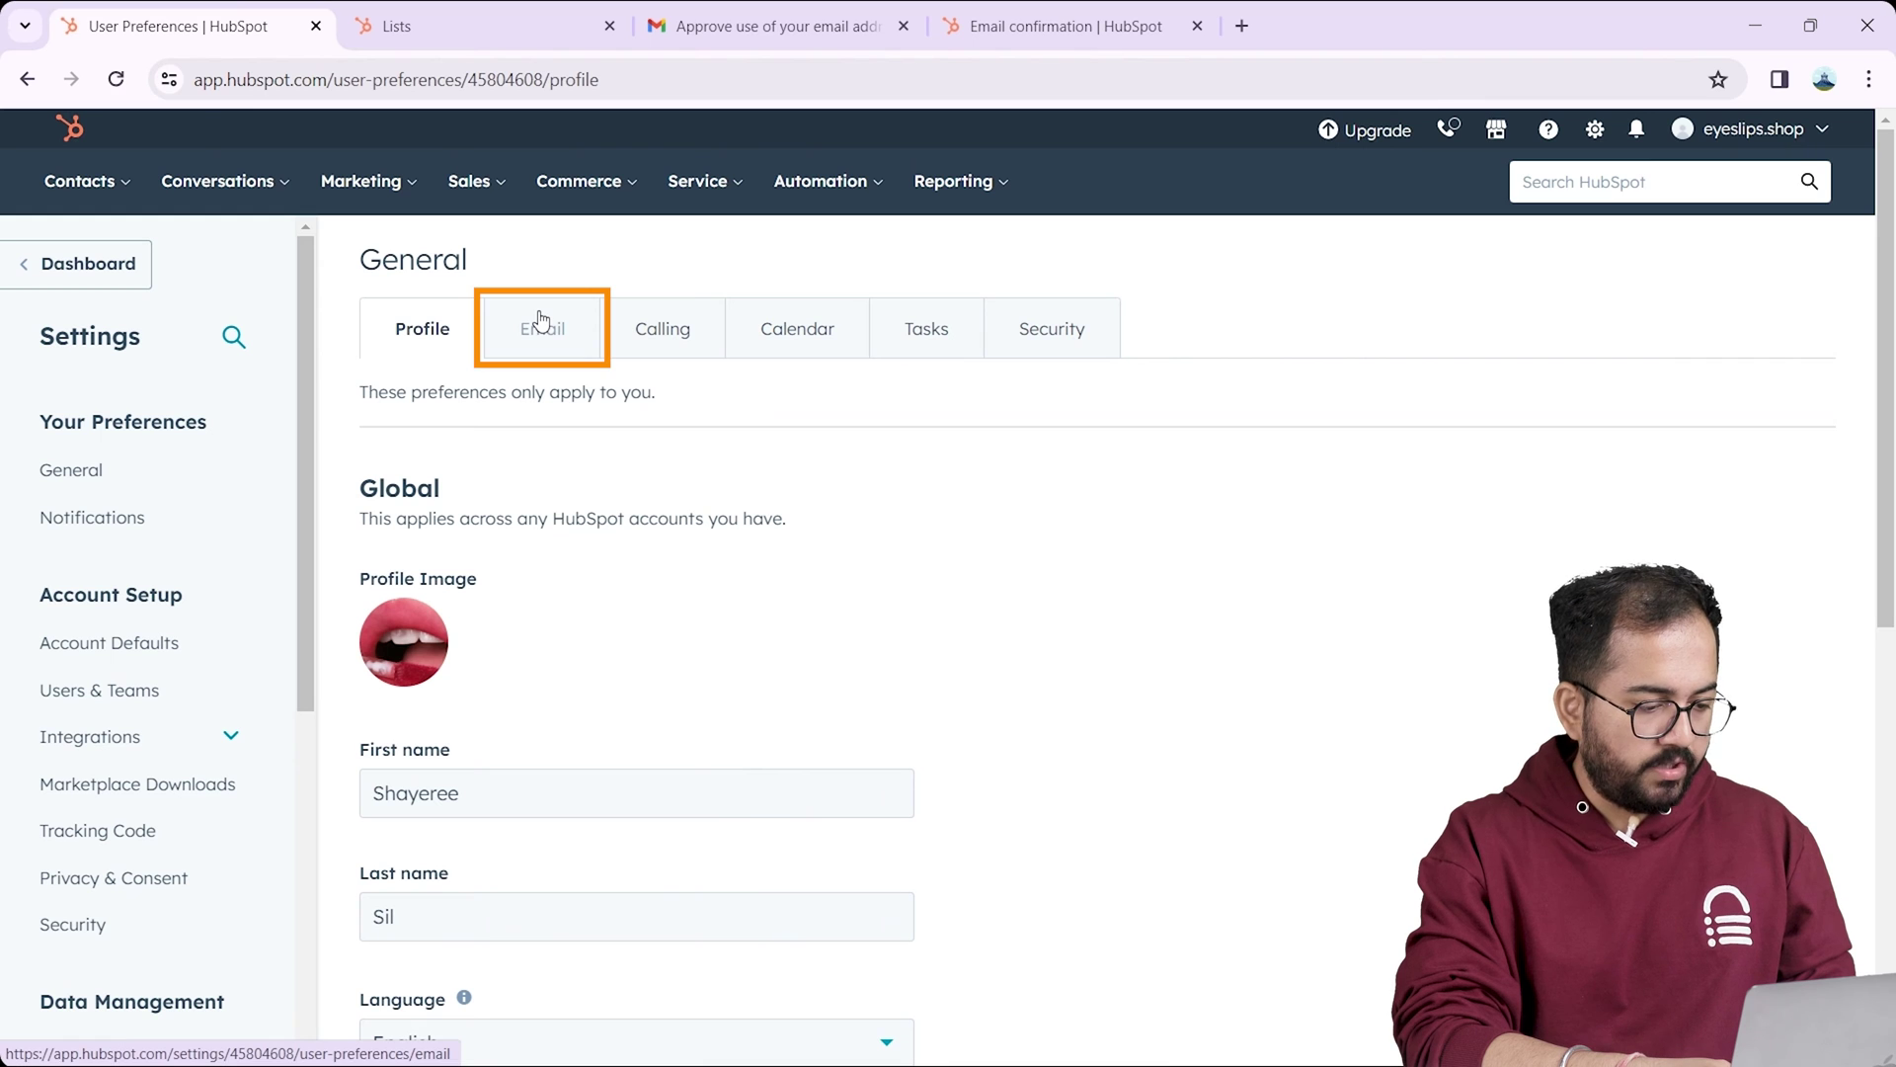
{"action": "left_click", "coordinate": [541, 322]}
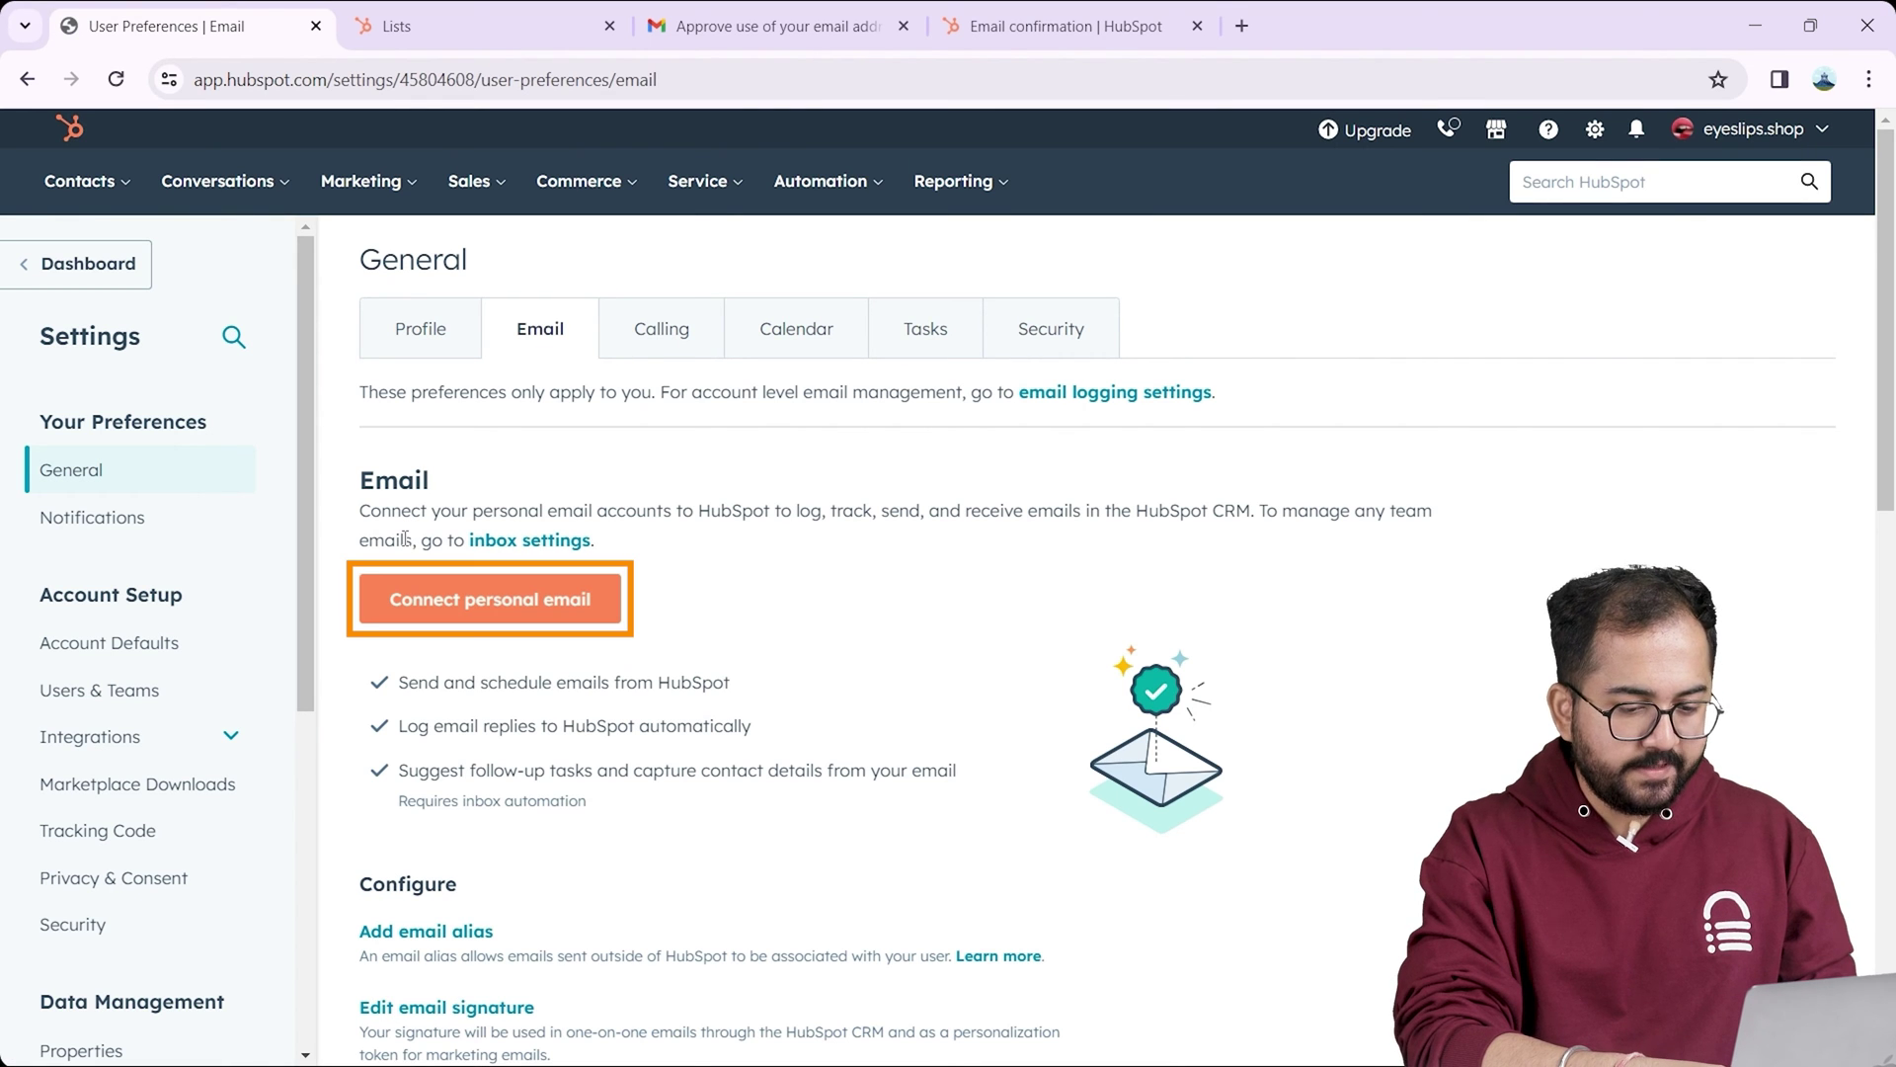
{"action": "left_click", "coordinate": [530, 604]}
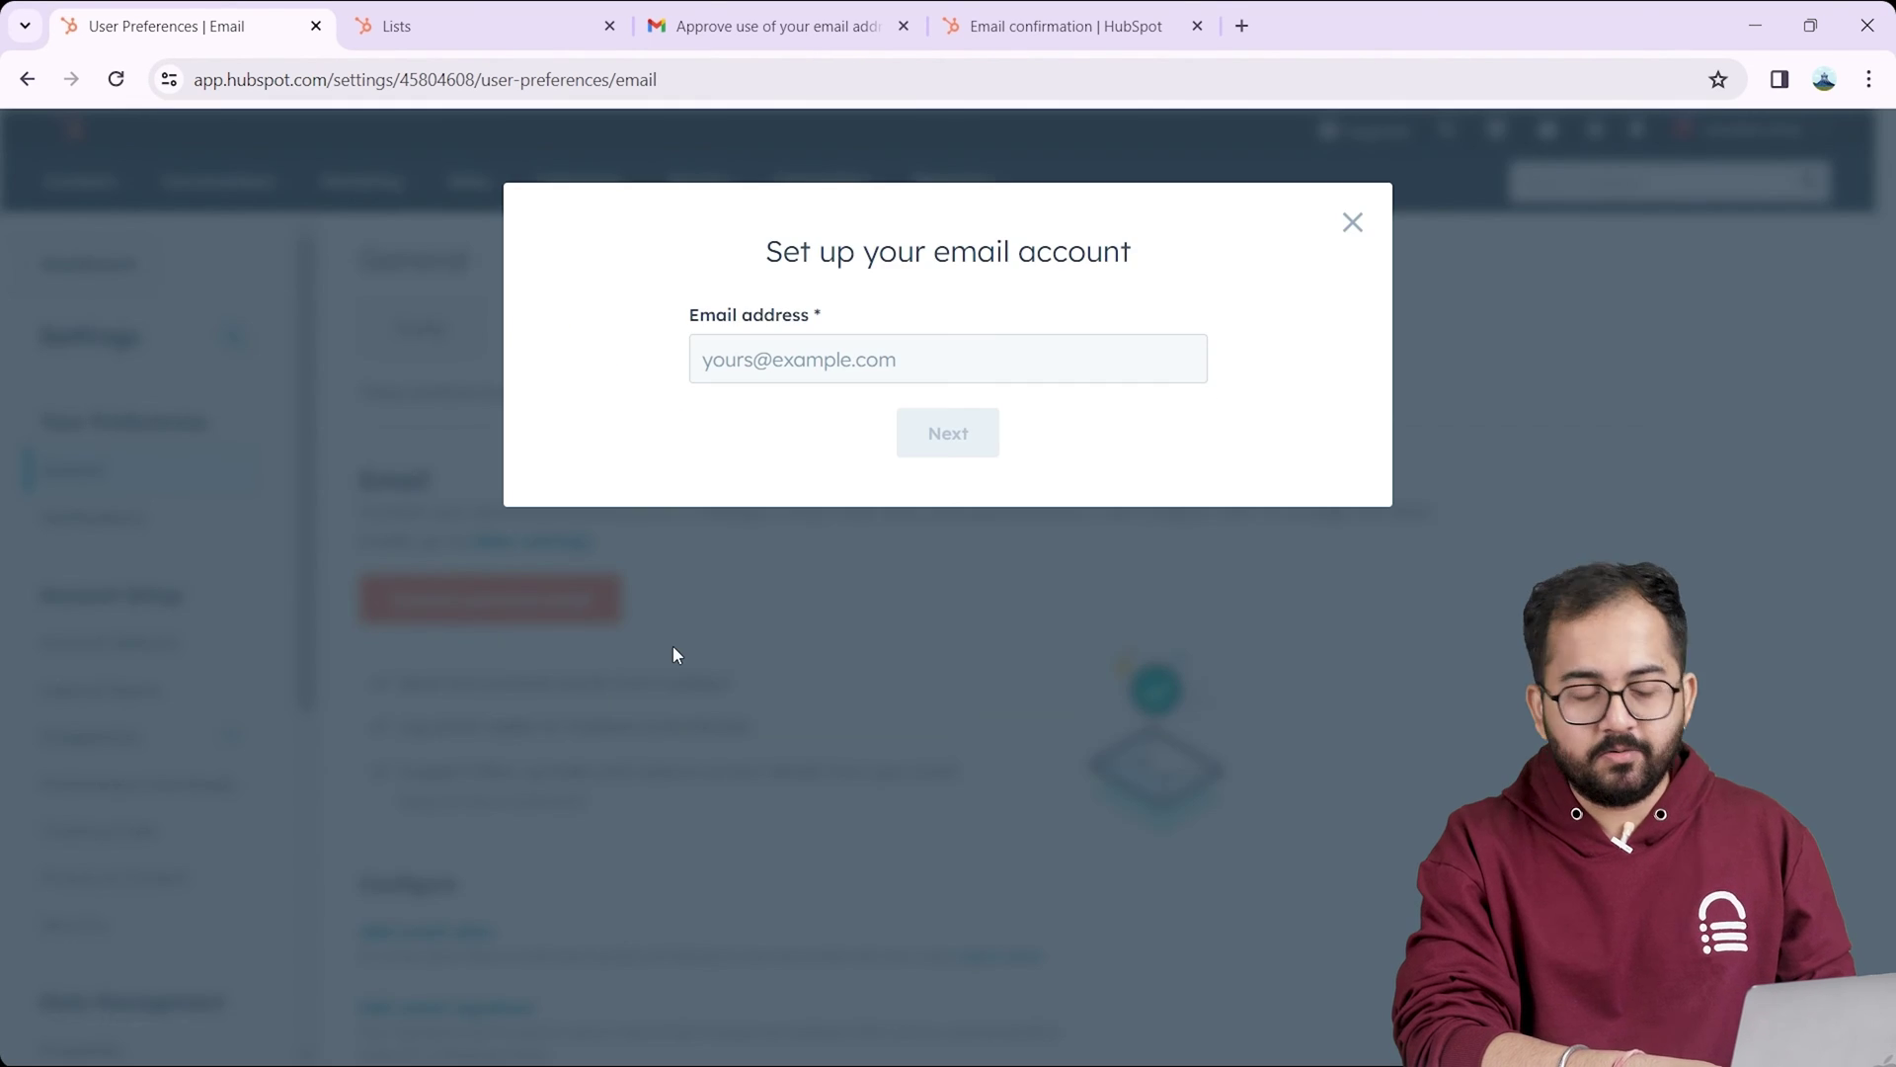
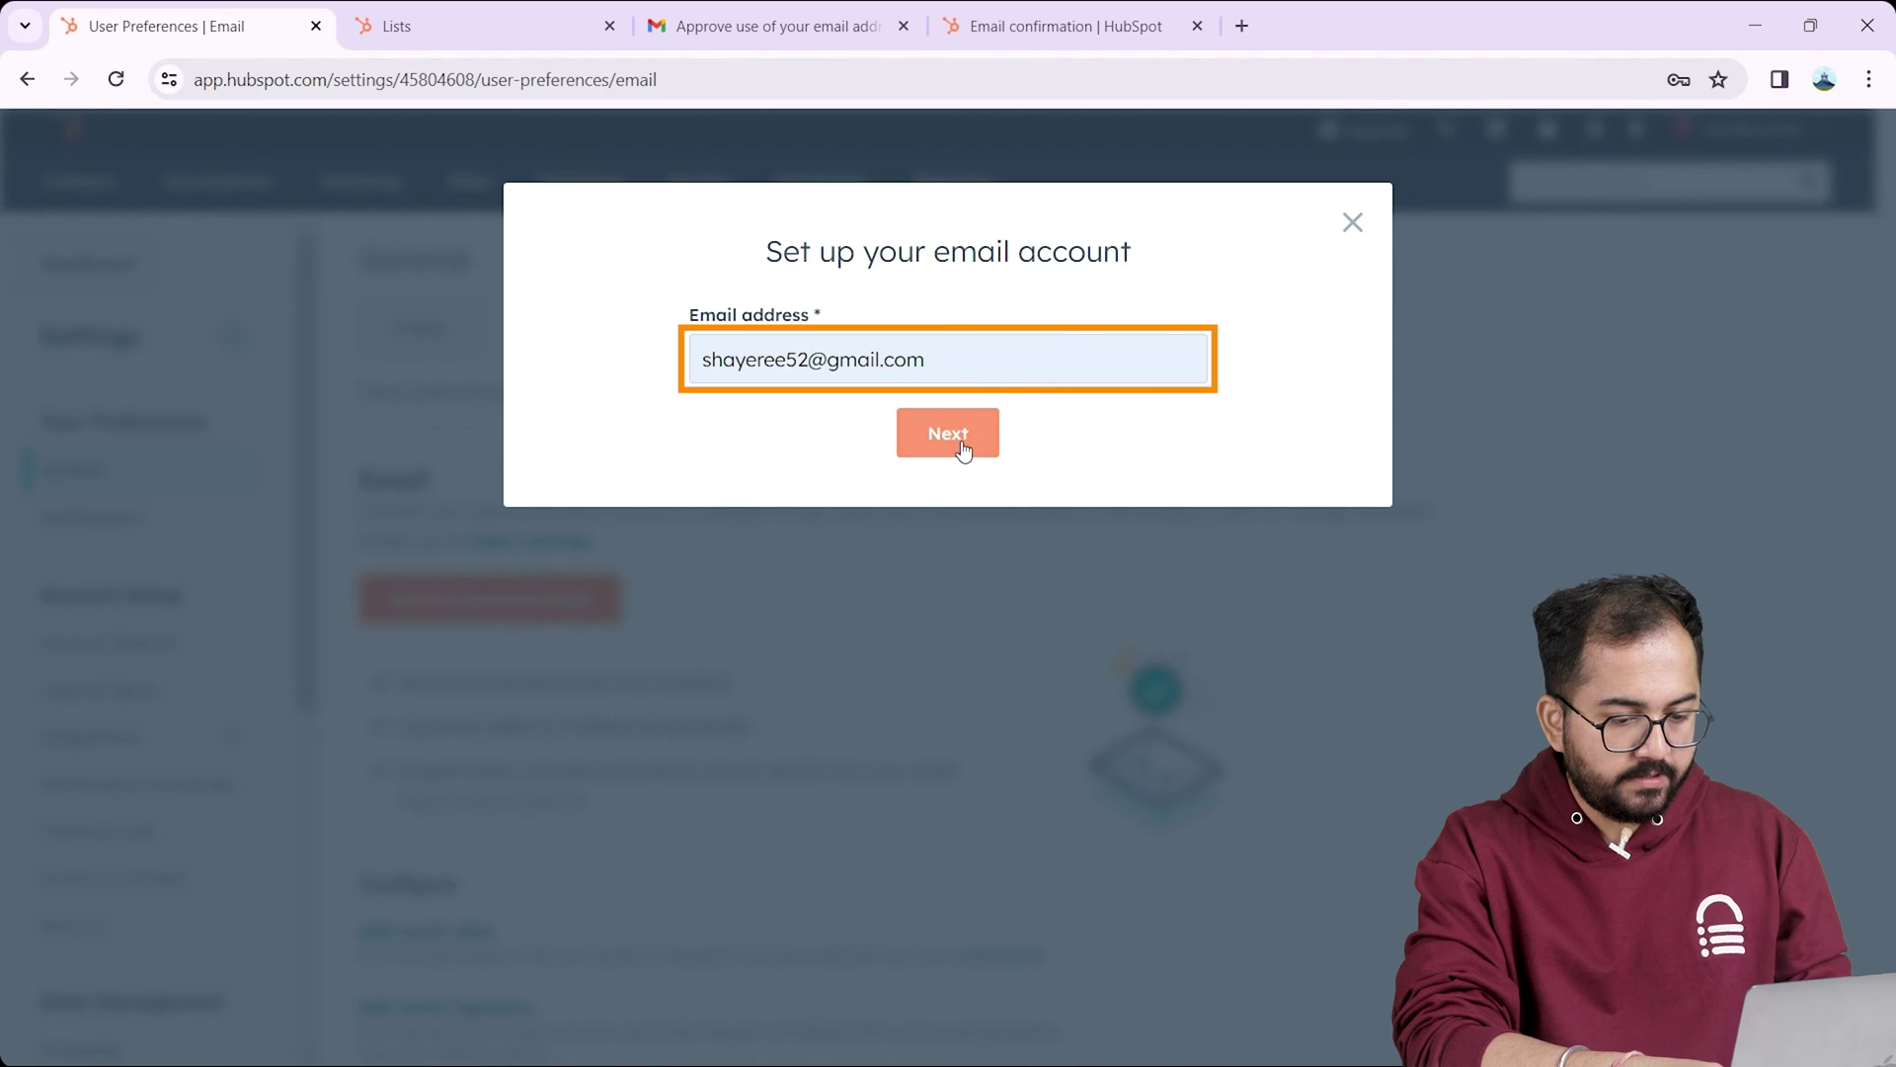
Step: Submit the Gmail address, then continue and allow HubSpot access on Google's consent screen
{"action": "left_click", "coordinate": [963, 447]}
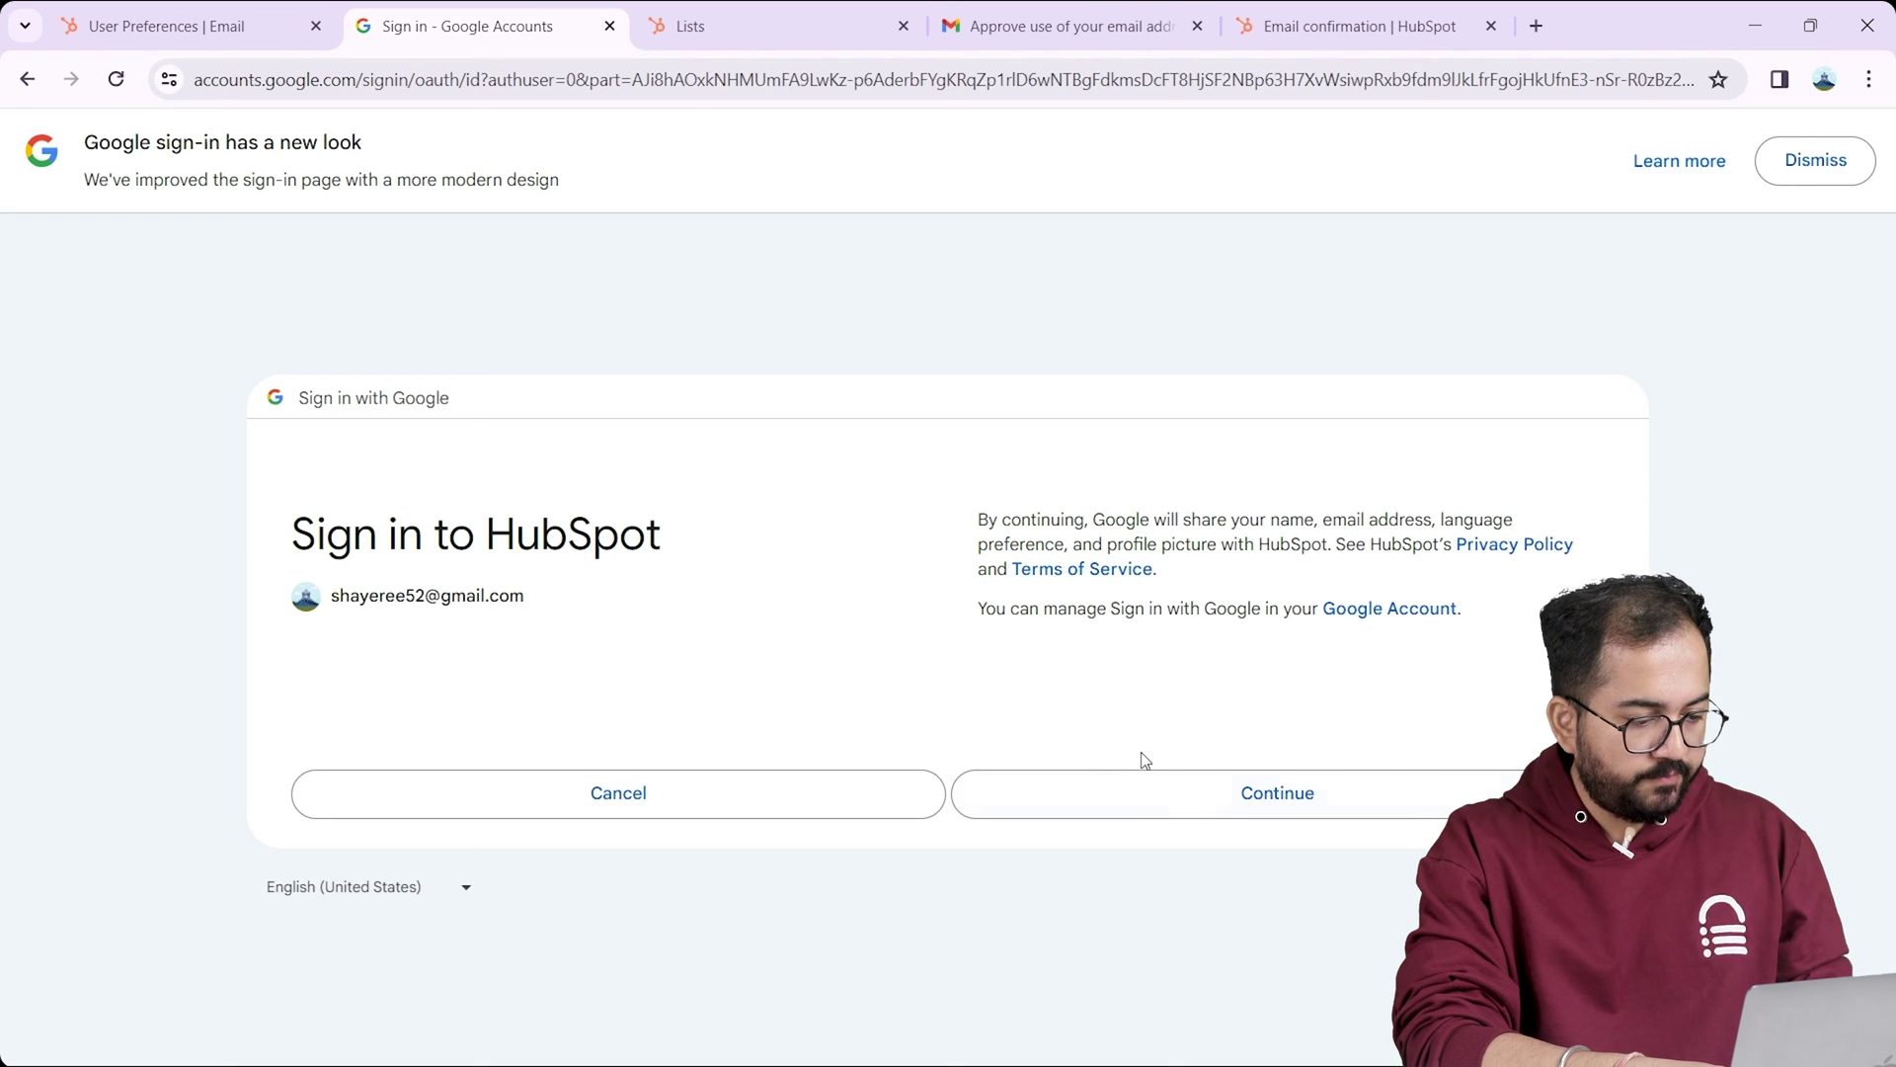
{"action": "left_click", "coordinate": [1194, 820]}
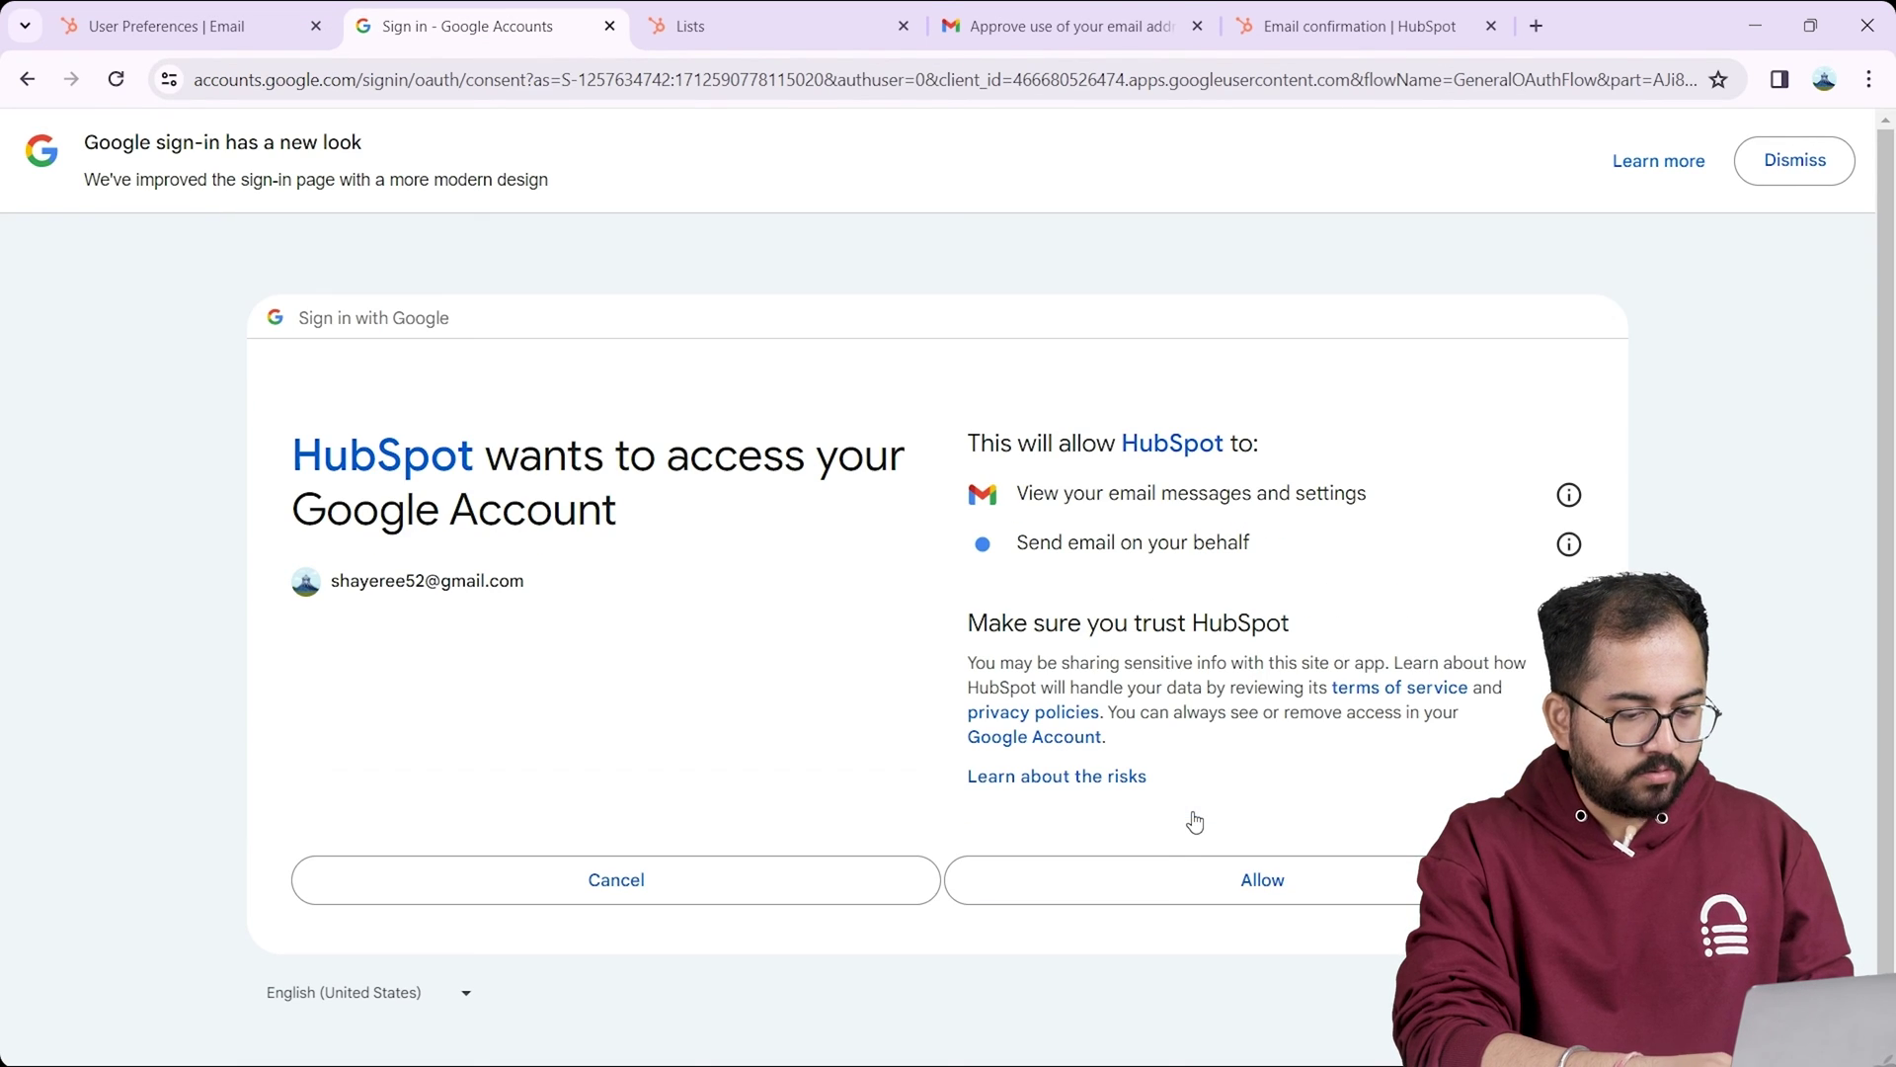
{"action": "left_click", "coordinate": [1138, 891]}
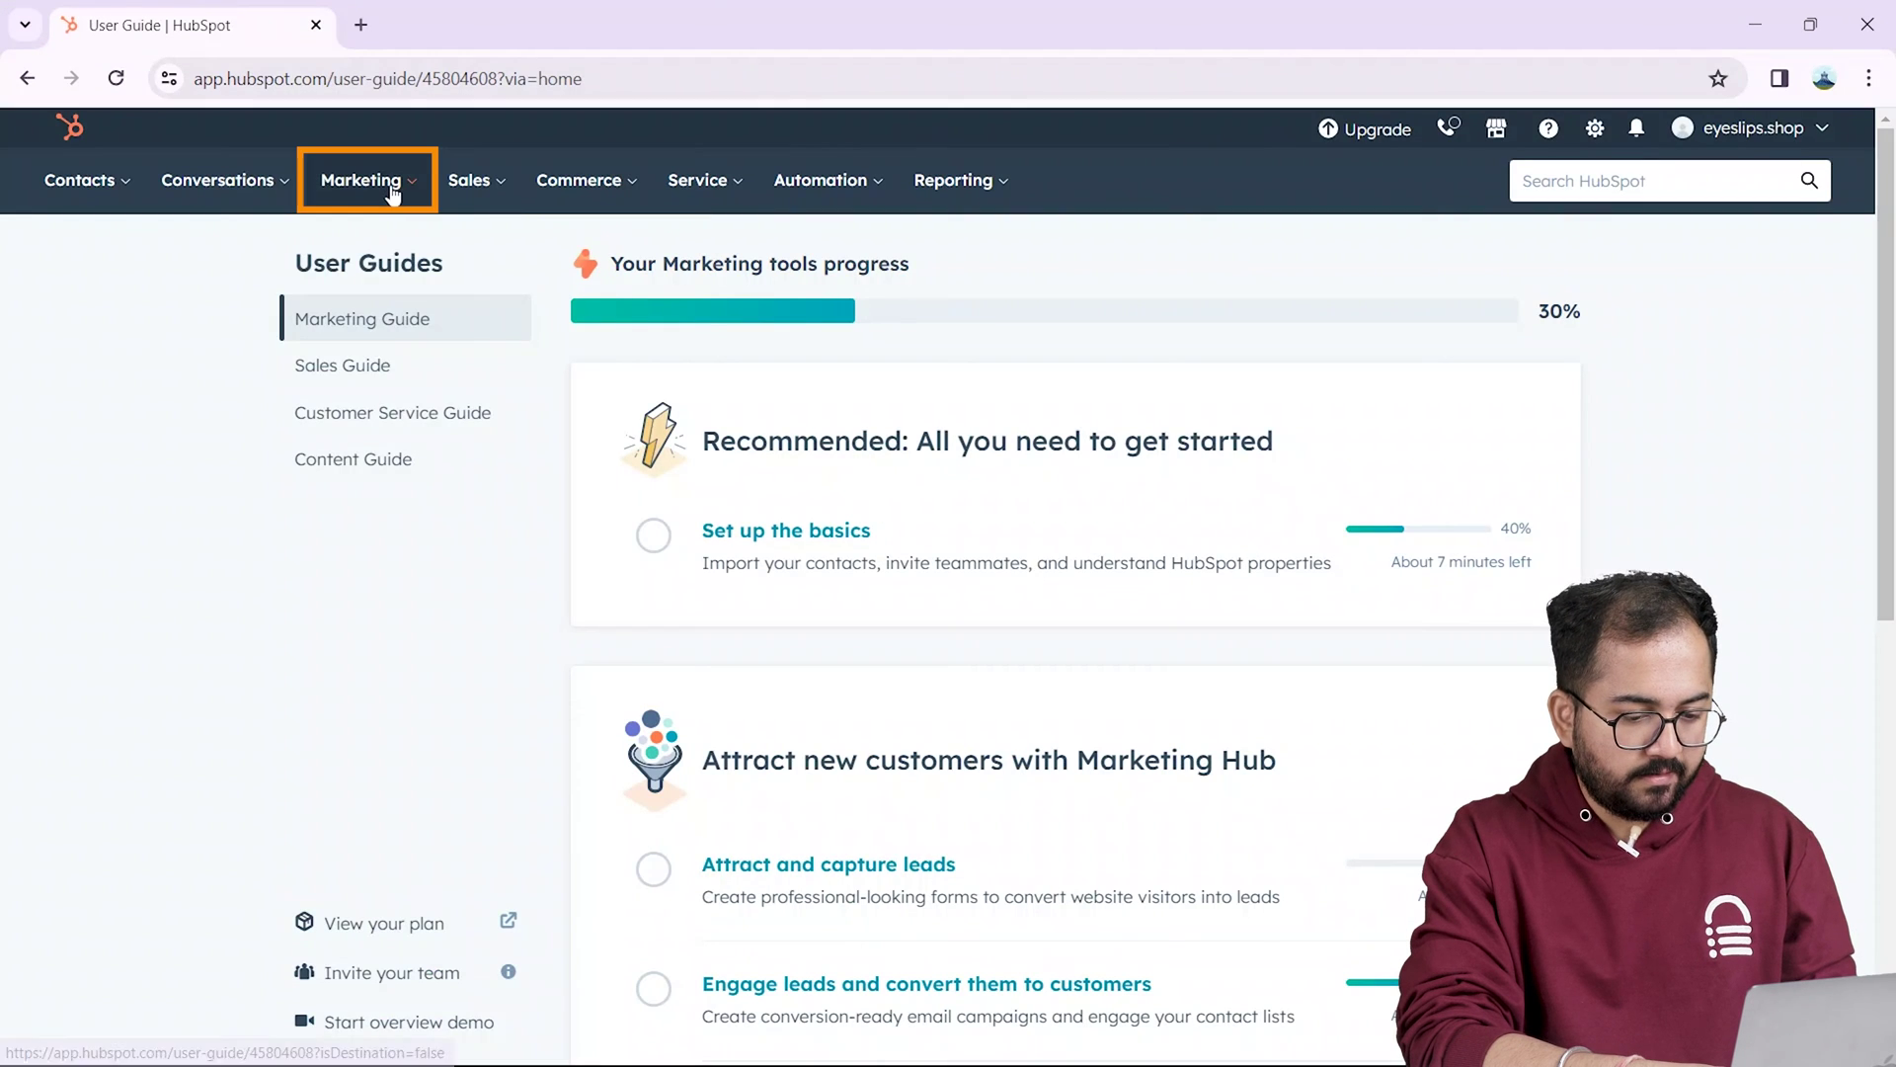
Step: Go to Marketing > Email and log back in
{"action": "left_click", "coordinate": [388, 198]}
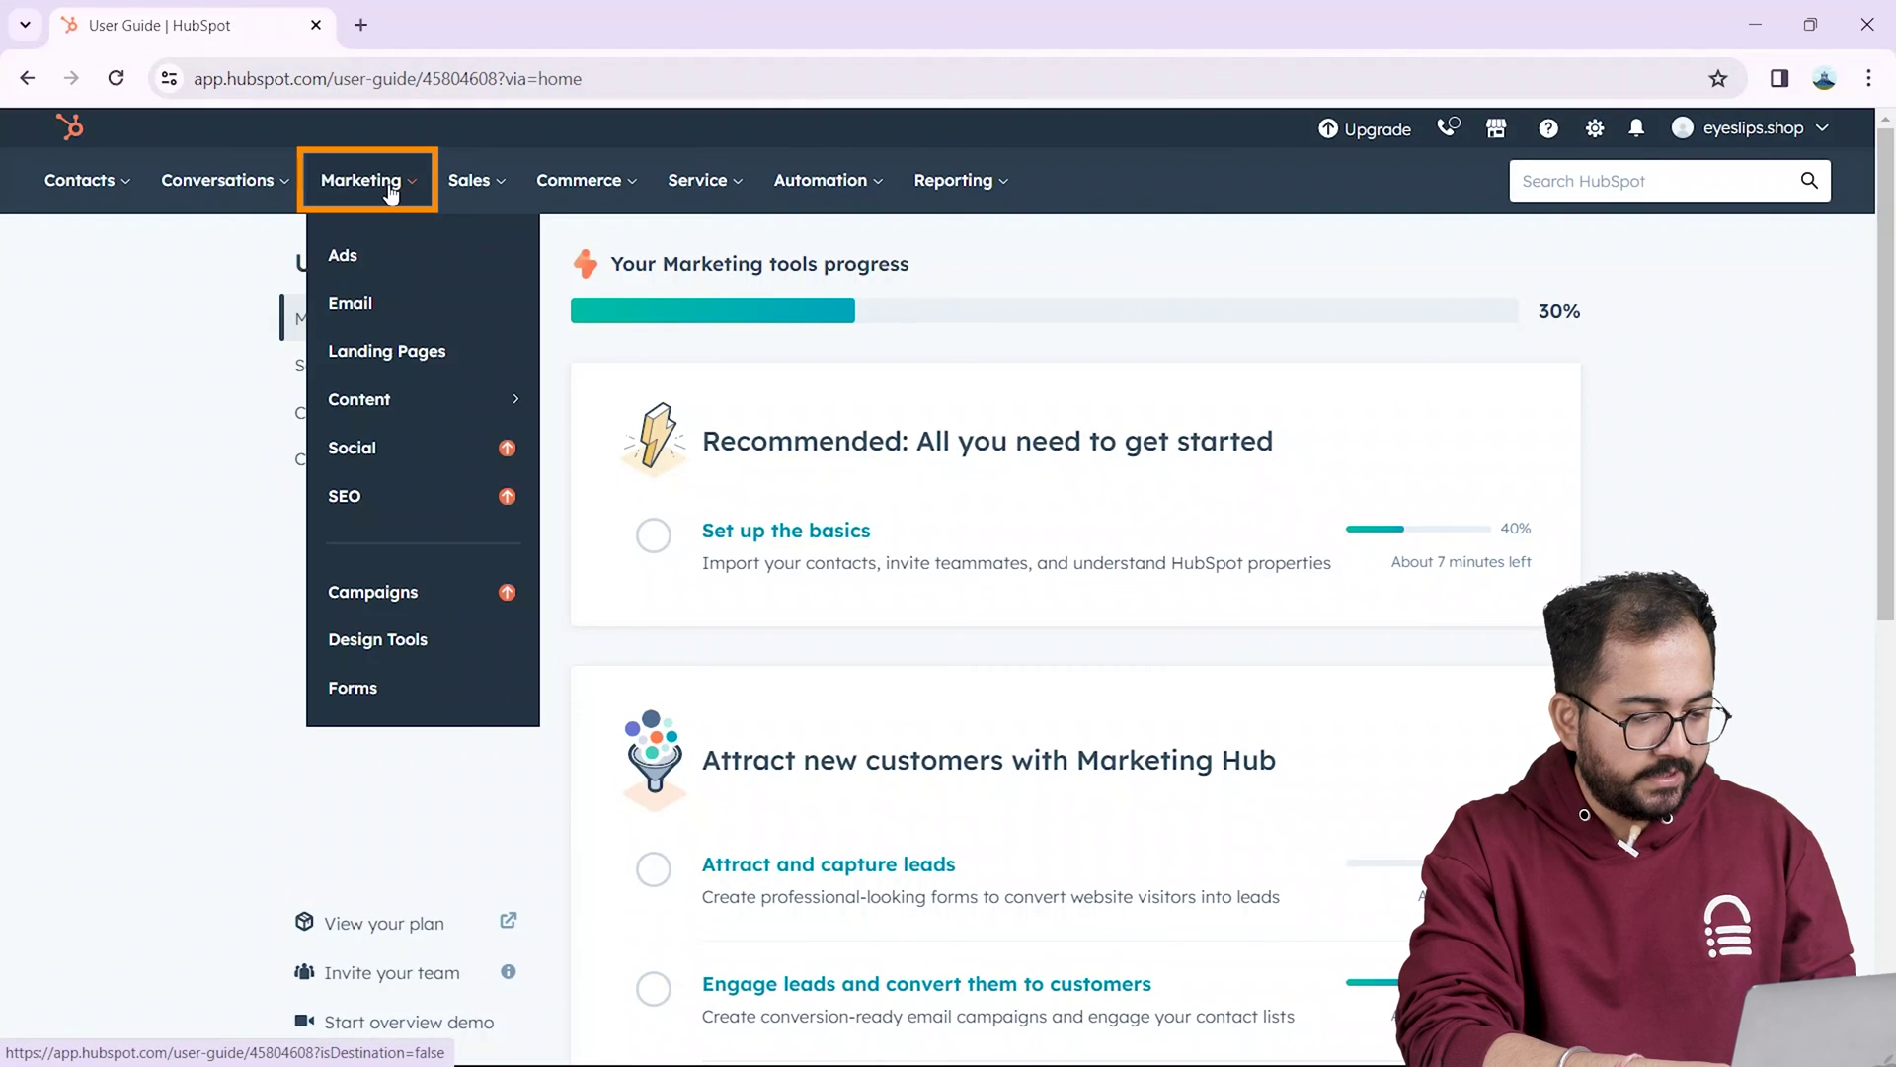
{"action": "left_click", "coordinate": [401, 307]}
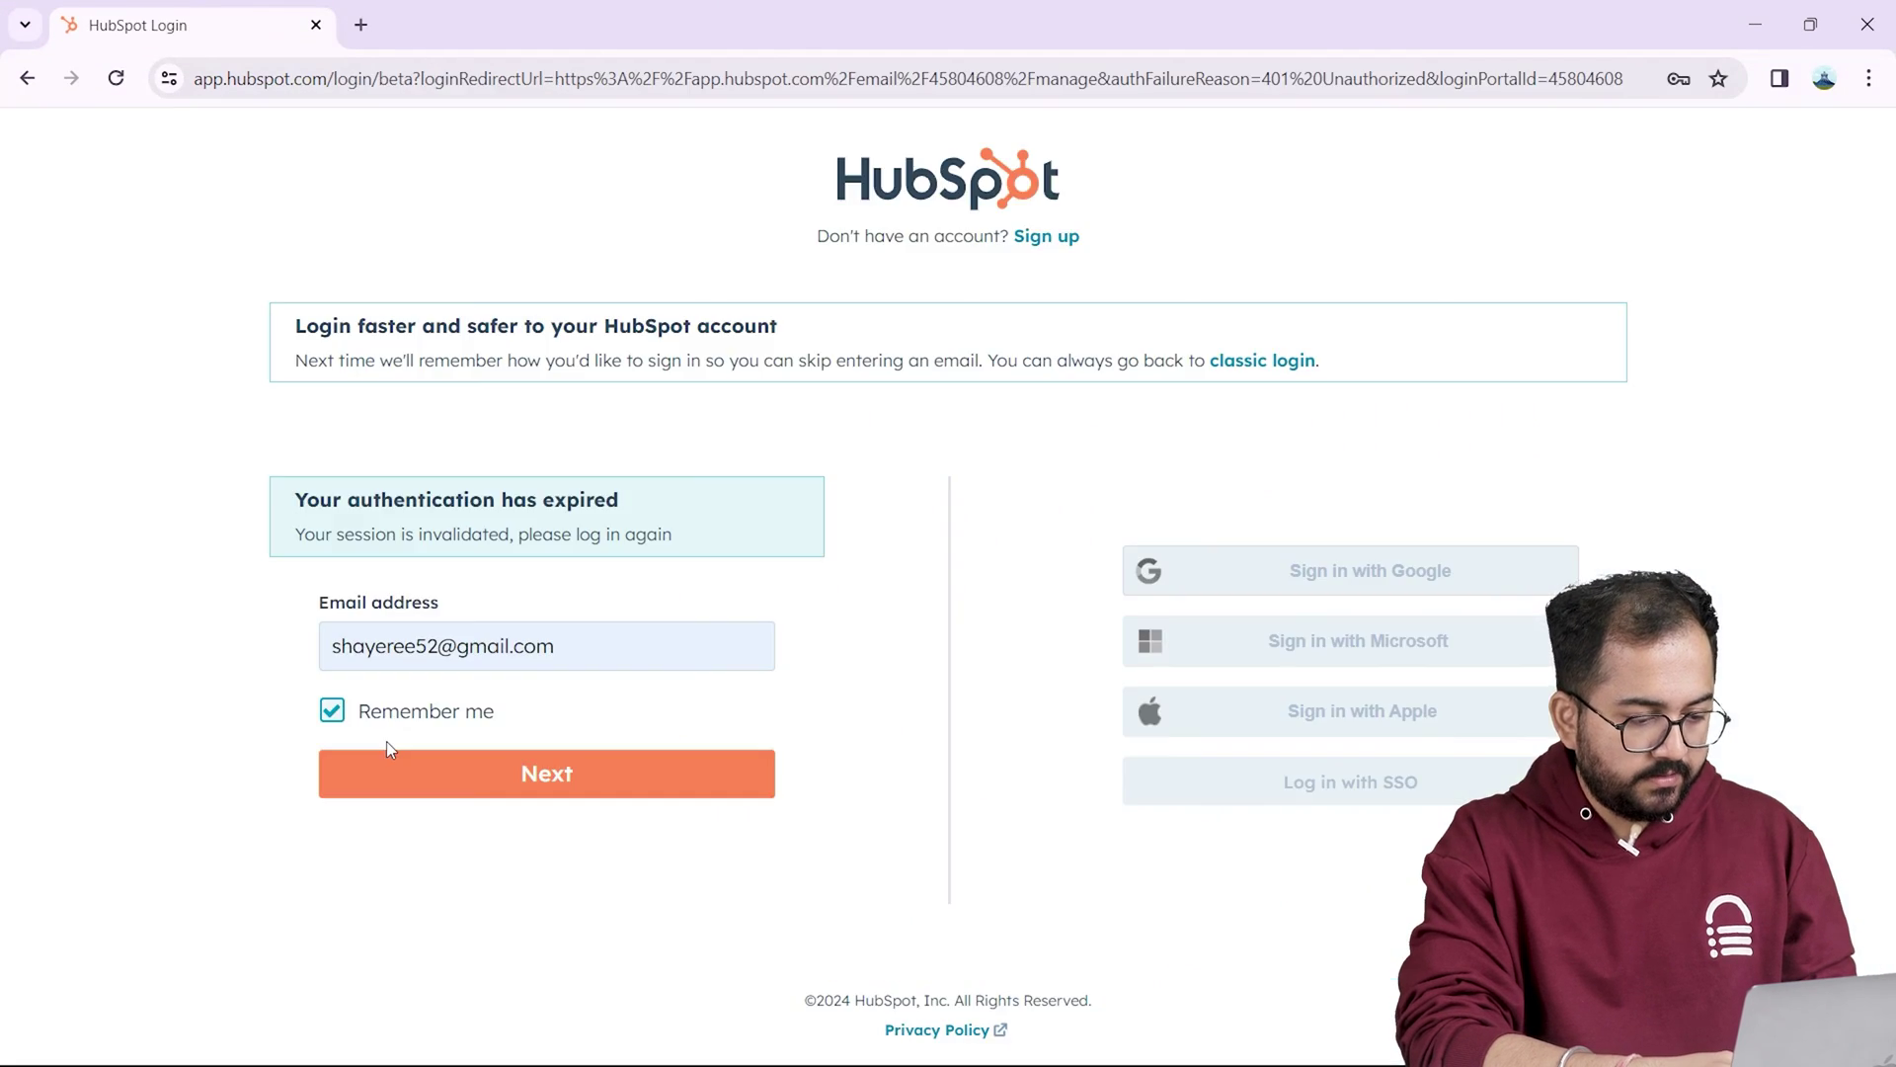
{"action": "left_click", "coordinate": [442, 777]}
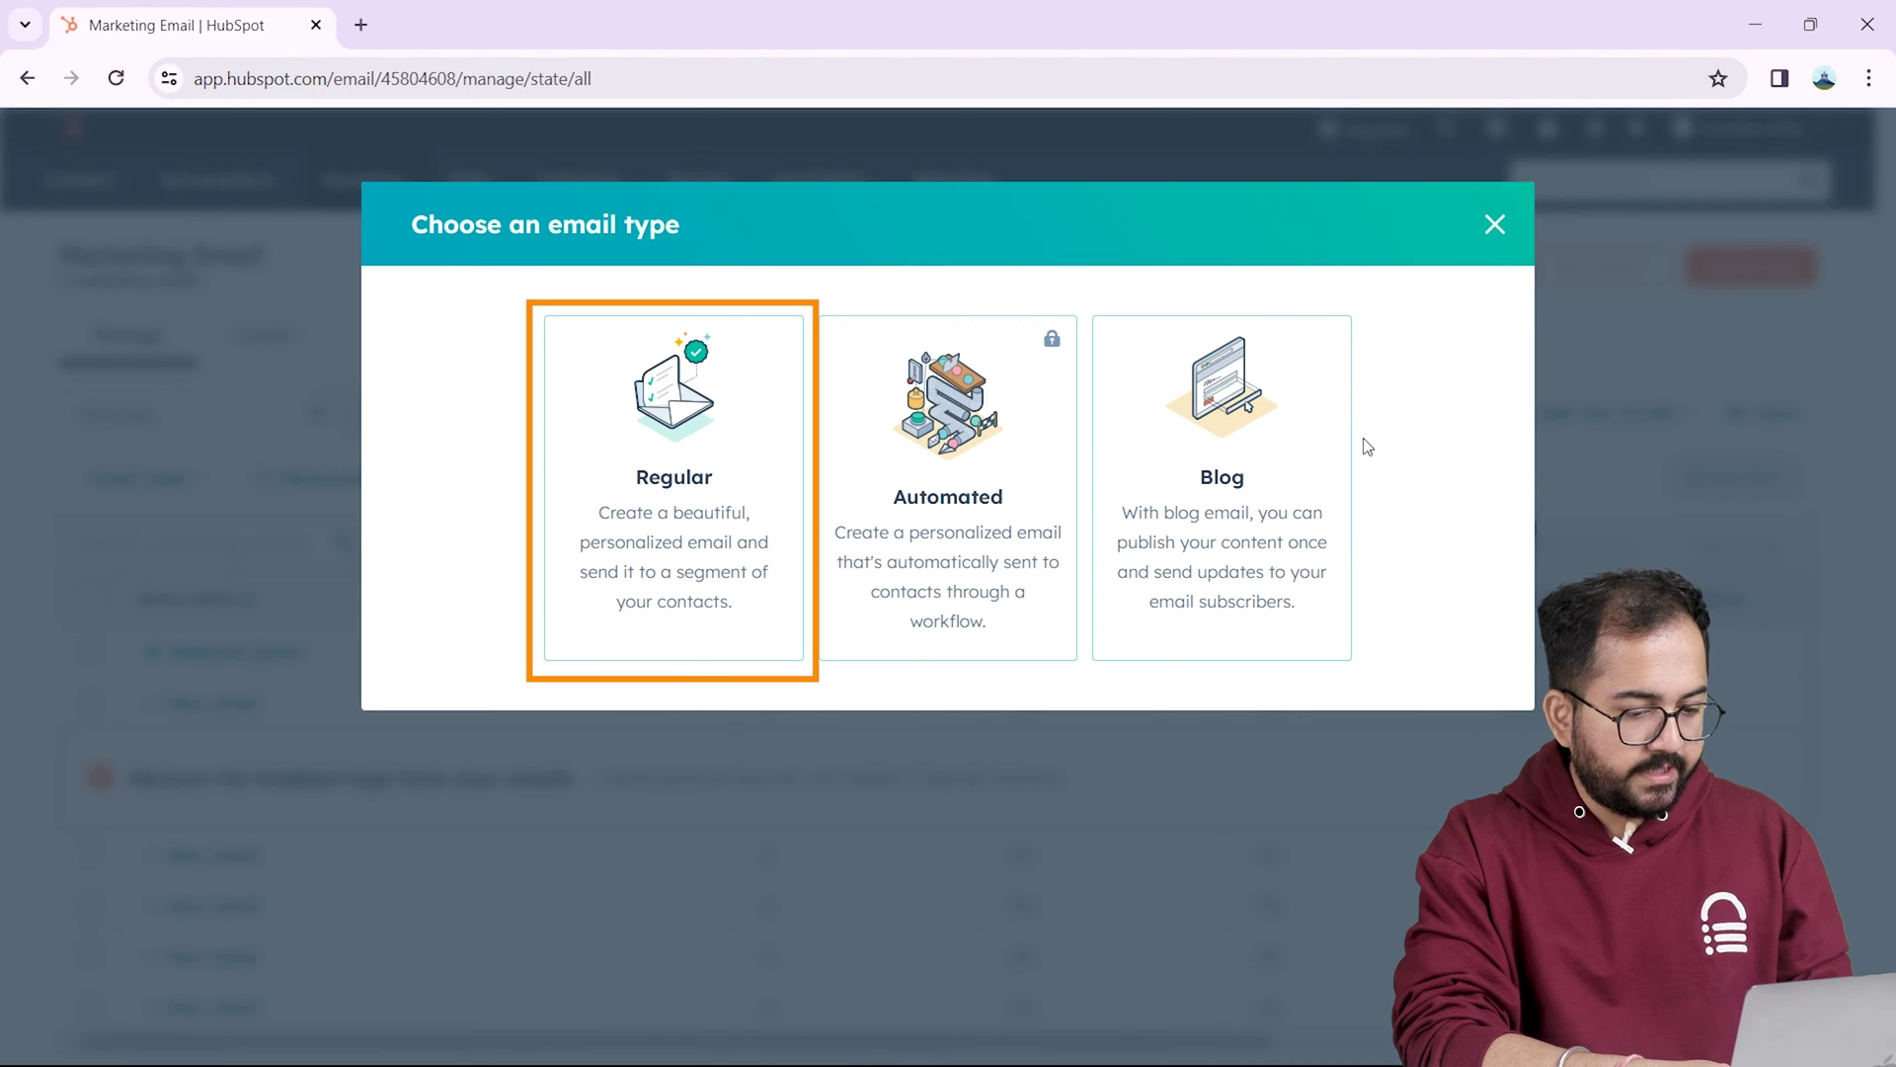
Step: Create a Regular email from the Welcome template and select its body text module
{"action": "left_click", "coordinate": [722, 478]}
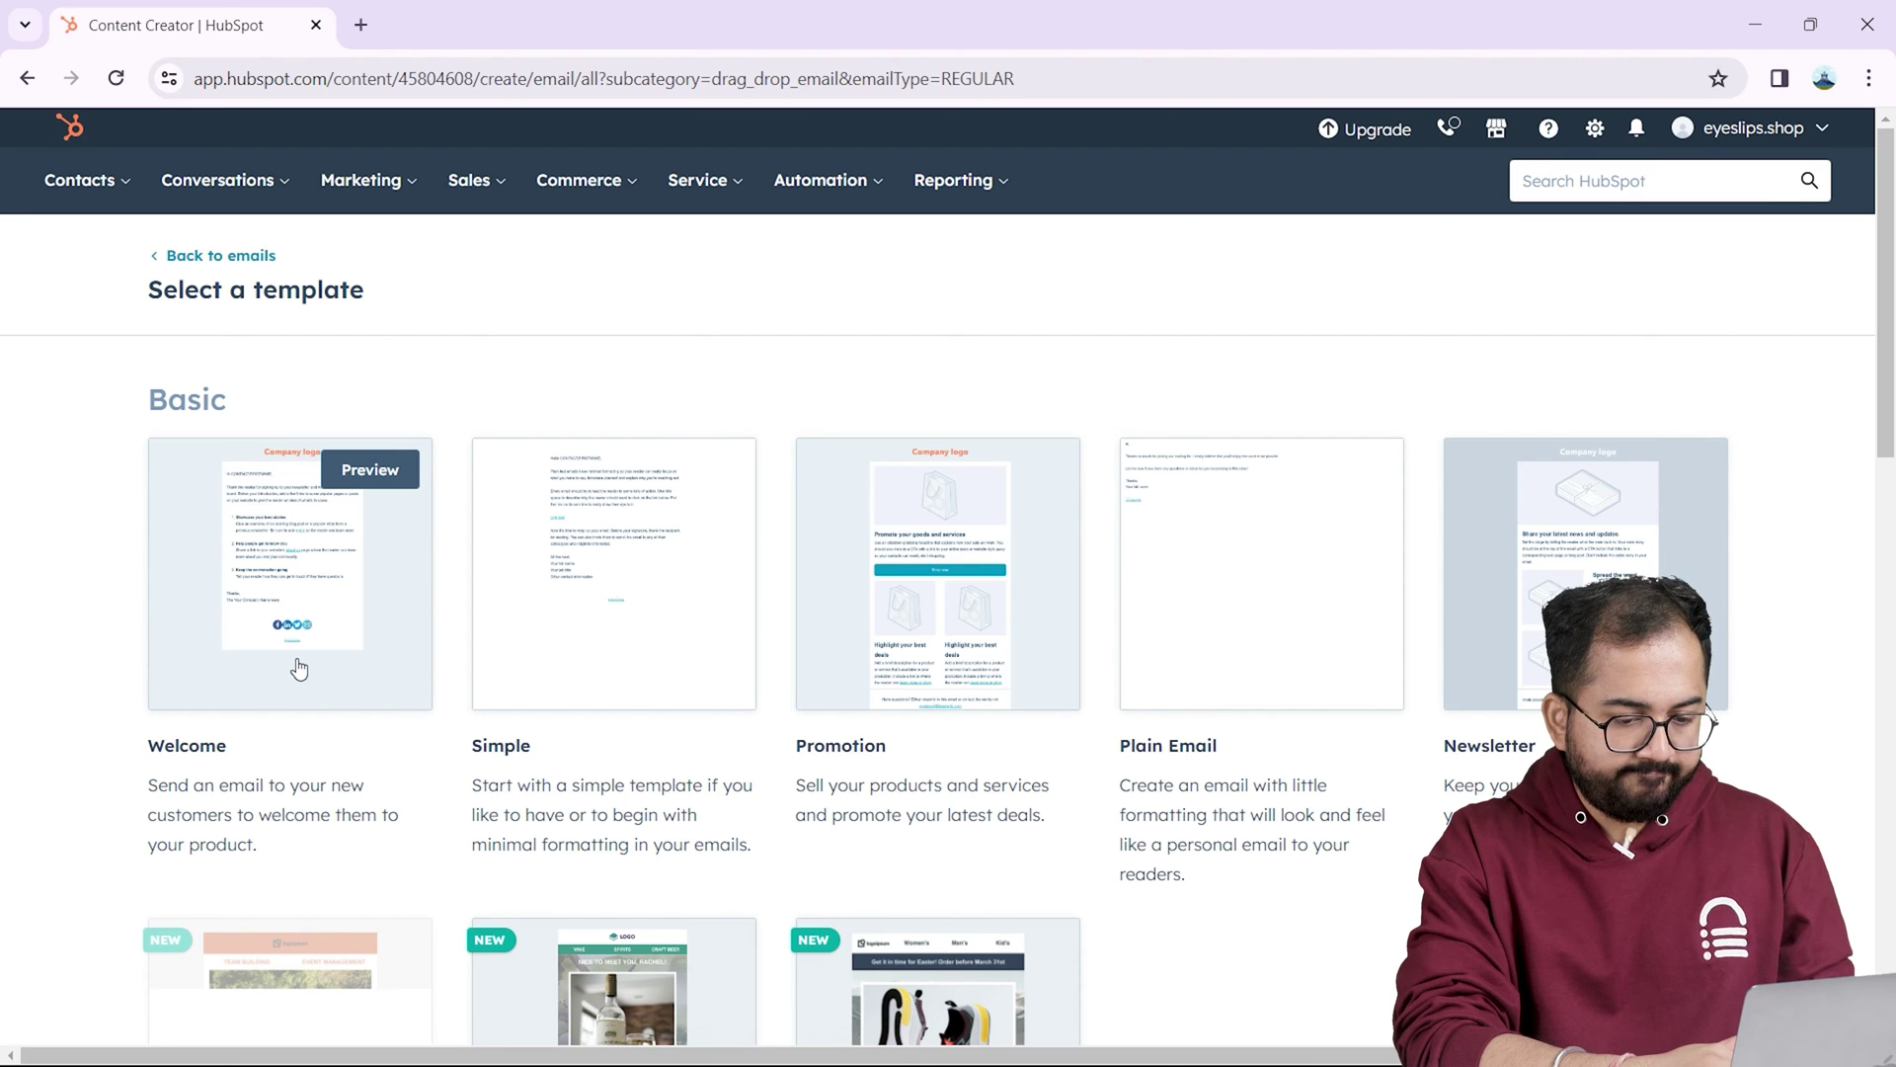
{"action": "left_click", "coordinate": [300, 669]}
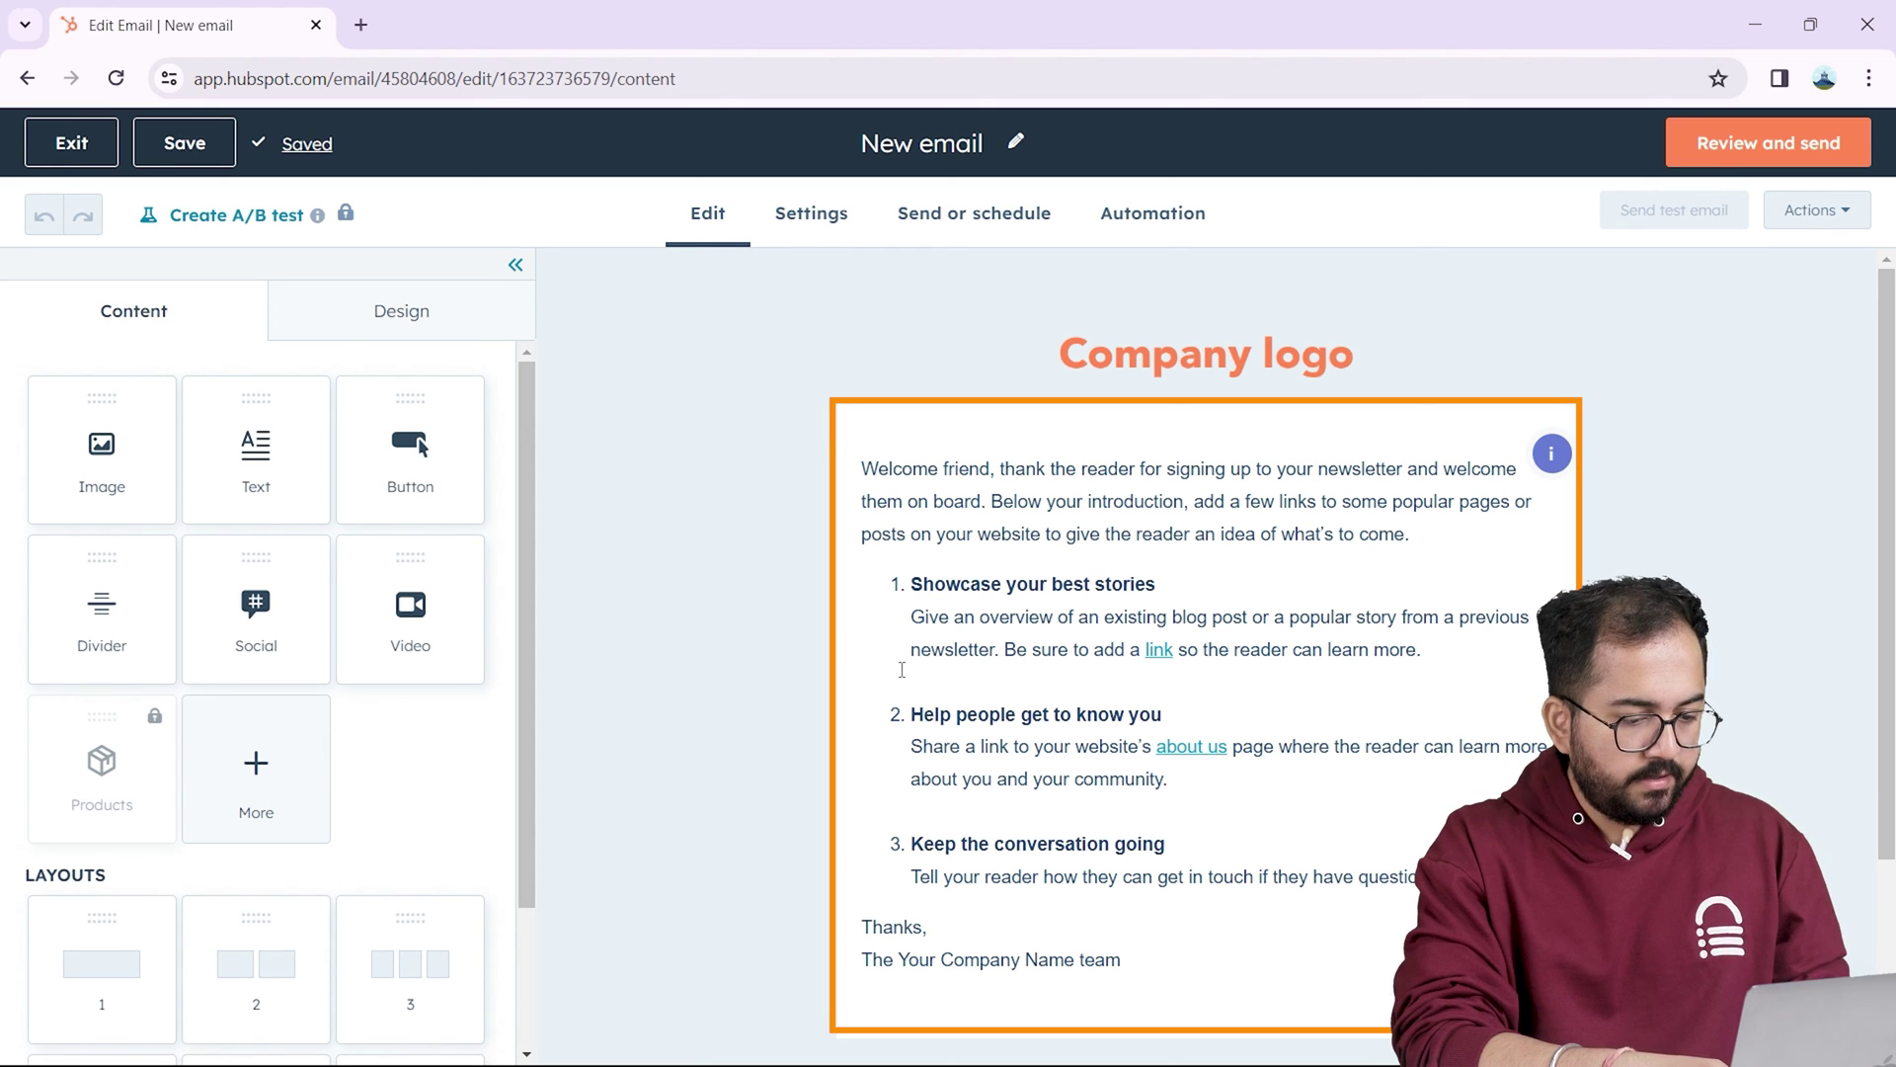
{"action": "left_click", "coordinate": [1251, 956]}
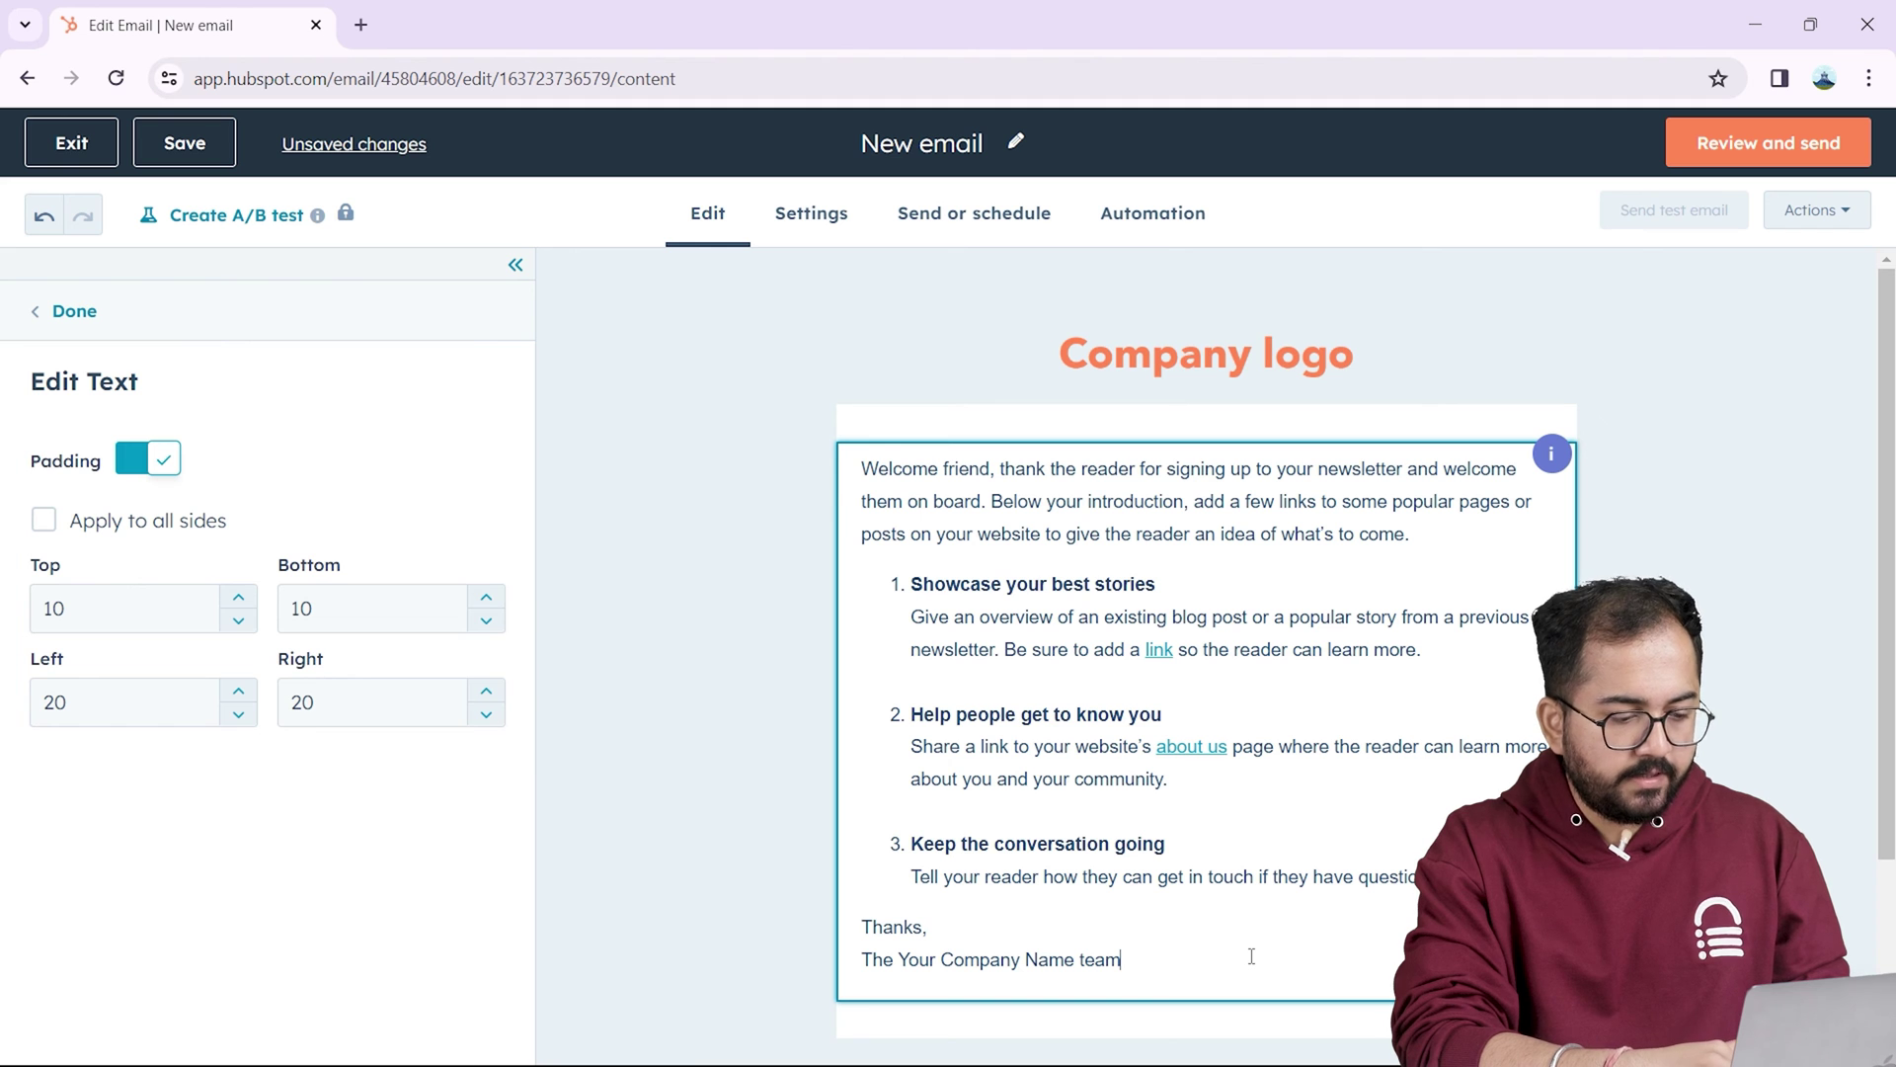
Step: Nudge the text block's top padding up, then back down to 10
{"action": "left_click", "coordinate": [237, 597]}
{"action": "left_click", "coordinate": [237, 597]}
{"action": "left_click", "coordinate": [237, 598]}
{"action": "left_click", "coordinate": [237, 598]}
{"action": "left_click", "coordinate": [237, 598]}
{"action": "left_click", "coordinate": [237, 598]}
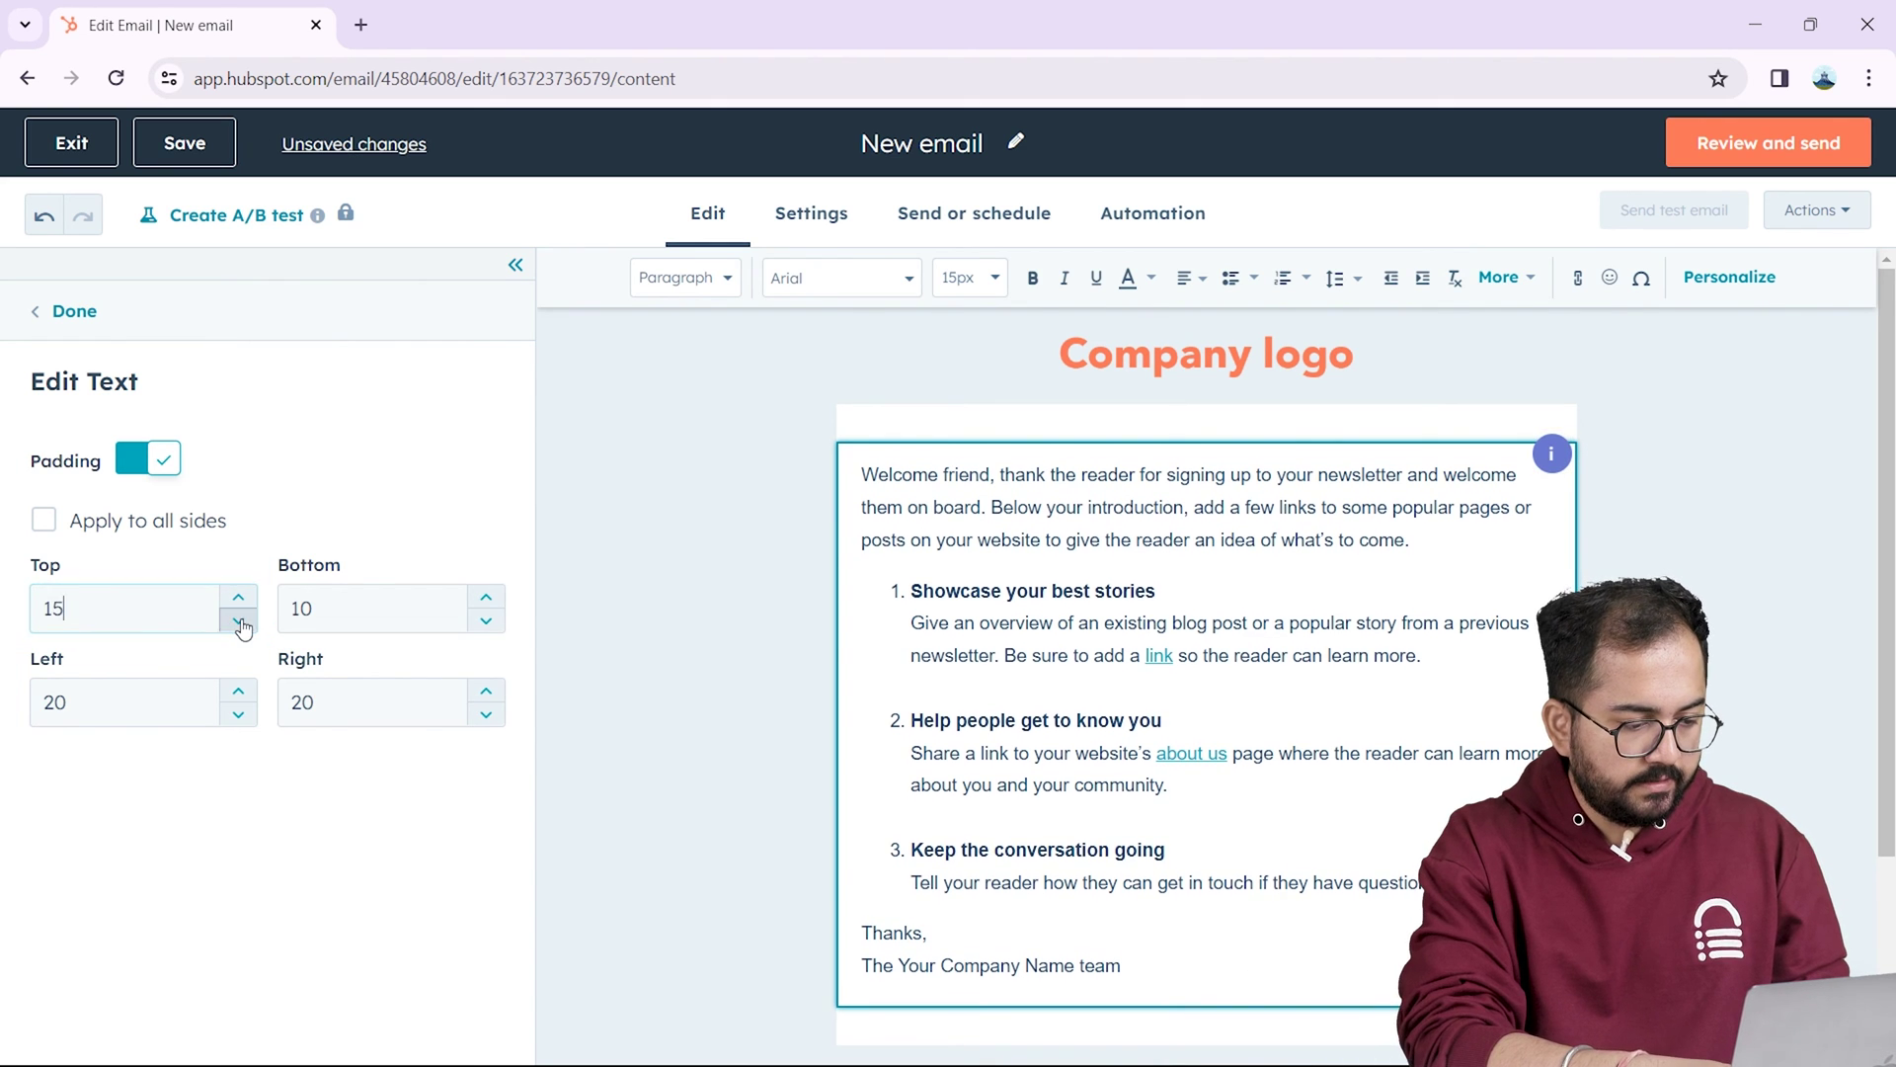
{"action": "left_click", "coordinate": [238, 621]}
{"action": "left_click", "coordinate": [238, 621]}
{"action": "left_click", "coordinate": [238, 621]}
{"action": "left_click", "coordinate": [238, 621]}
{"action": "left_click", "coordinate": [238, 621]}
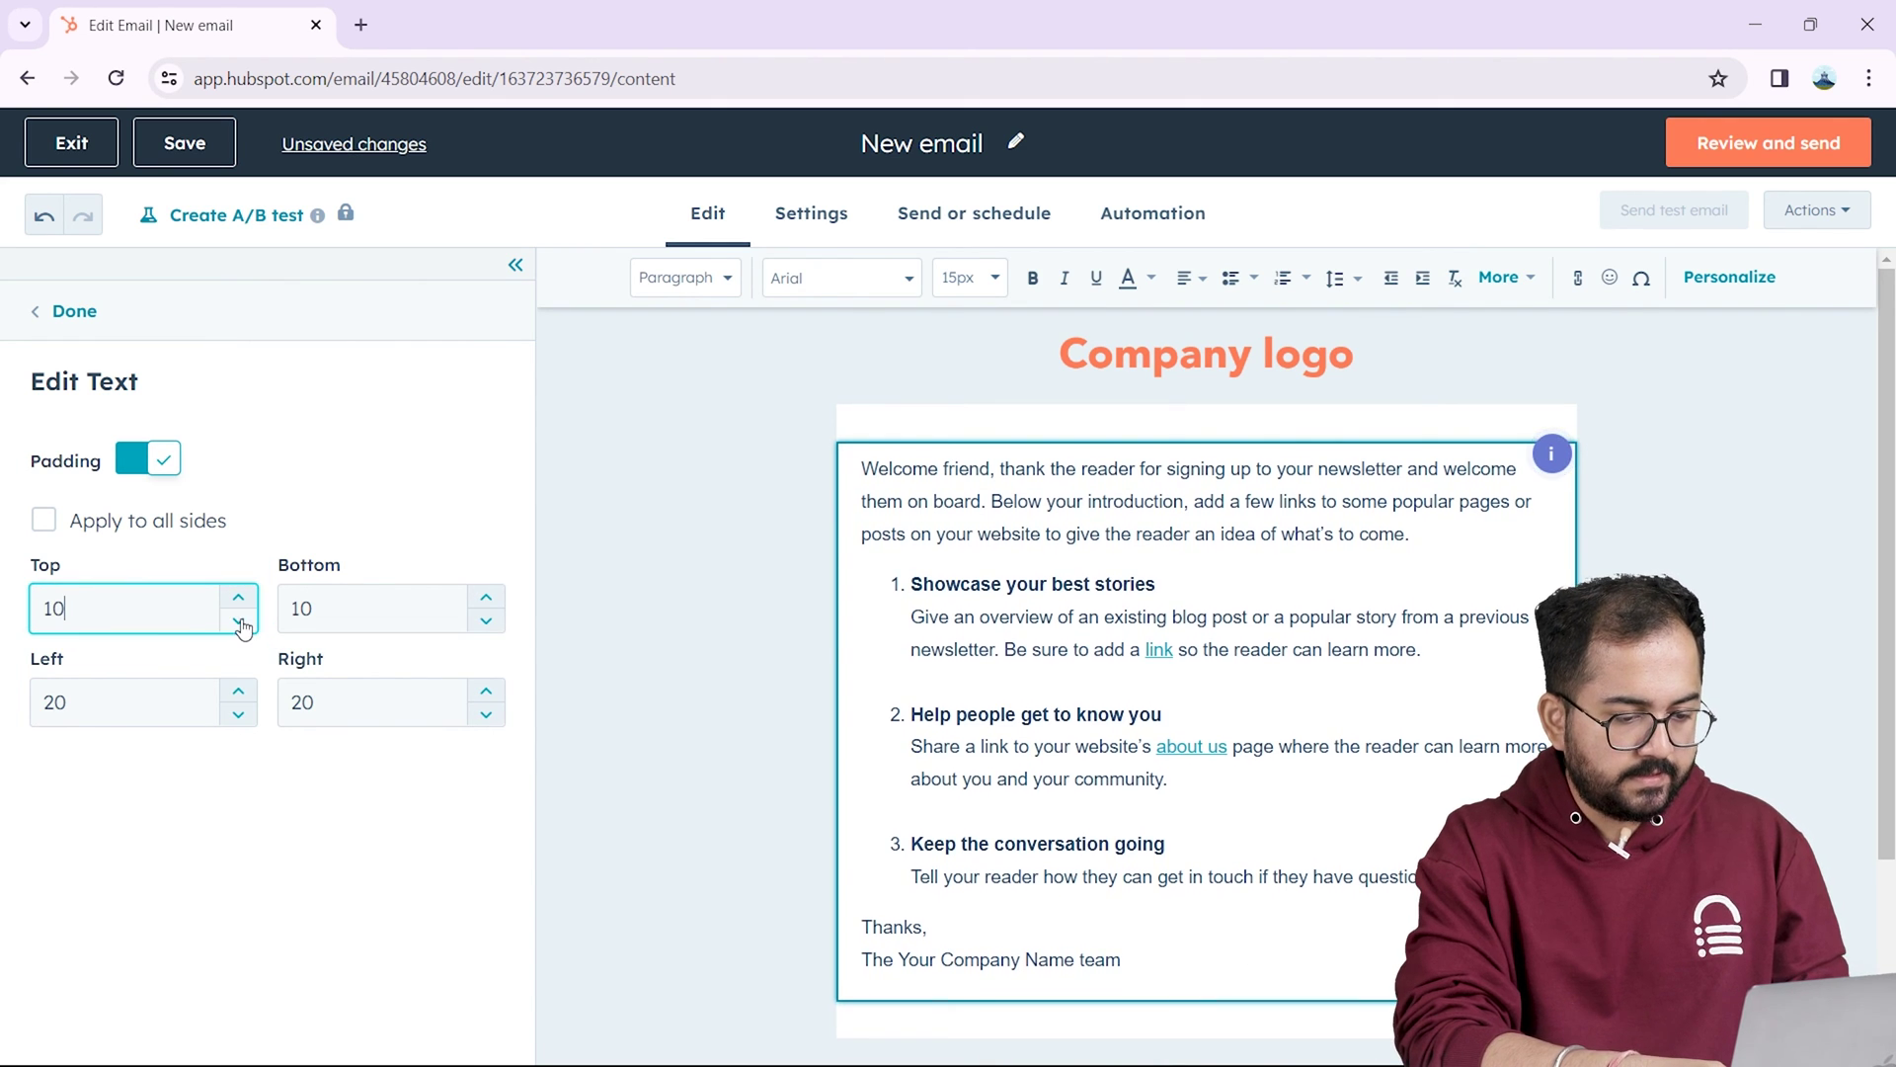
Step: Add 'Eyeslips.shop' as a new From name in the email settings
{"action": "left_click", "coordinate": [812, 215]}
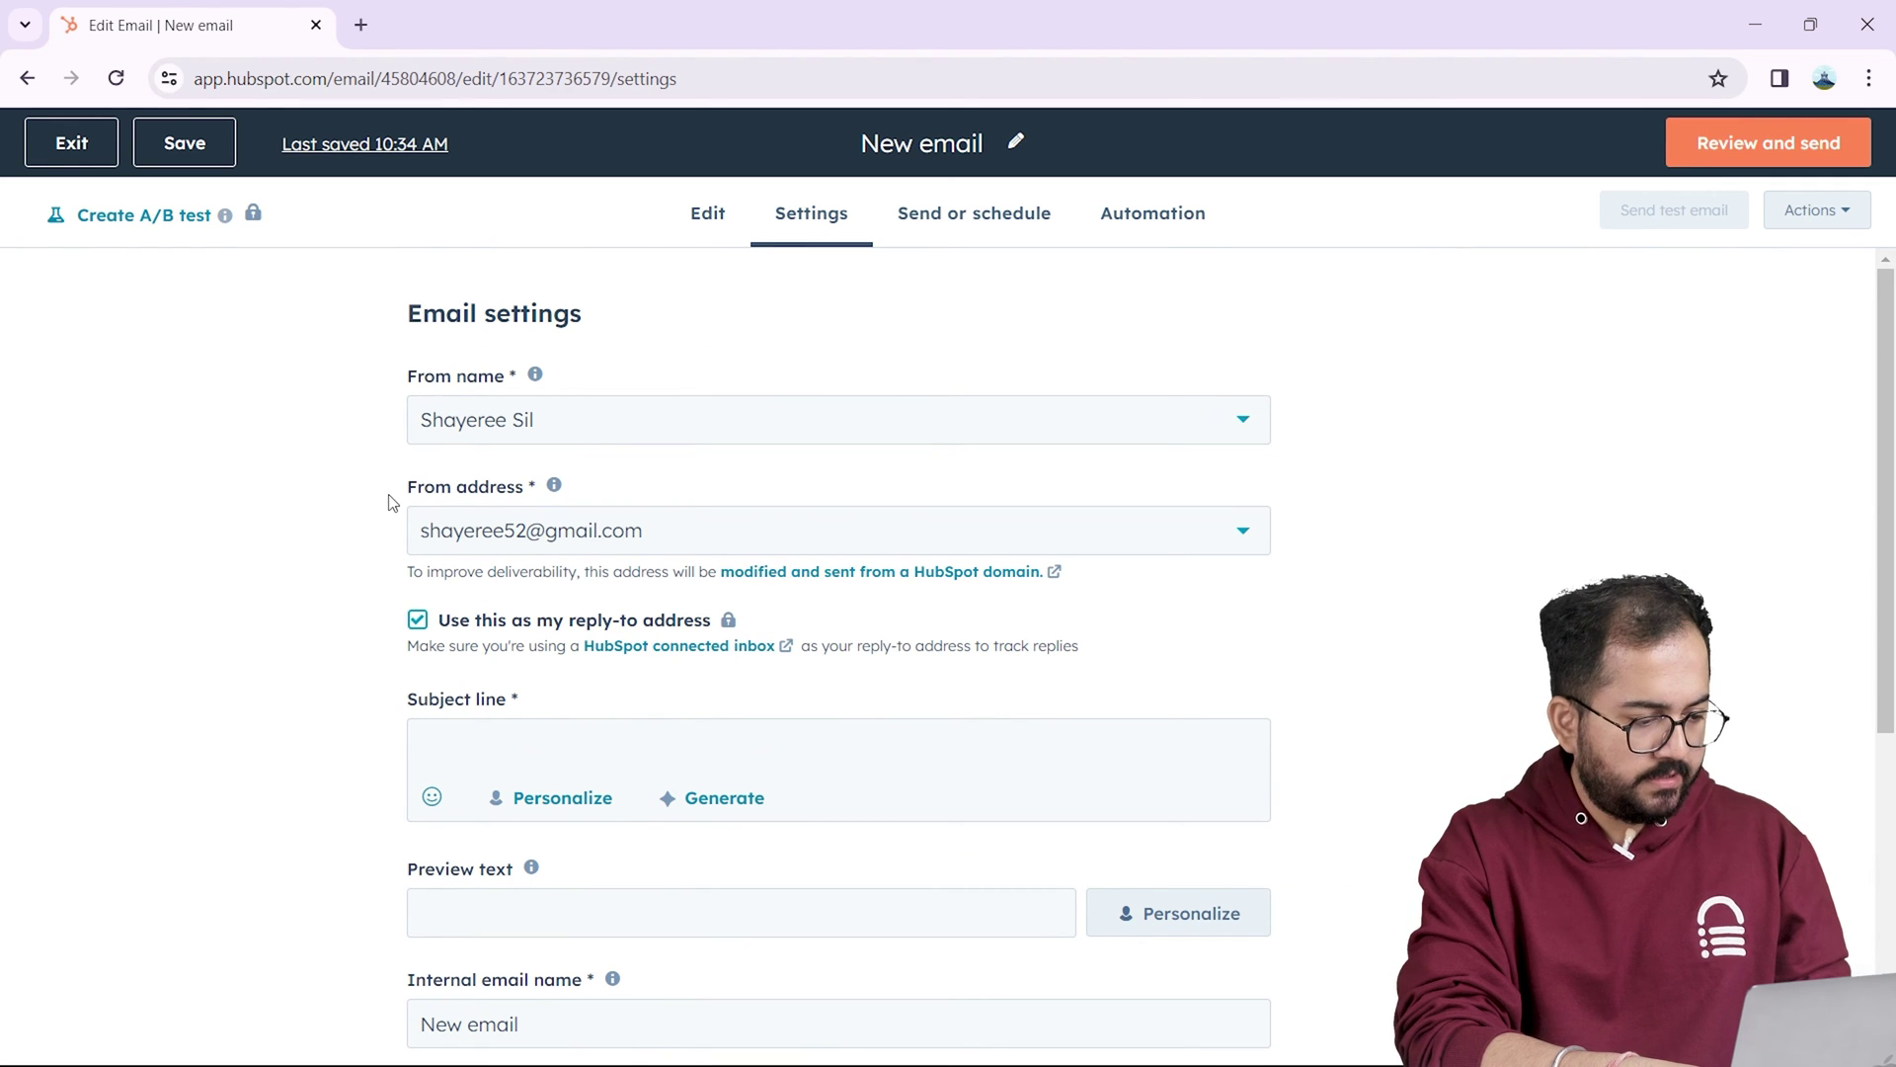
{"action": "left_click", "coordinate": [563, 423]}
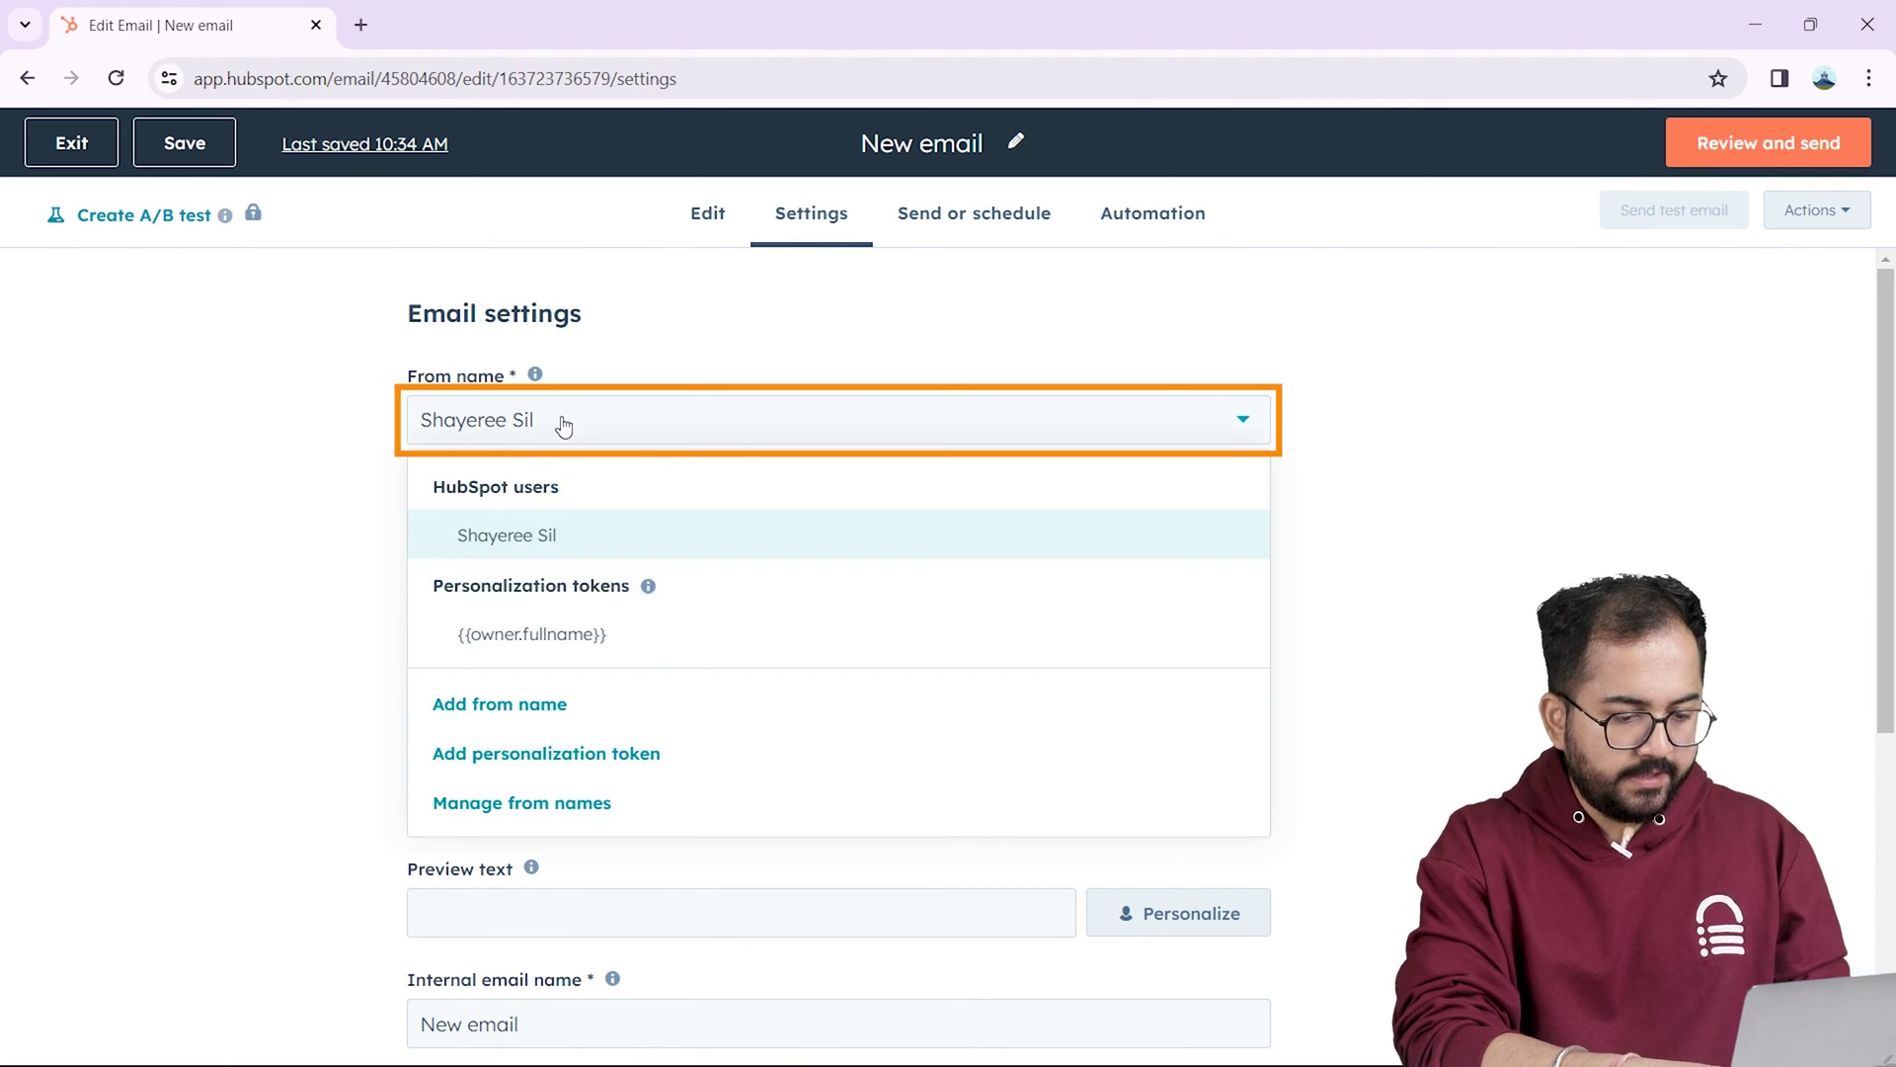
{"action": "left_click", "coordinate": [526, 718]}
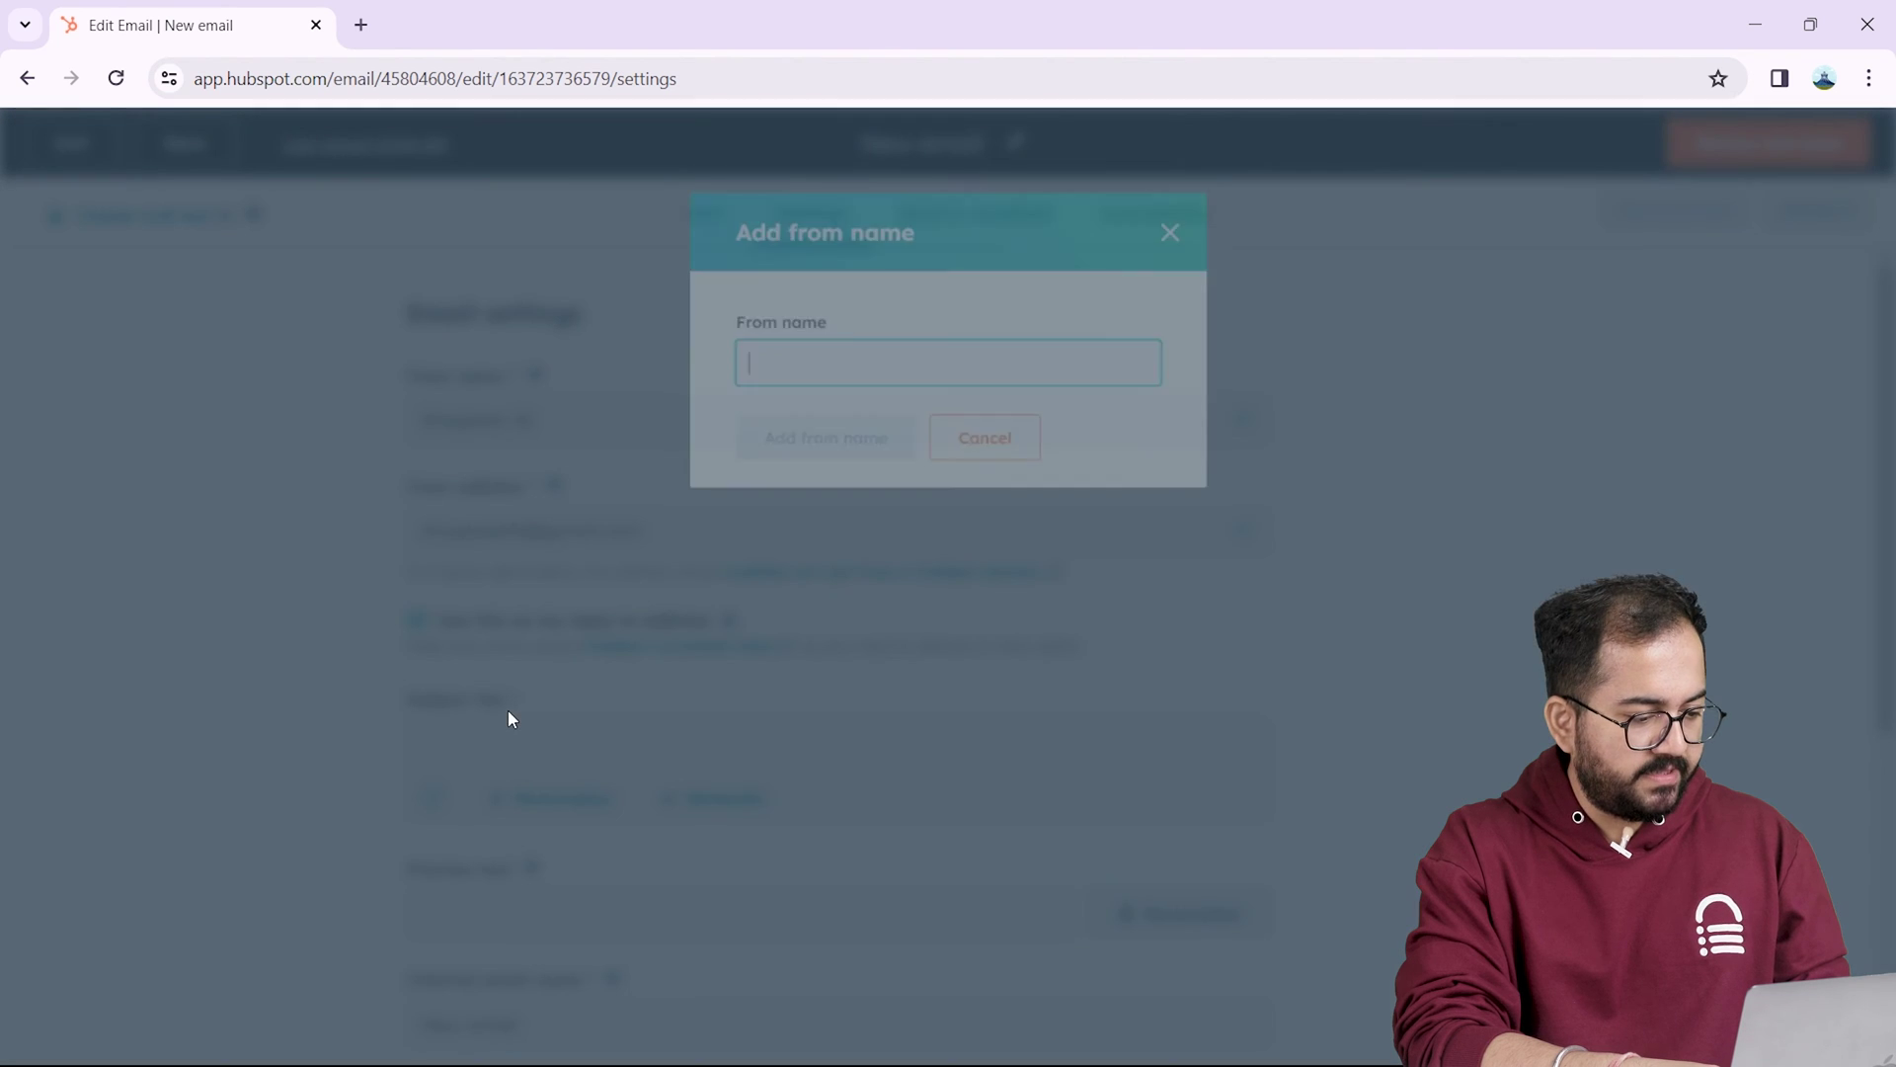
{"action": "type", "text": "Eyeslips.shop"}
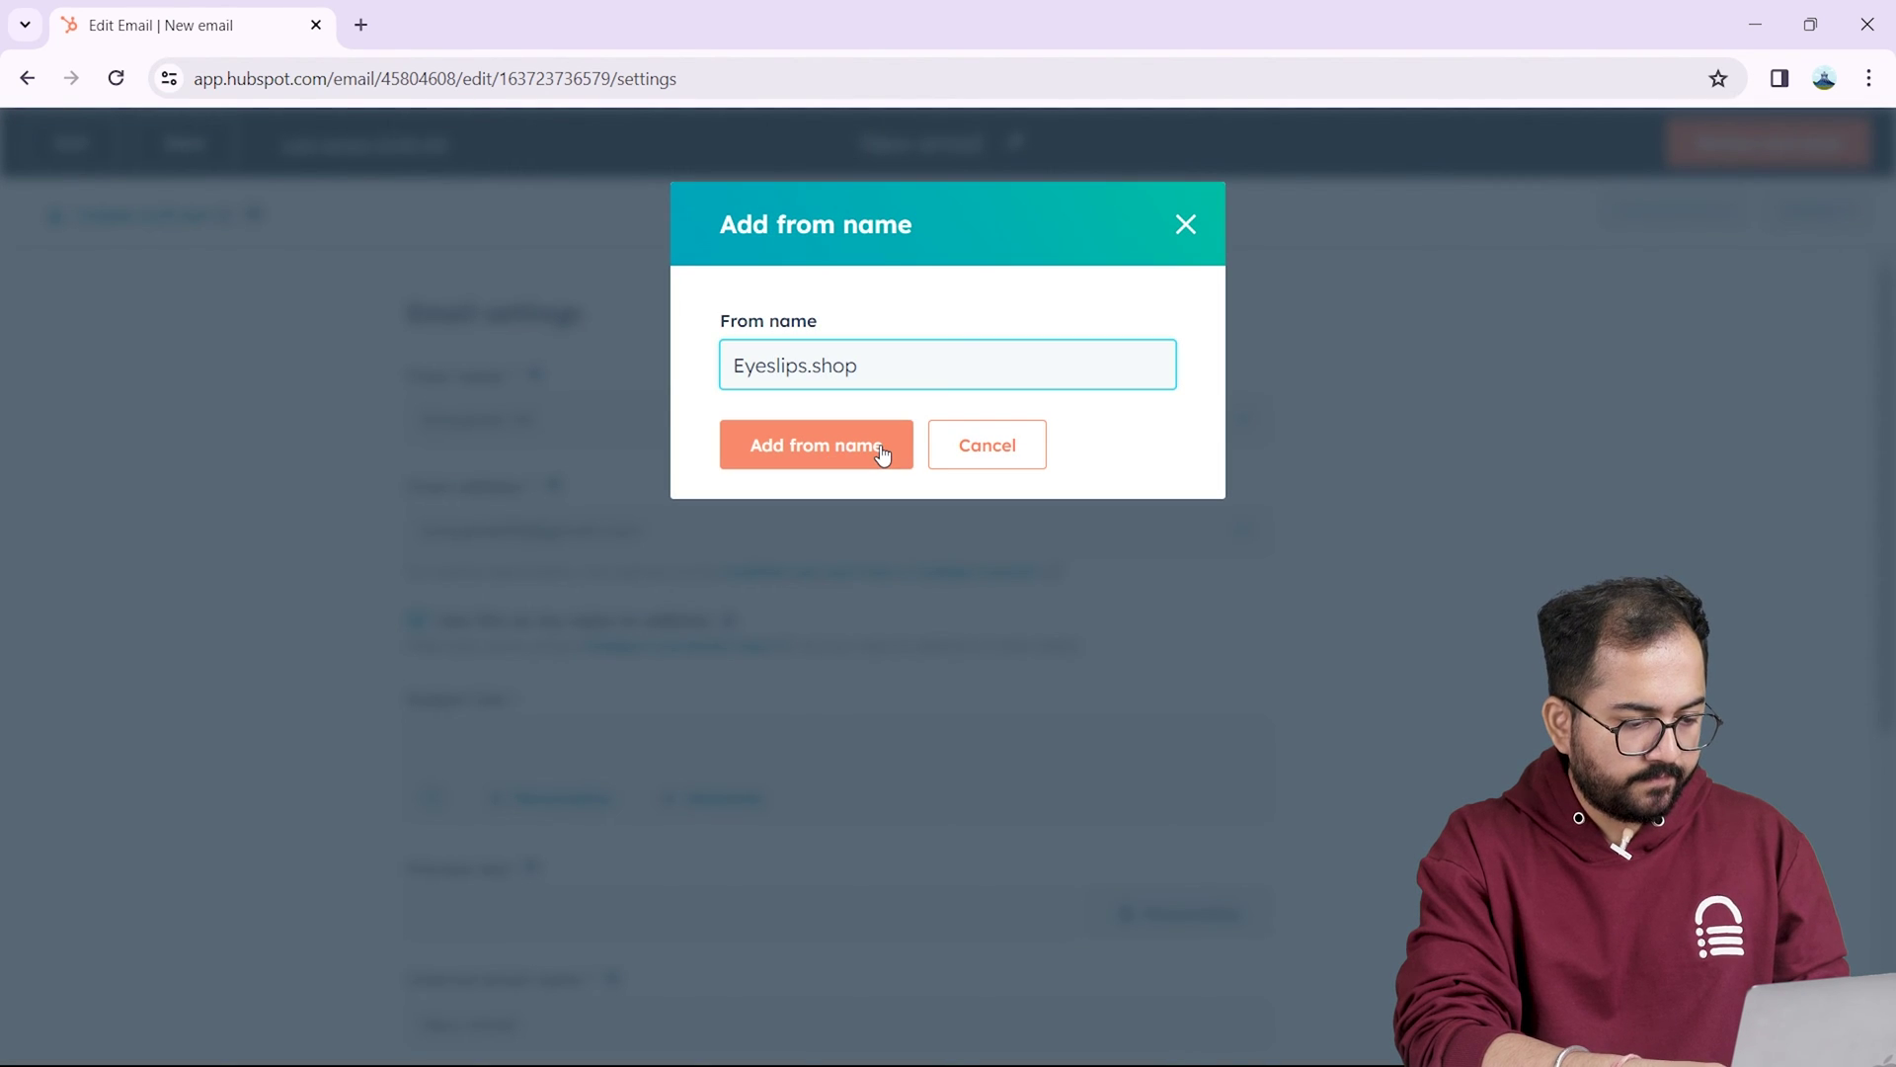
{"action": "left_click", "coordinate": [881, 452]}
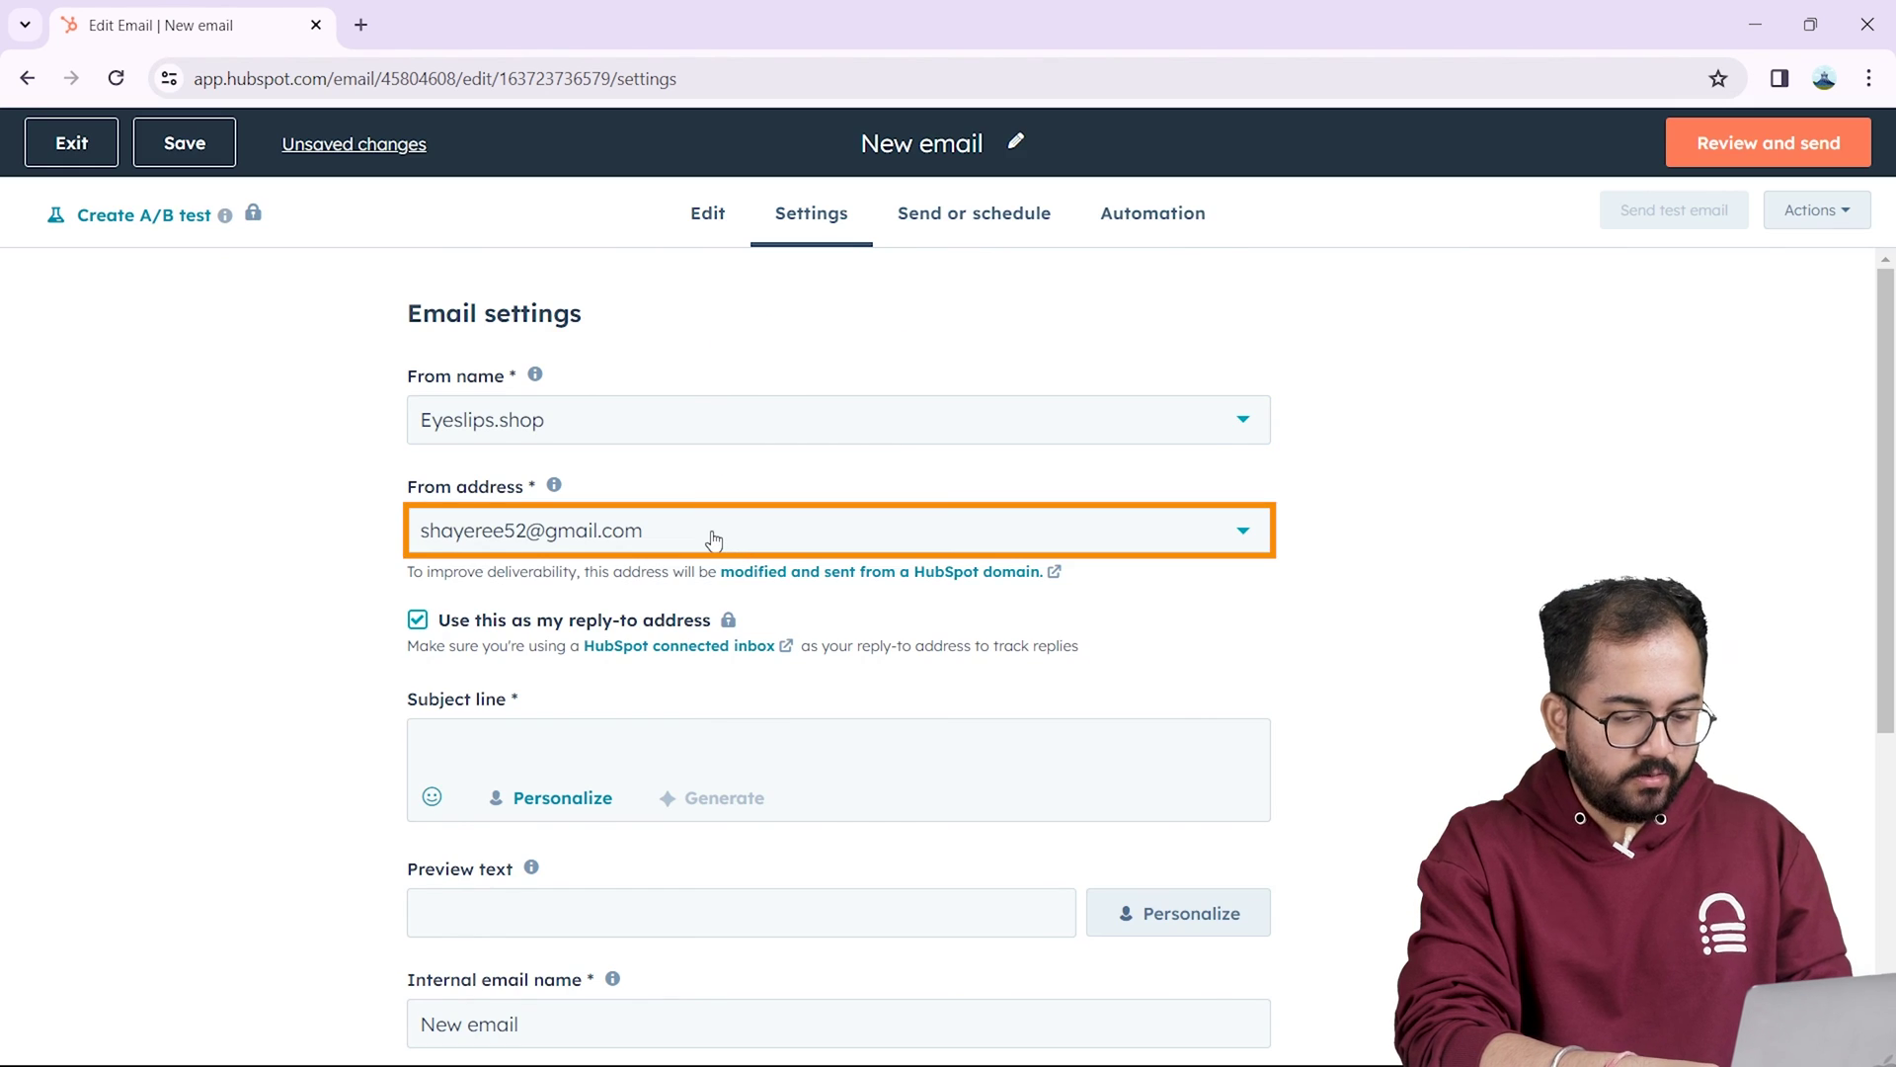
{"action": "left_click", "coordinate": [712, 539]}
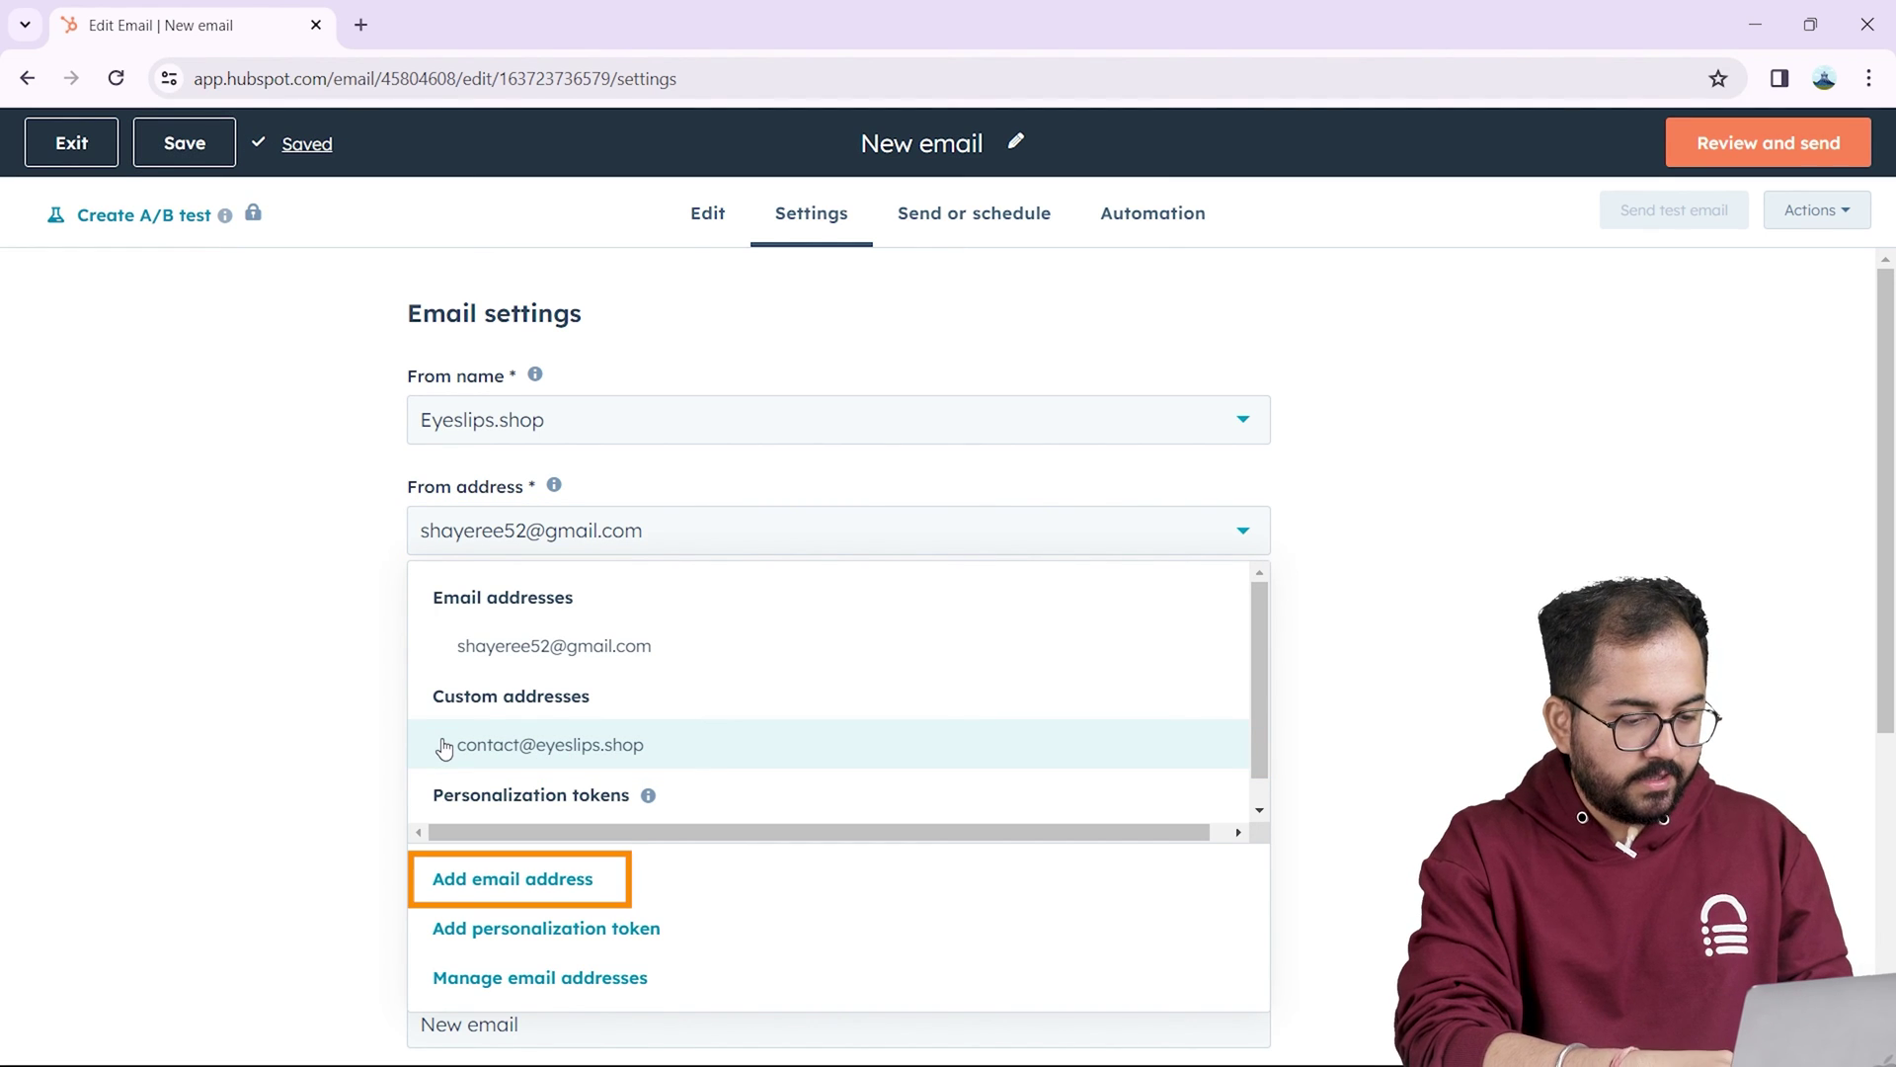
{"action": "left_click", "coordinate": [537, 887]}
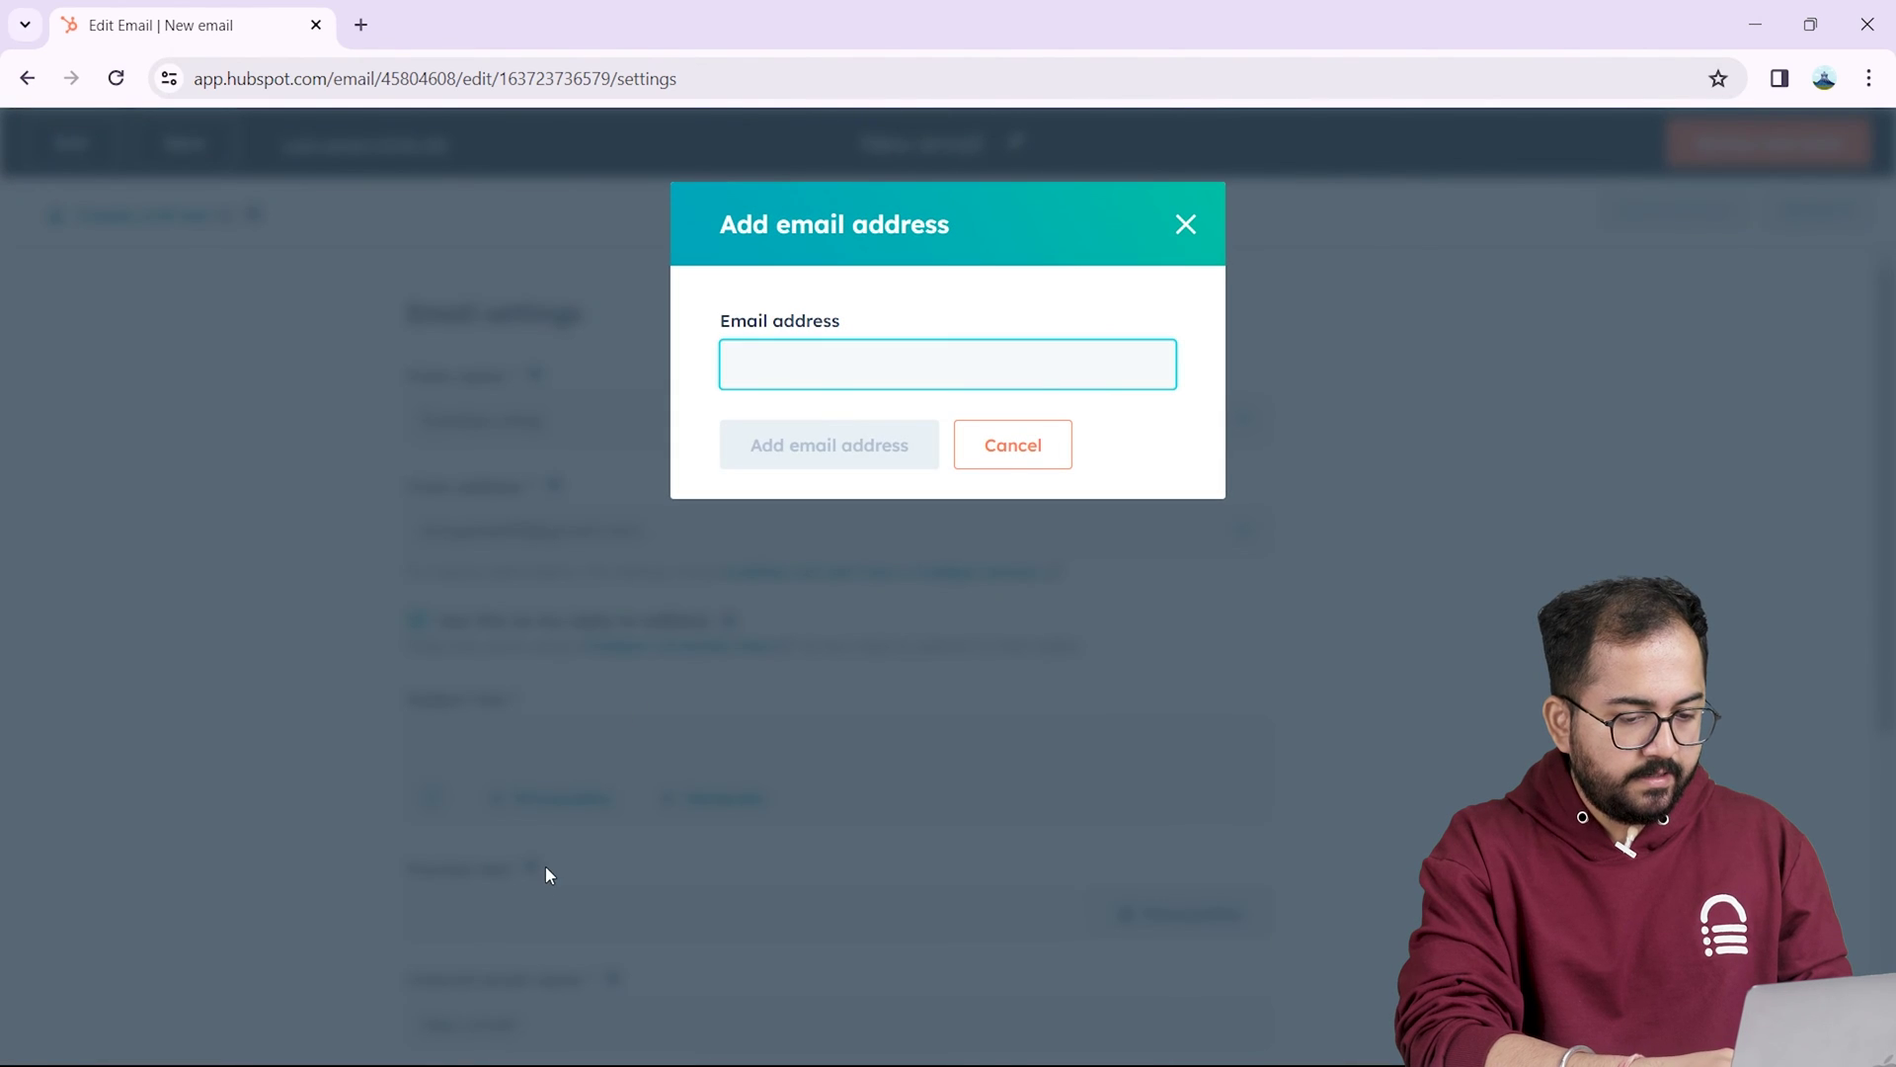
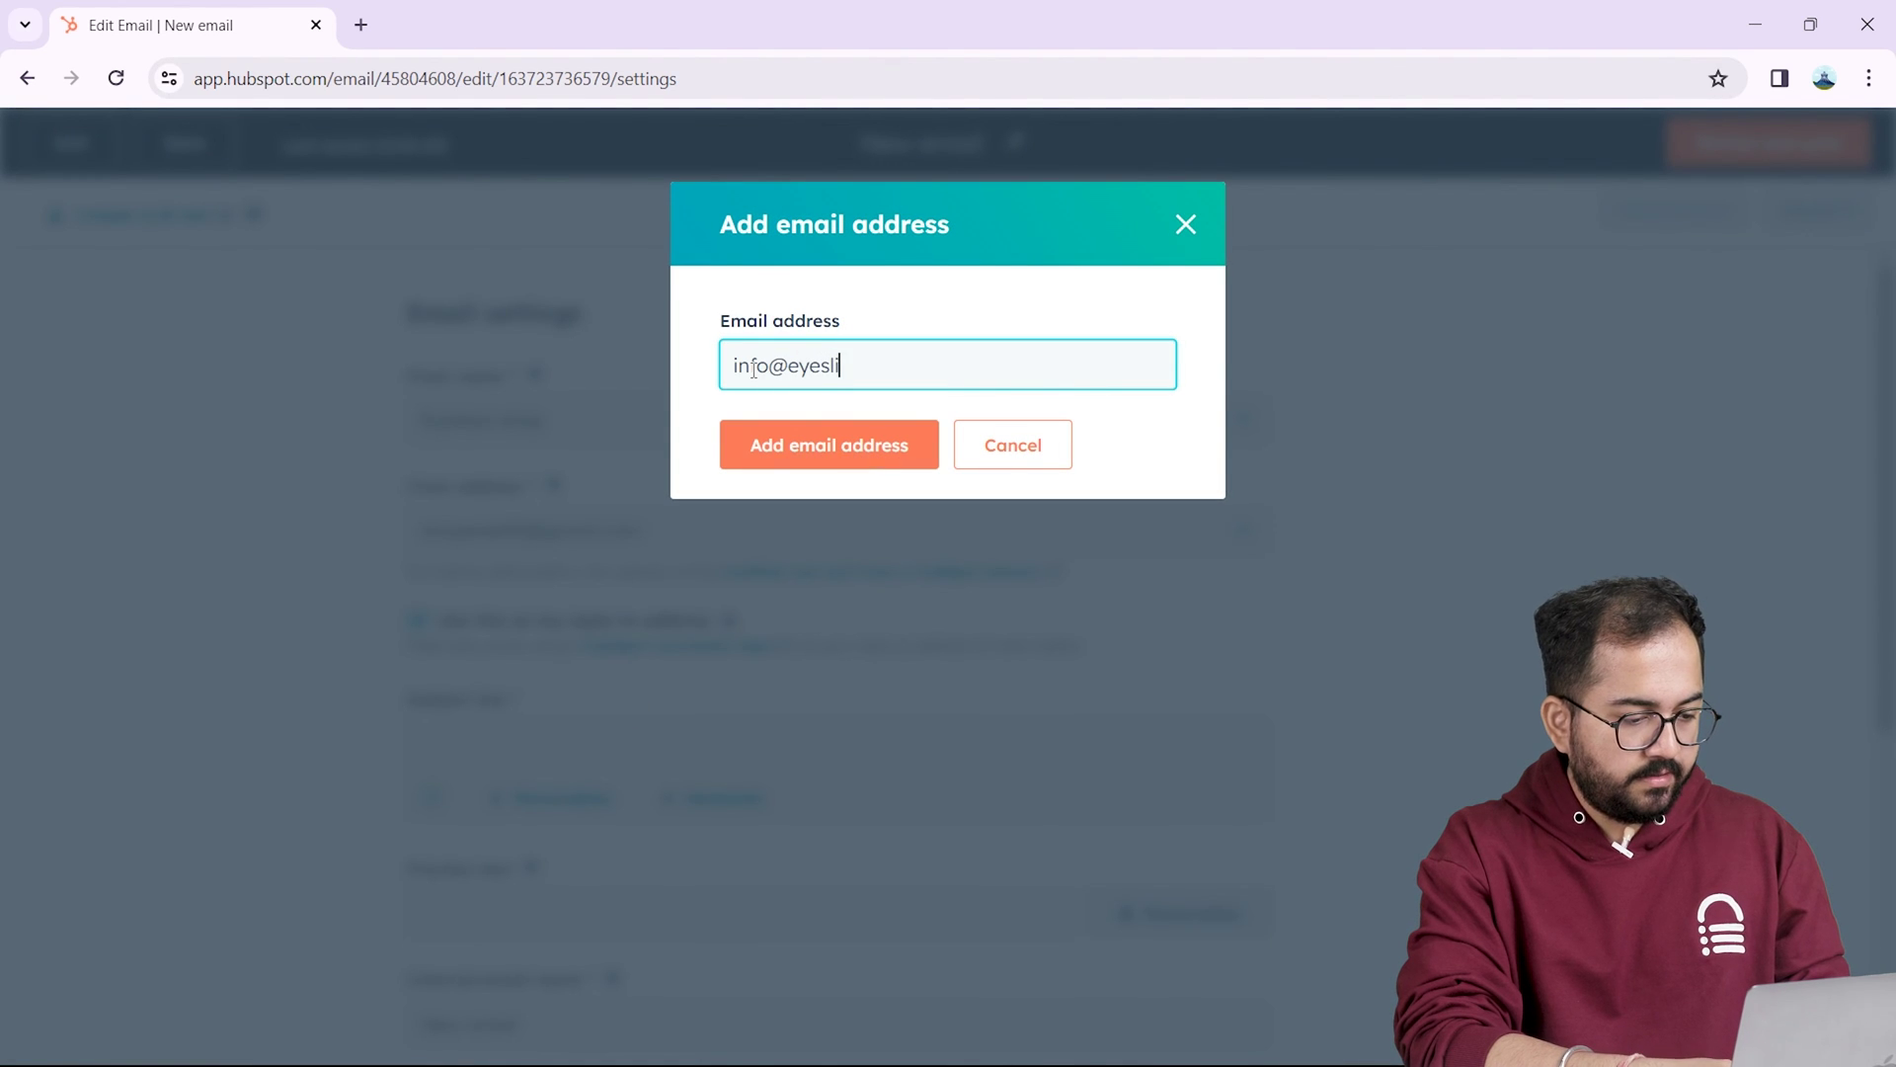
{"action": "left_click", "coordinate": [879, 449]}
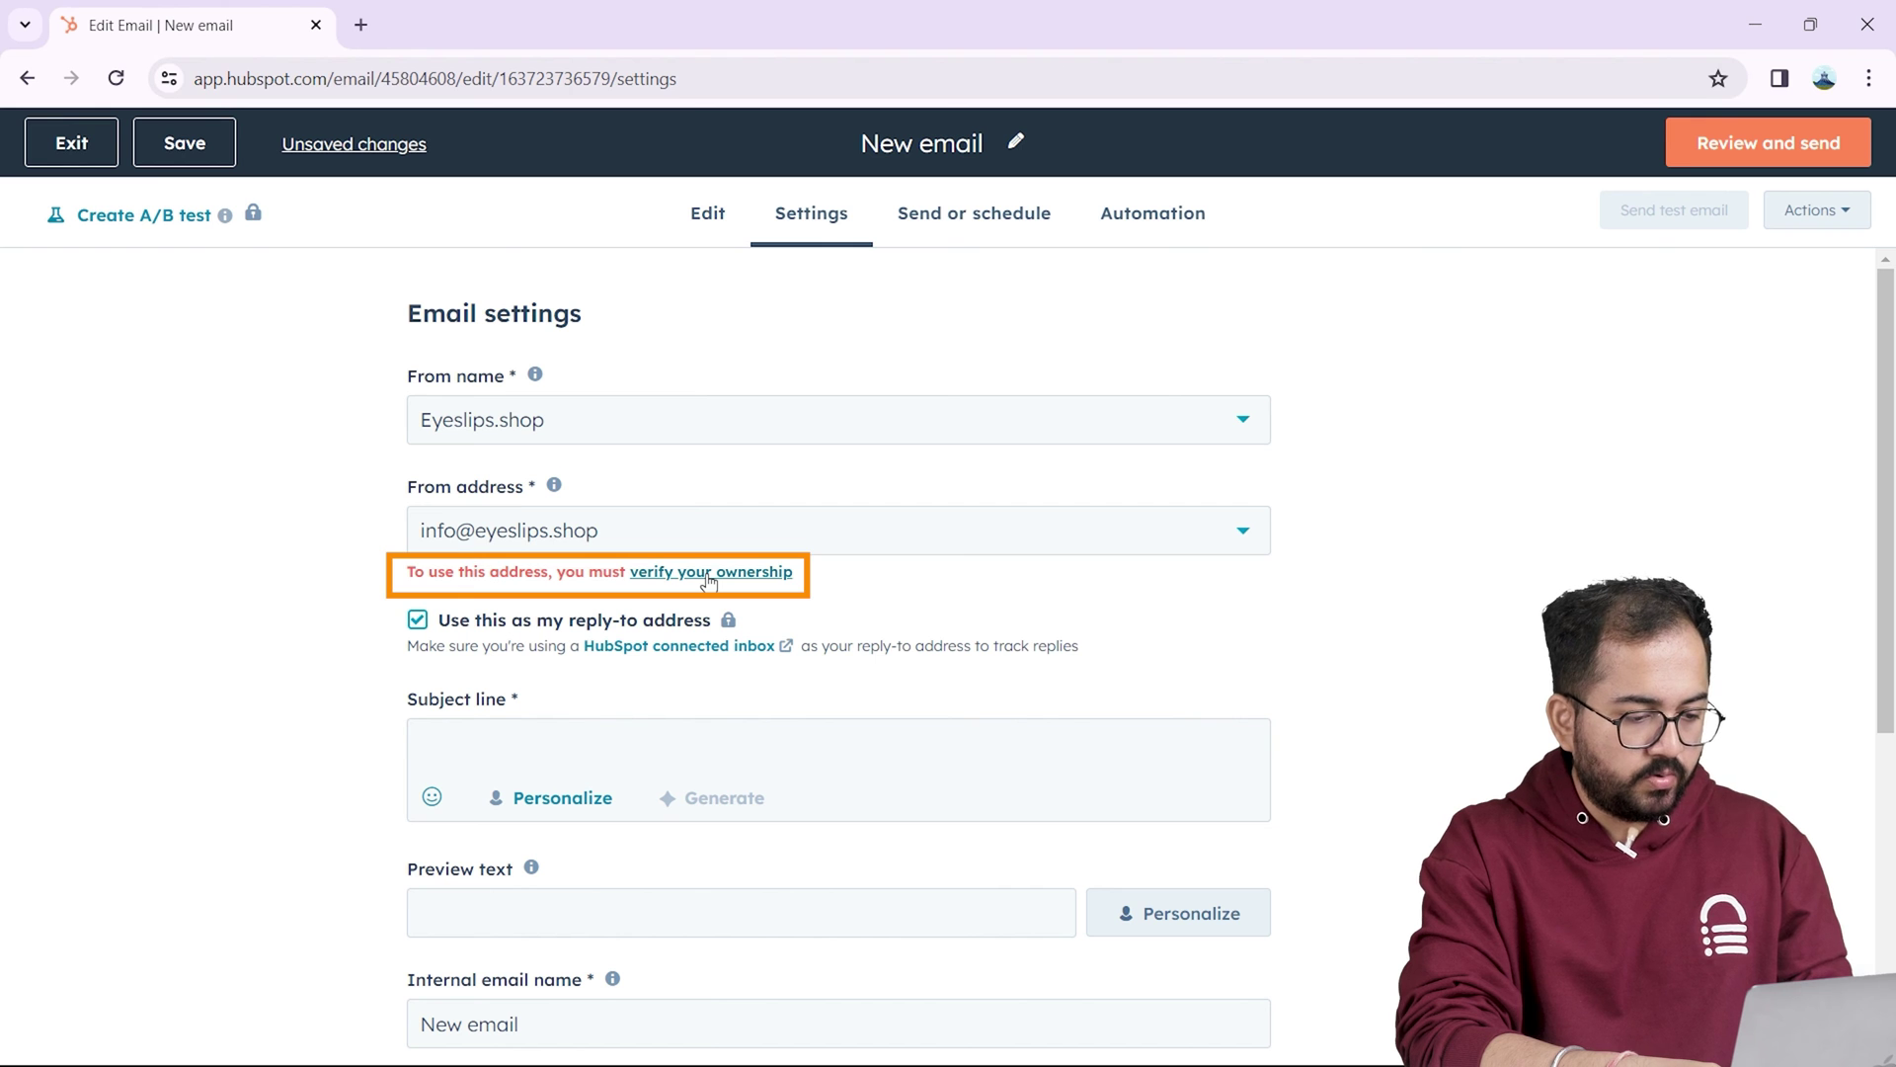
Step: Approve the eyeslips.shop sender address via HubSpot's Gmail verification message, then reload the Edit Email tab
{"action": "left_click", "coordinate": [708, 574]}
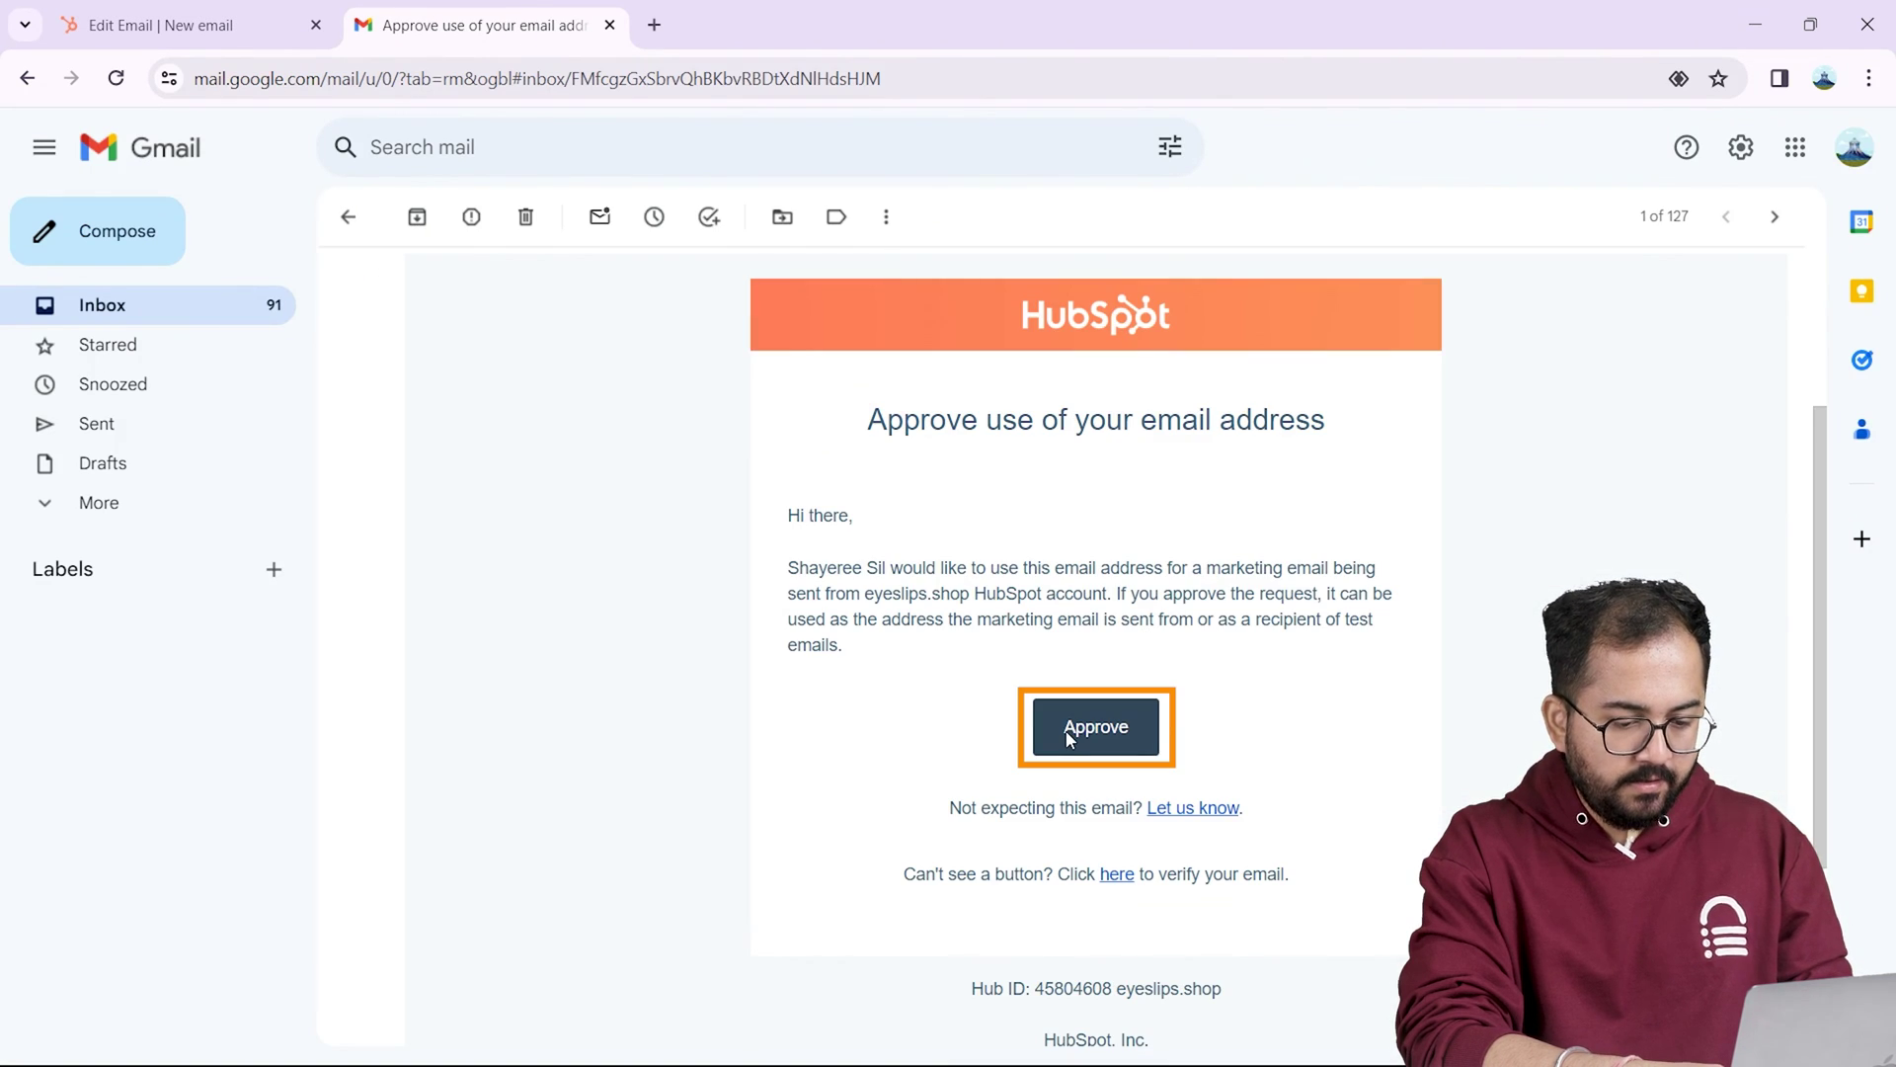
{"action": "left_click", "coordinate": [1070, 739]}
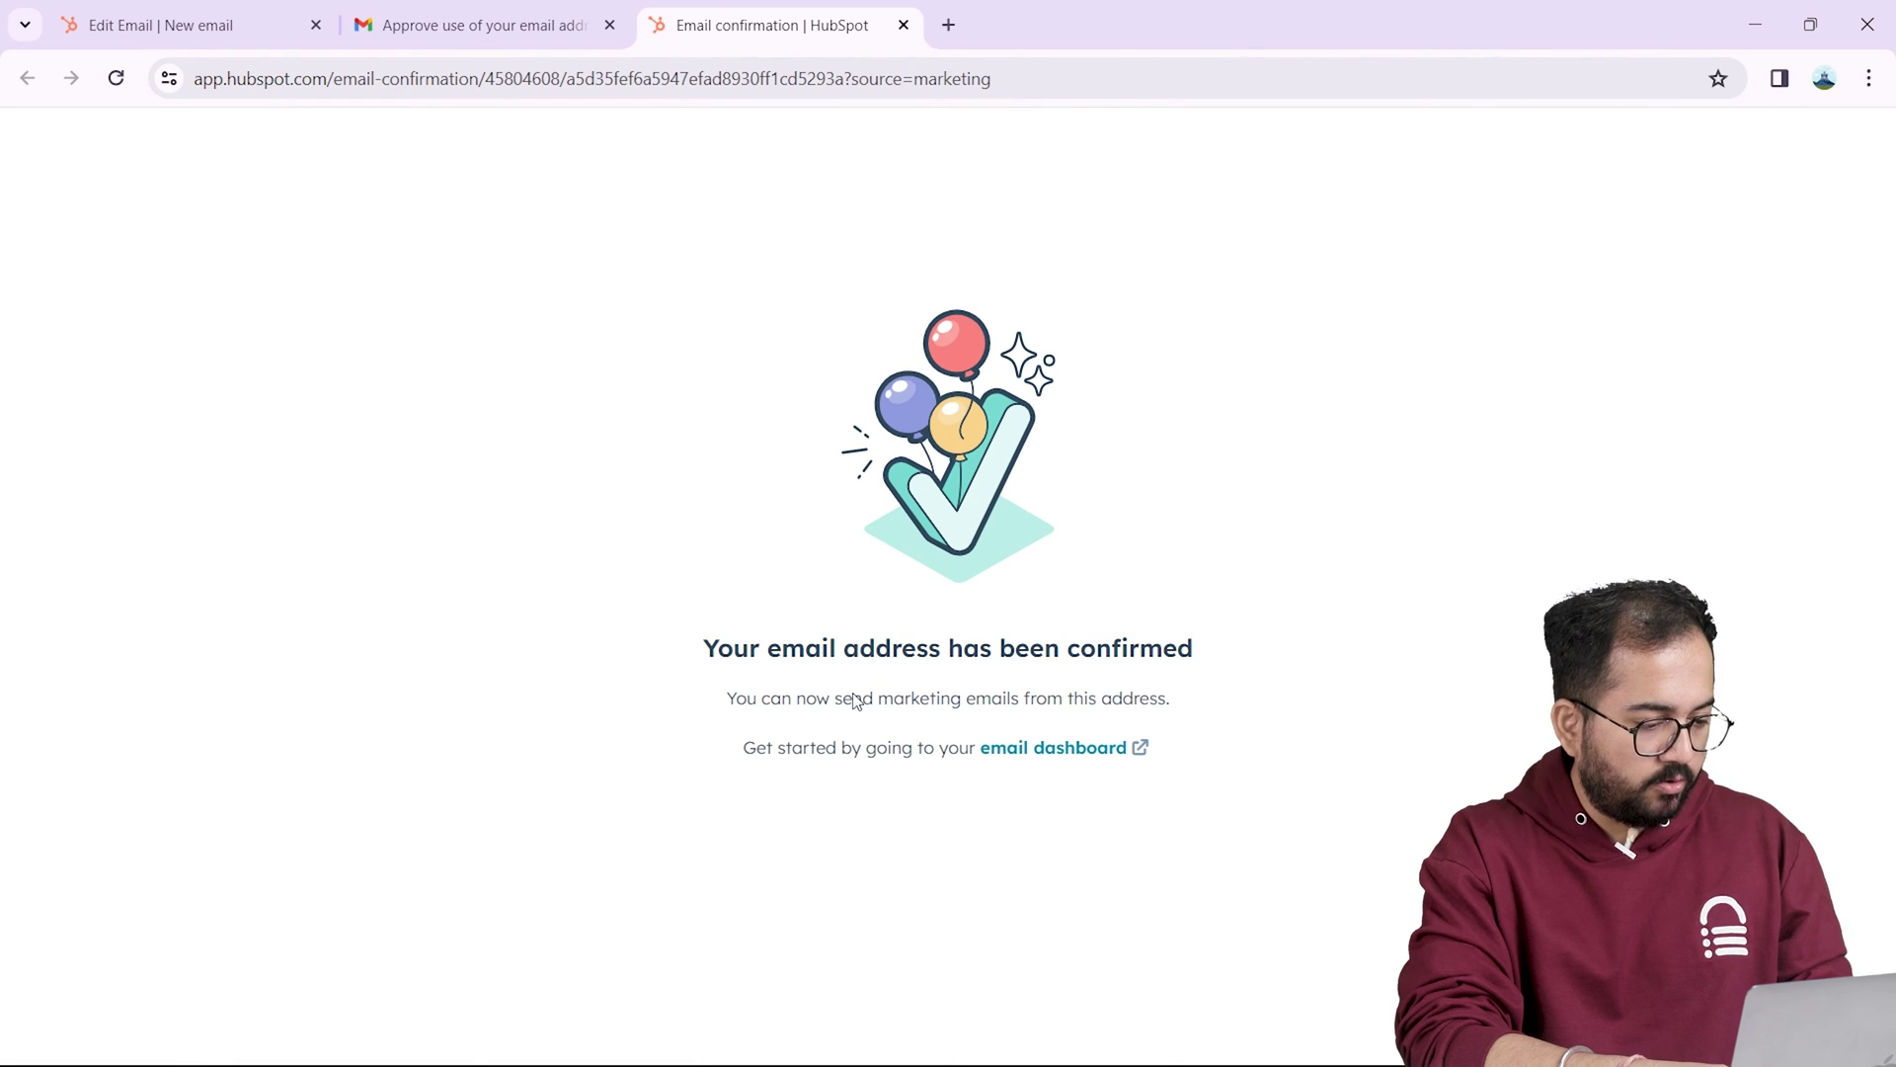
{"action": "left_click", "coordinate": [176, 27]}
{"action": "key", "text": "F5"}
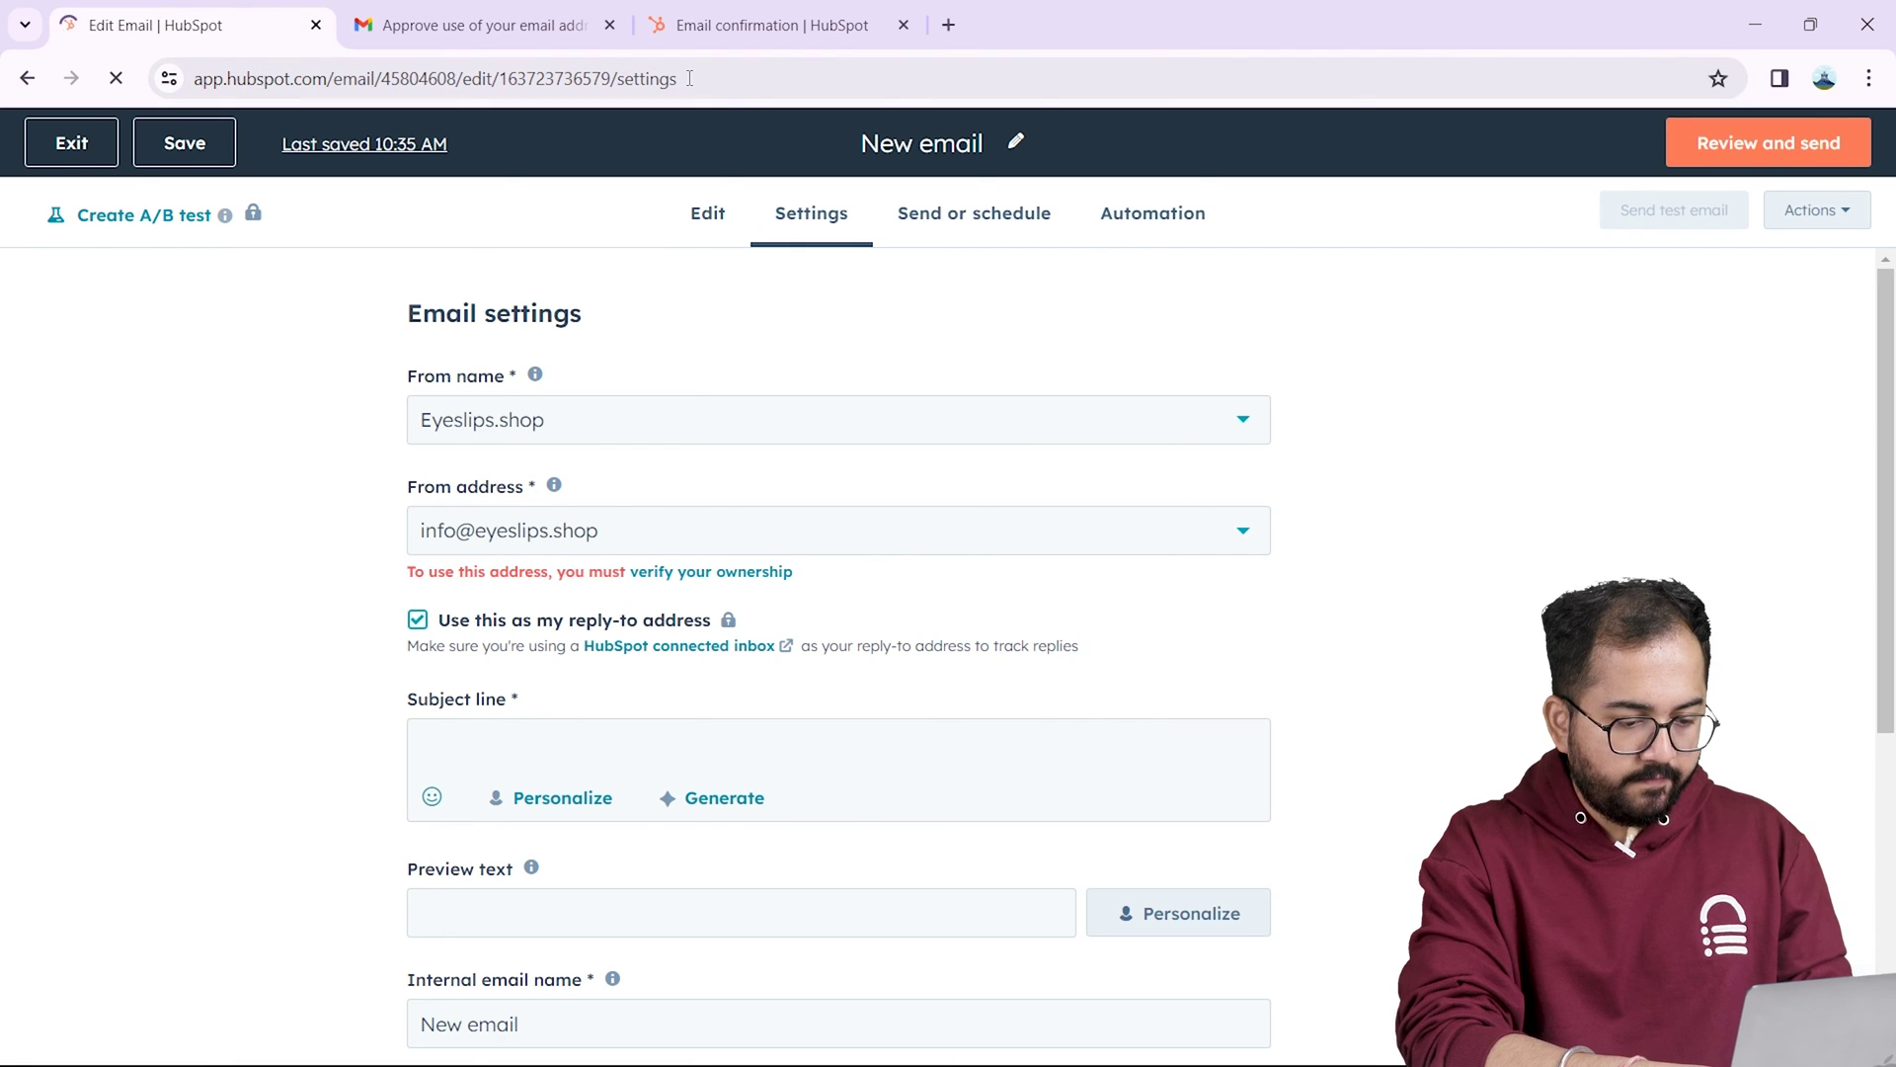
Step: Choose the eyeslips.shop contact address as the From address
{"action": "left_click", "coordinate": [642, 553]}
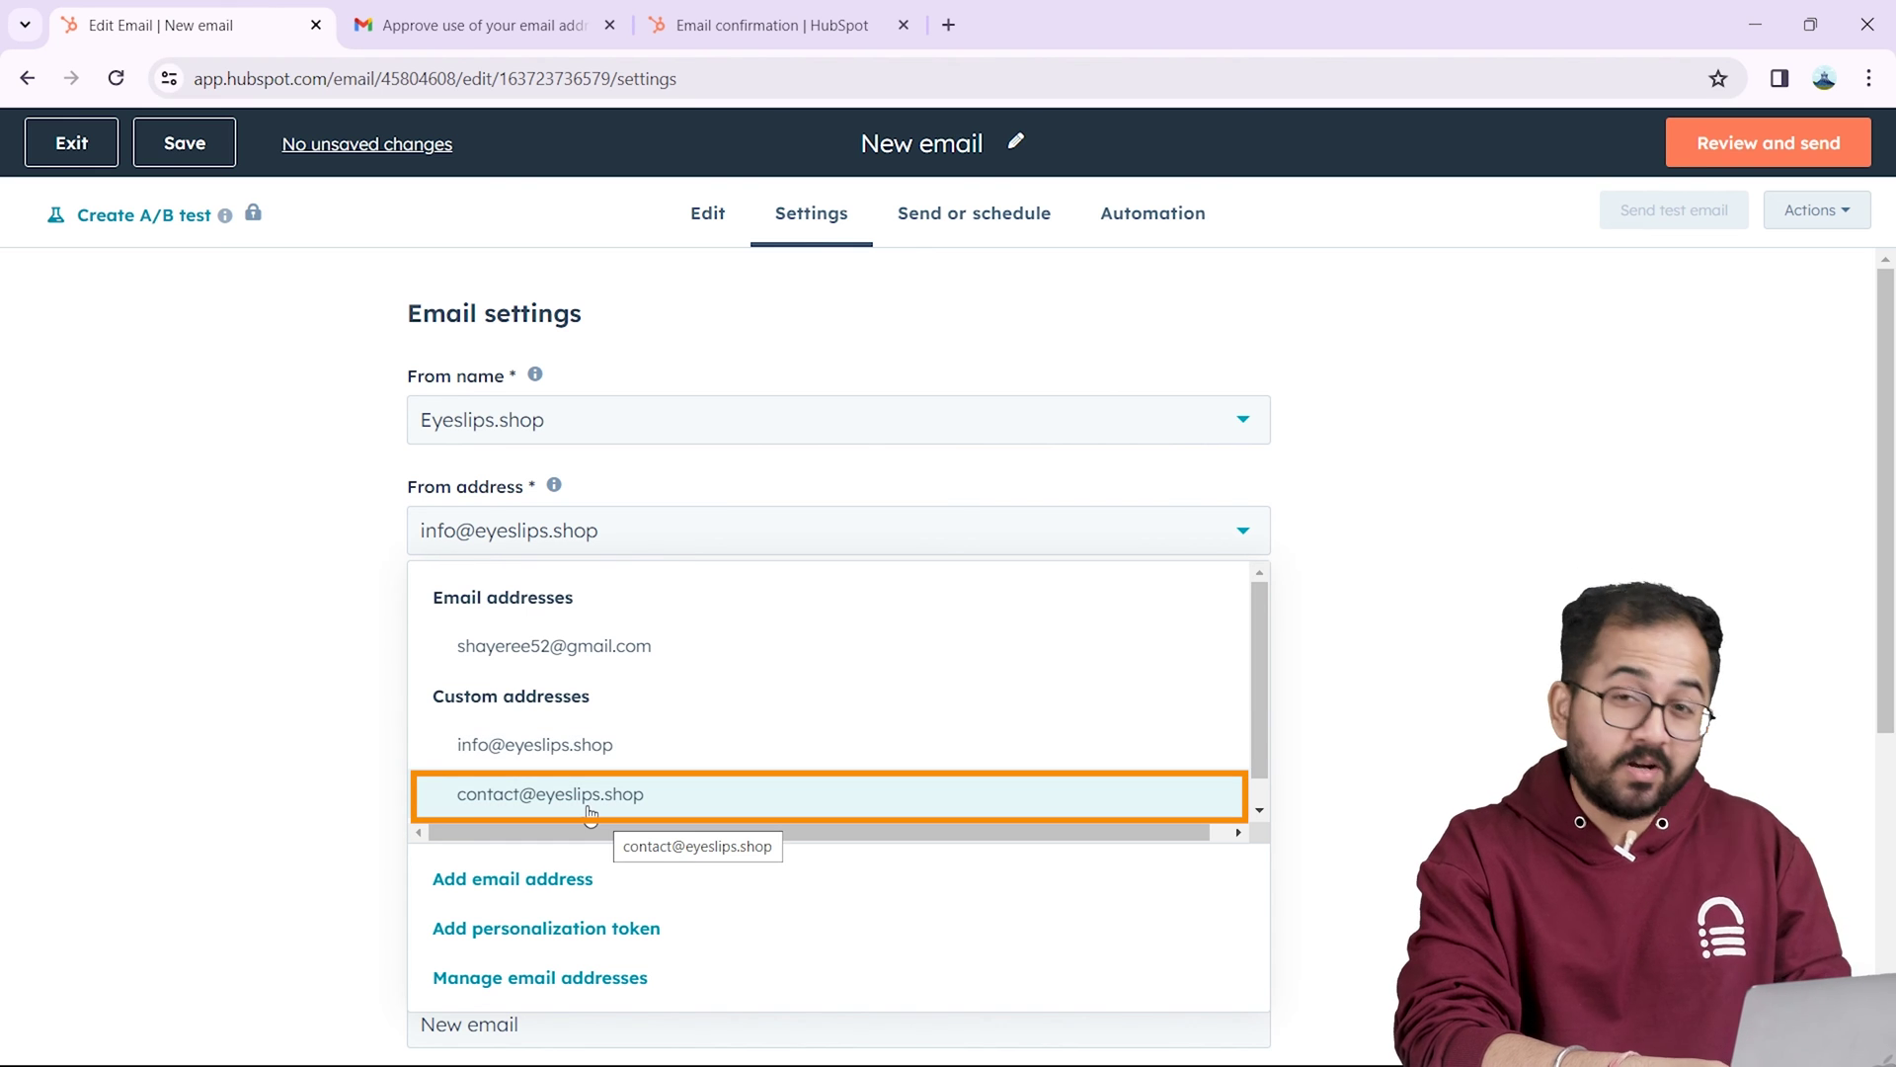
{"action": "left_click", "coordinate": [641, 553]}
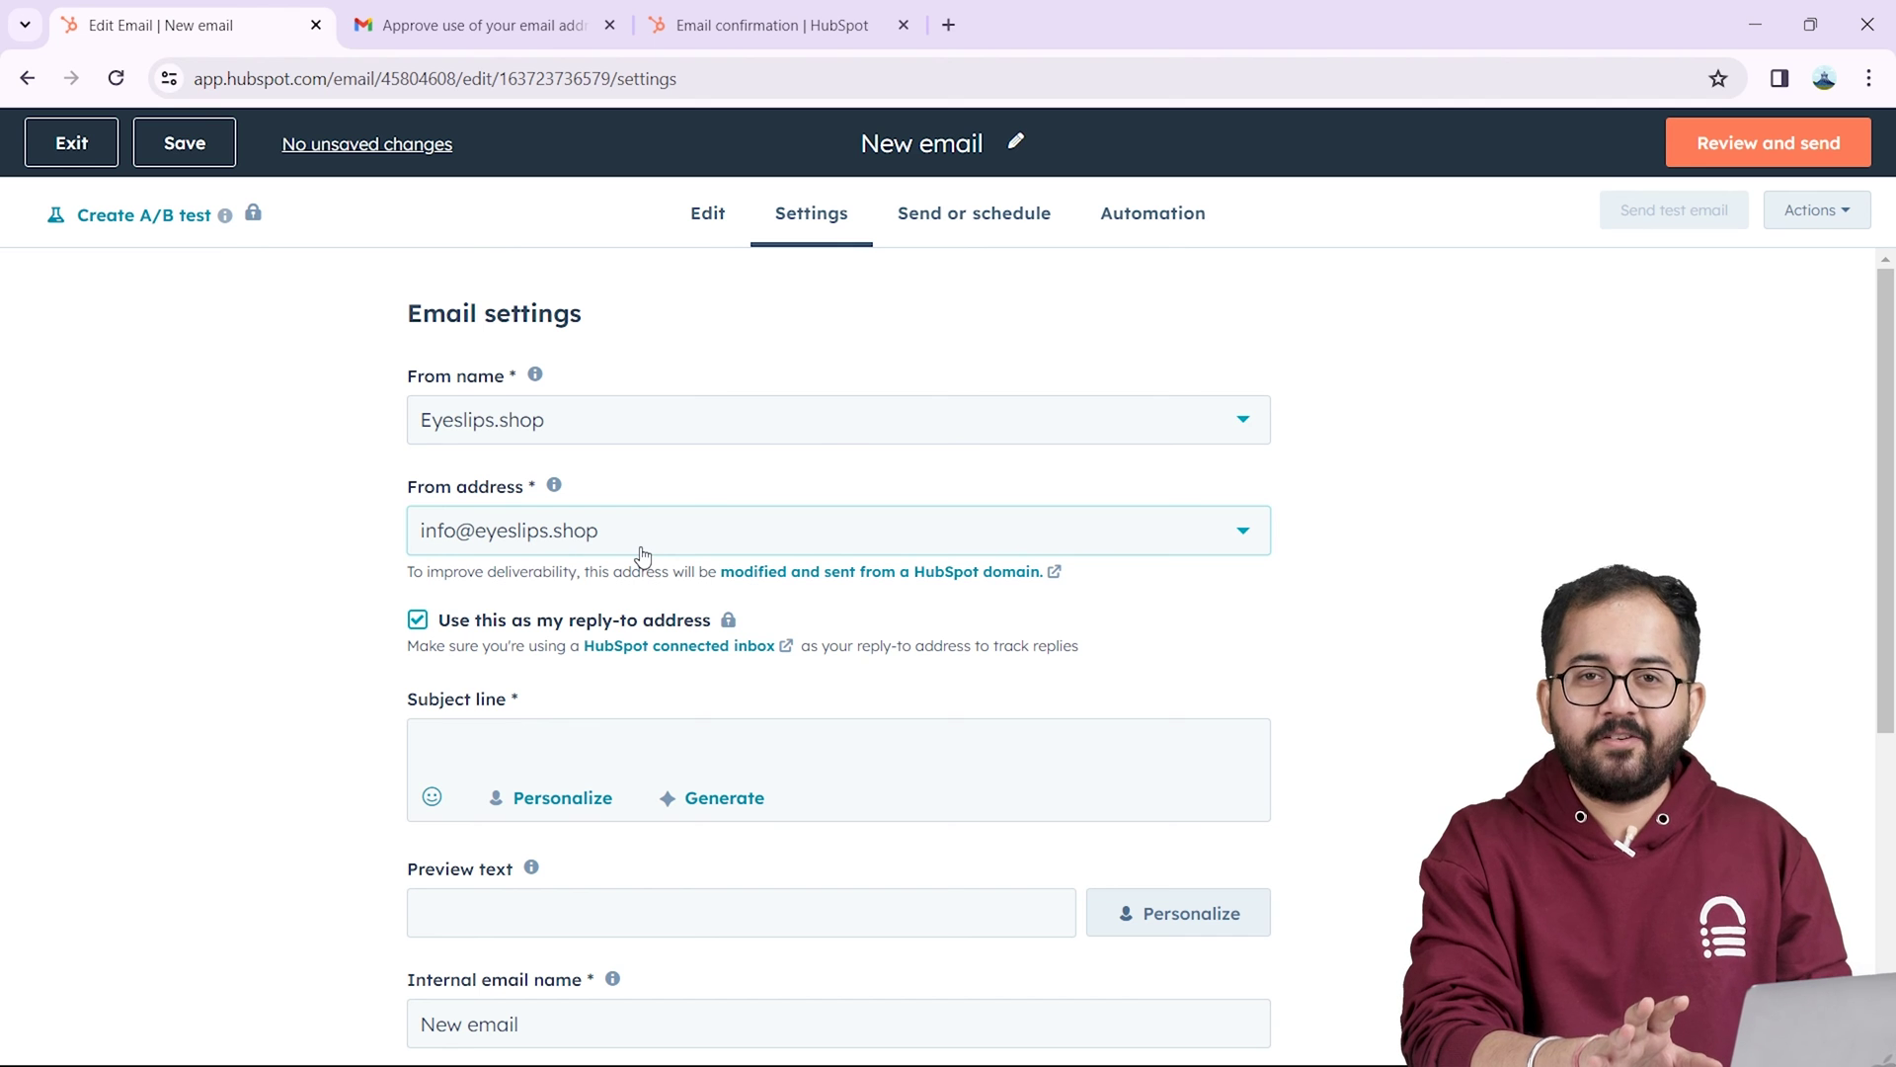
{"action": "left_click", "coordinate": [642, 553]}
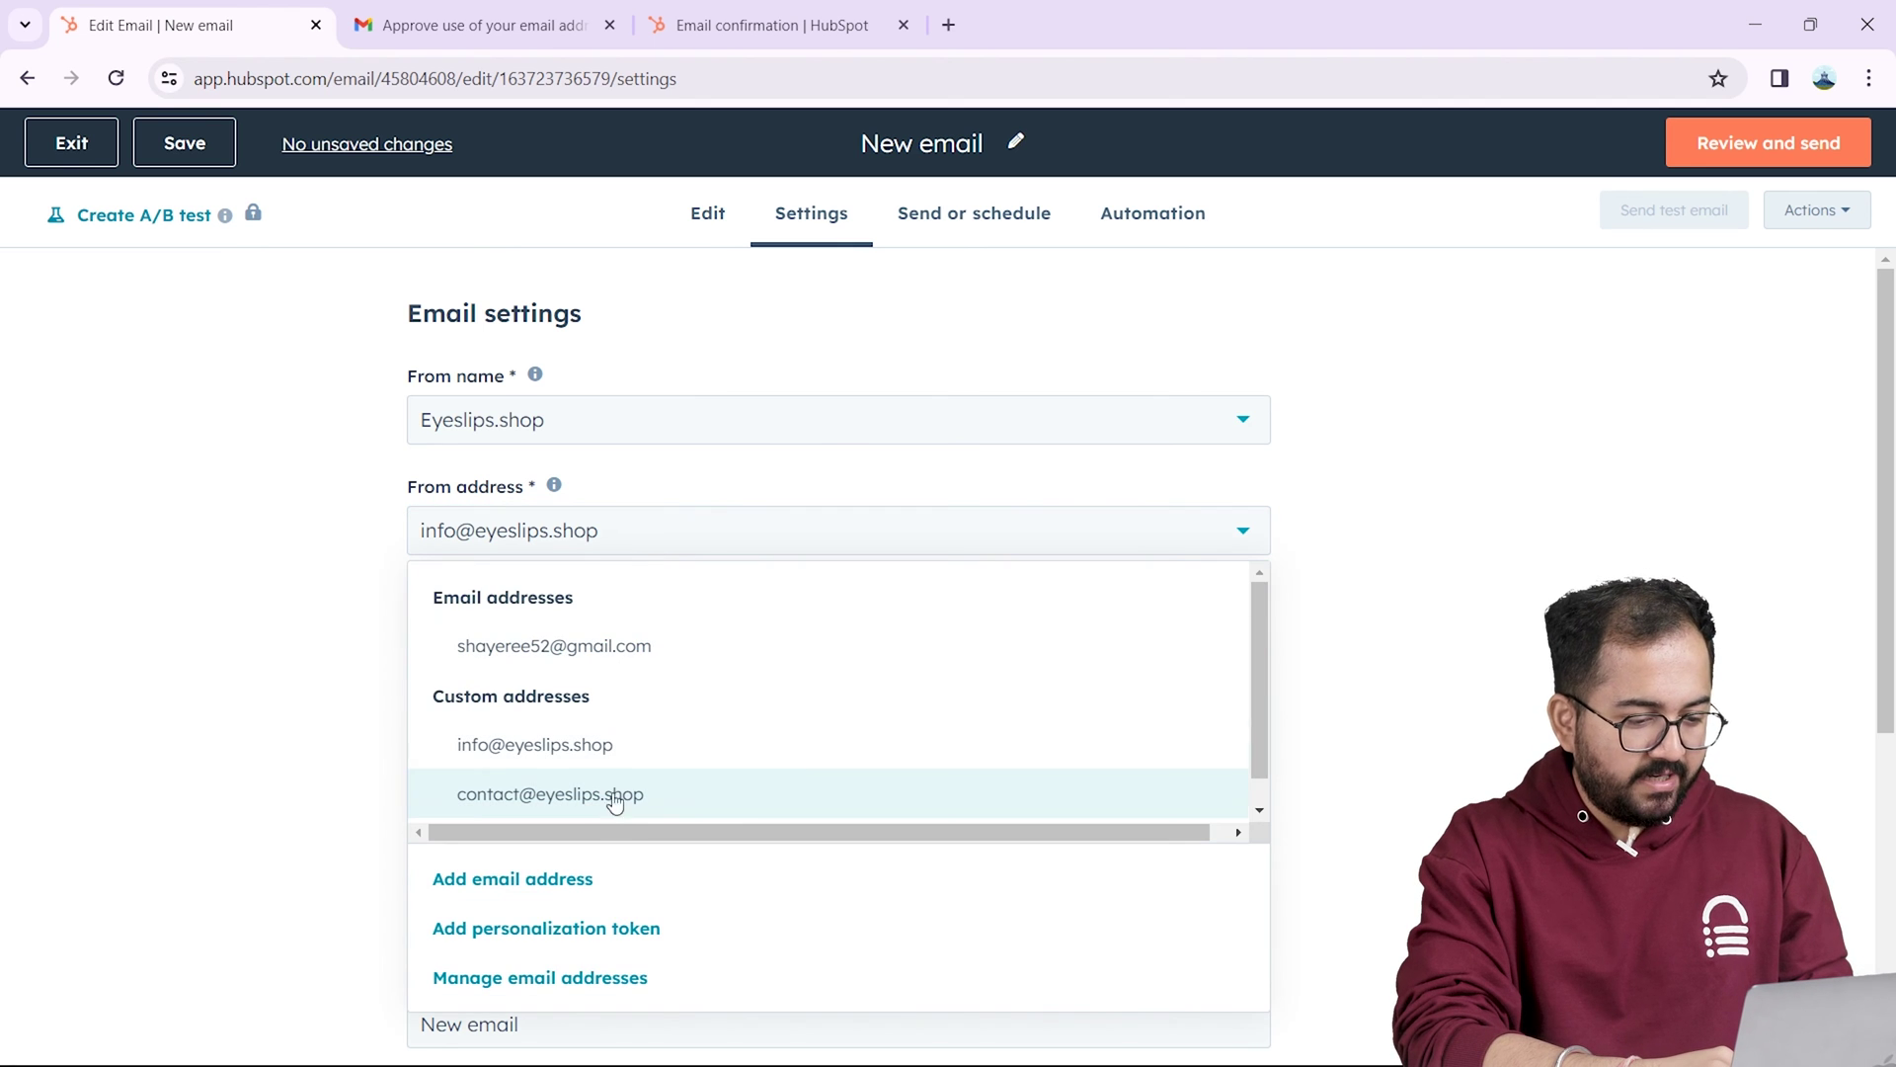
{"action": "left_click", "coordinate": [540, 748]}
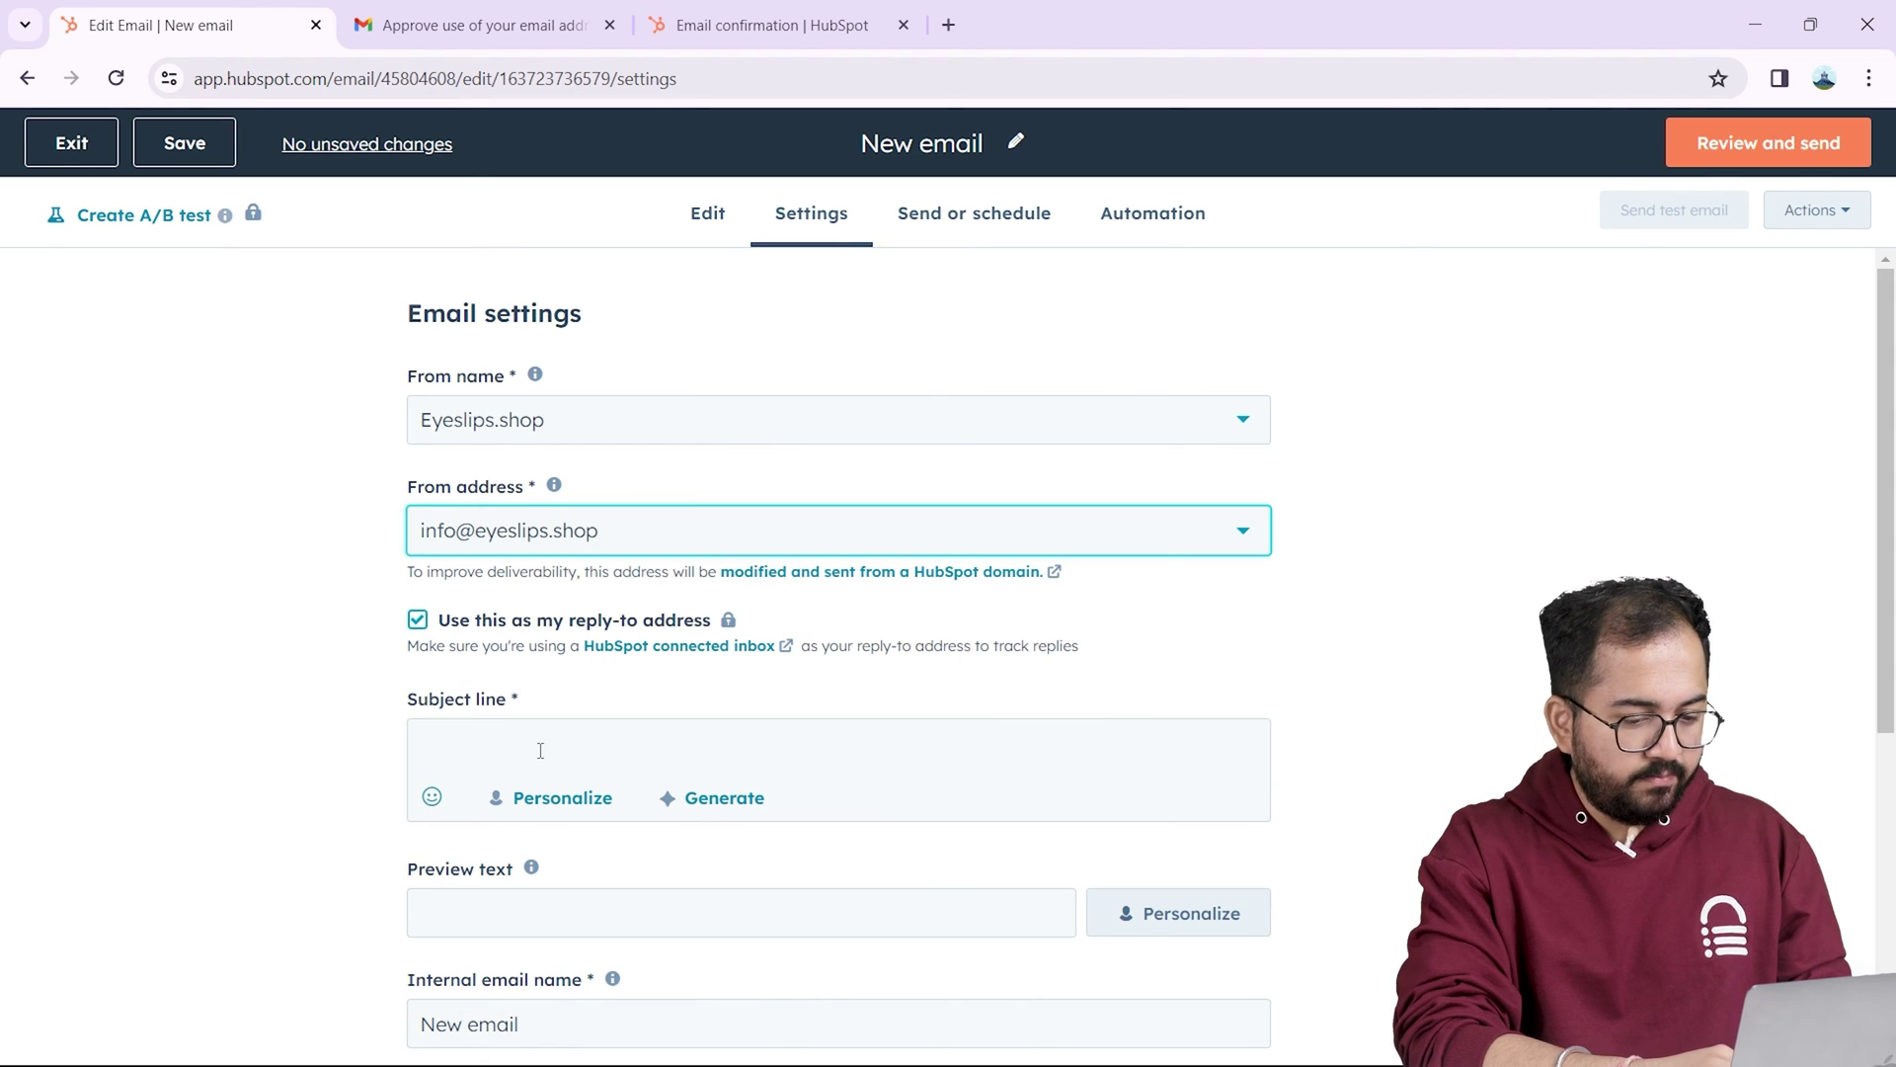
Step: Set subject 'Welcome to our website!' and preview text 'Hey… We are very glad you subscribed…', signed Eyeslips.shop
{"action": "left_click", "coordinate": [540, 749]}
{"action": "type", "text": "Welcome to our website!"}
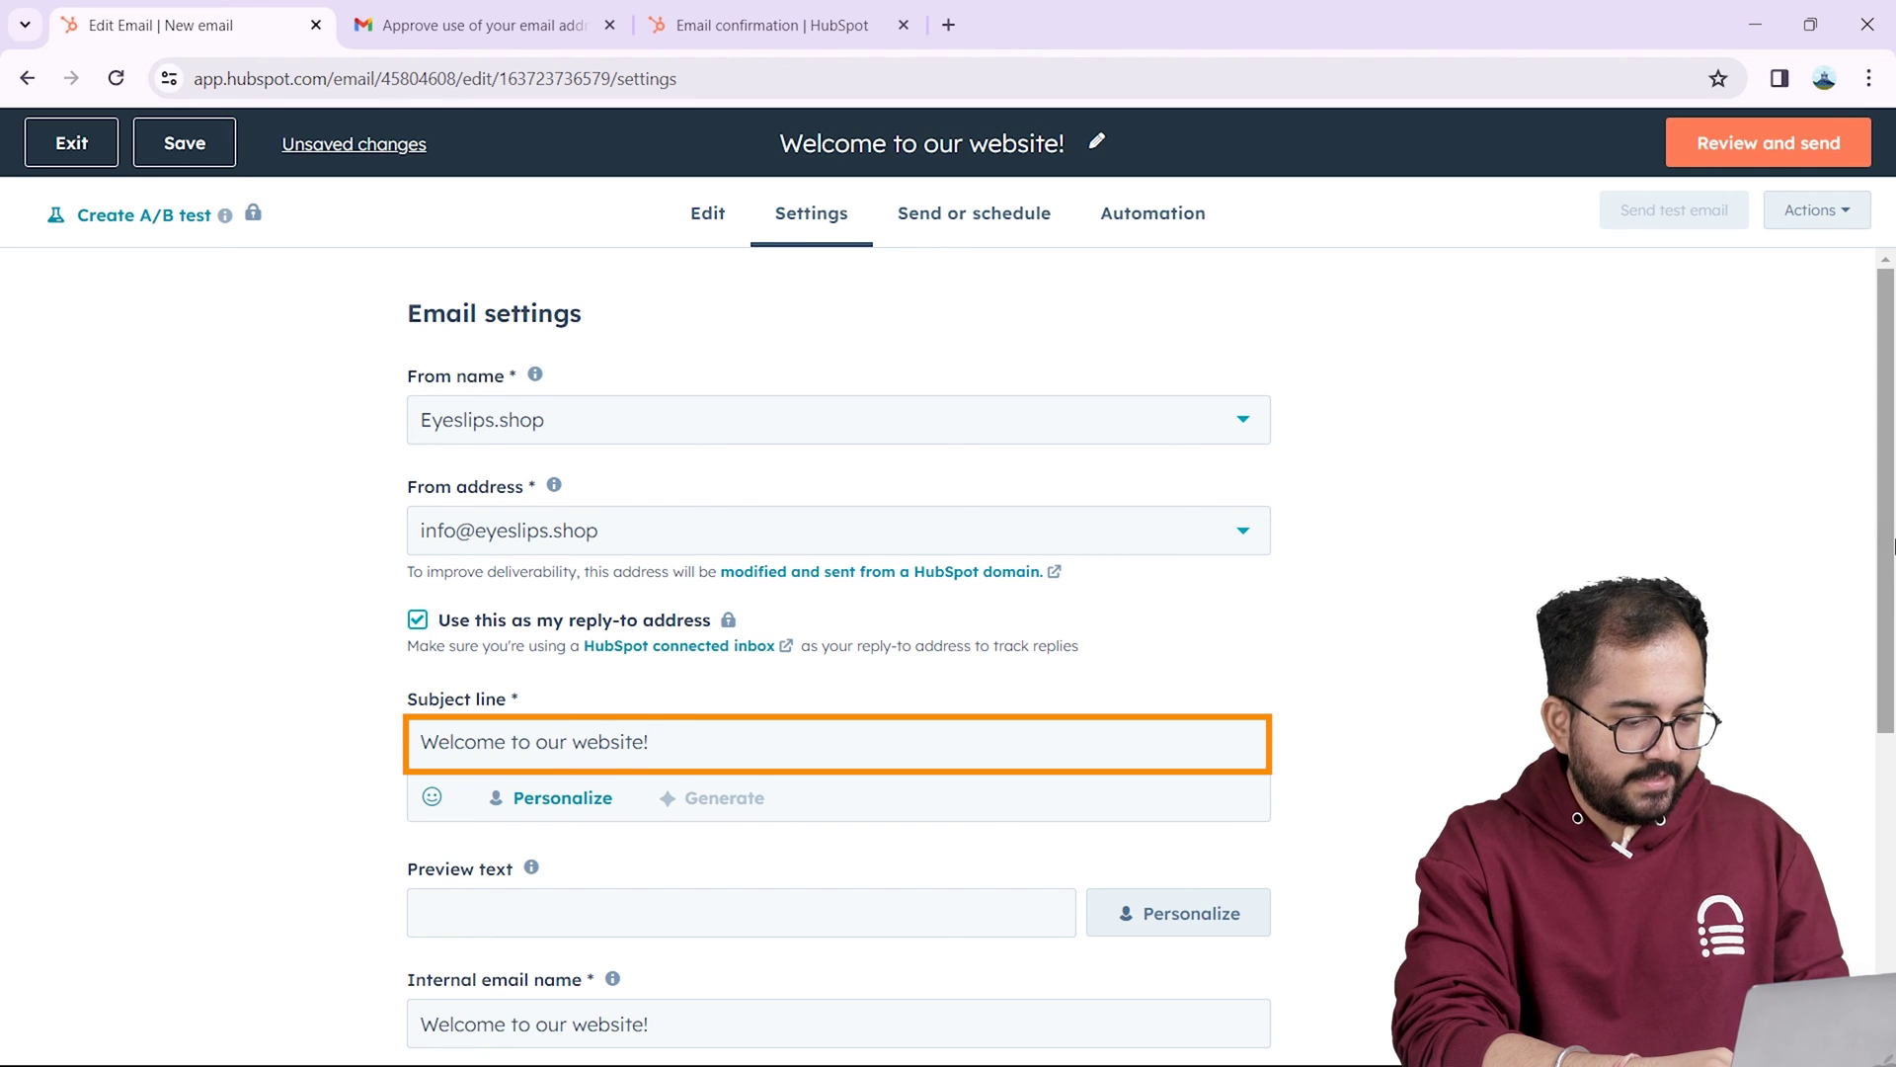
{"action": "scroll", "coordinate": [638, 691], "scroll_direction": "down", "scroll_amount": 2}
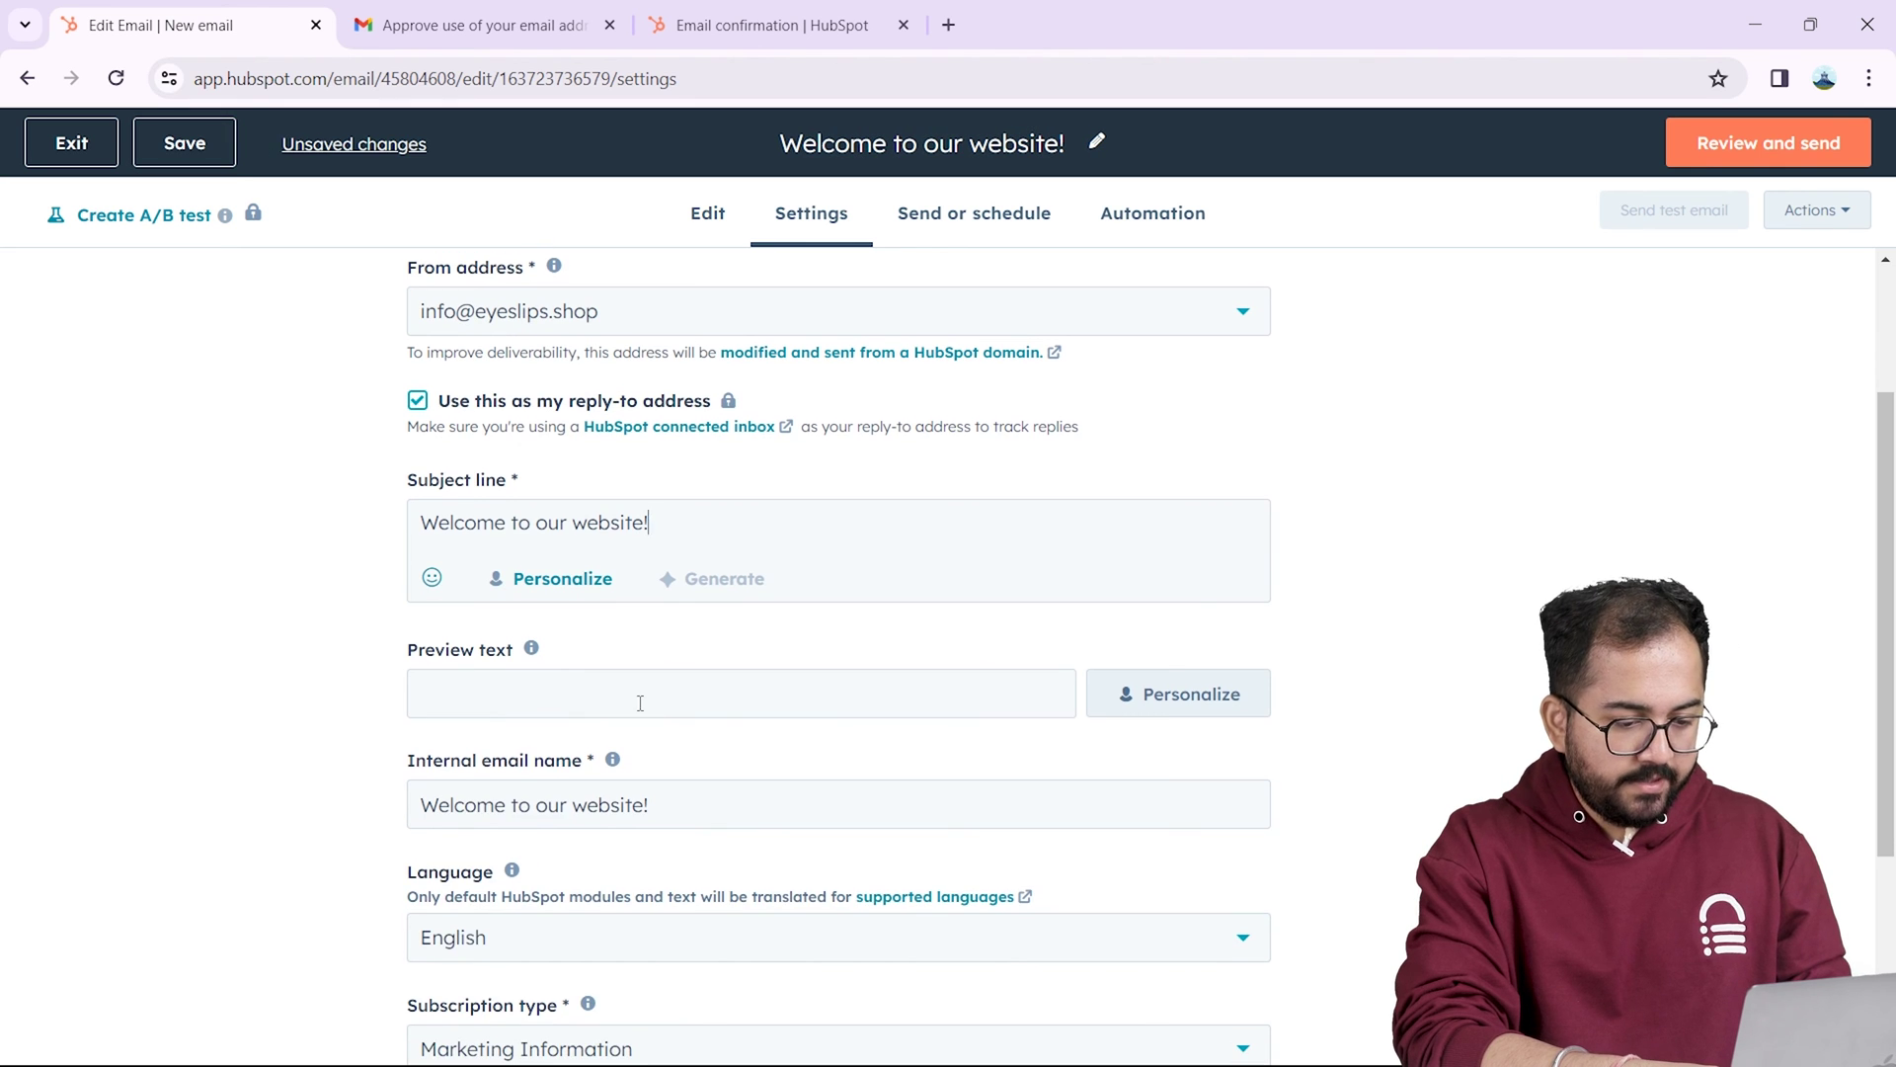
{"action": "left_click", "coordinate": [638, 701]}
{"action": "type", "text": "Hey"}
{"action": "key", "text": "Return"}
{"action": "type", "text": "We are very glad you subscribed to our website."}
{"action": "key", "text": "Return"}
{"action": "key", "text": "Return"}
{"action": "type", "text": "Love"}
{"action": "key", "text": "Return"}
{"action": "type", "text": "Eyeslips.shop"}
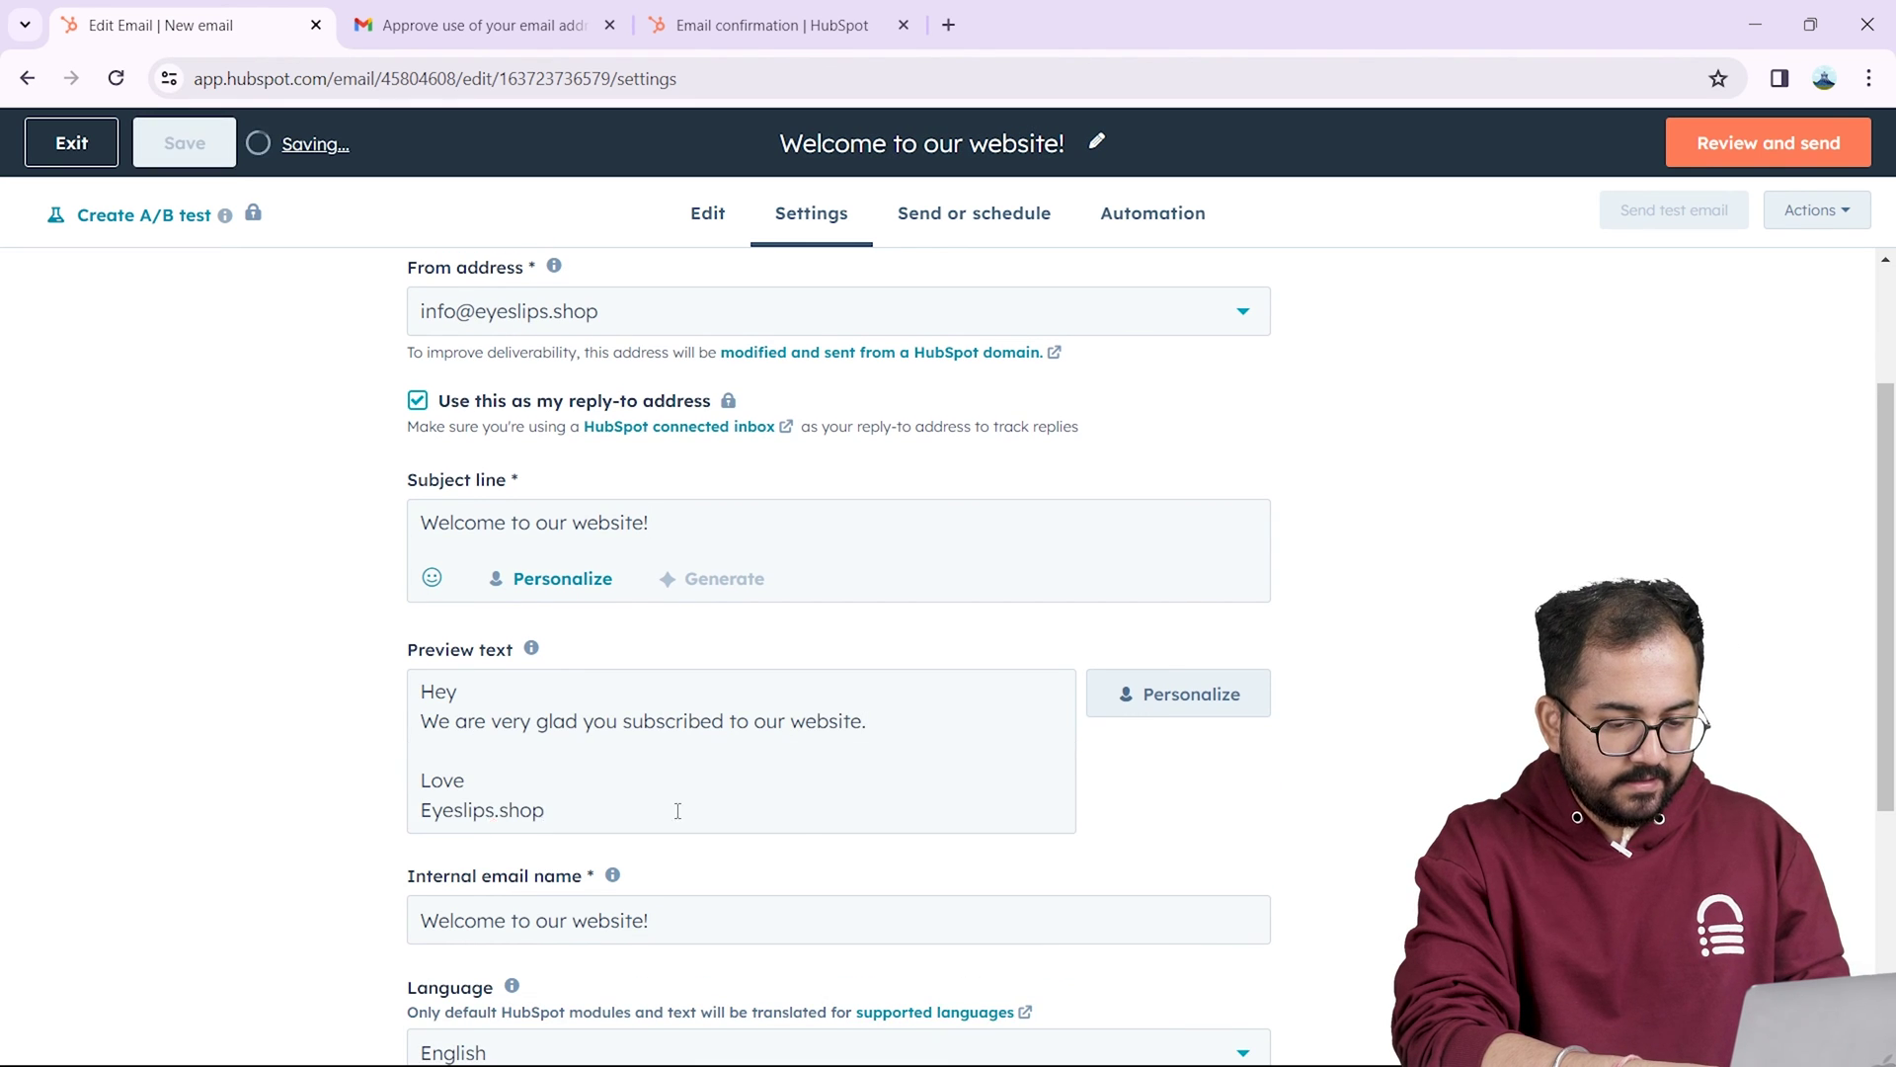
Step: Replace the template body with 'We can't wait to see you wearing our clean, vegan, cruelty-free makeup.' signed Love, Eyeslips.shop
{"action": "left_click", "coordinate": [699, 214]}
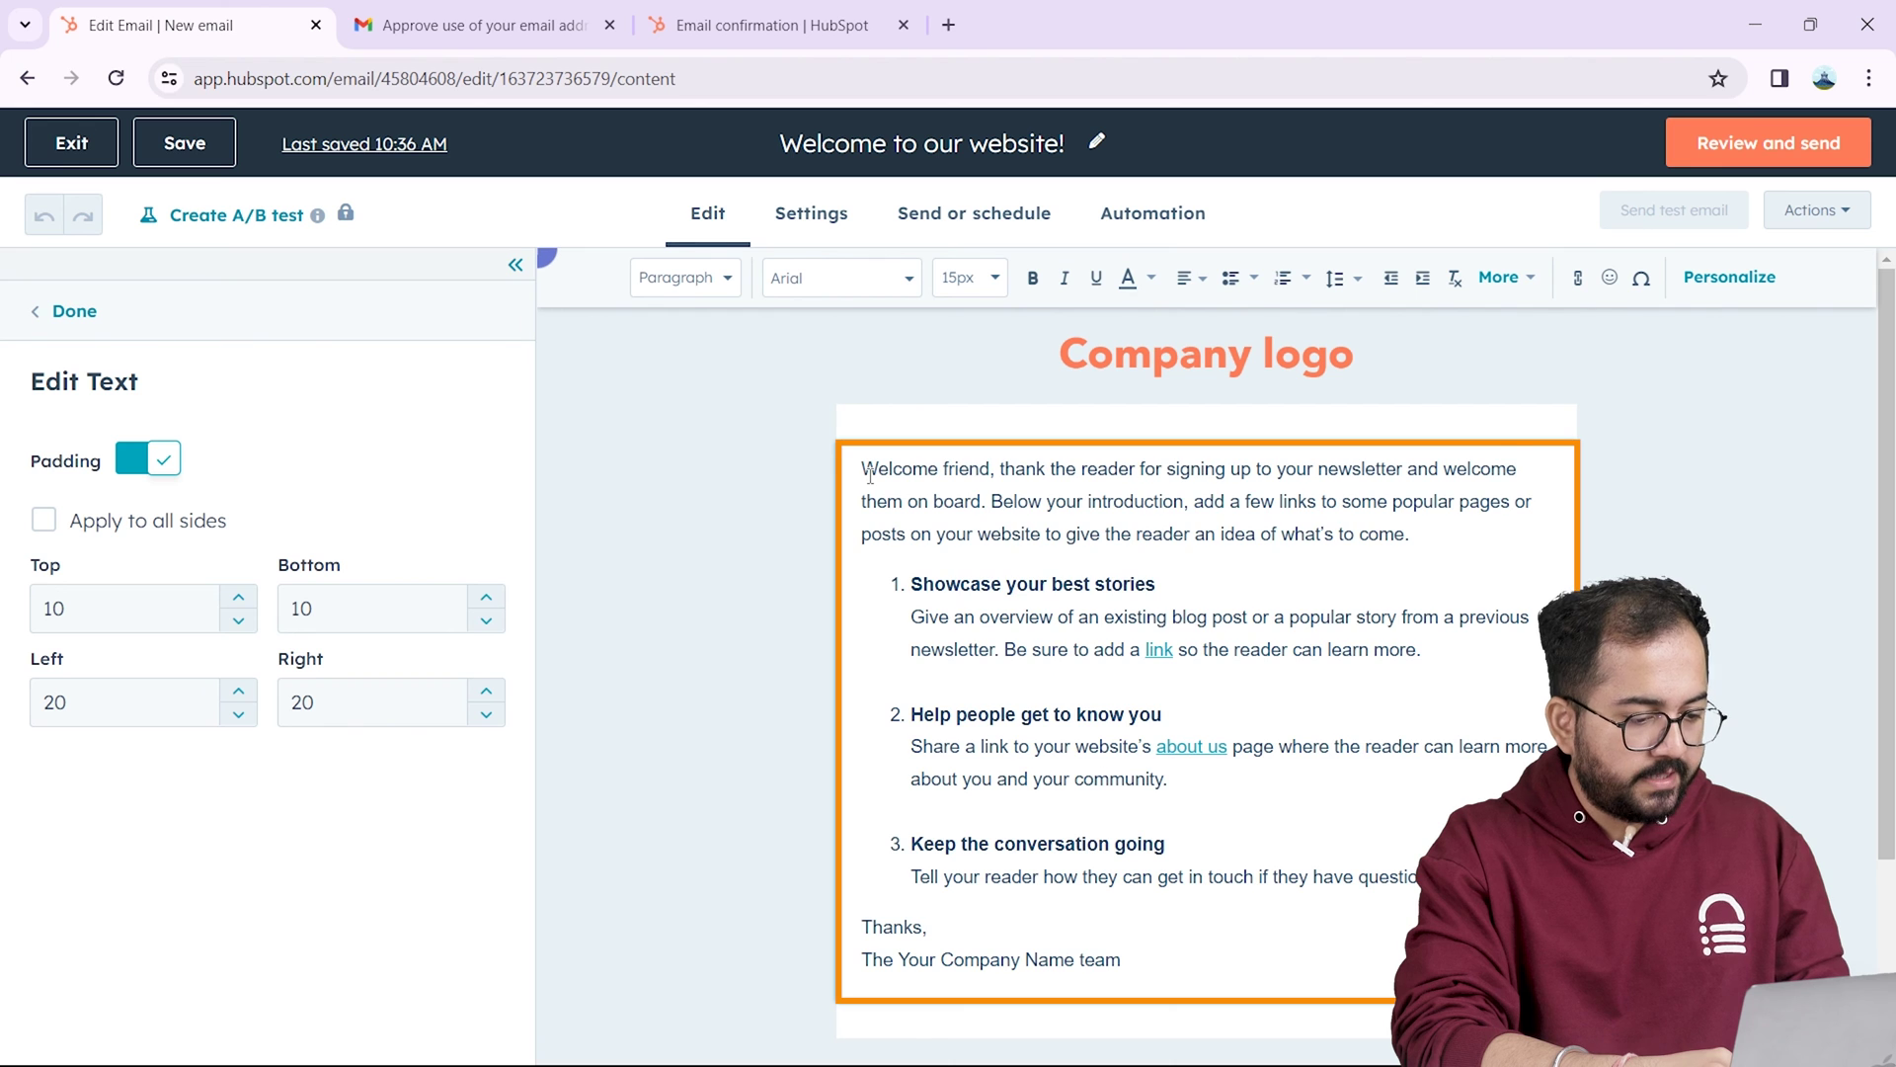
{"action": "key", "text": "ctrl+a"}
{"action": "type", "text": "We are very glad you subscribed to our website."}
{"action": "key", "text": "Return"}
{"action": "type", "text": "We can't wait to see you wearing our clean, vegan, cruelty-free makeup."}
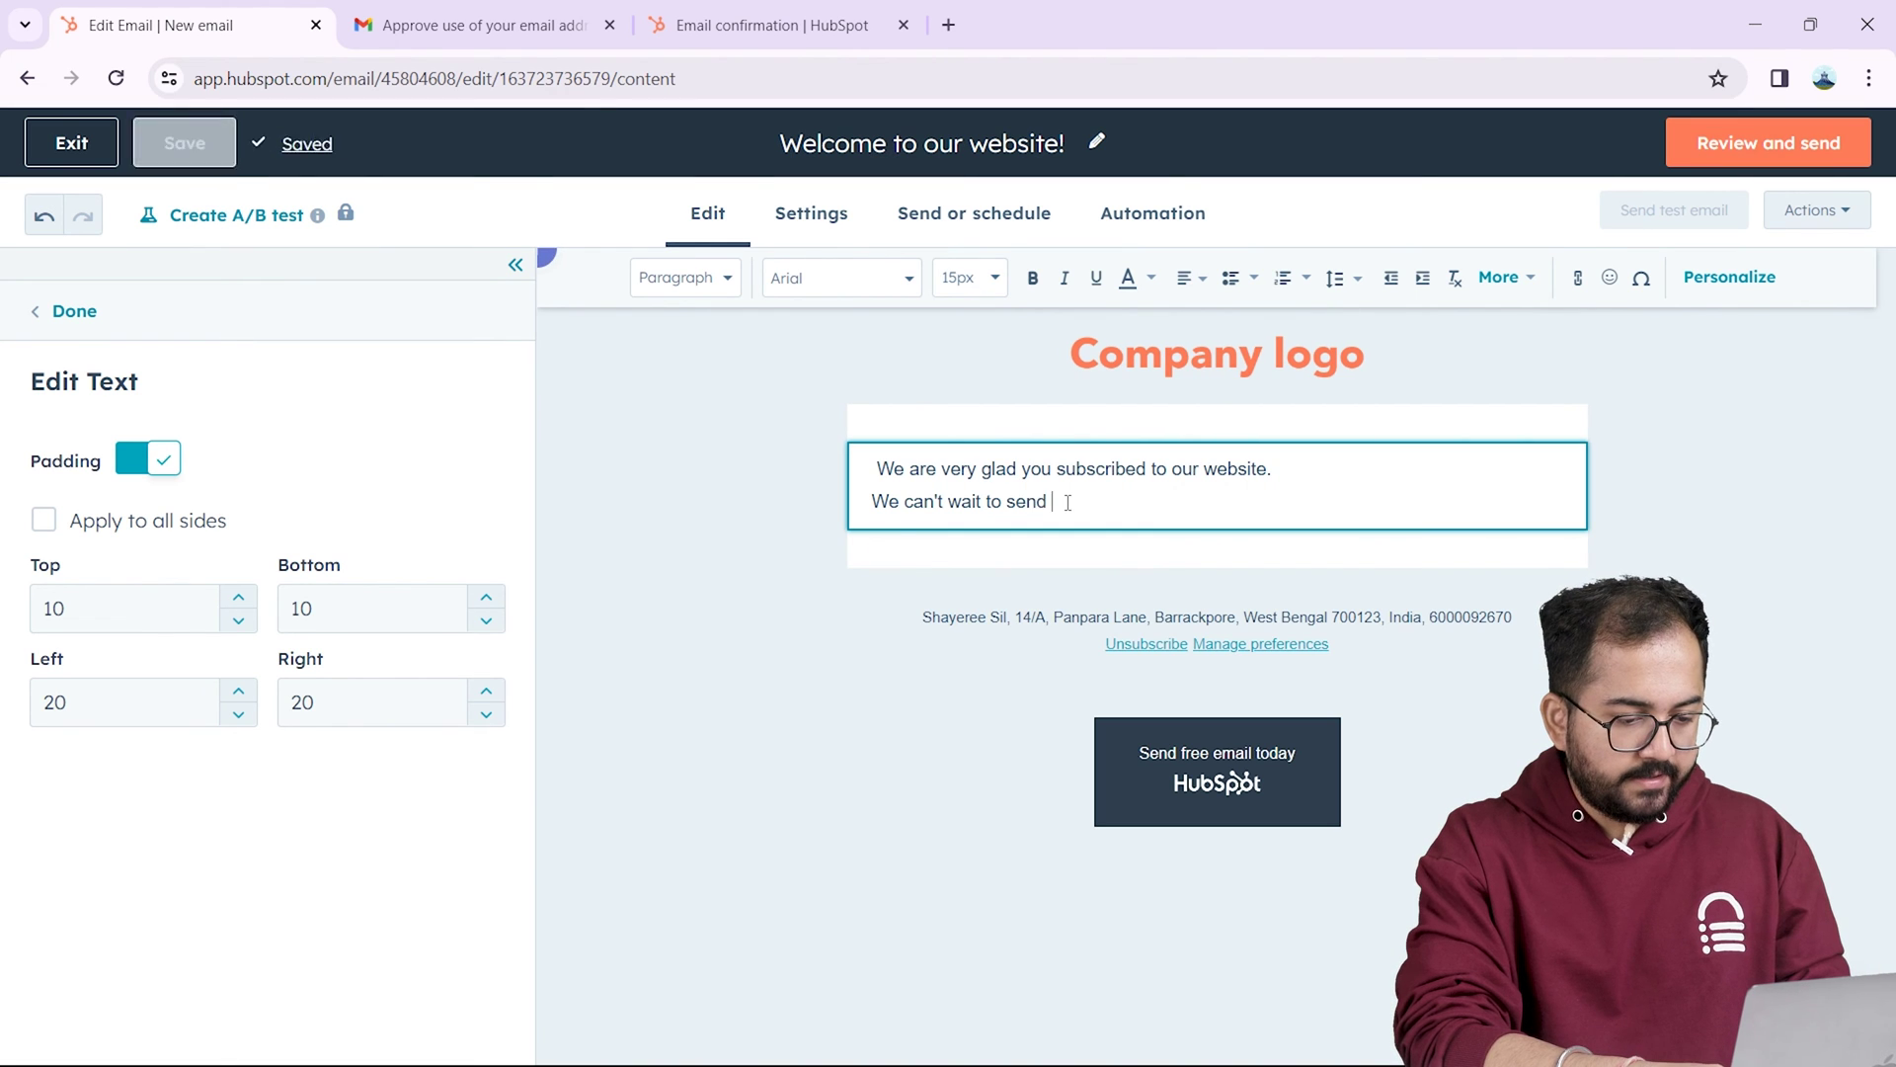
{"action": "key", "text": "Return"}
{"action": "key", "text": "Return"}
{"action": "key", "text": "Return"}
{"action": "type", "text": "Love"}
{"action": "key", "text": "Return"}
{"action": "type", "text": "Eyeslips.shop"}
{"action": "left_click", "coordinate": [812, 213]}
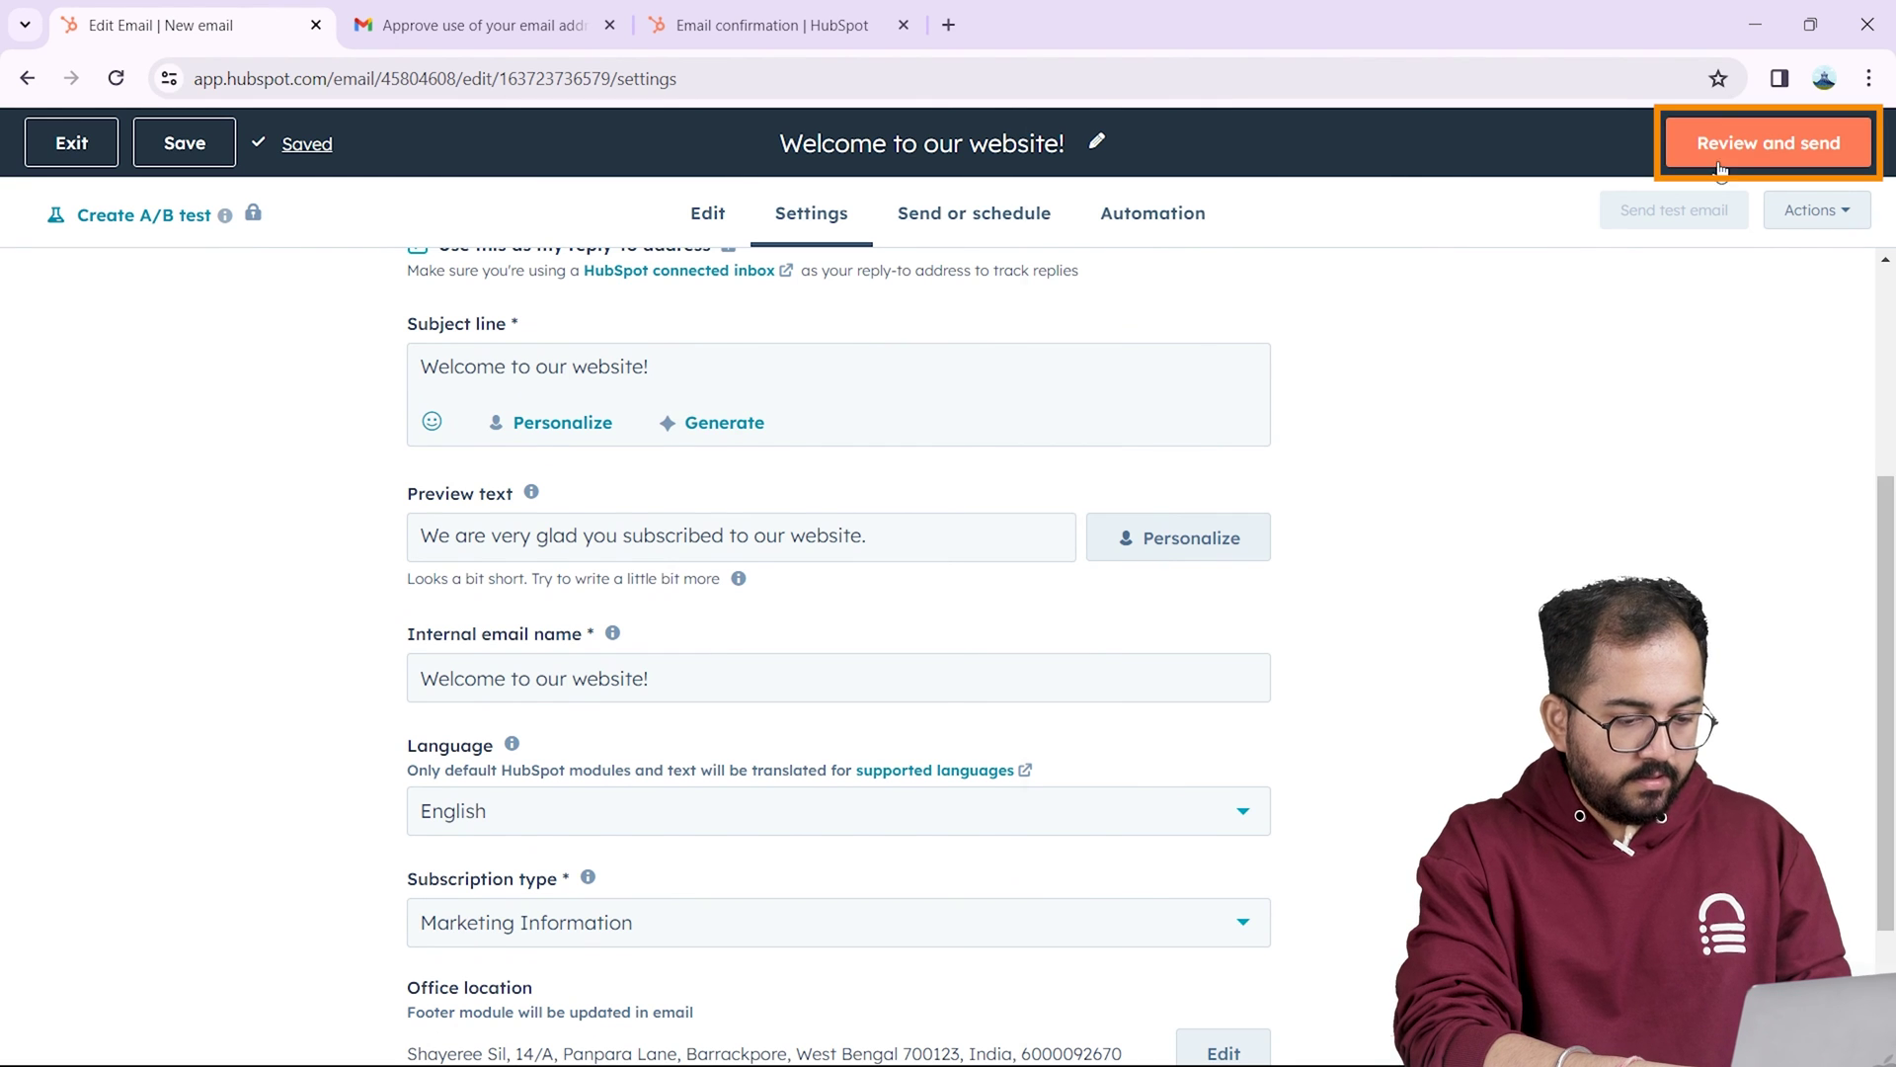
Step: Read through the review summary, close it, and bring up the Send or schedule recipient selector
{"action": "scroll", "coordinate": [1888, 728], "scroll_direction": "down", "scroll_amount": 3}
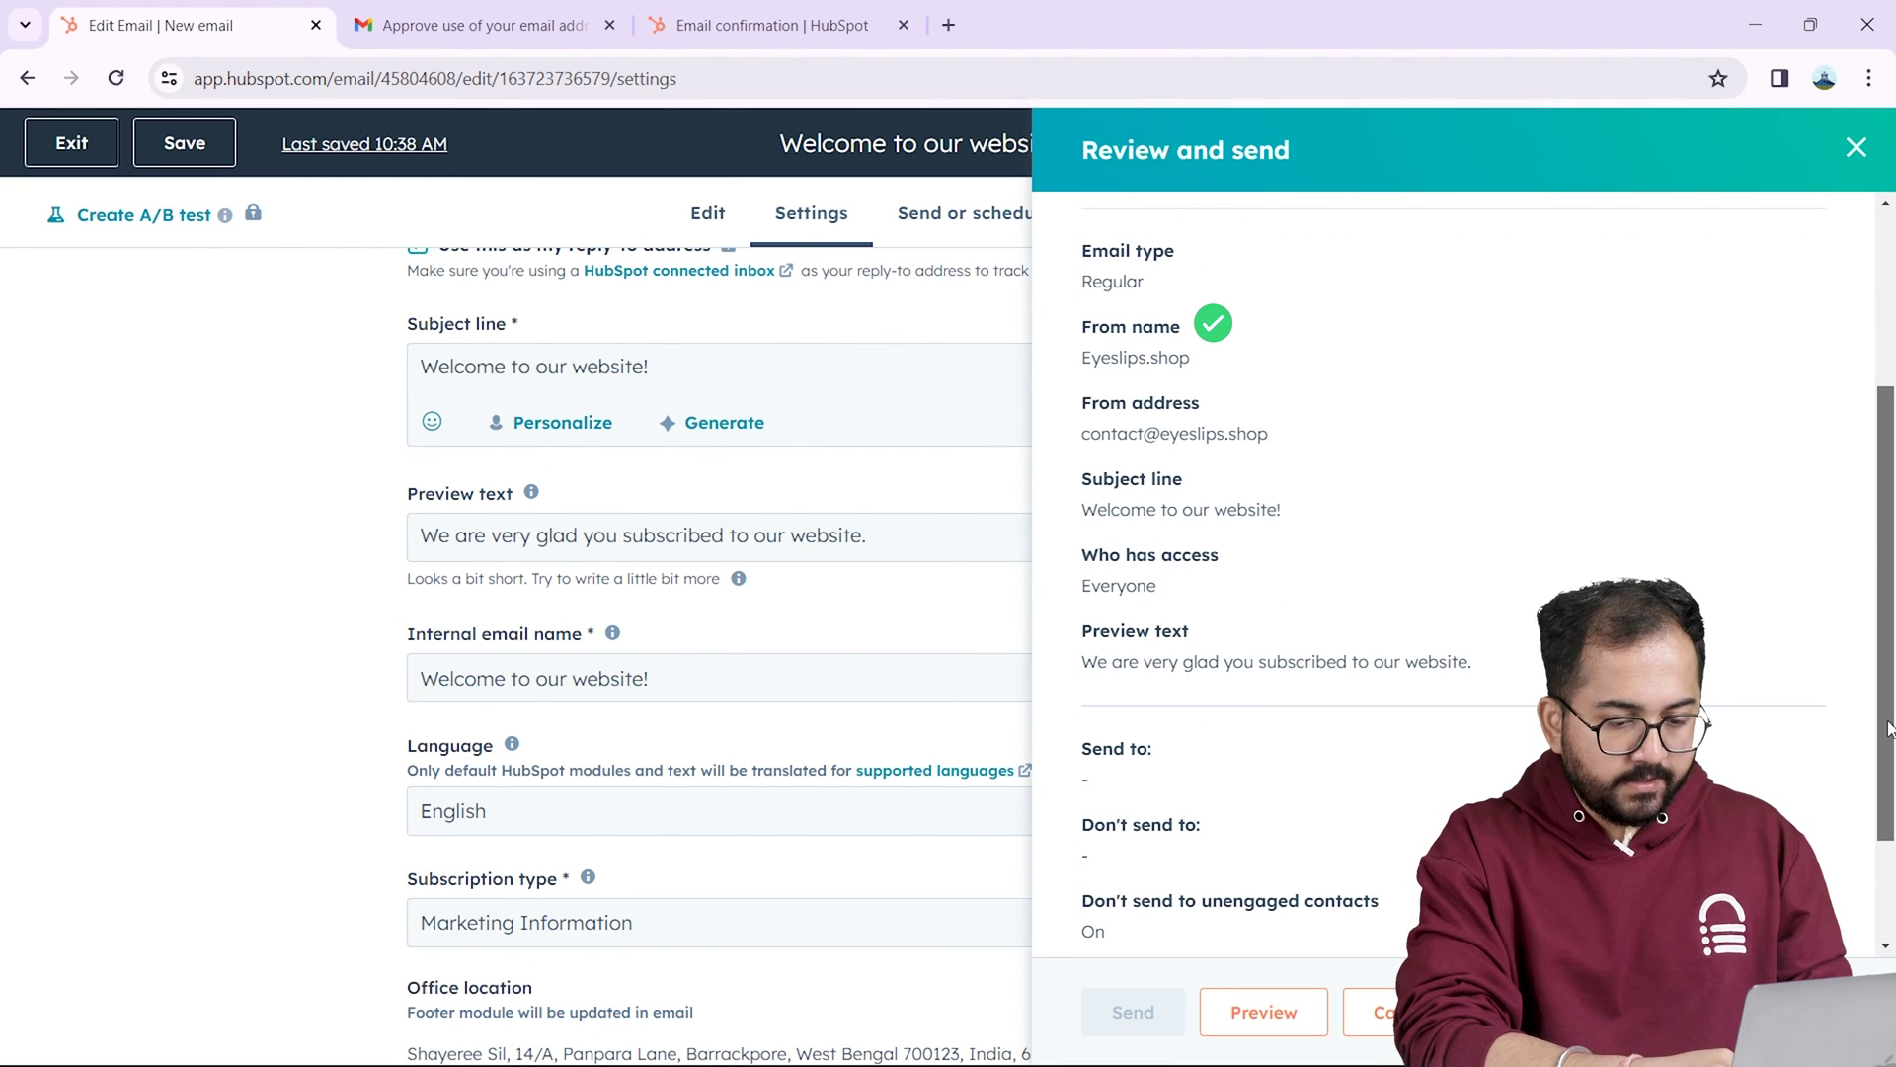
{"action": "scroll", "coordinate": [1888, 787], "scroll_direction": "down", "scroll_amount": 1}
{"action": "scroll", "coordinate": [1882, 839], "scroll_direction": "down", "scroll_amount": 1}
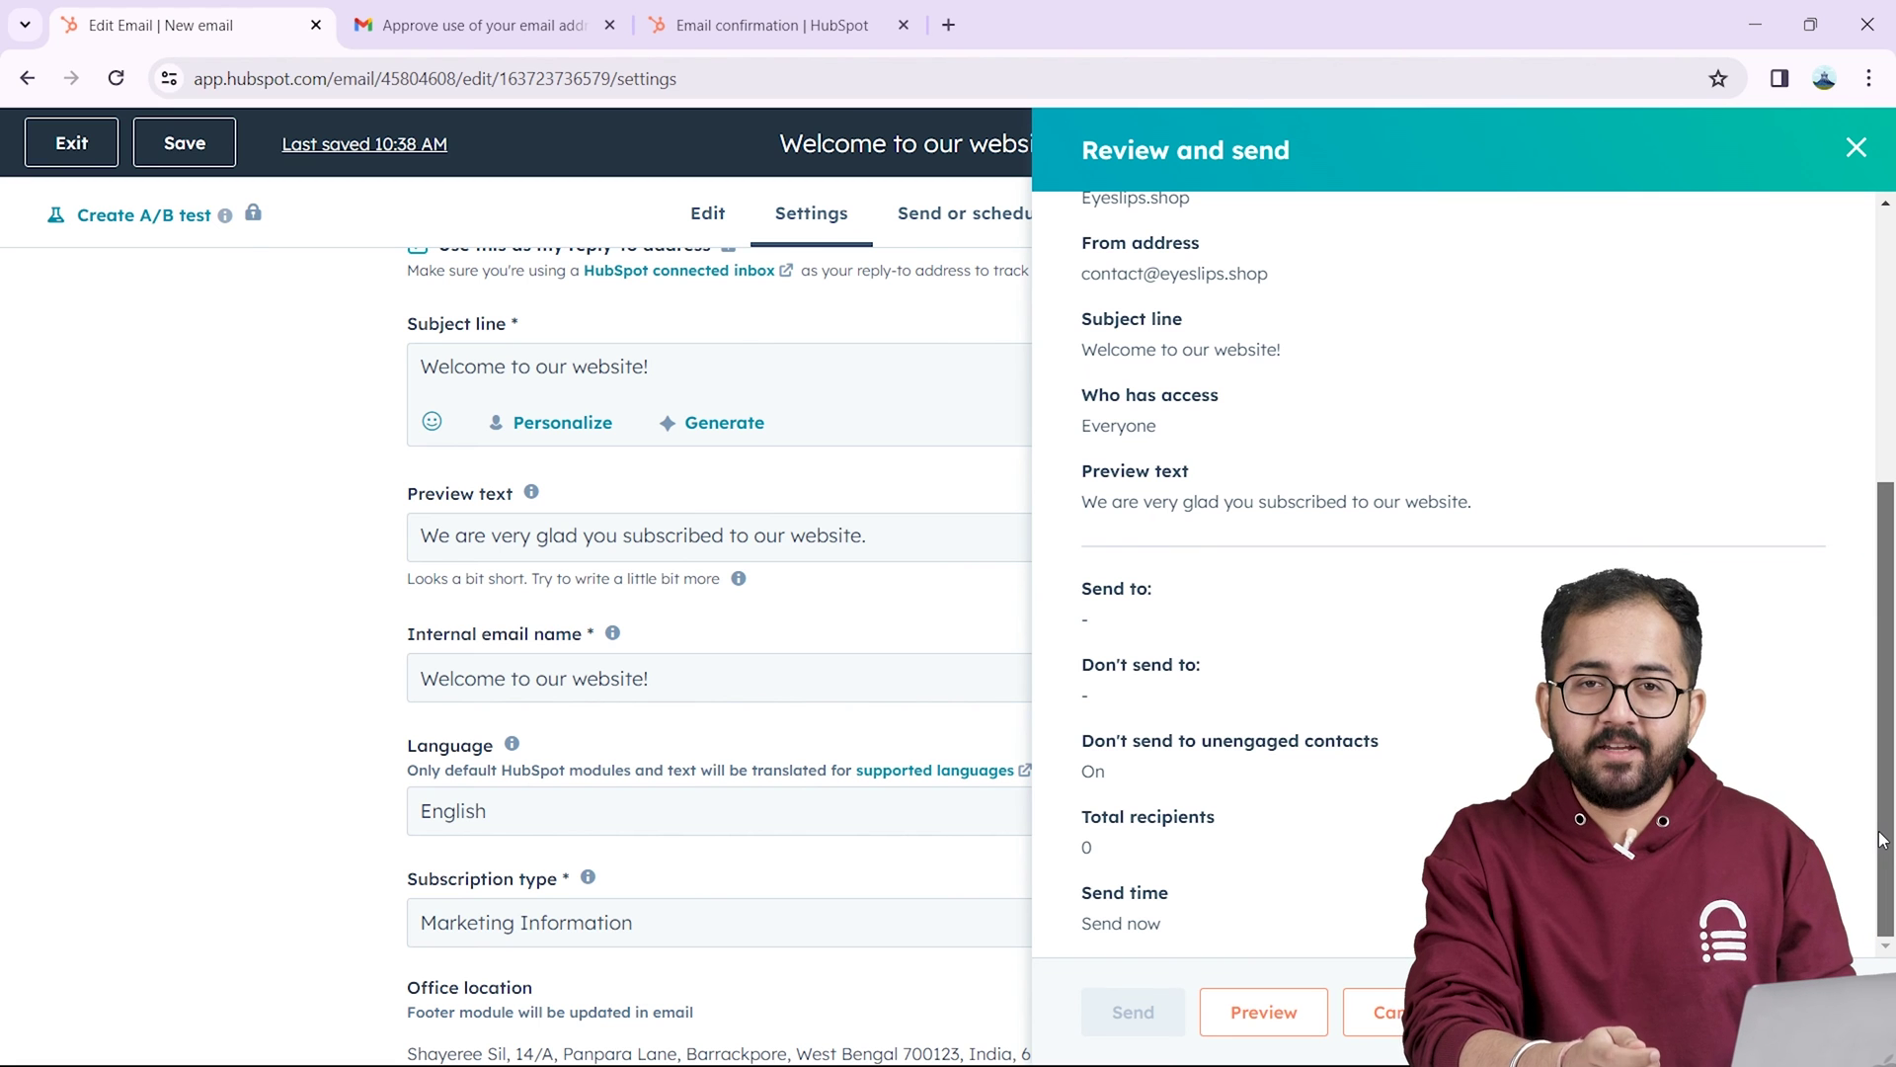
{"action": "left_click_drag", "start_coordinate": [1882, 839], "coordinate": [1877, 568]}
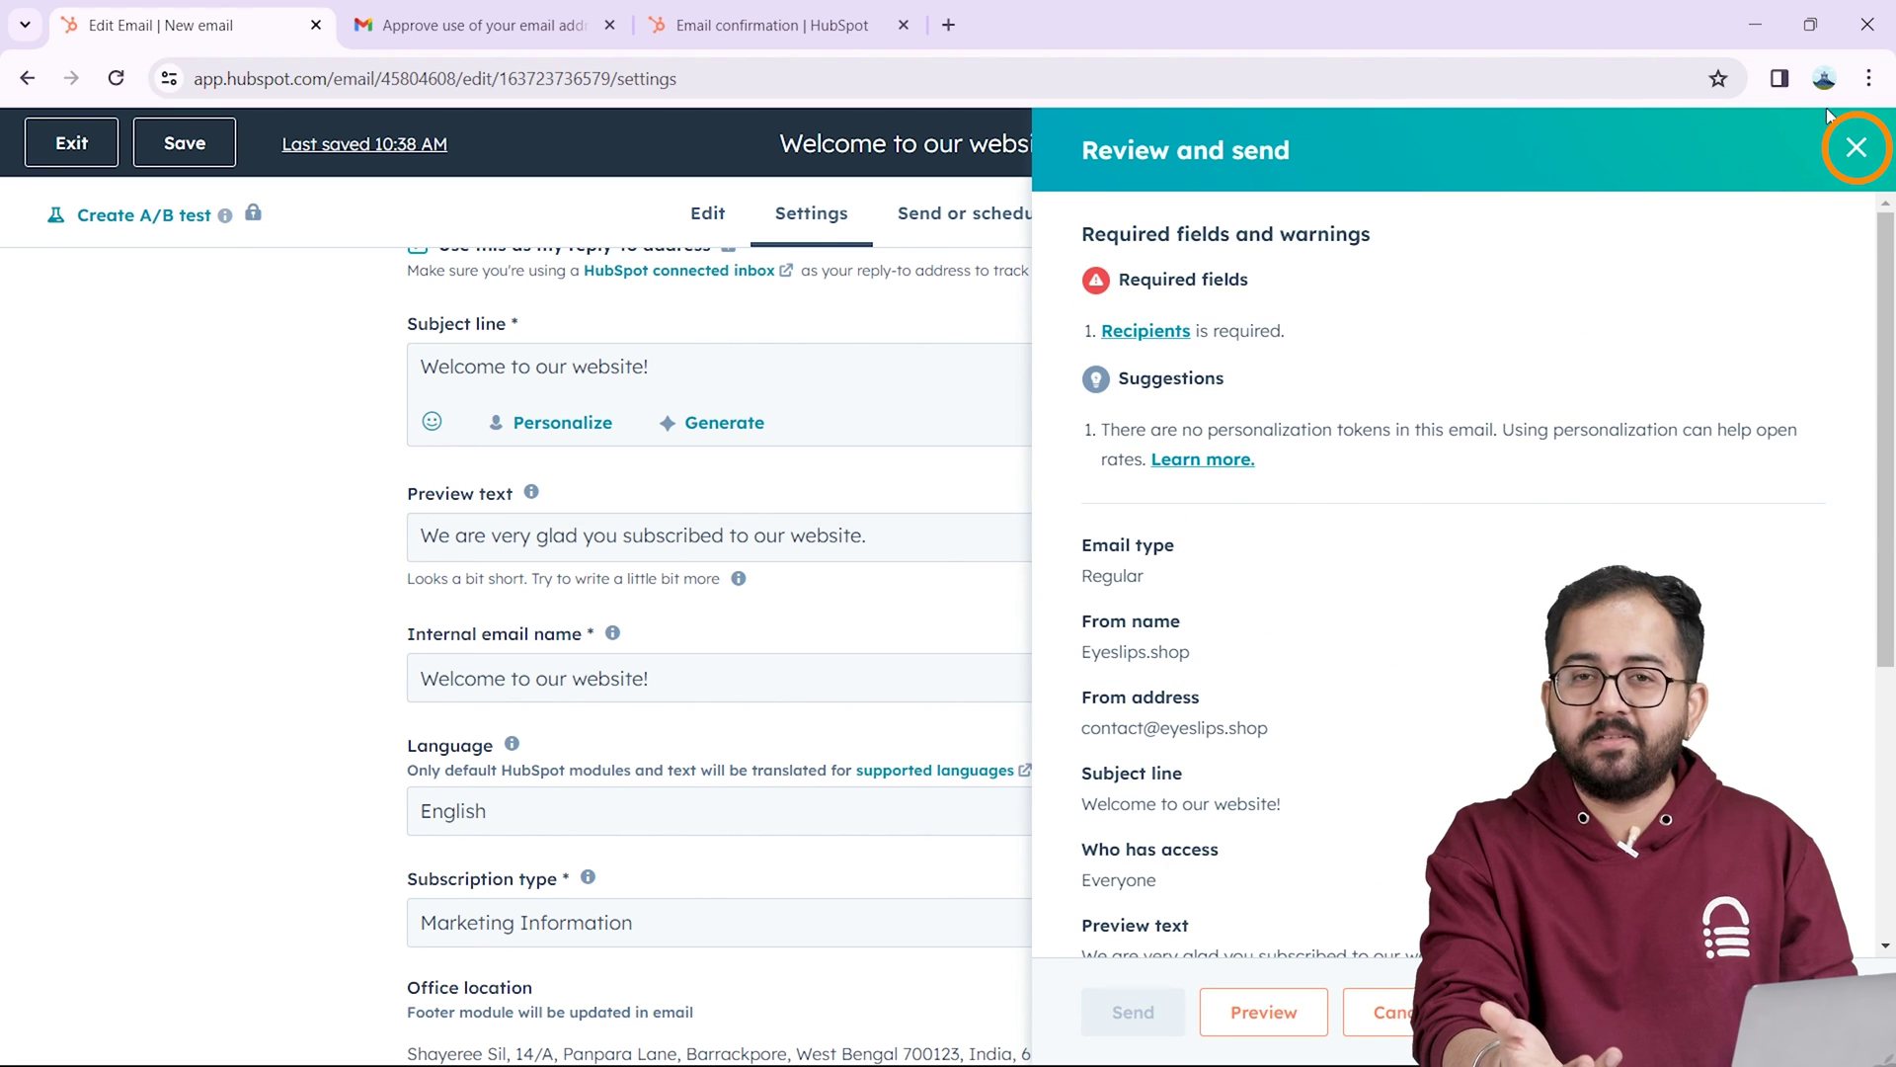
{"action": "left_click", "coordinate": [1857, 148]}
{"action": "left_click", "coordinate": [968, 213]}
{"action": "left_click", "coordinate": [424, 532]}
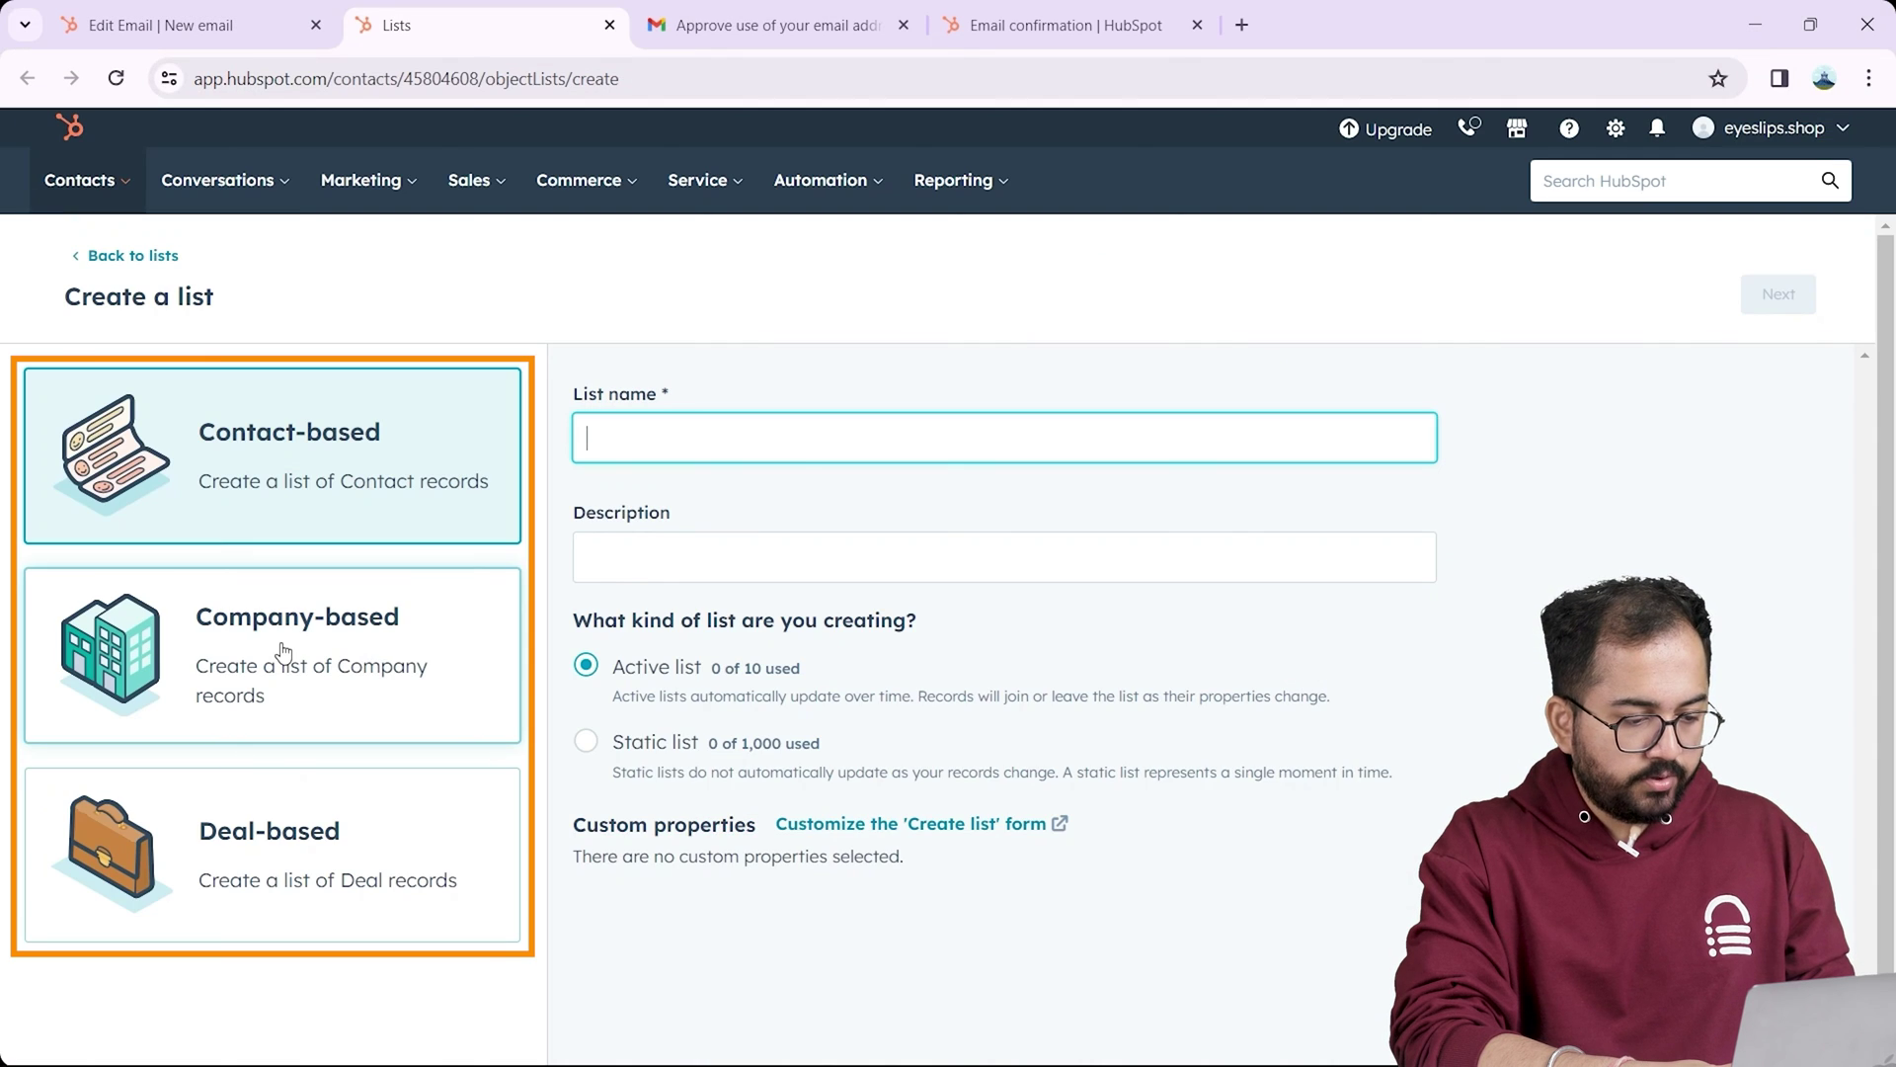
Step: Create a contact-based active list named 'test list' with the description 'For welcome'
{"action": "left_click", "coordinate": [281, 671]}
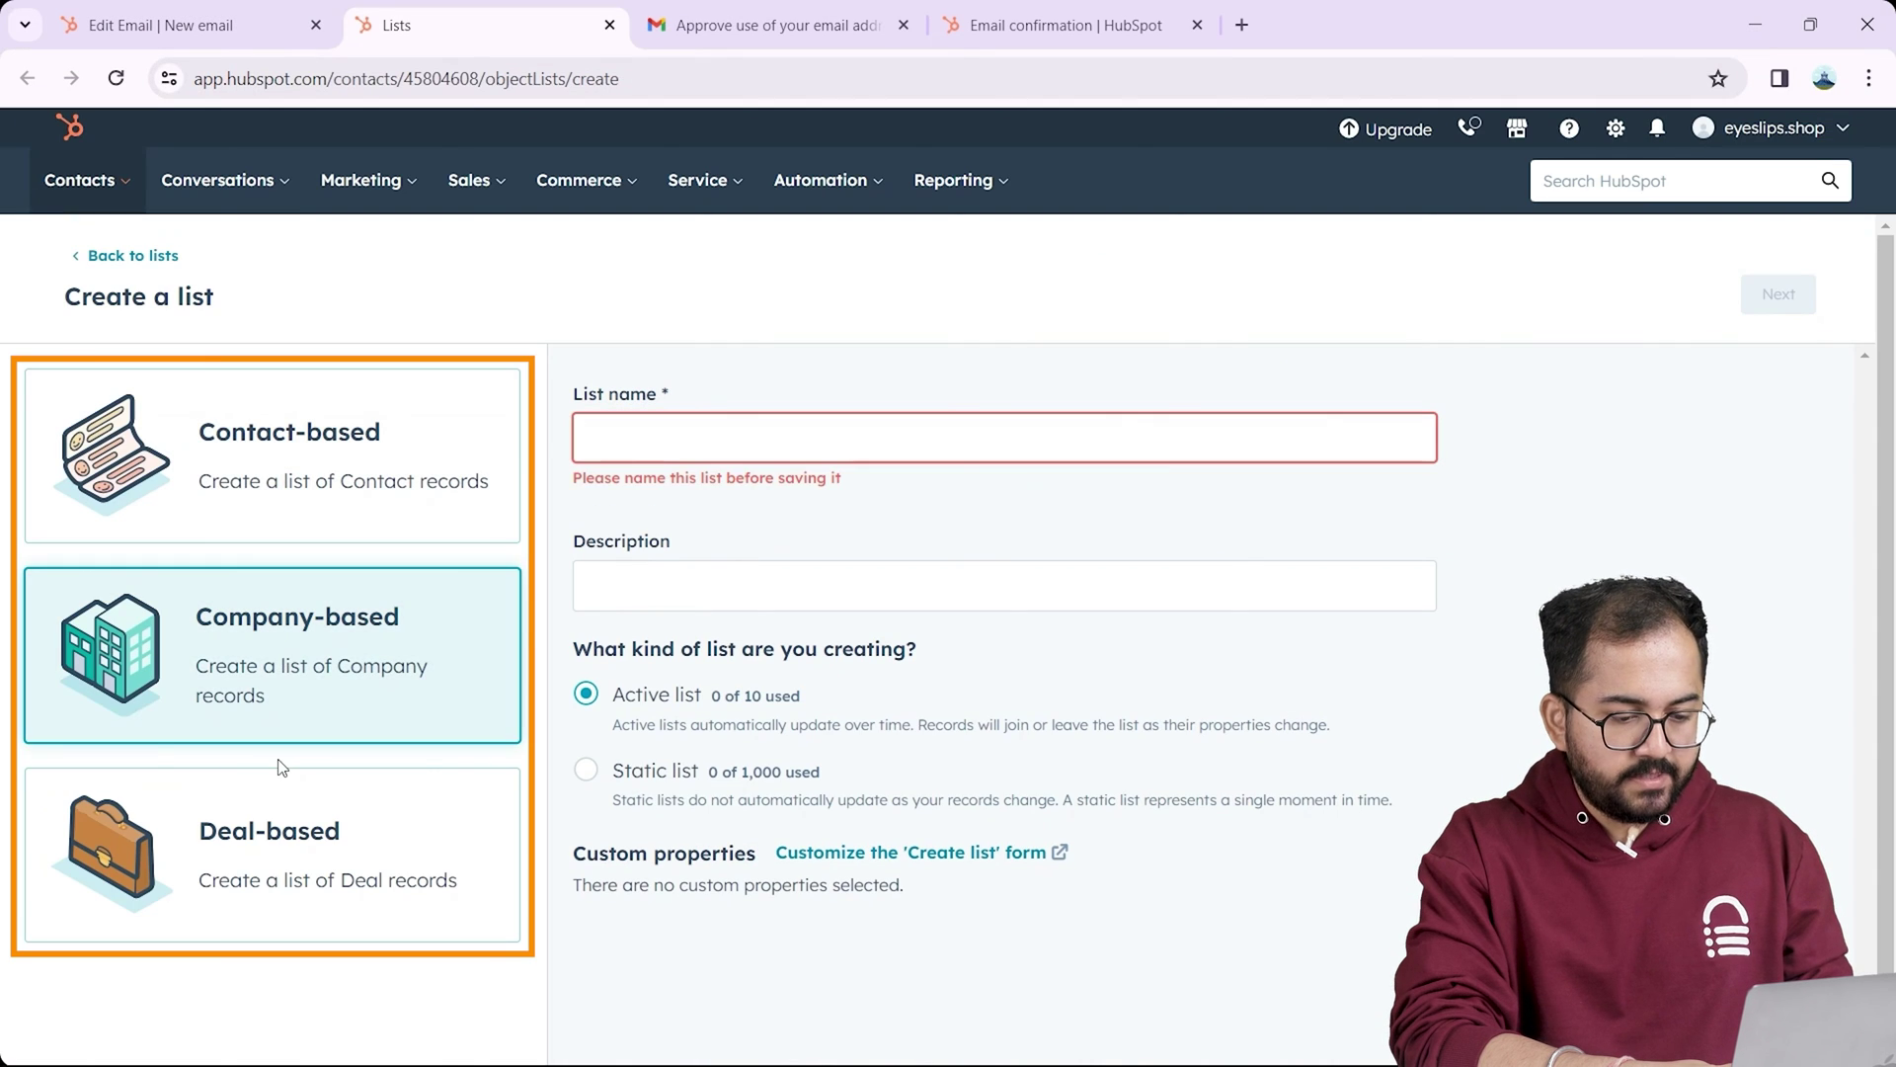
{"action": "left_click", "coordinate": [286, 798]}
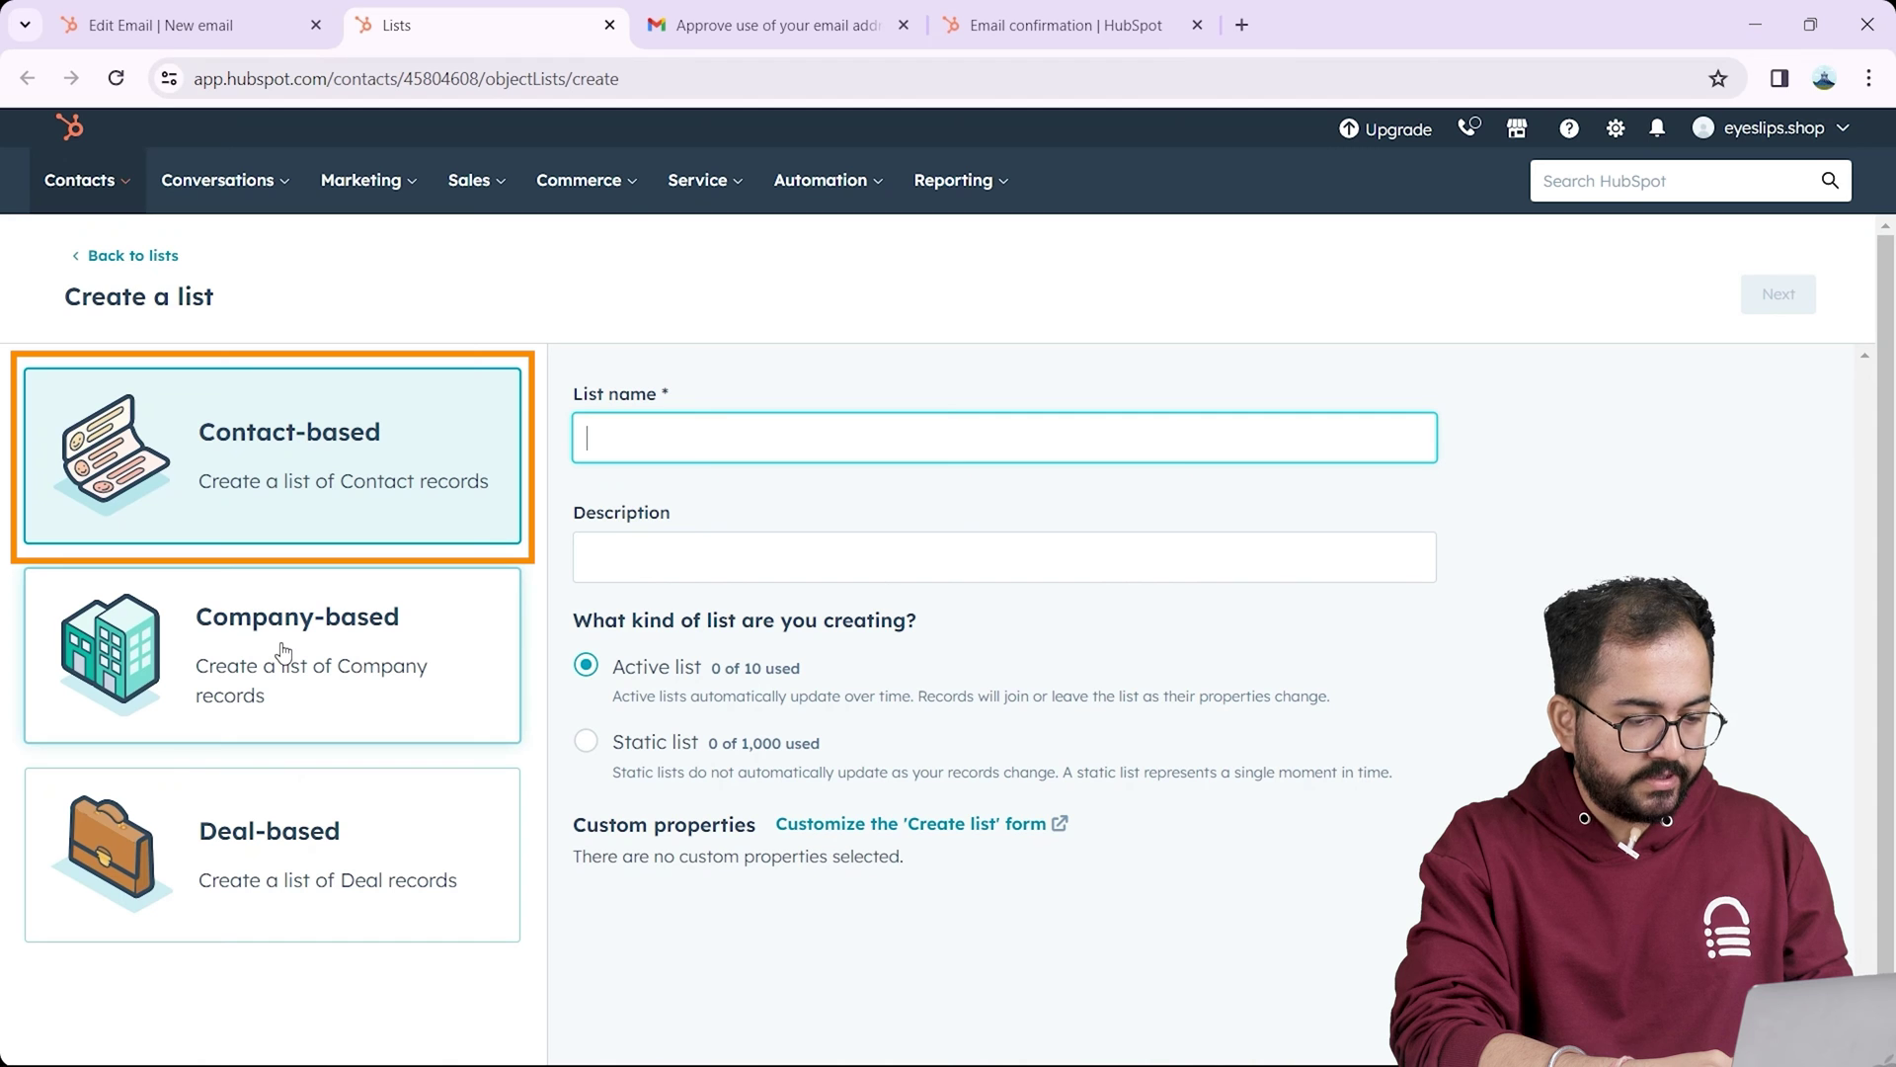
{"action": "type", "text": "test list"}
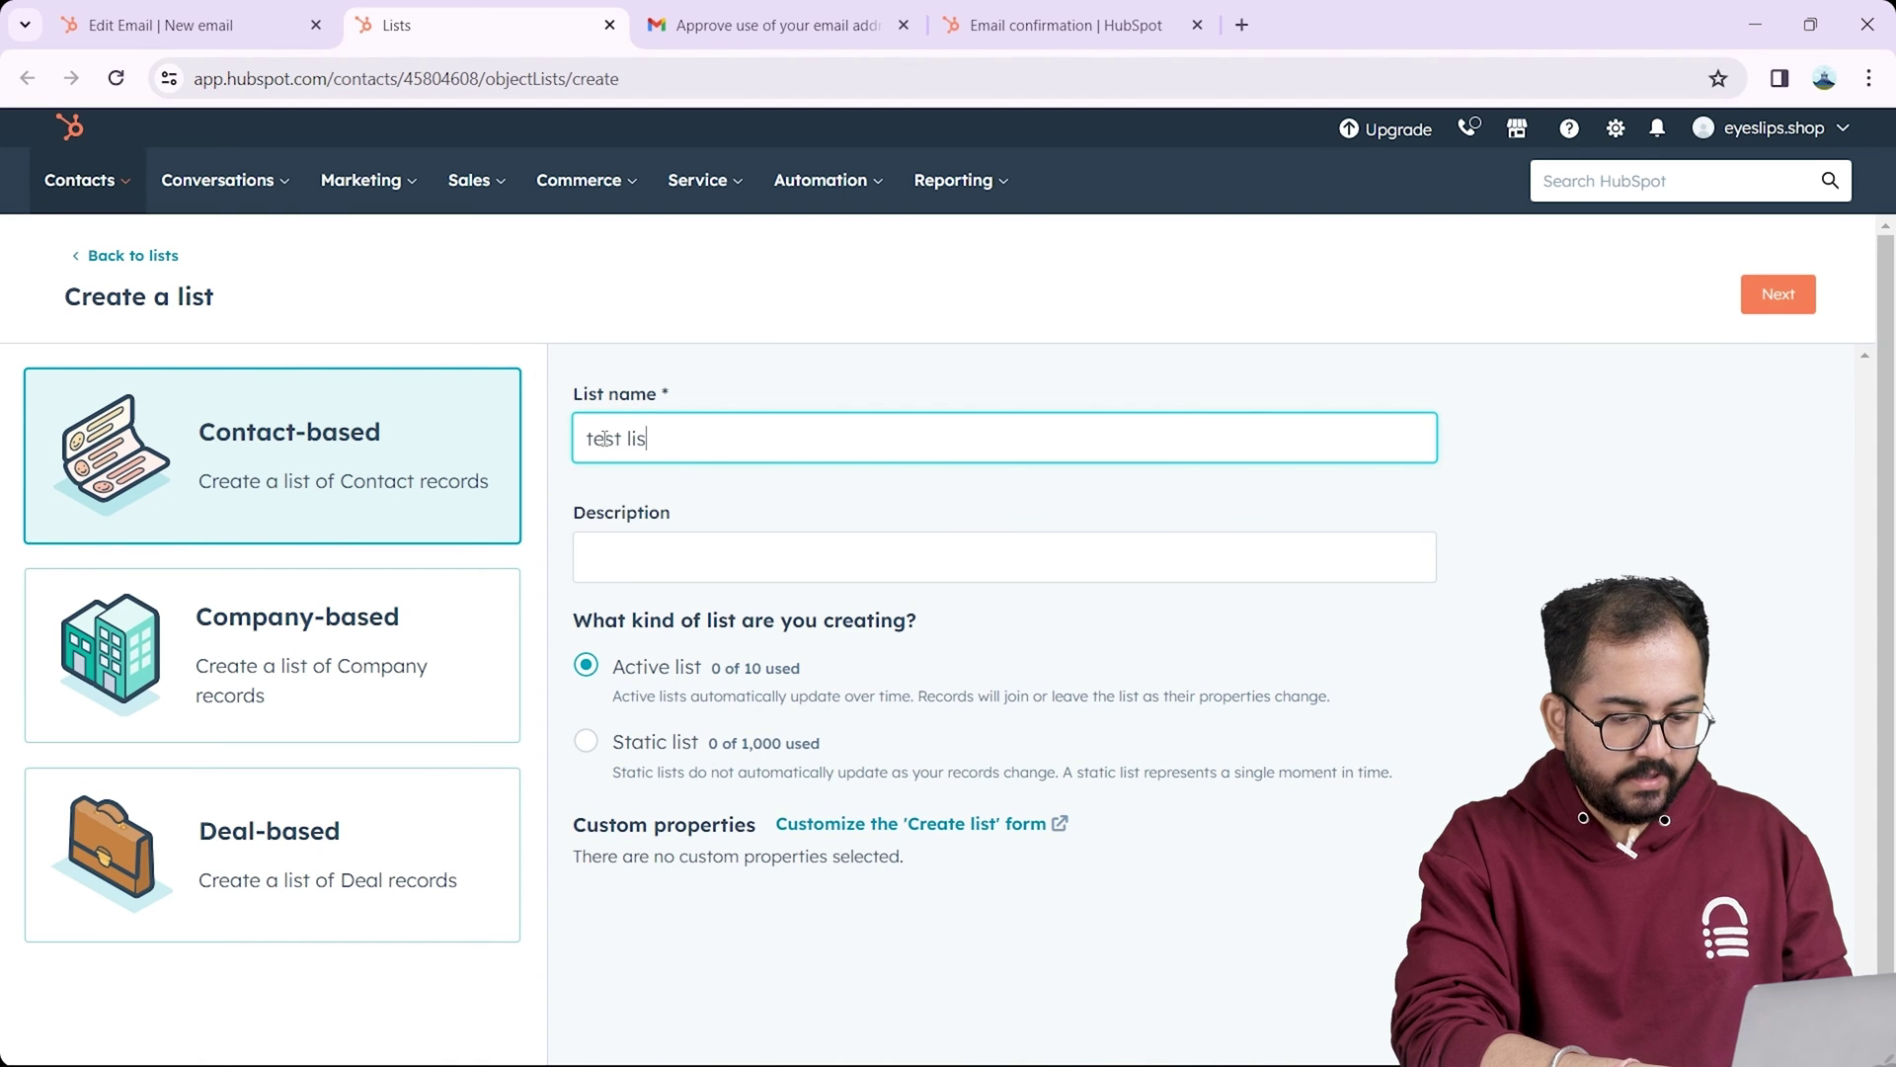
{"action": "left_click", "coordinate": [610, 558]}
{"action": "type", "text": "For welcome"}
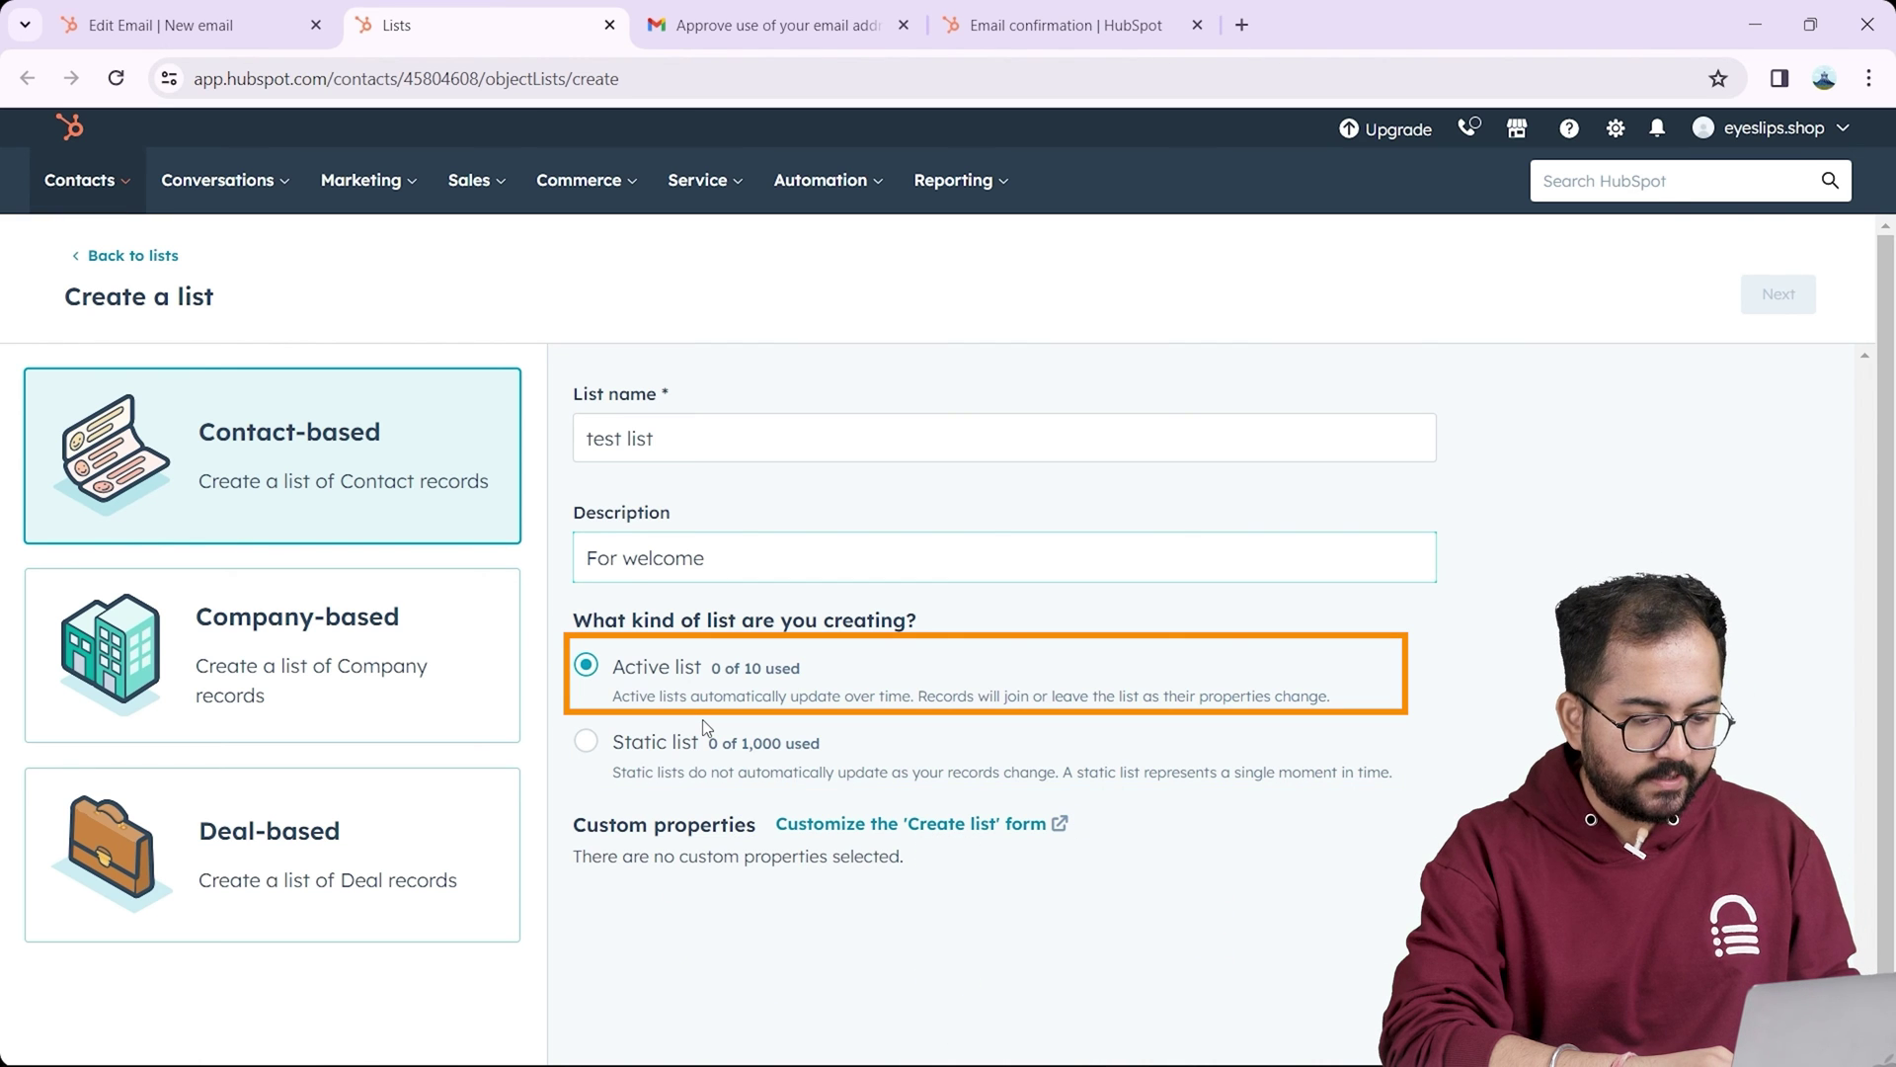
Step: Filter the test list to contacts whose First name is known, previewing 3 matching contacts
{"action": "left_click", "coordinate": [1778, 294]}
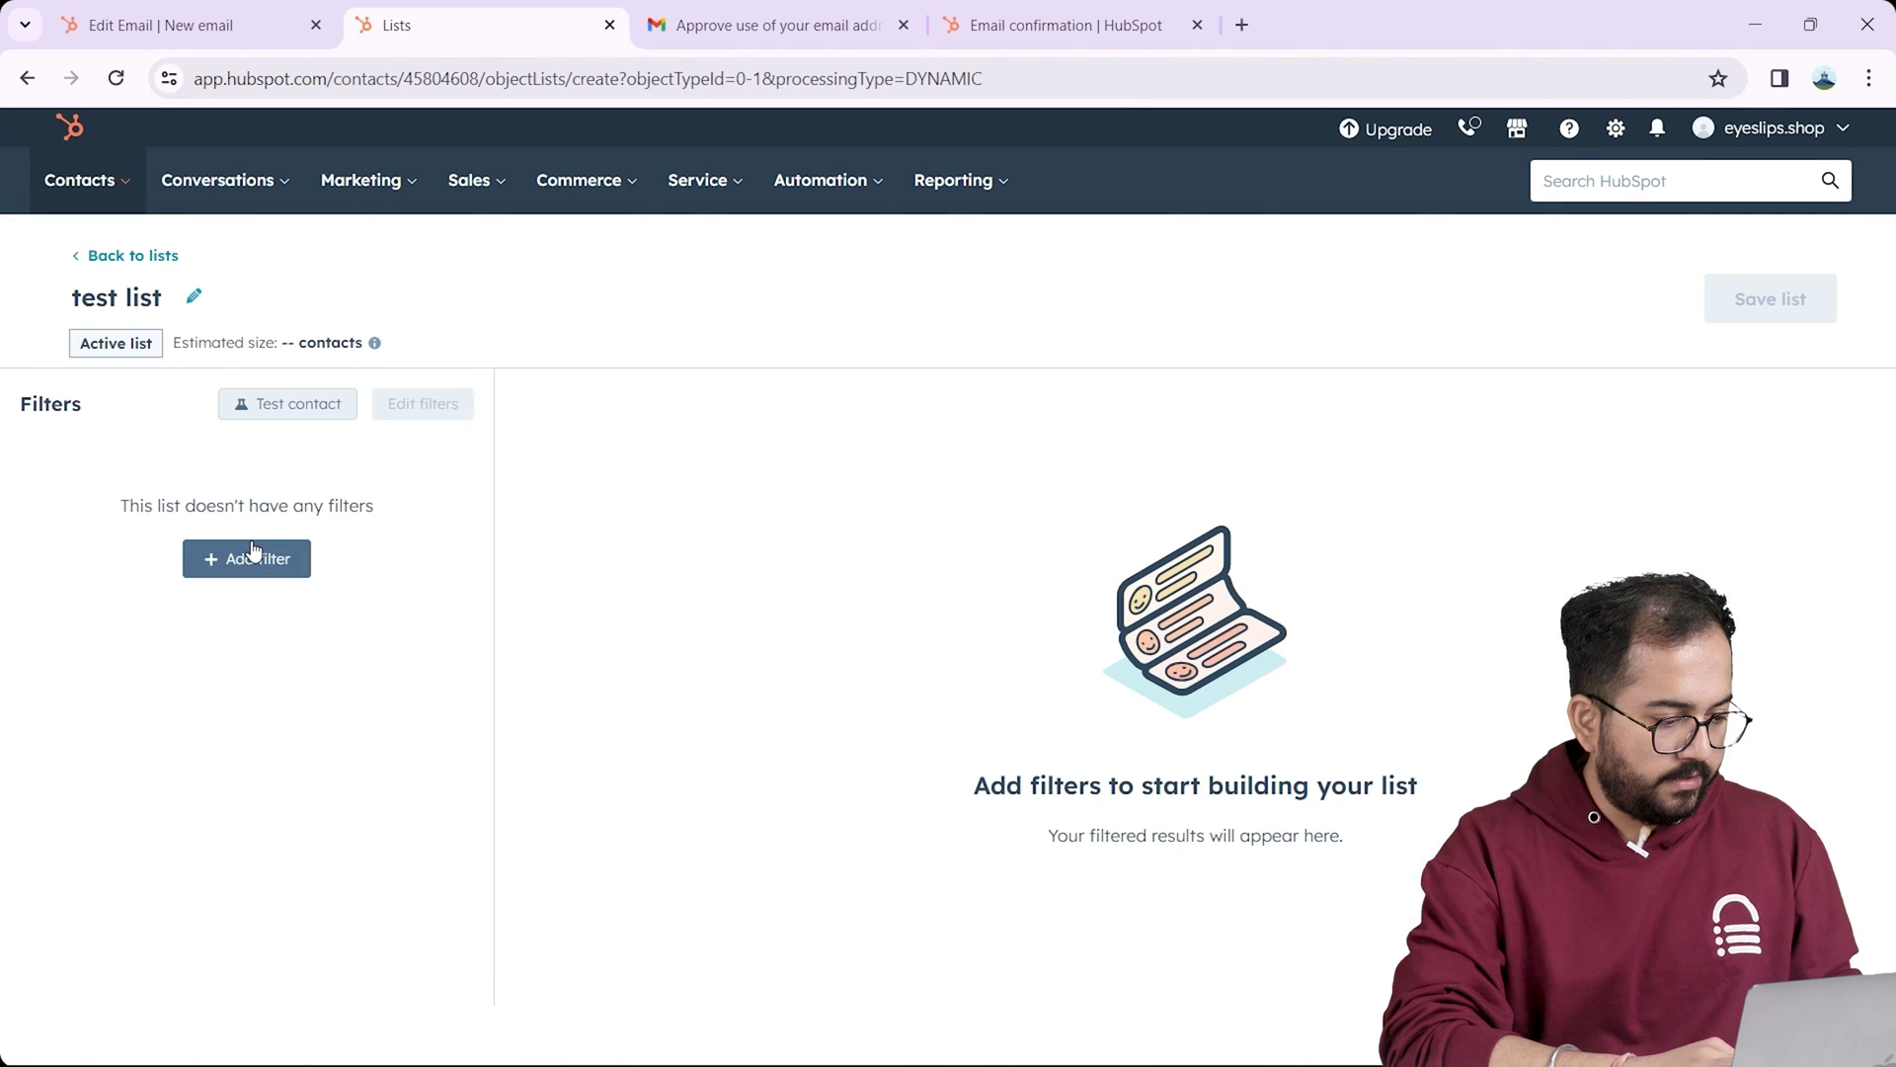
{"action": "left_click", "coordinate": [267, 567]}
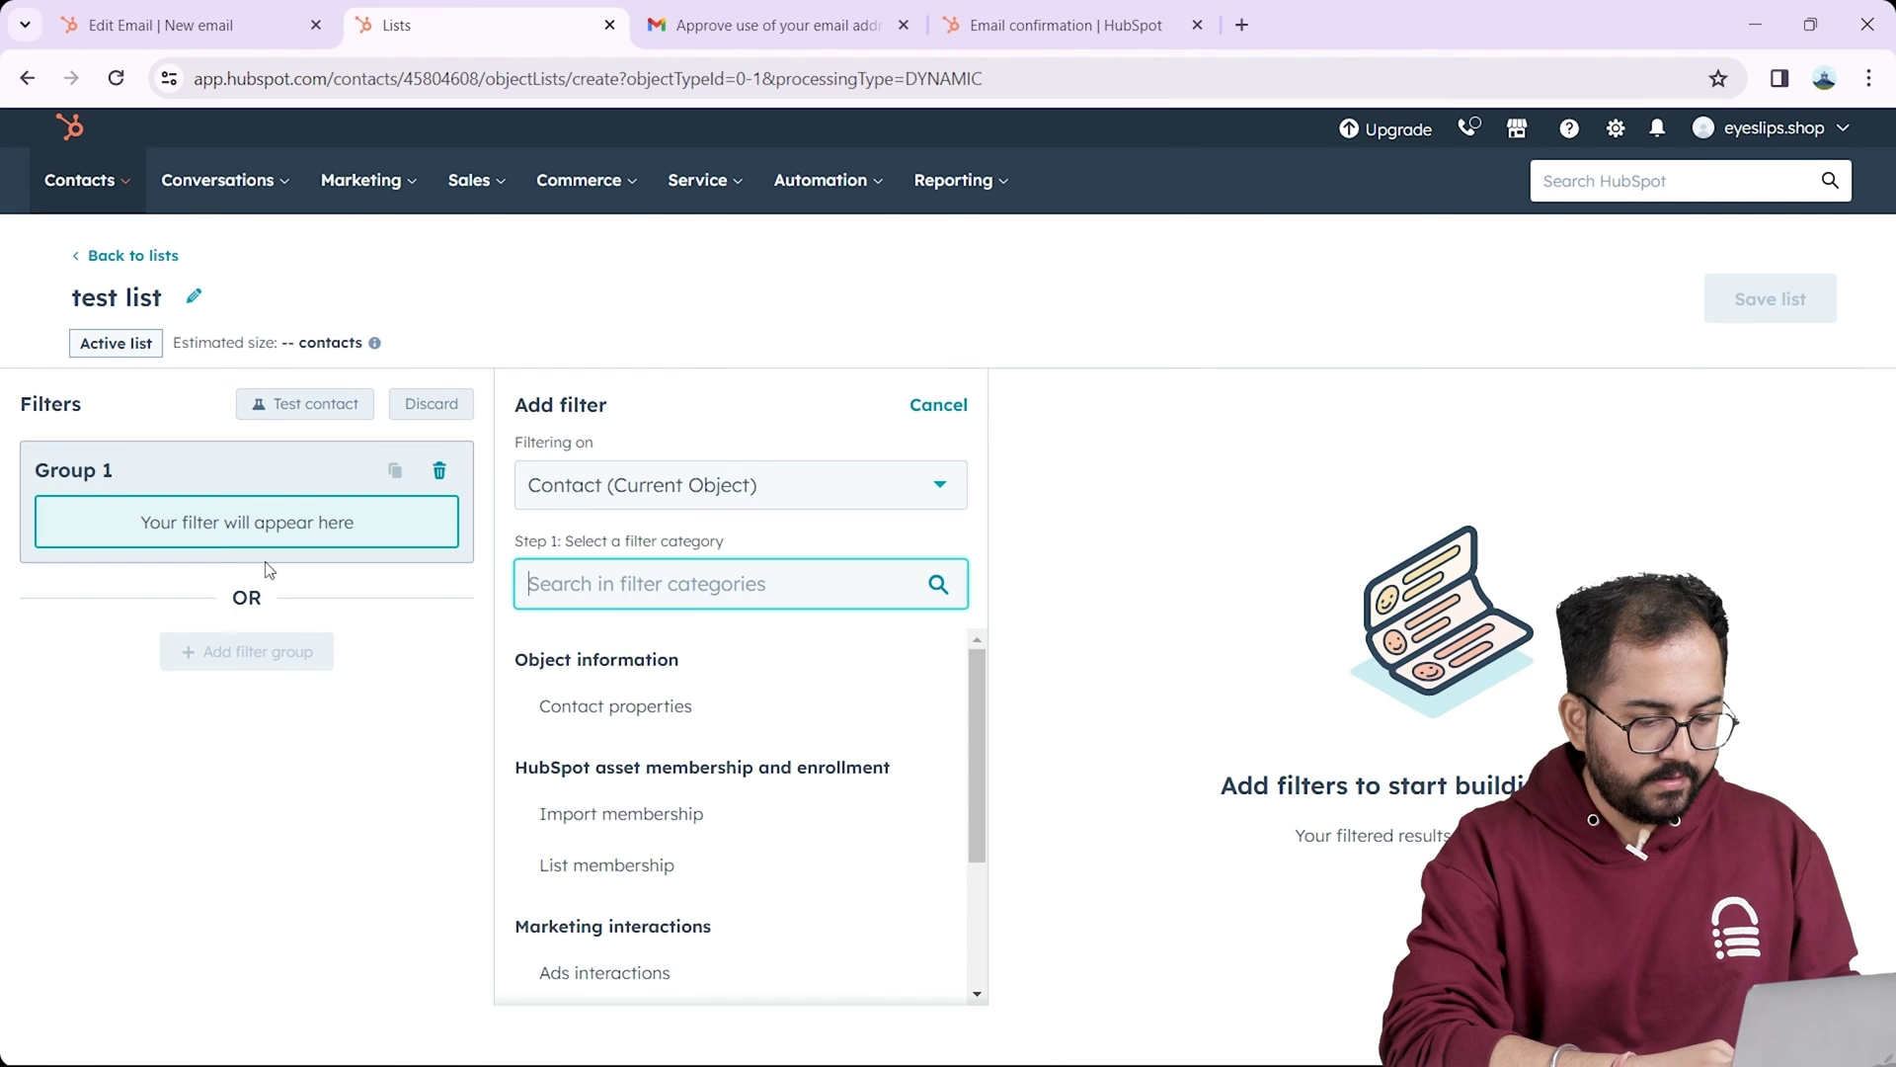
{"action": "left_click", "coordinate": [660, 485]}
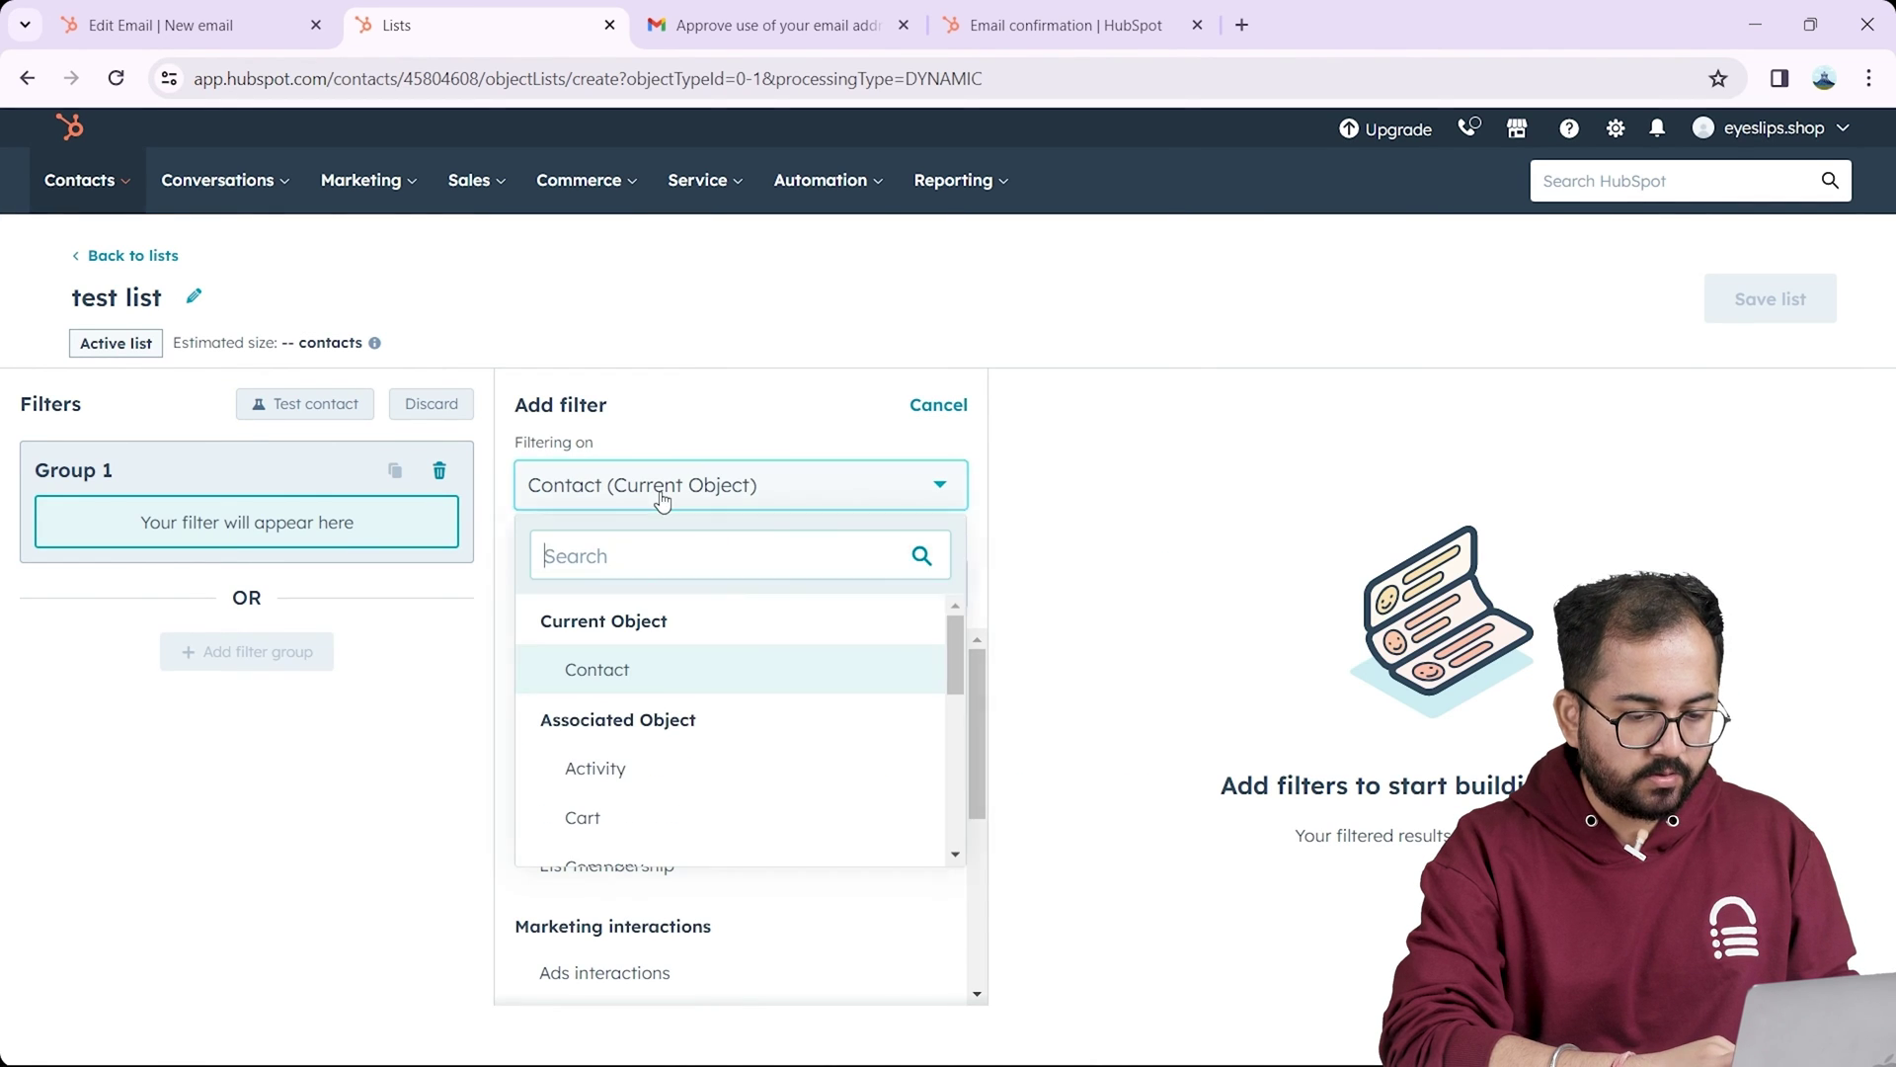
{"action": "type", "text": "contact"}
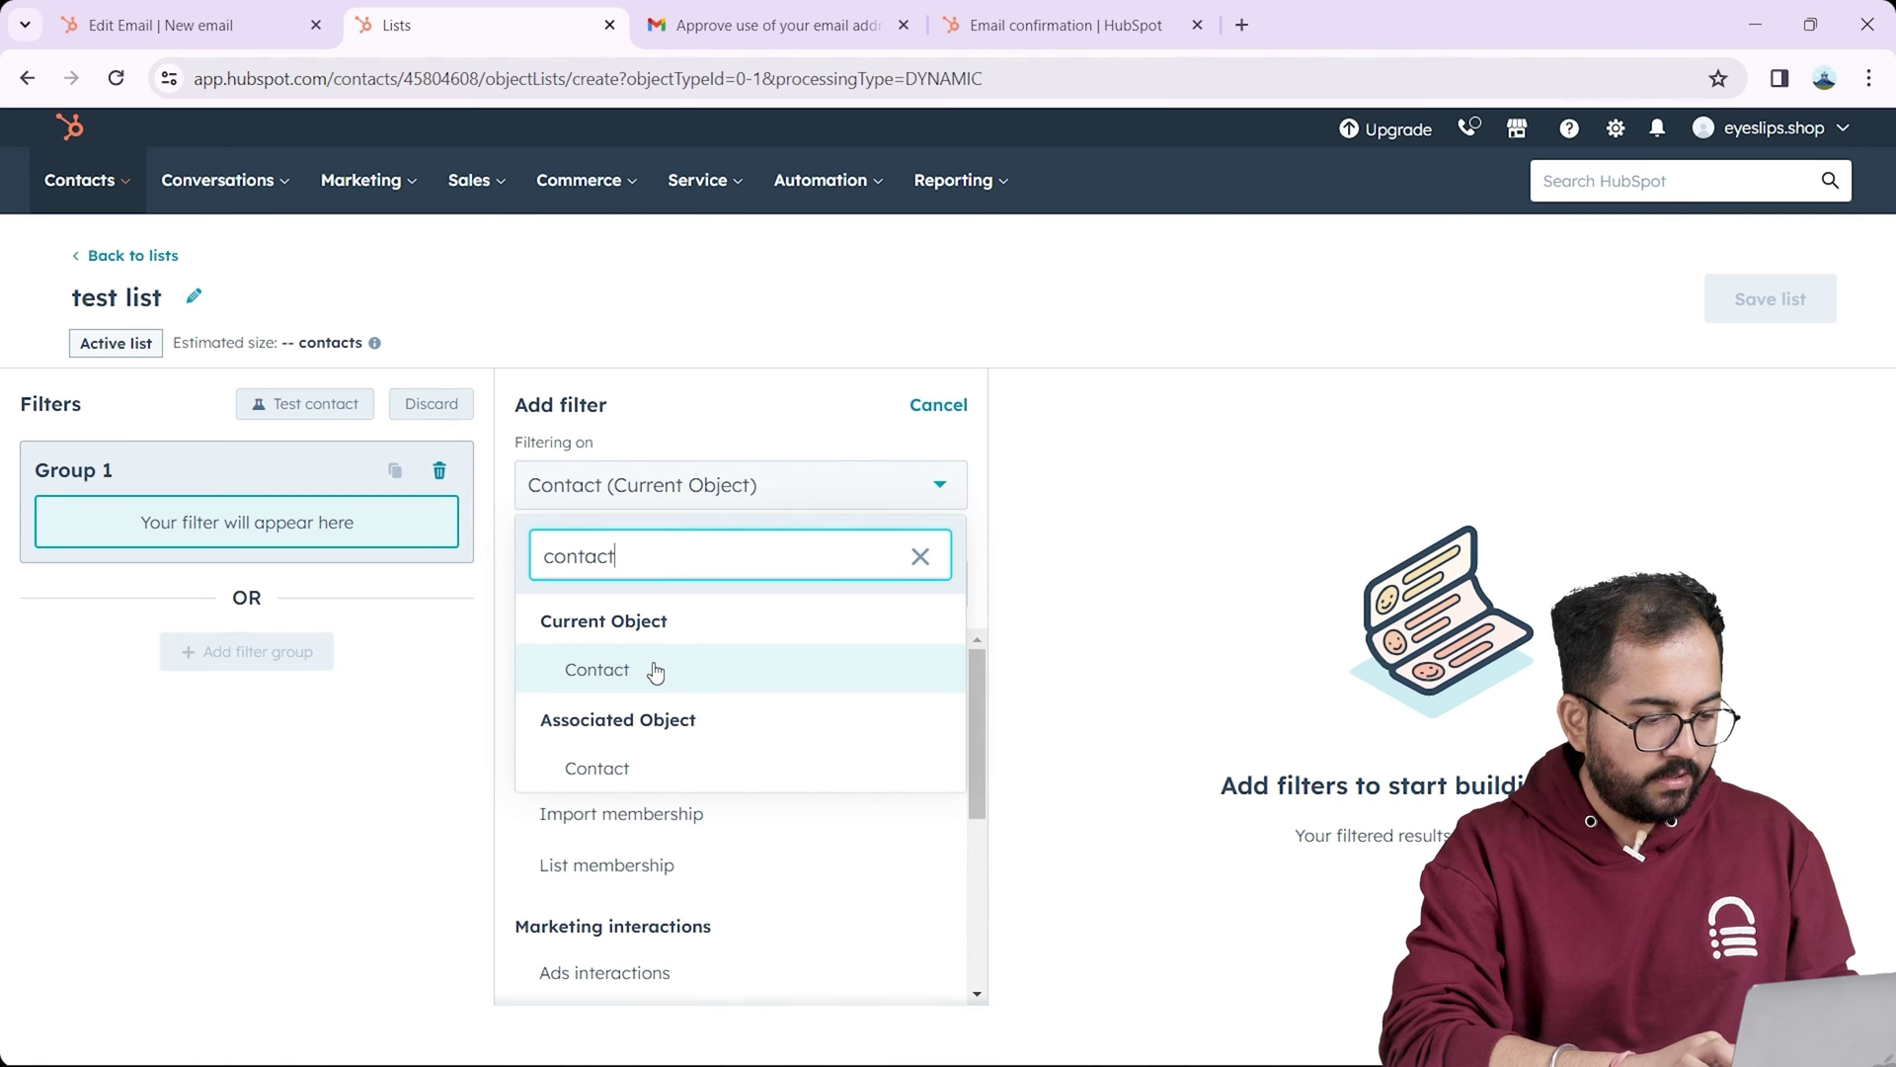
{"action": "left_click", "coordinate": [655, 671]}
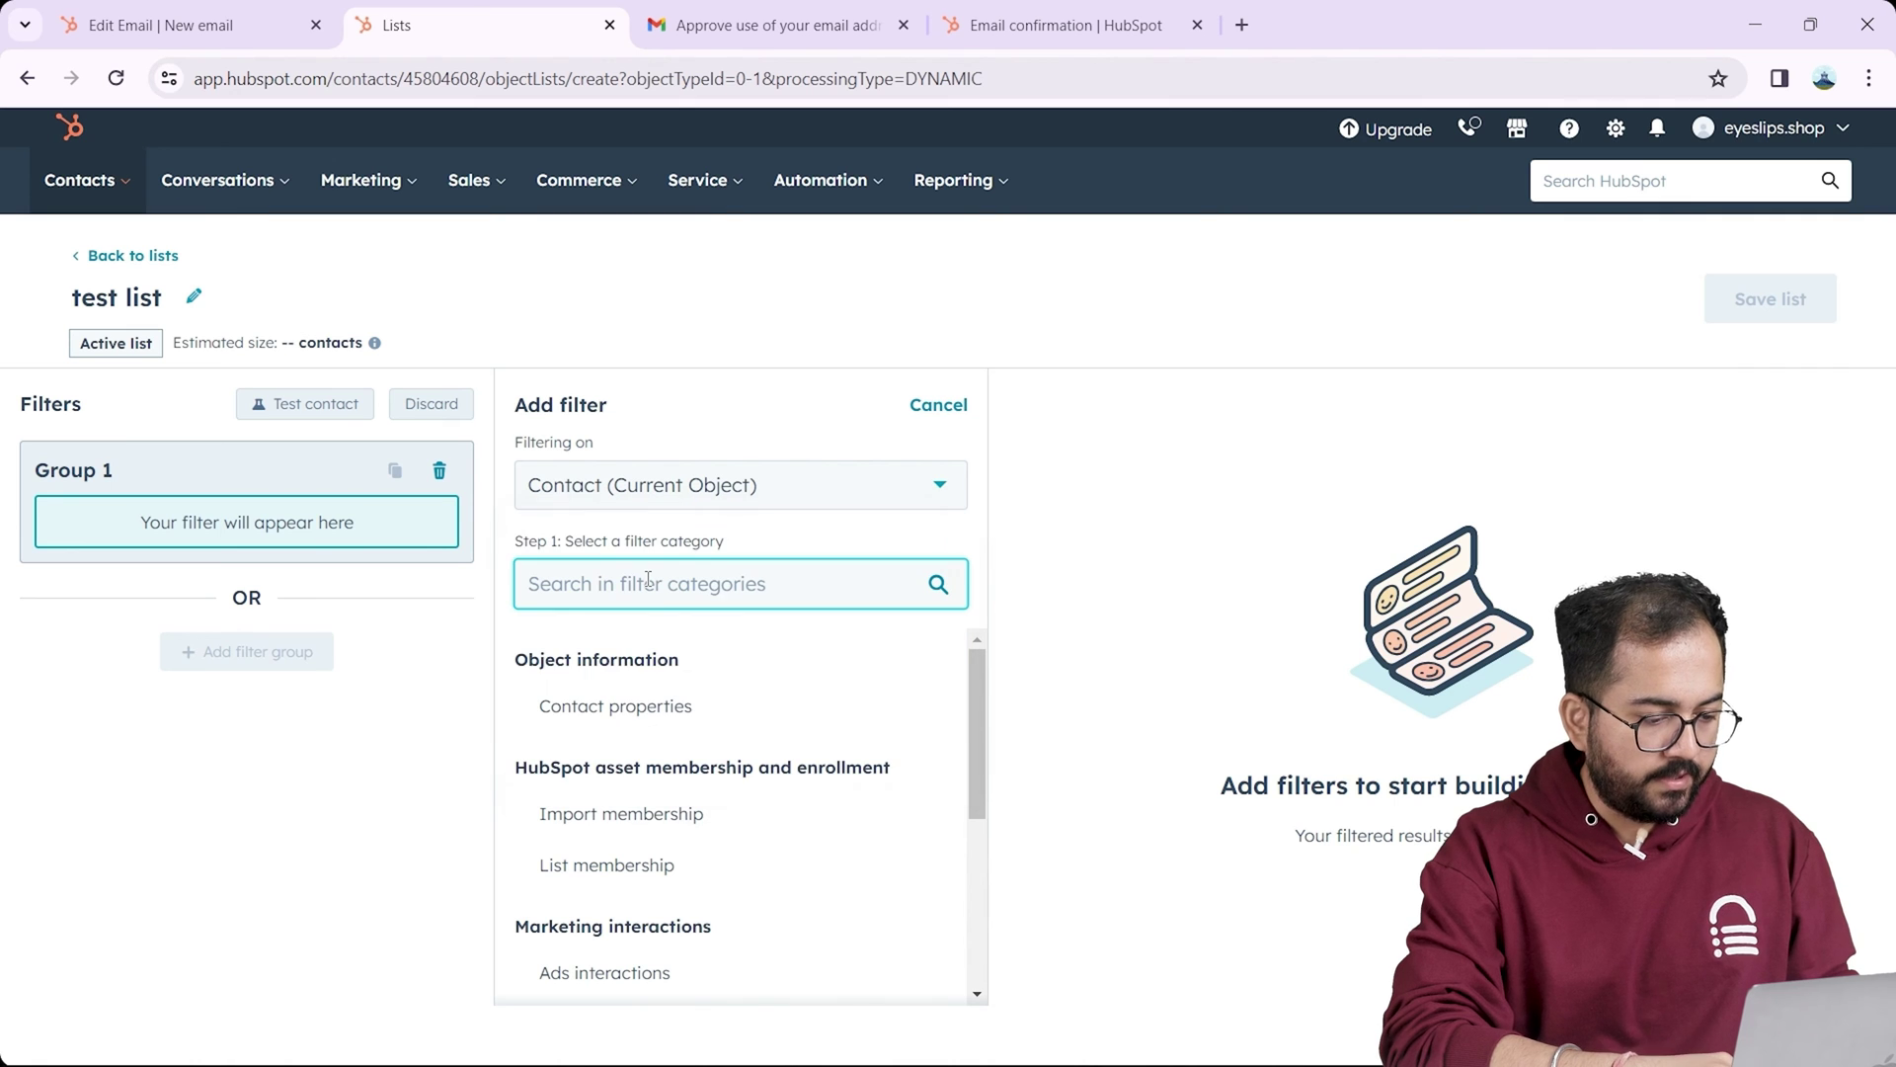
{"action": "left_click", "coordinate": [624, 709]}
{"action": "type", "text": "nam"}
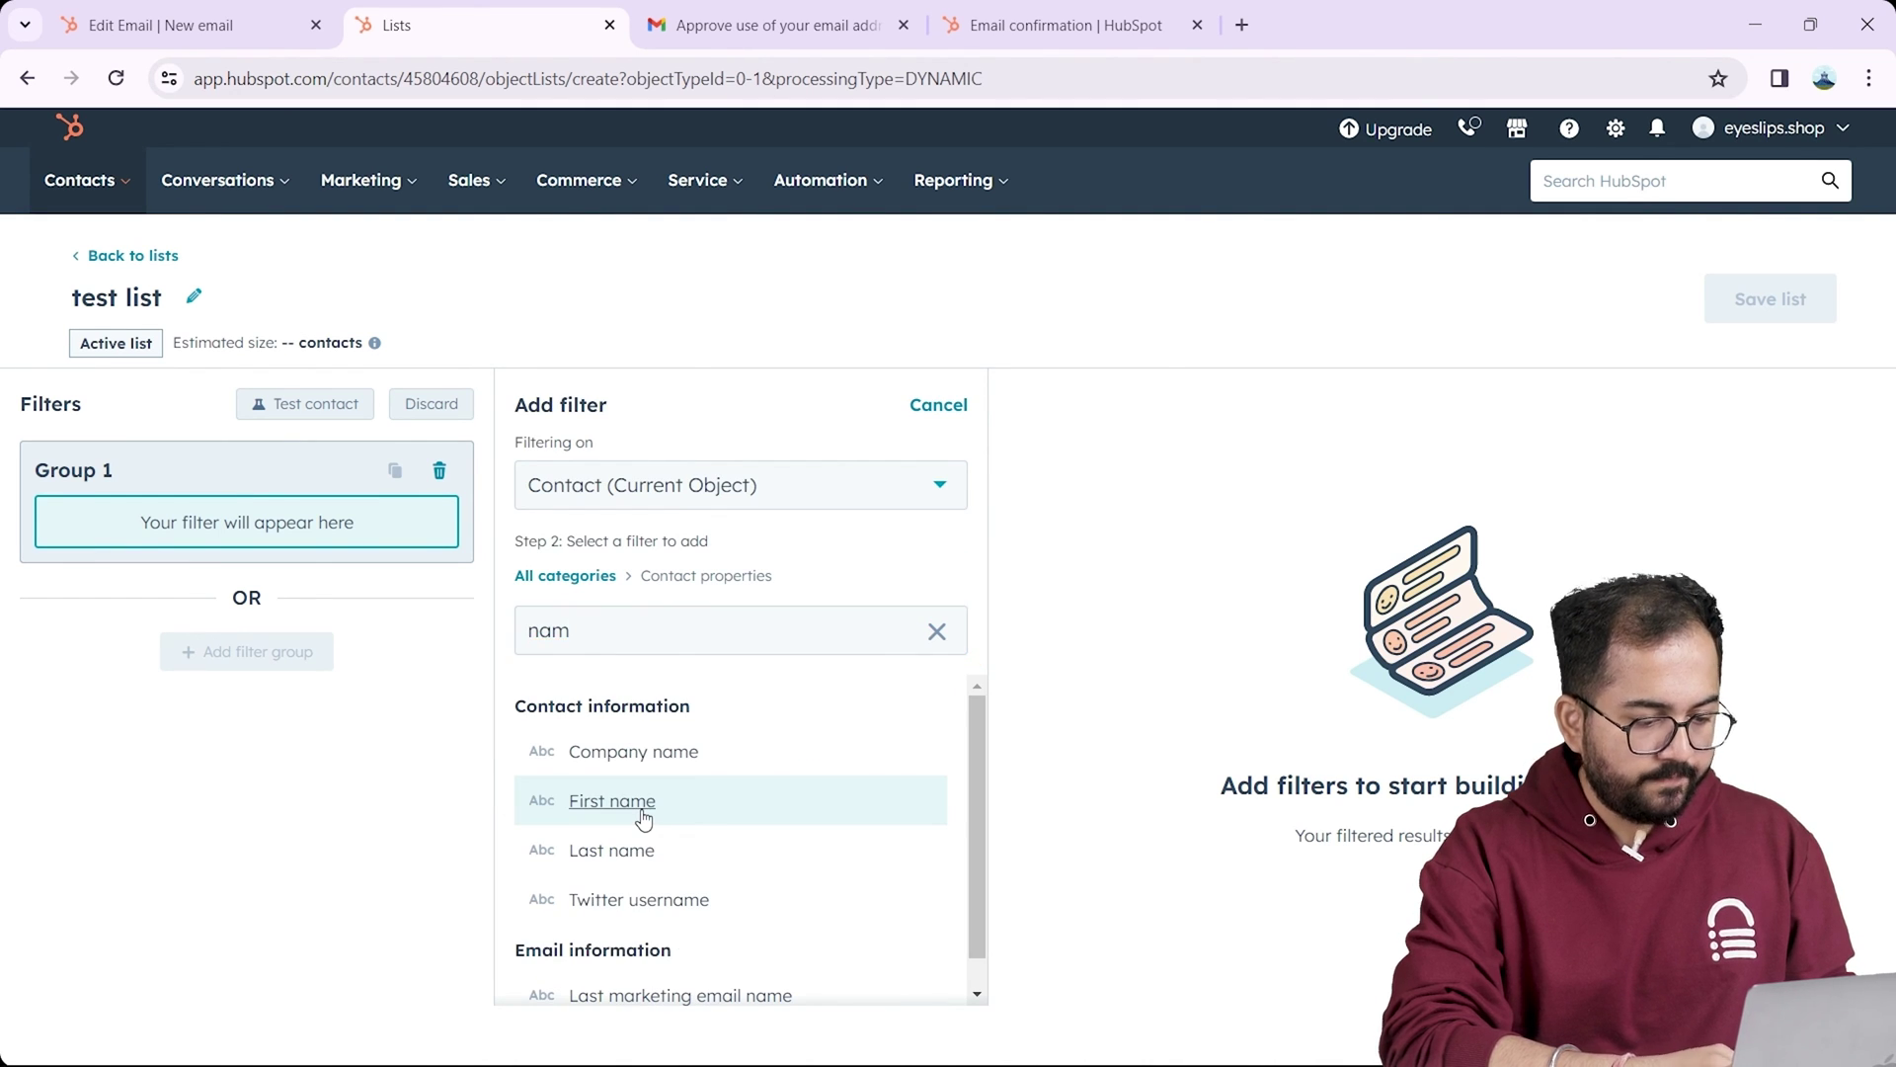
{"action": "left_click", "coordinate": [643, 815]}
{"action": "type", "text": "is kn"}
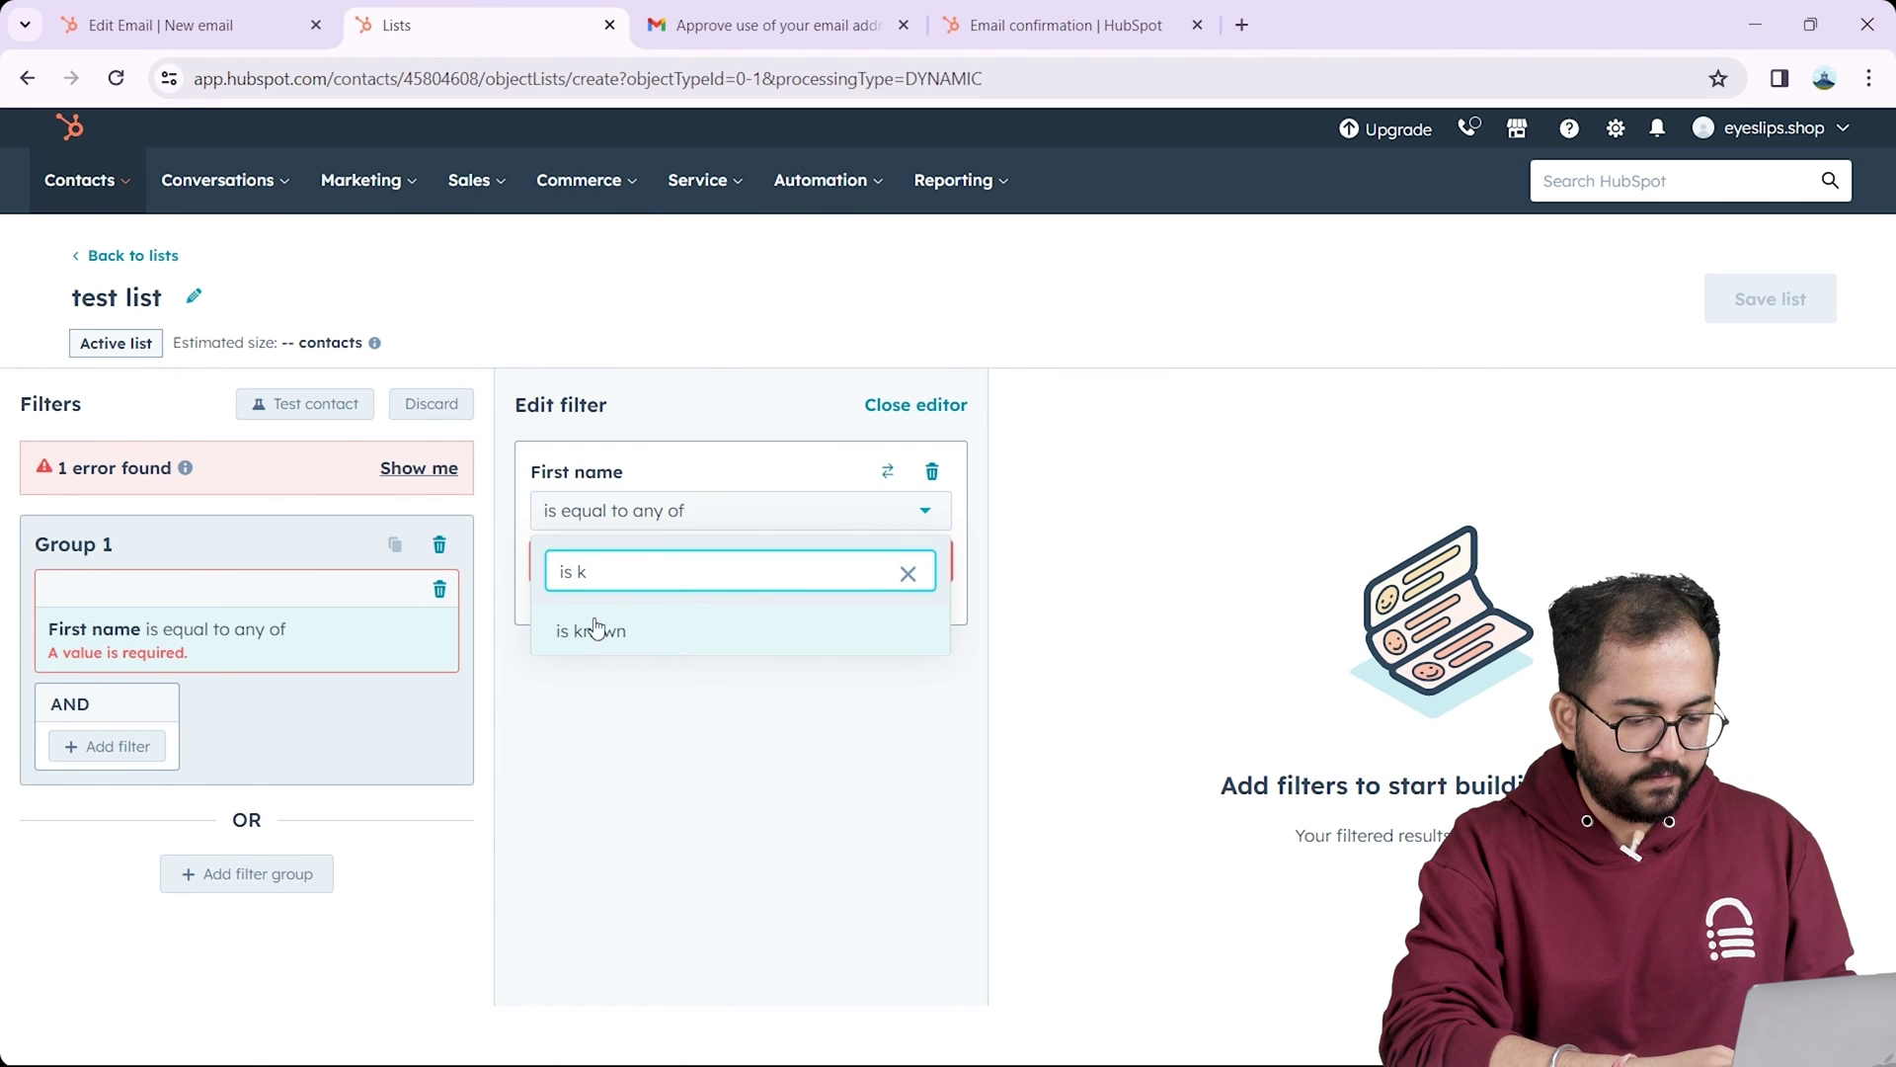
{"action": "left_click", "coordinate": [593, 630]}
{"action": "left_click_drag", "start_coordinate": [1194, 656], "coordinate": [1876, 657]}
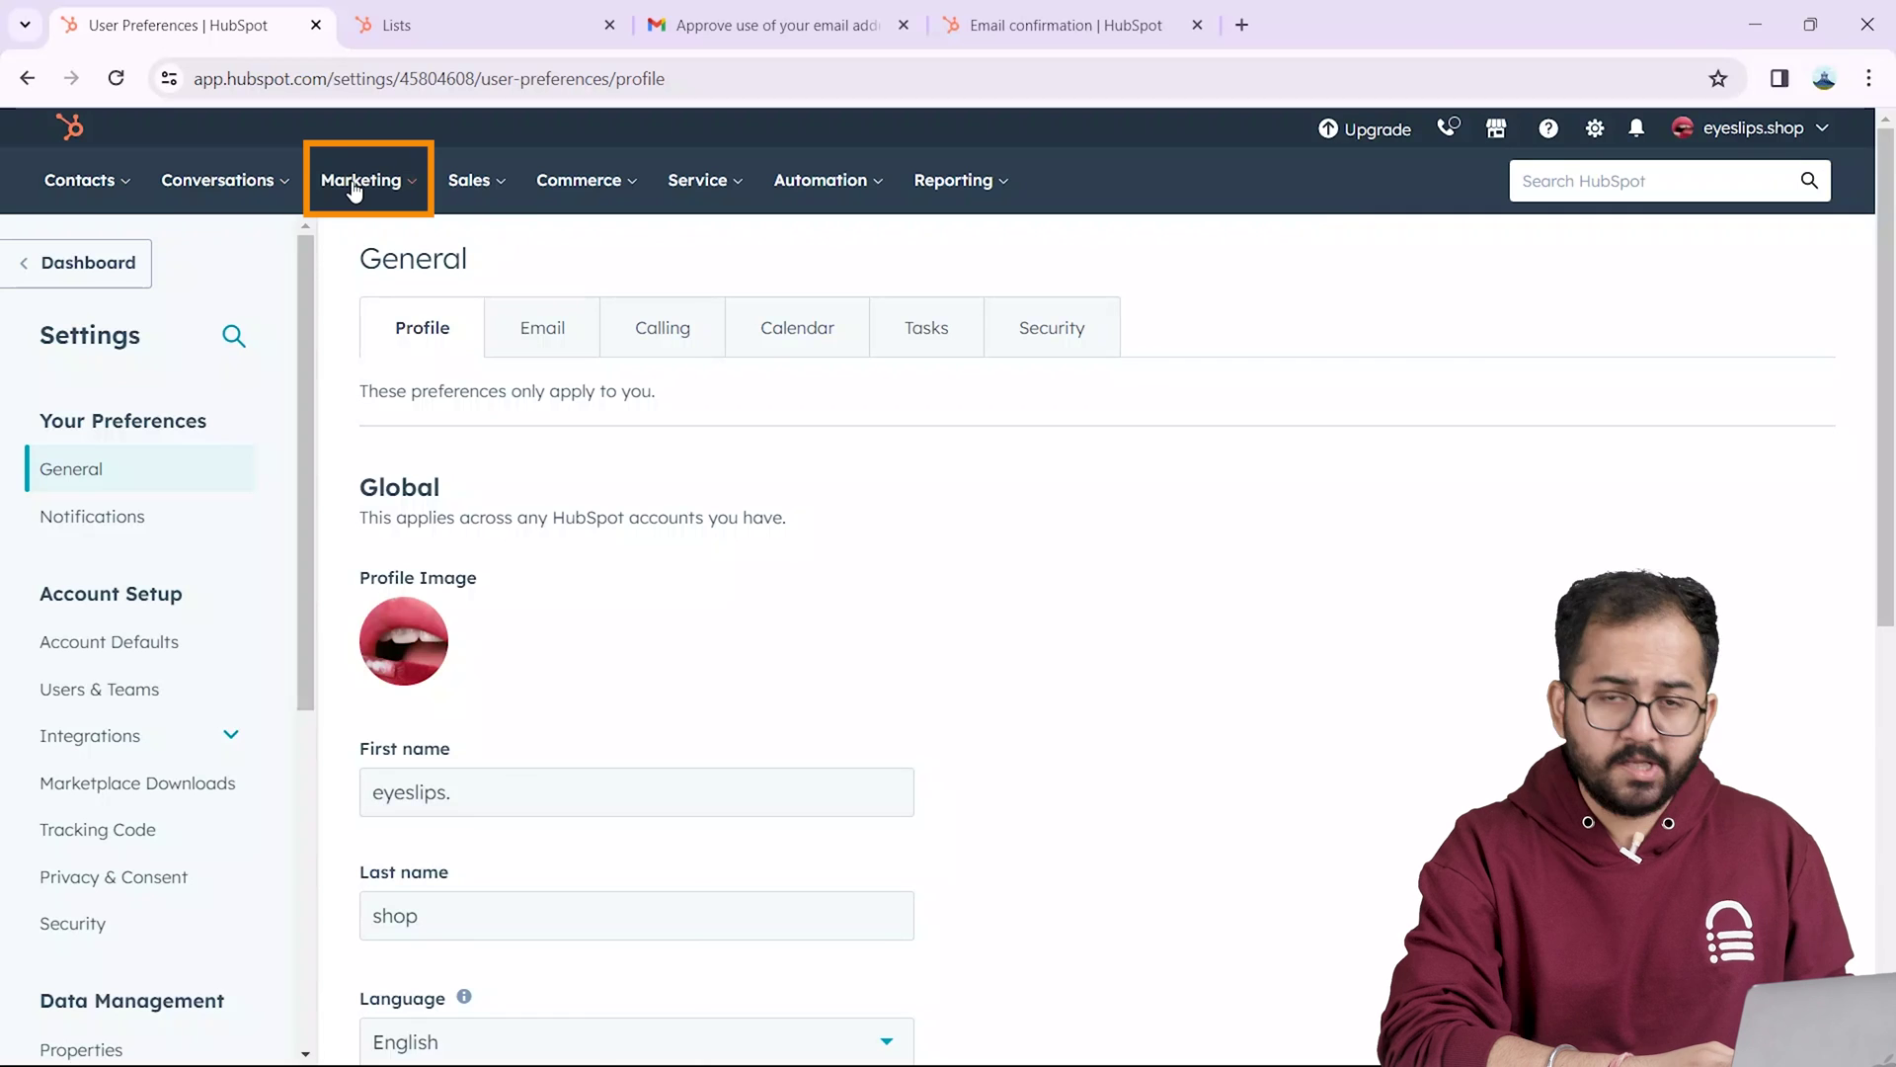
{"action": "left_click", "coordinate": [354, 187]}
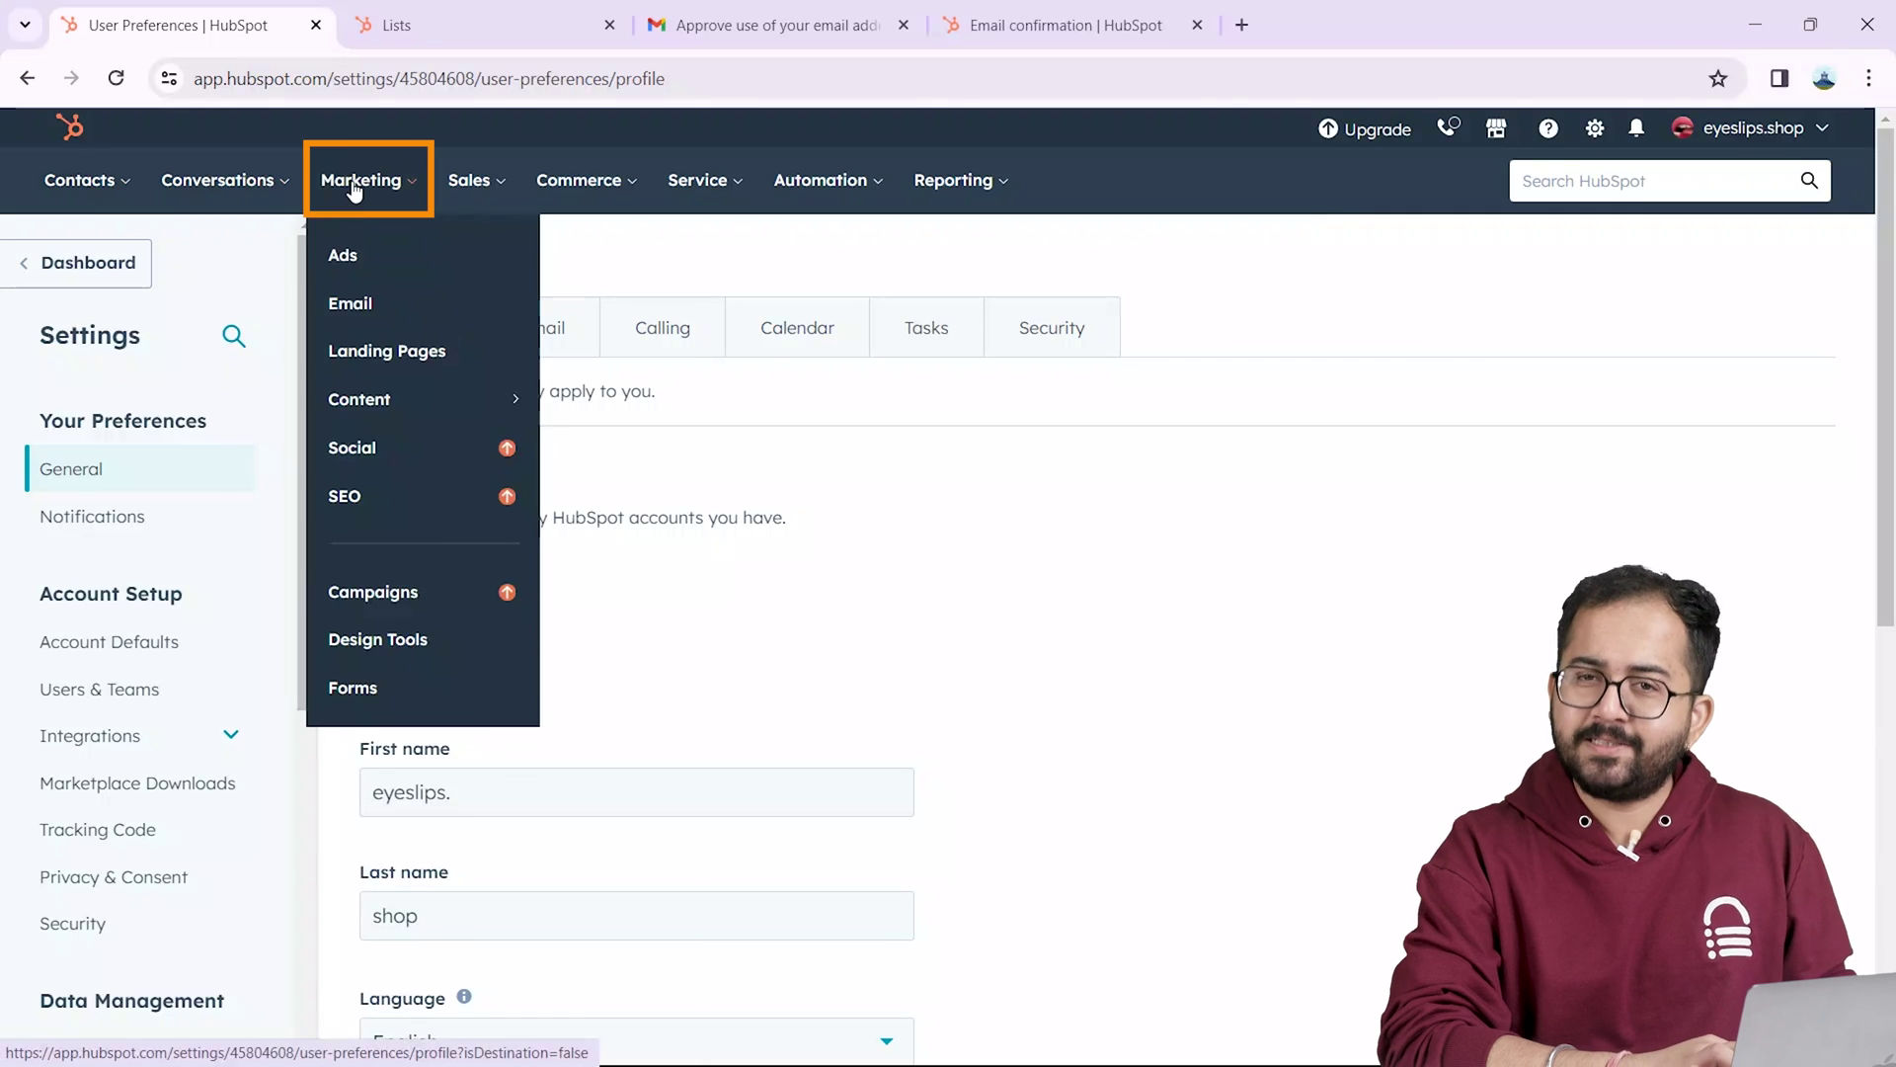
Step: Start a new marketing email from the Welcome template and delete its placeholder body text
{"action": "left_click", "coordinate": [381, 304]}
{"action": "left_click", "coordinate": [1713, 280]}
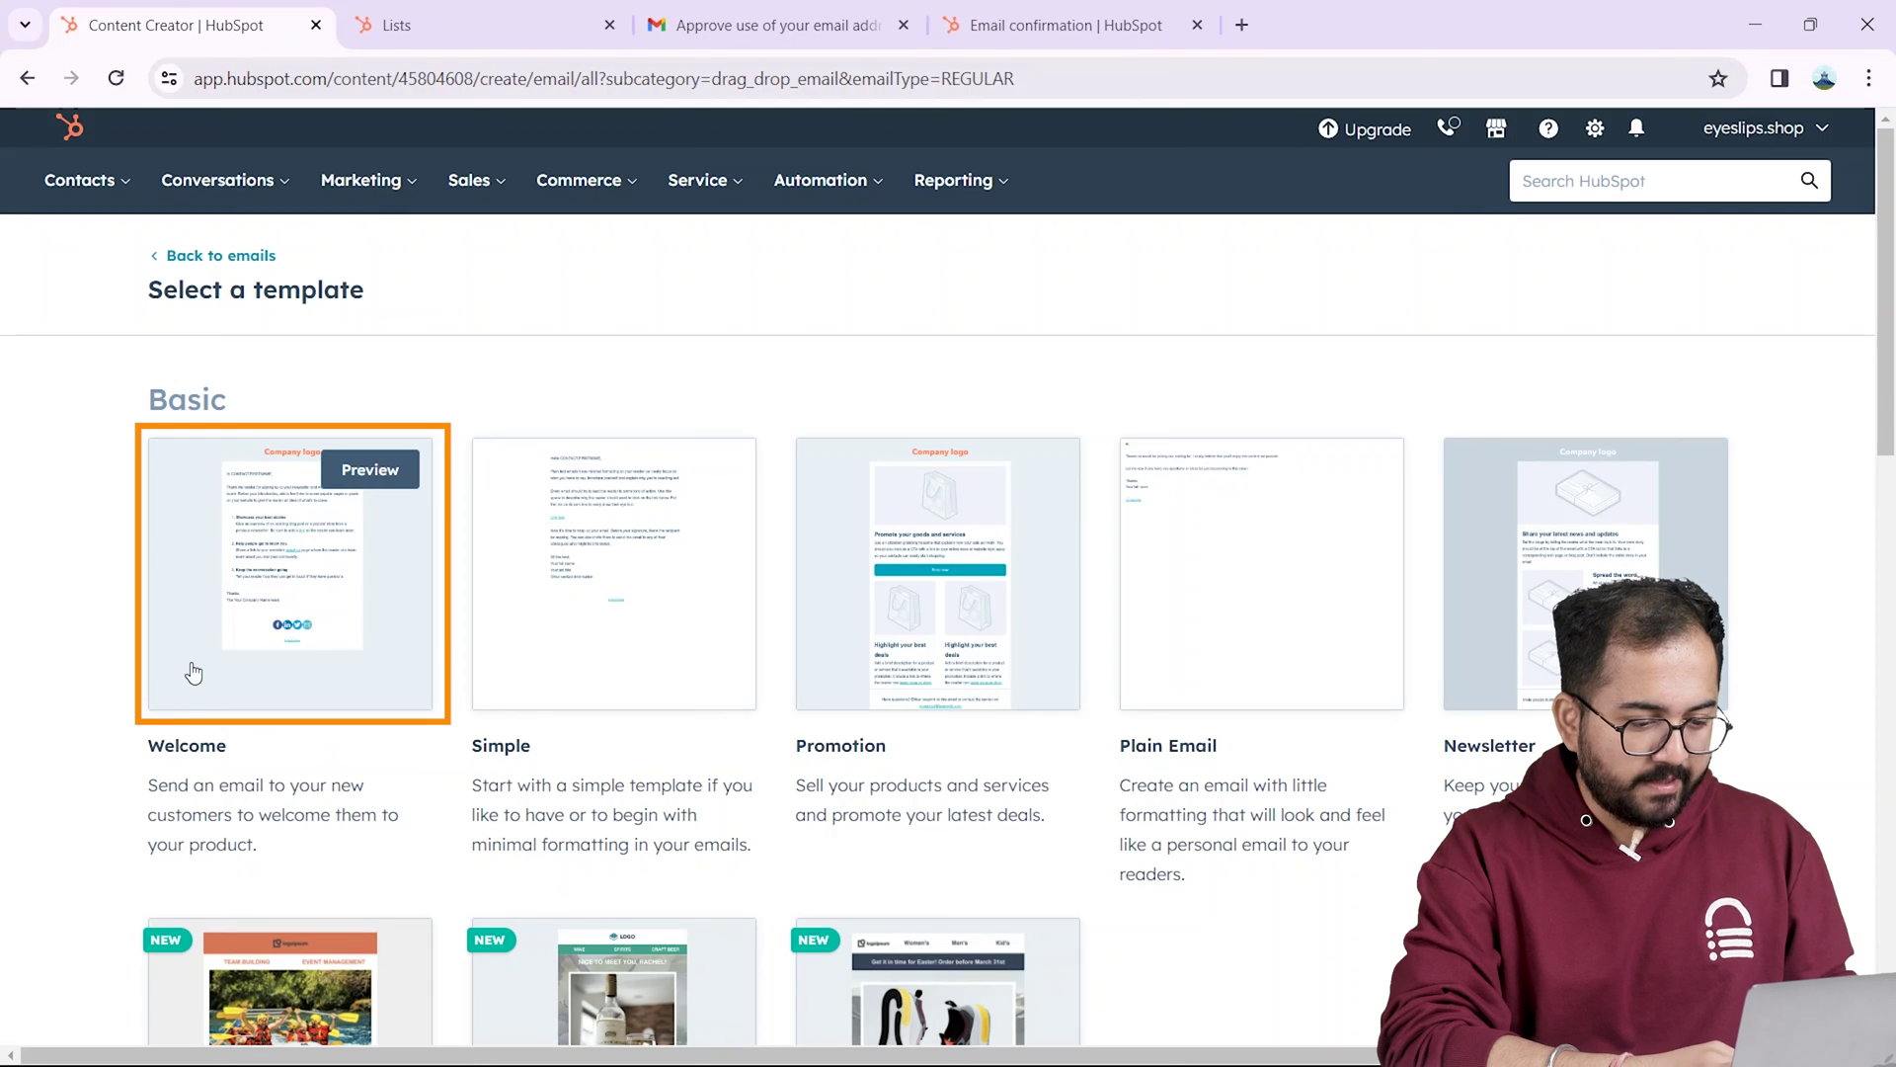
{"action": "left_click", "coordinate": [359, 497]}
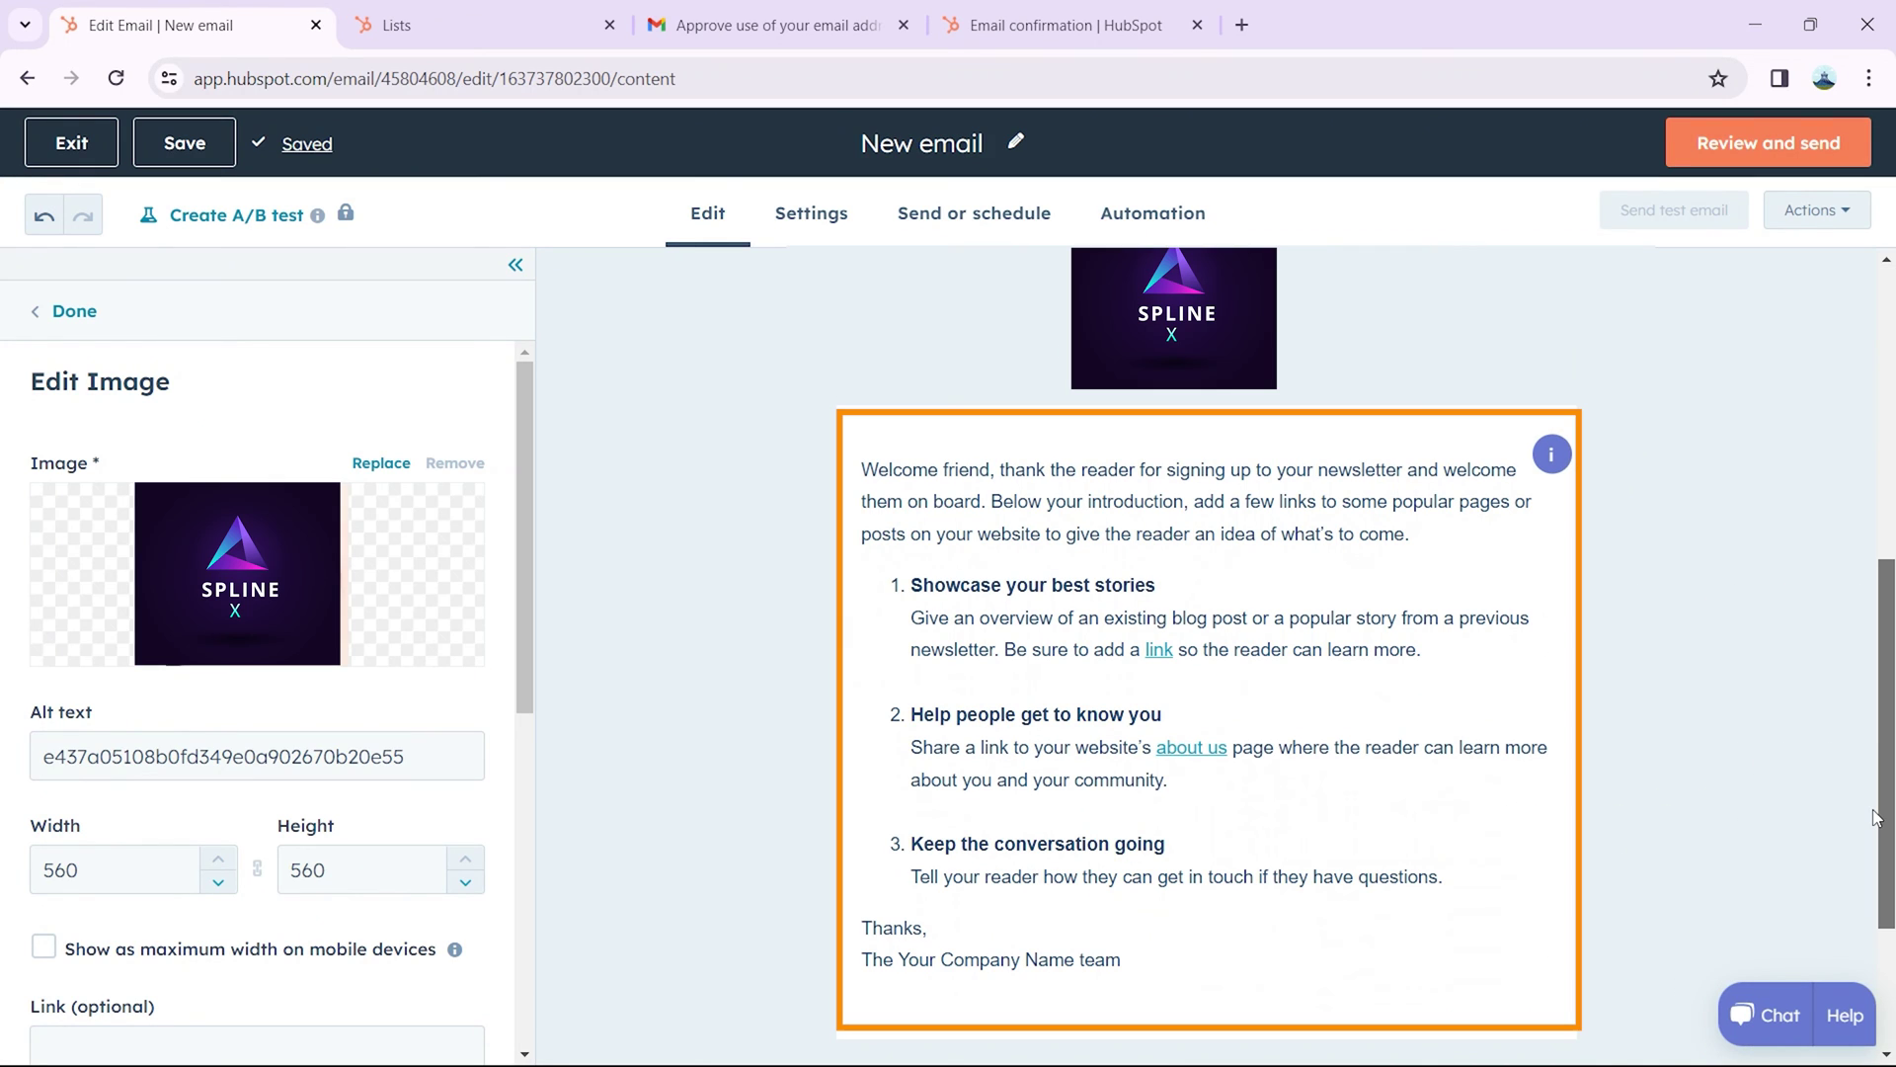
{"action": "left_click_drag", "start_coordinate": [859, 351], "coordinate": [1163, 843]}
{"action": "key", "text": "BackSpace"}
{"action": "left_click", "coordinate": [813, 217]}
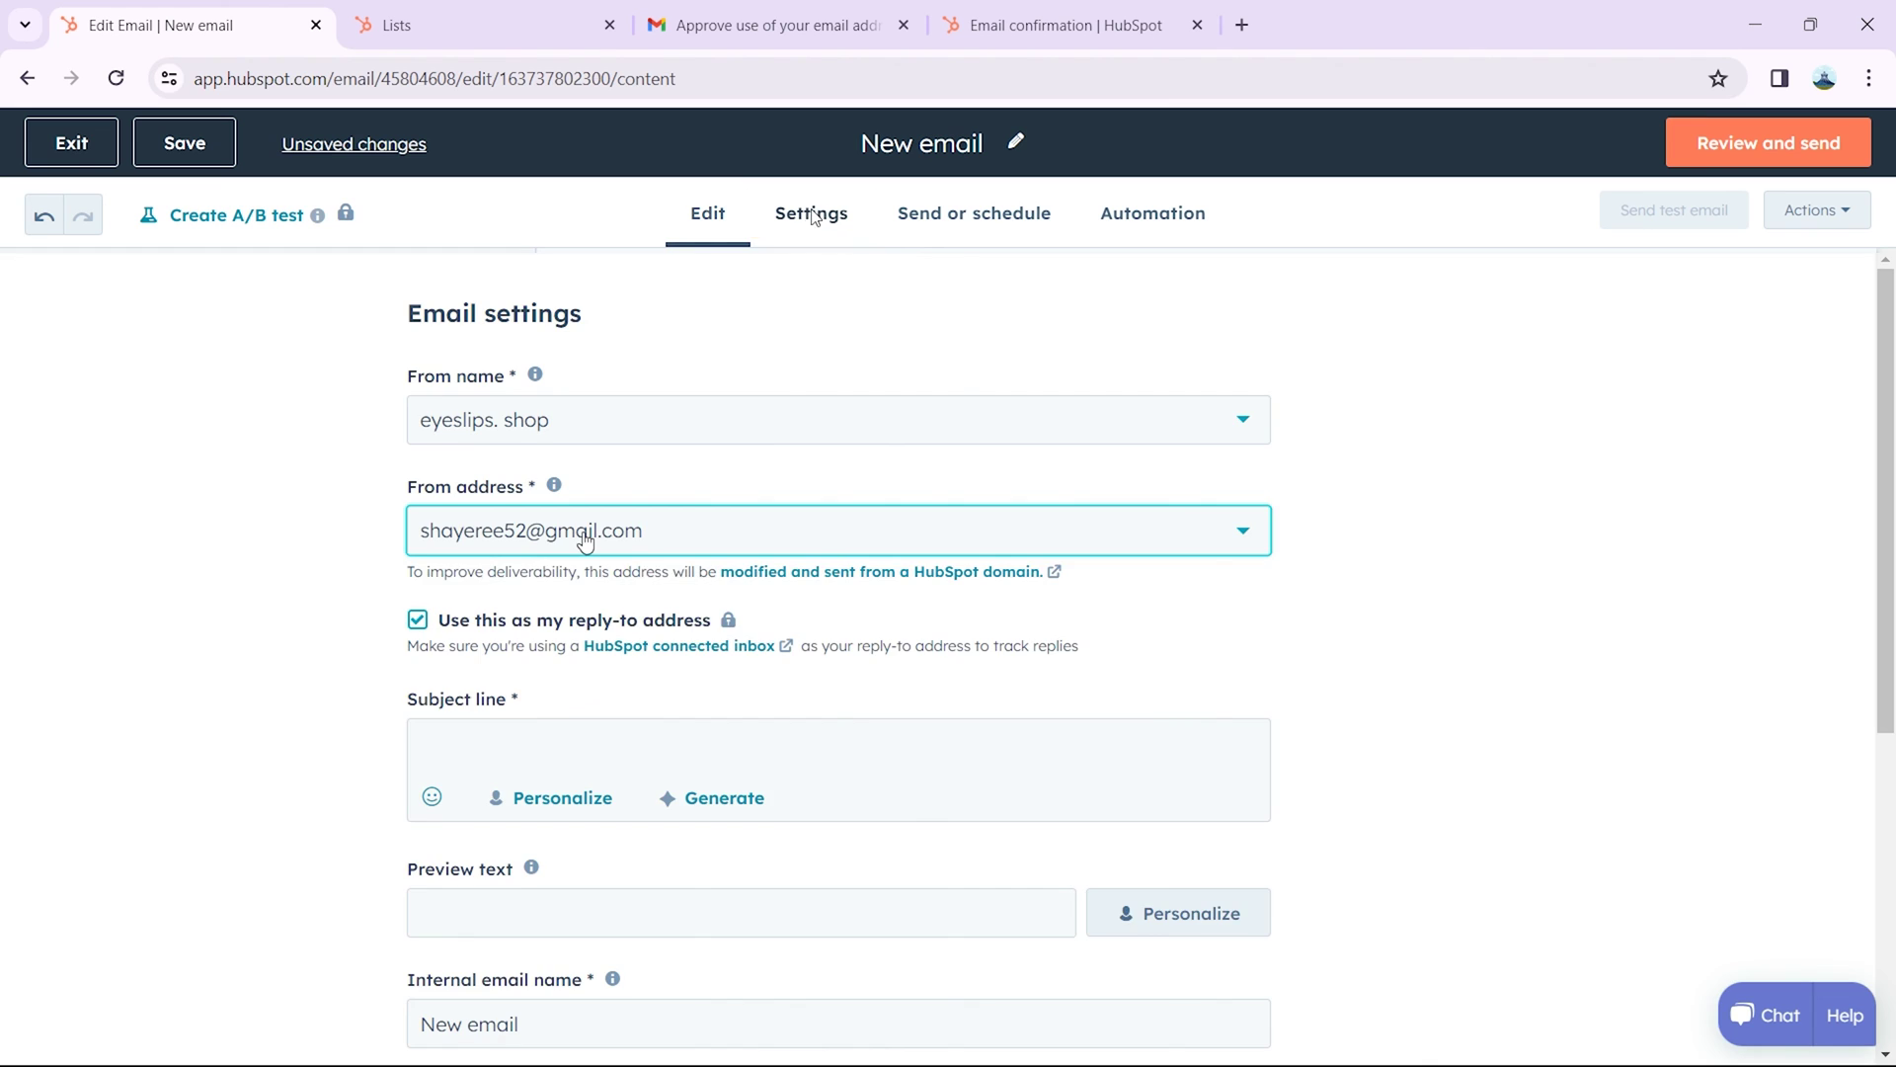
{"action": "left_click", "coordinate": [580, 539]}
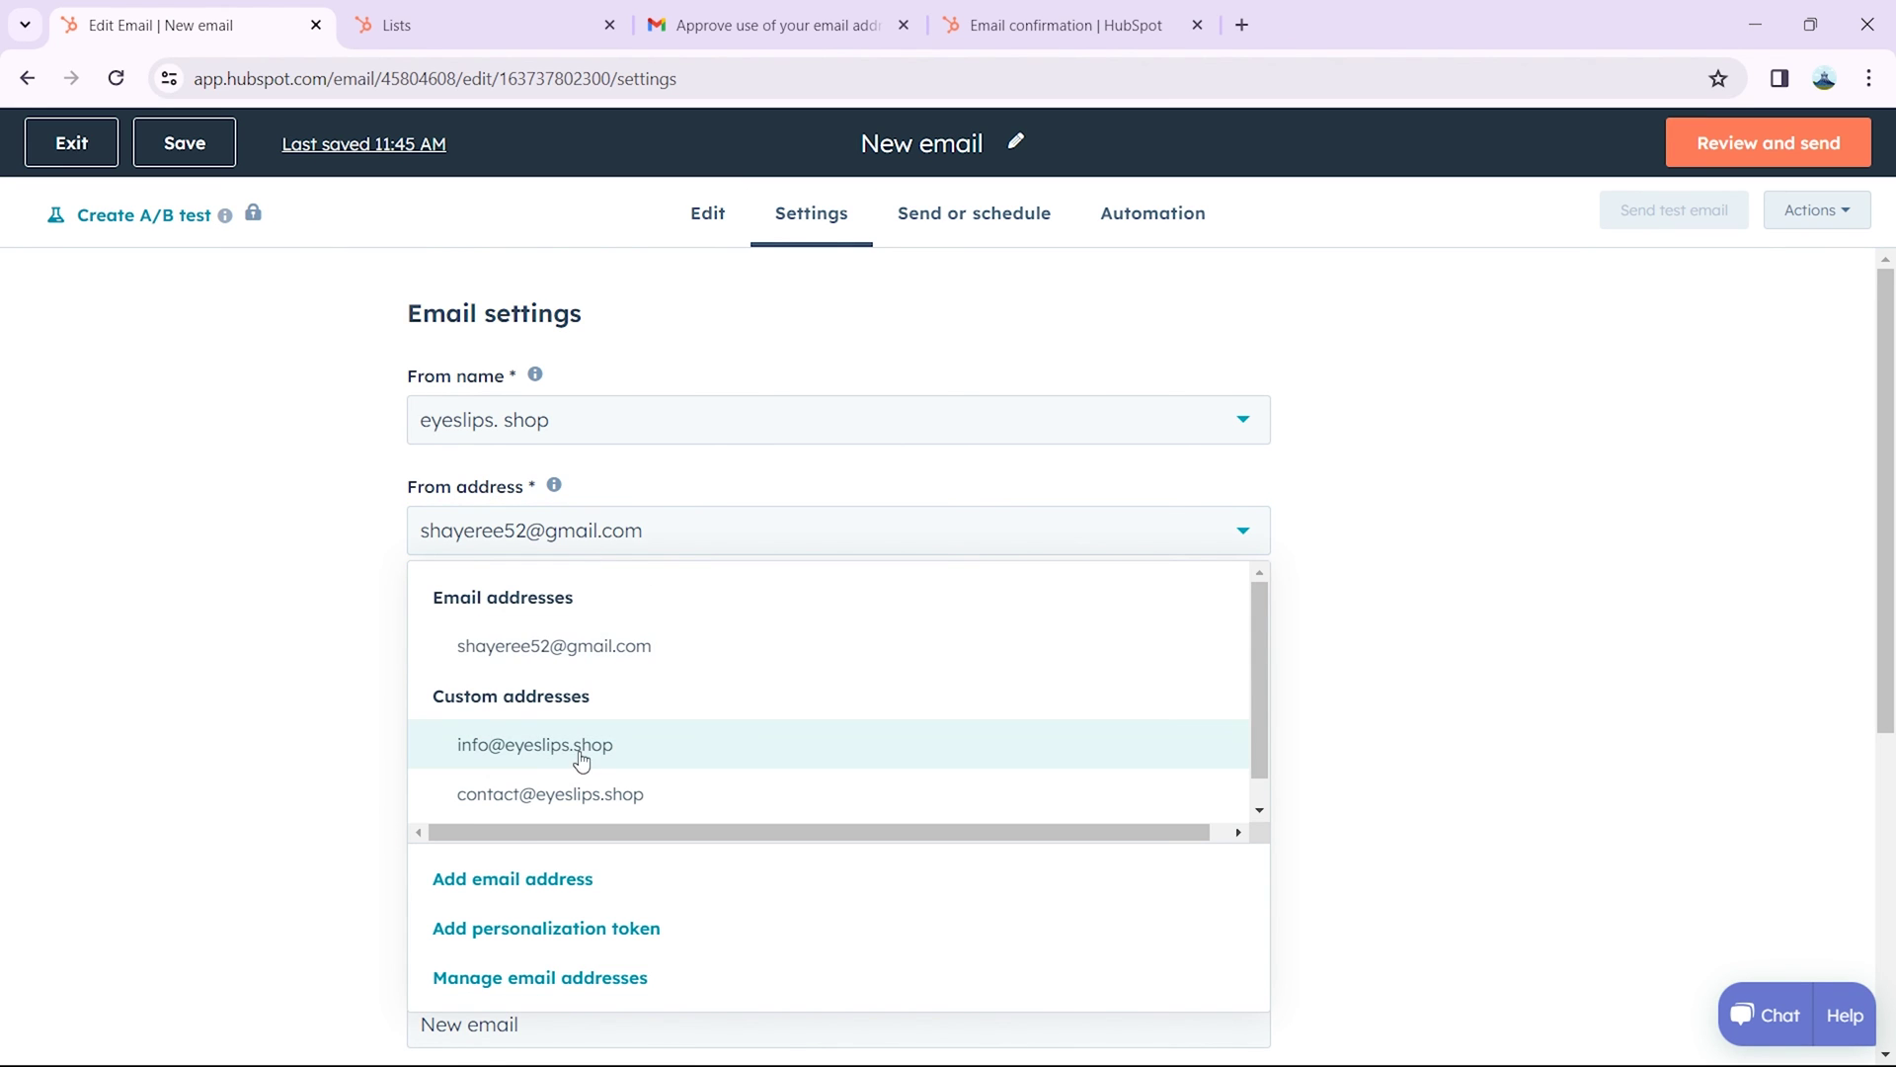
{"action": "left_click", "coordinate": [572, 793]}
{"action": "left_click", "coordinate": [493, 735]}
{"action": "type", "text": "Welcome to our website!"}
{"action": "left_click", "coordinate": [471, 912]}
{"action": "type", "text": "We are so grateful that you are a member of our family"}
{"action": "scroll", "coordinate": [956, 707], "scroll_direction": "down", "scroll_amount": 2}
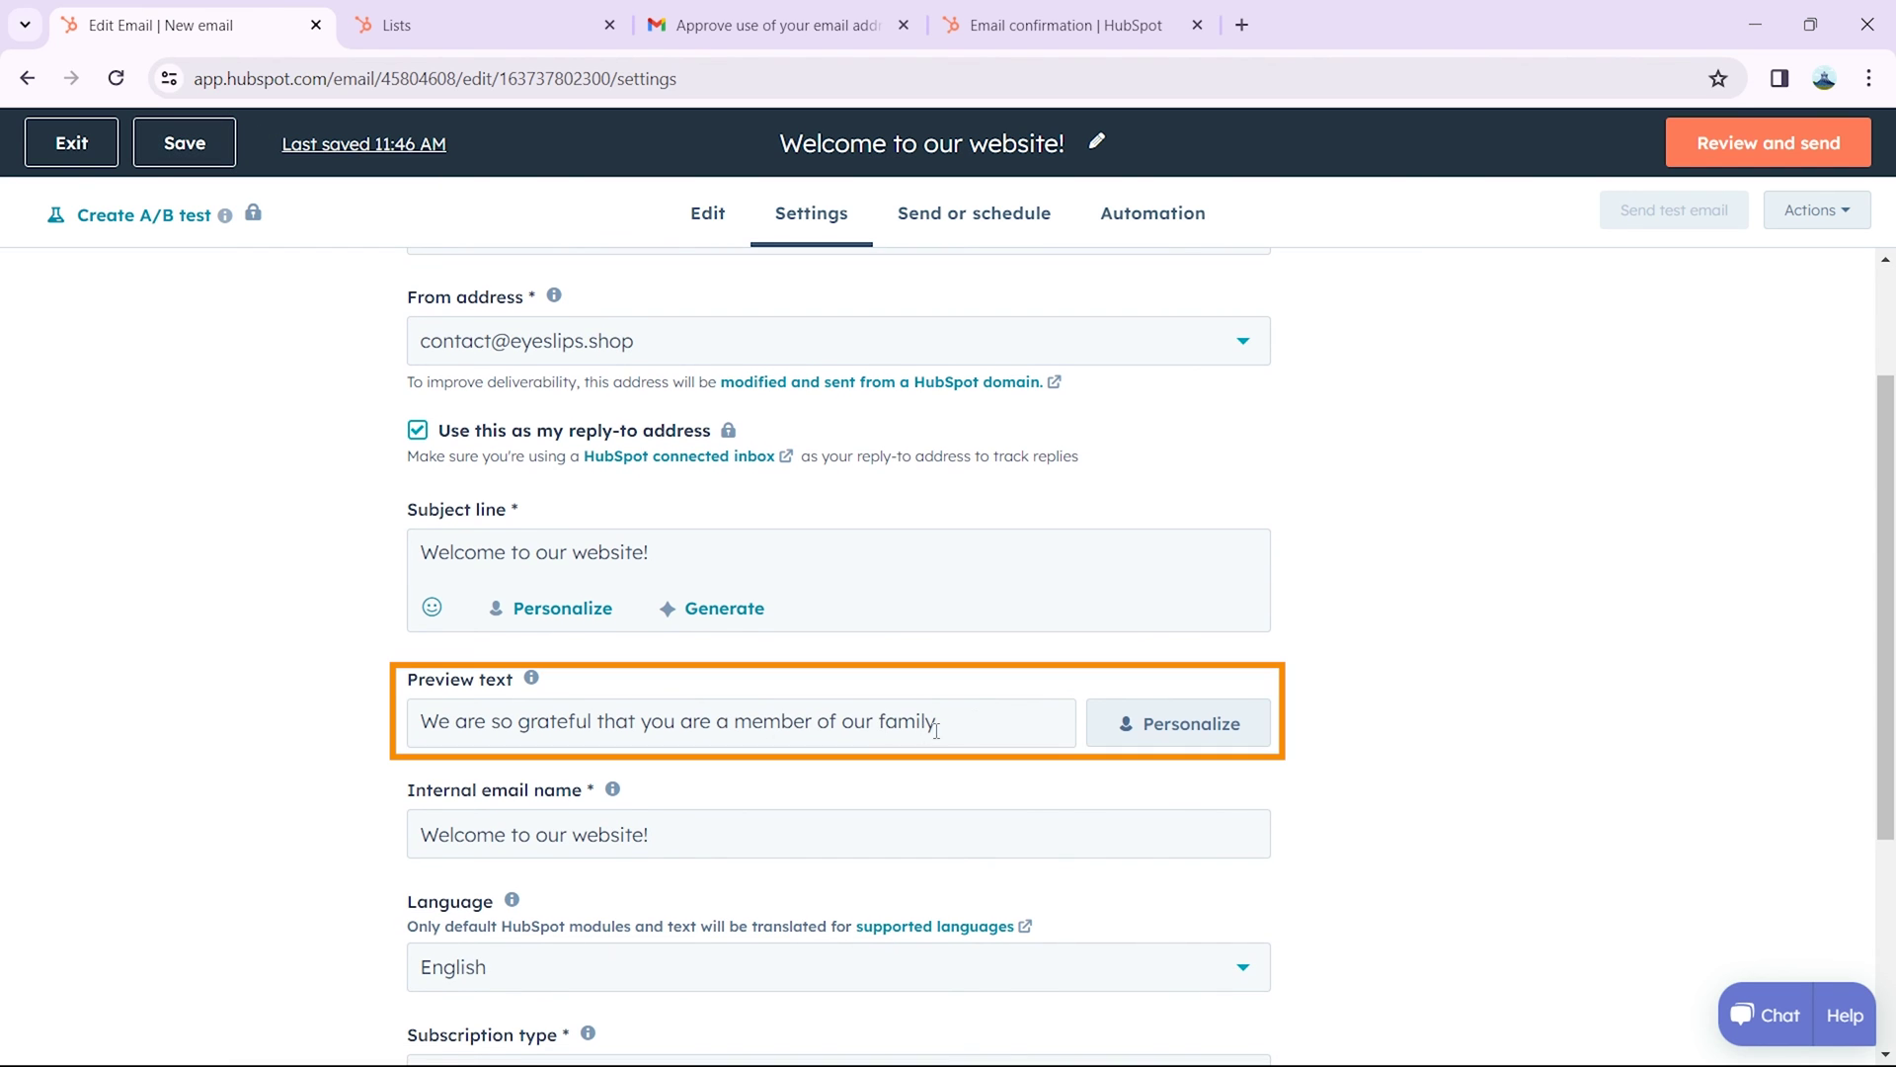
{"action": "left_click_drag", "start_coordinate": [973, 719], "coordinate": [415, 722]}
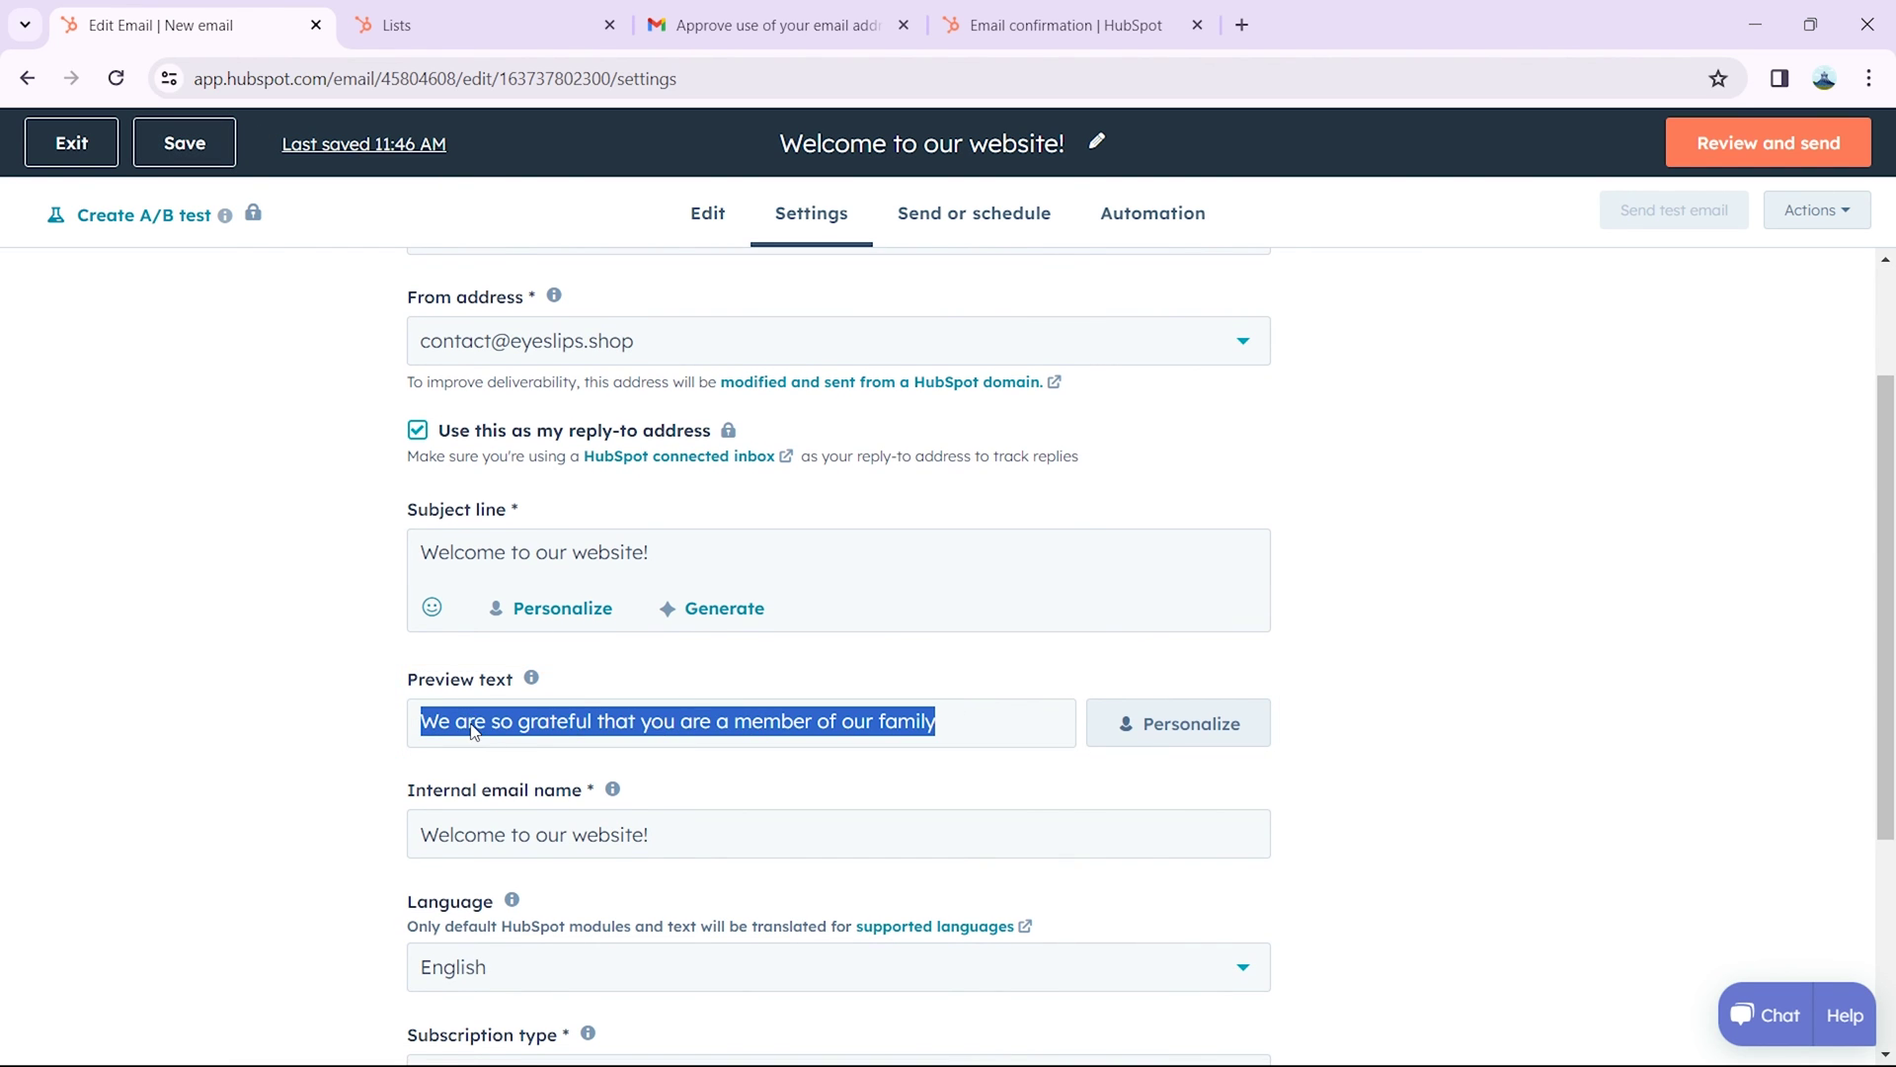
{"action": "right_click", "coordinate": [462, 723]}
Step: Copy the preview sentence and paste it into the empty email body as the welcome message
{"action": "left_click", "coordinate": [601, 294]}
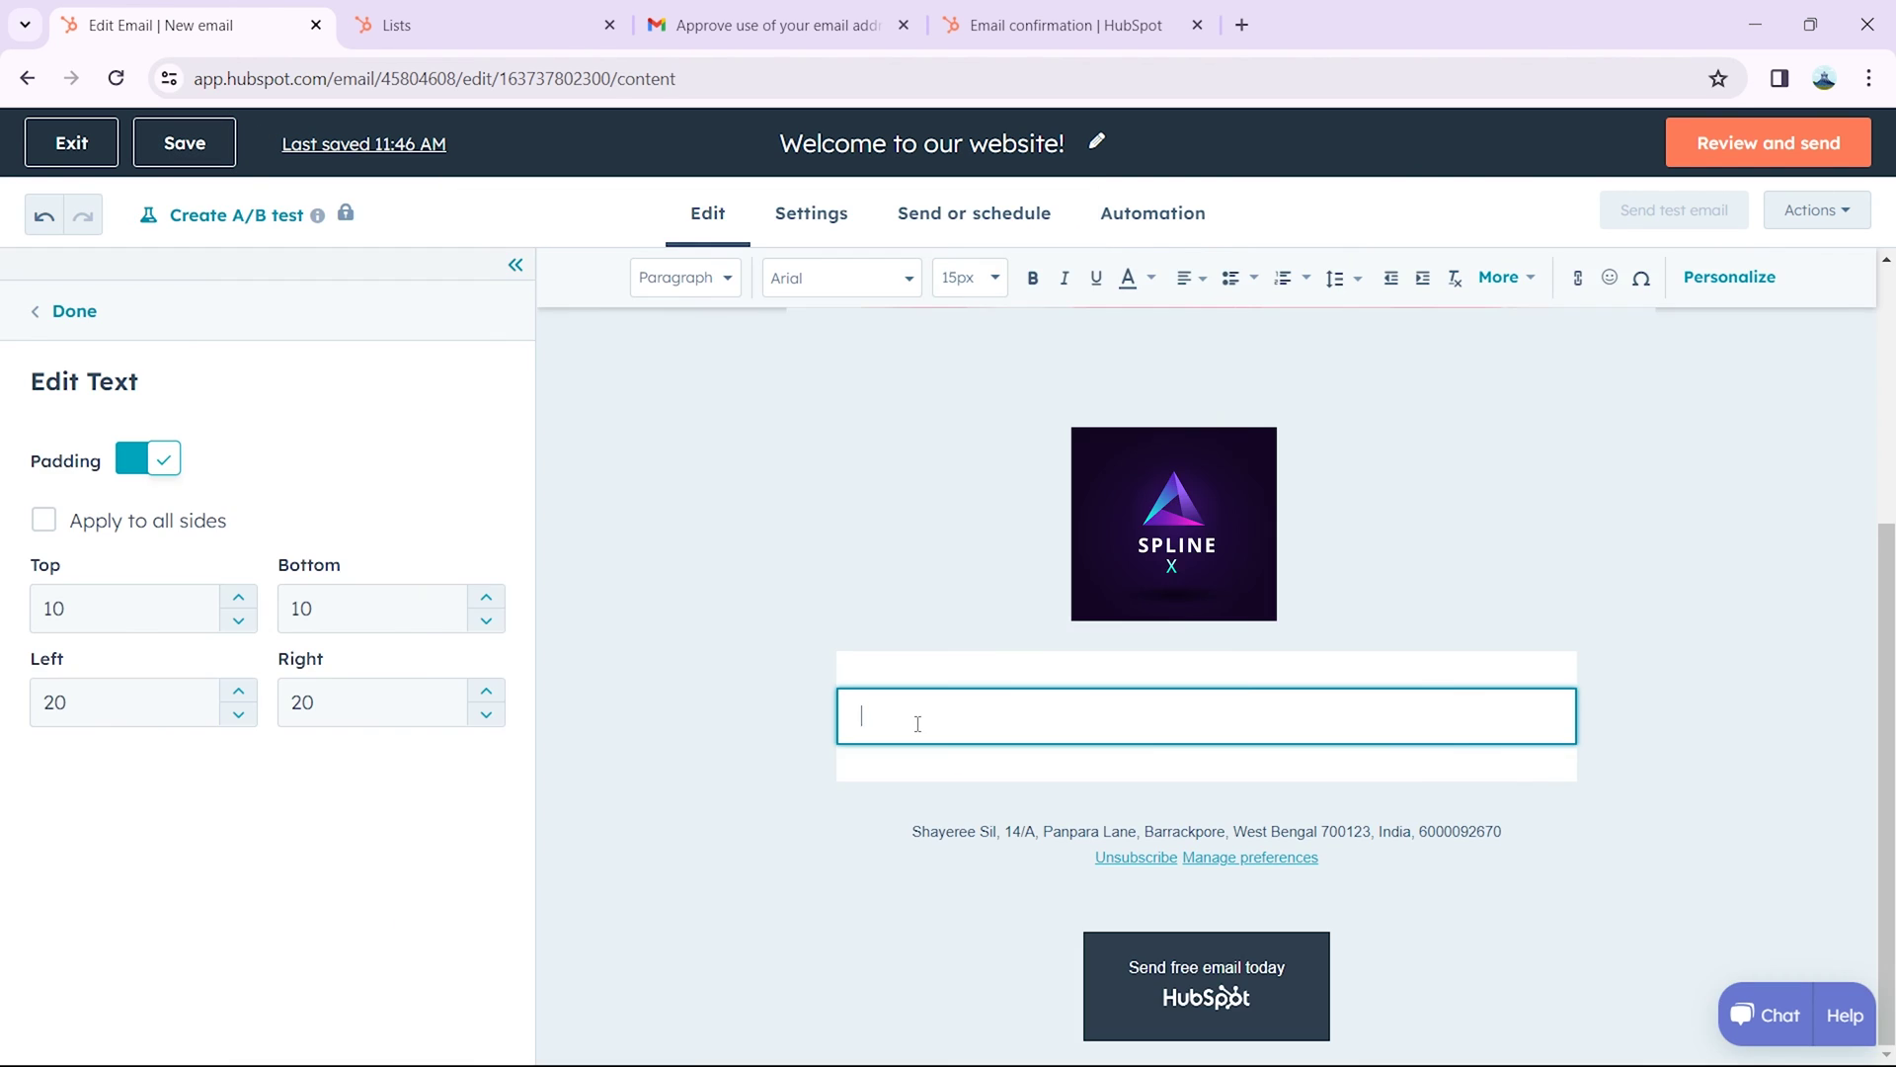
{"action": "right_click", "coordinate": [918, 724]}
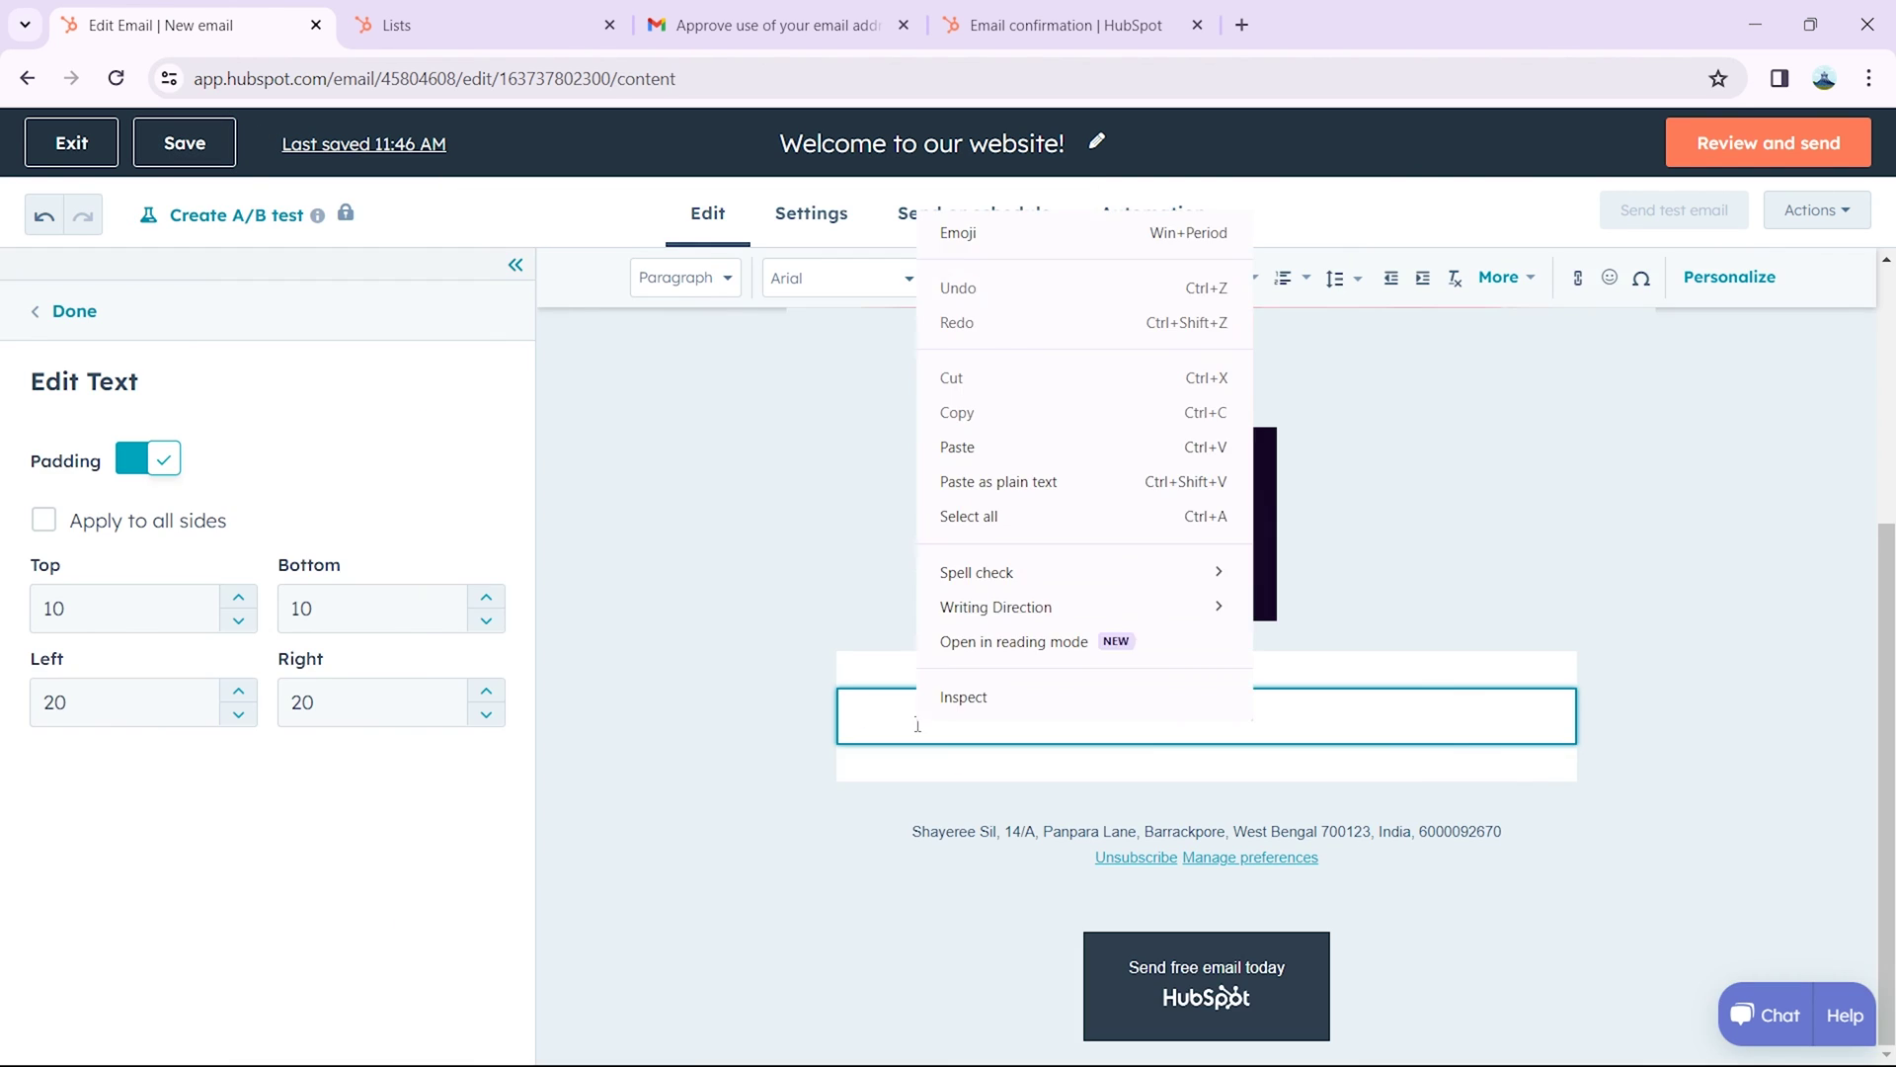
{"action": "left_click", "coordinate": [1033, 450]}
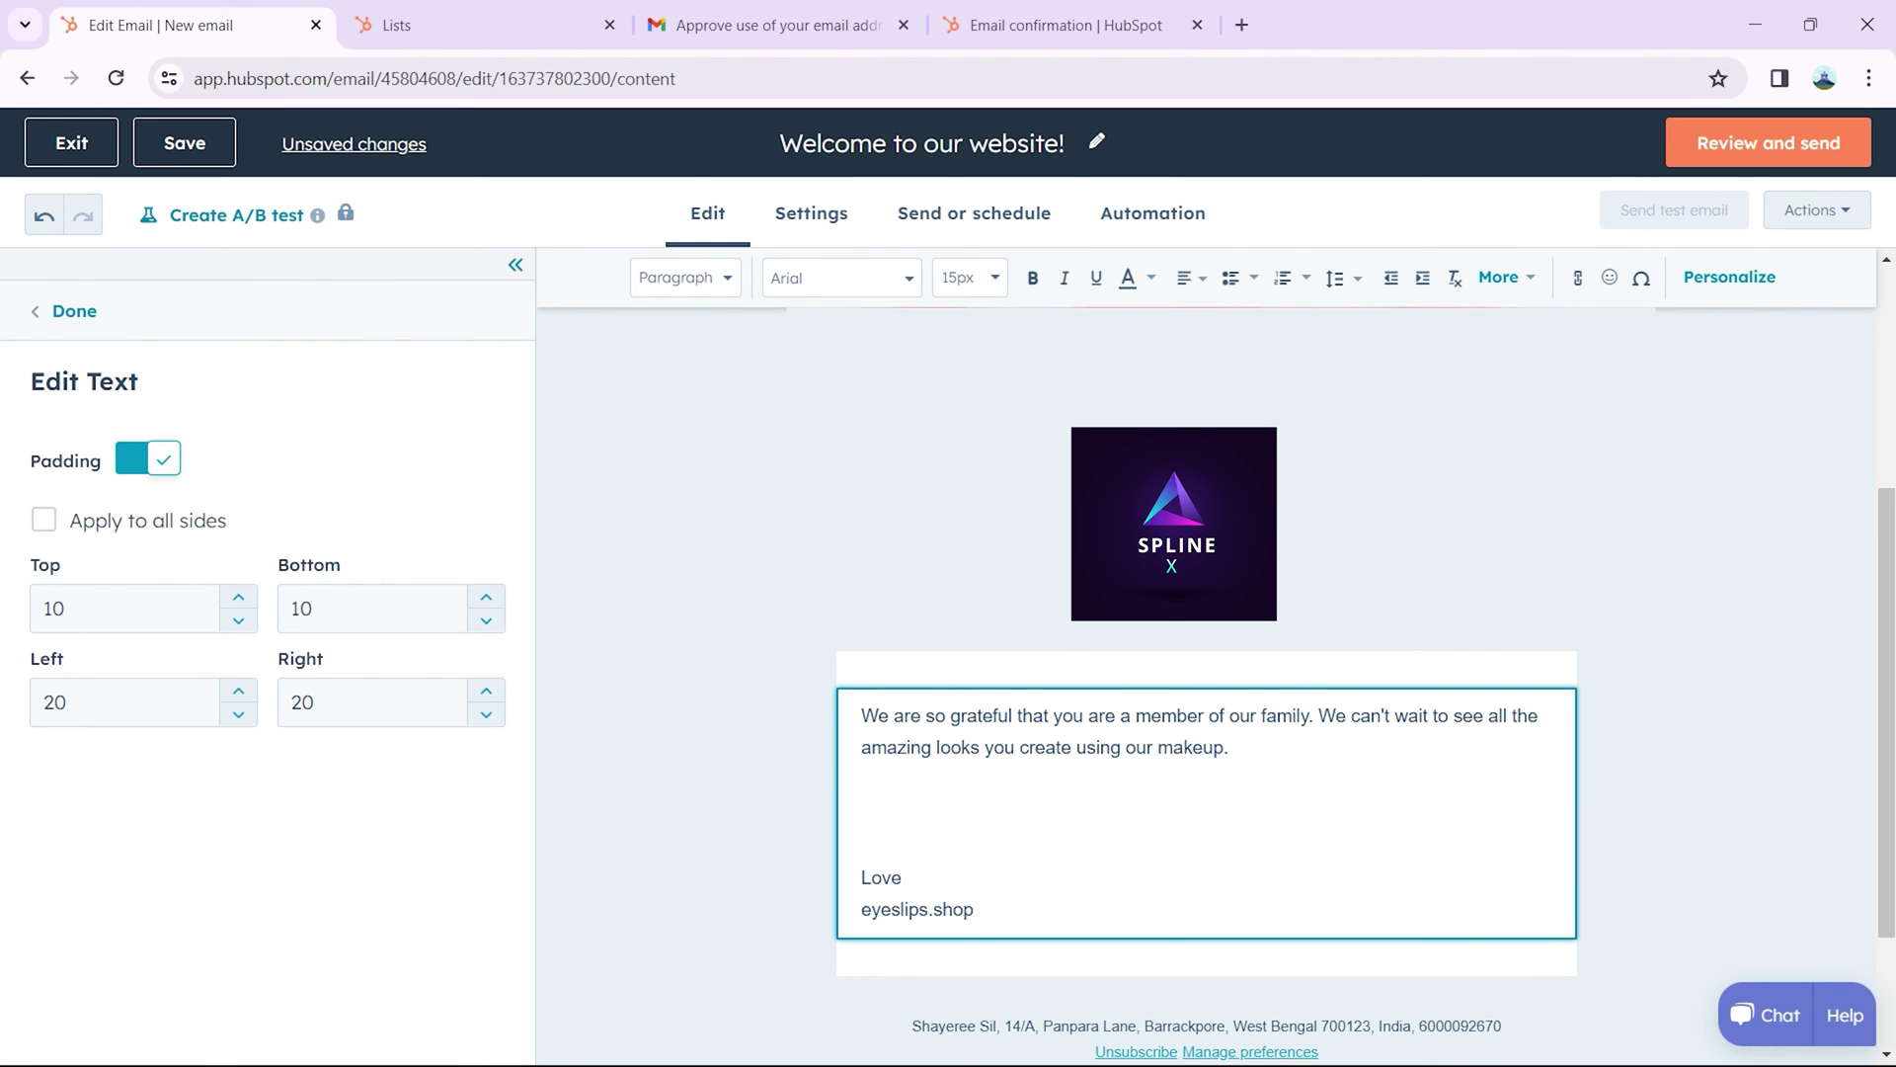
Step: Address the email to the single individual contact, giving 1 of 1 estimated recipients
{"action": "left_click", "coordinate": [946, 233]}
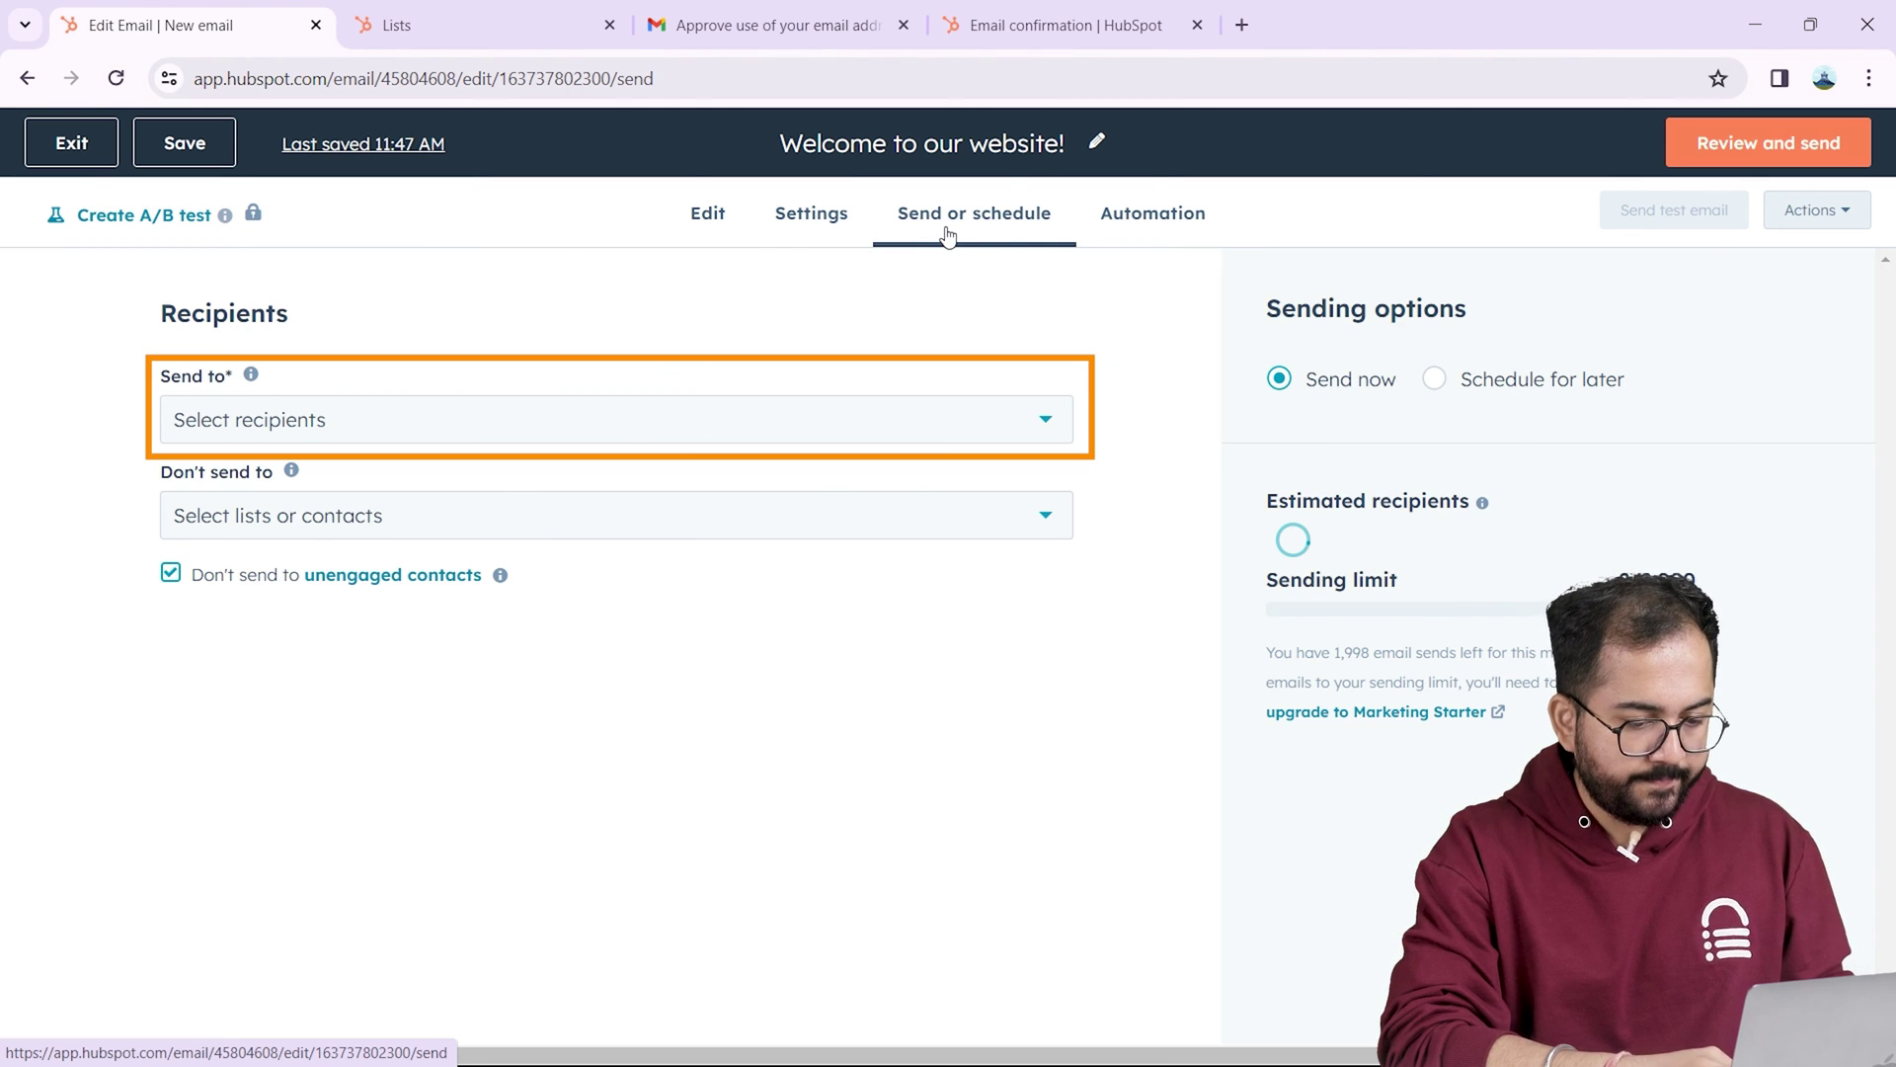
{"action": "left_click", "coordinate": [354, 432]}
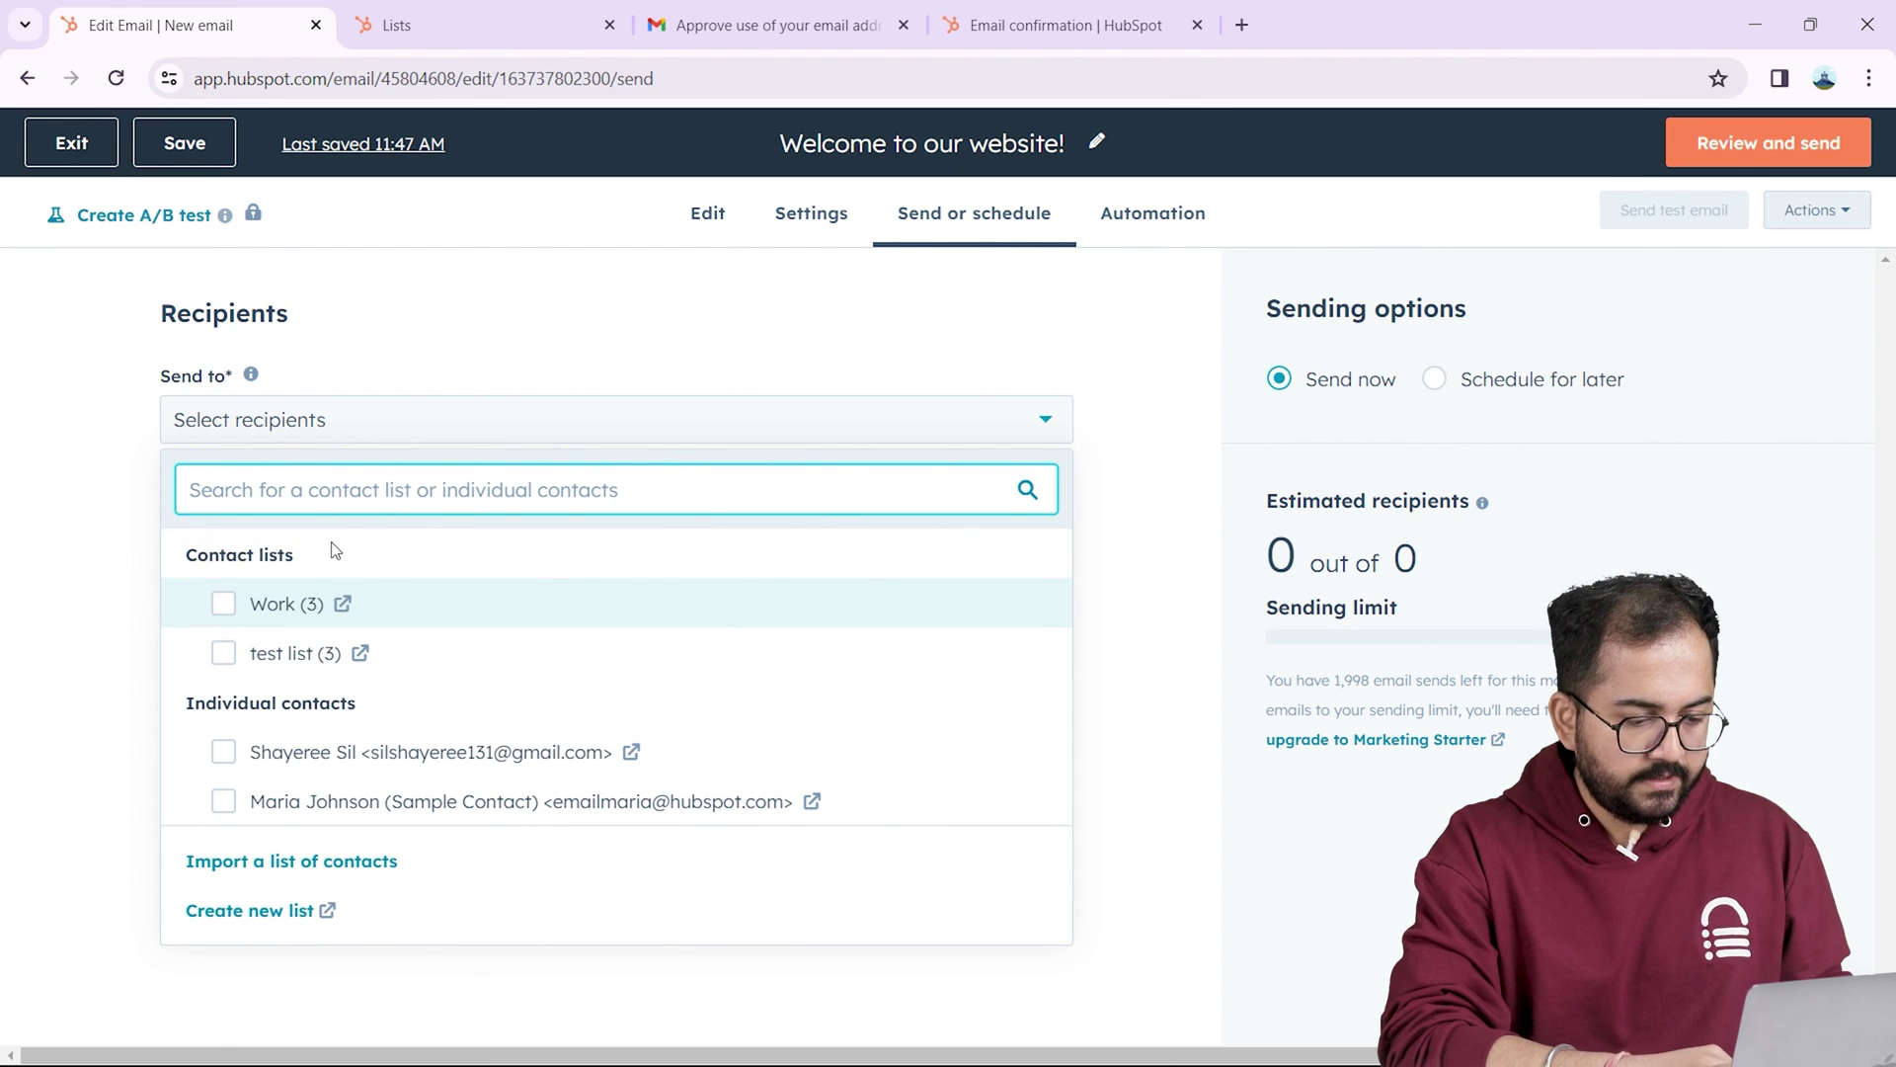
{"action": "left_click", "coordinate": [224, 751]}
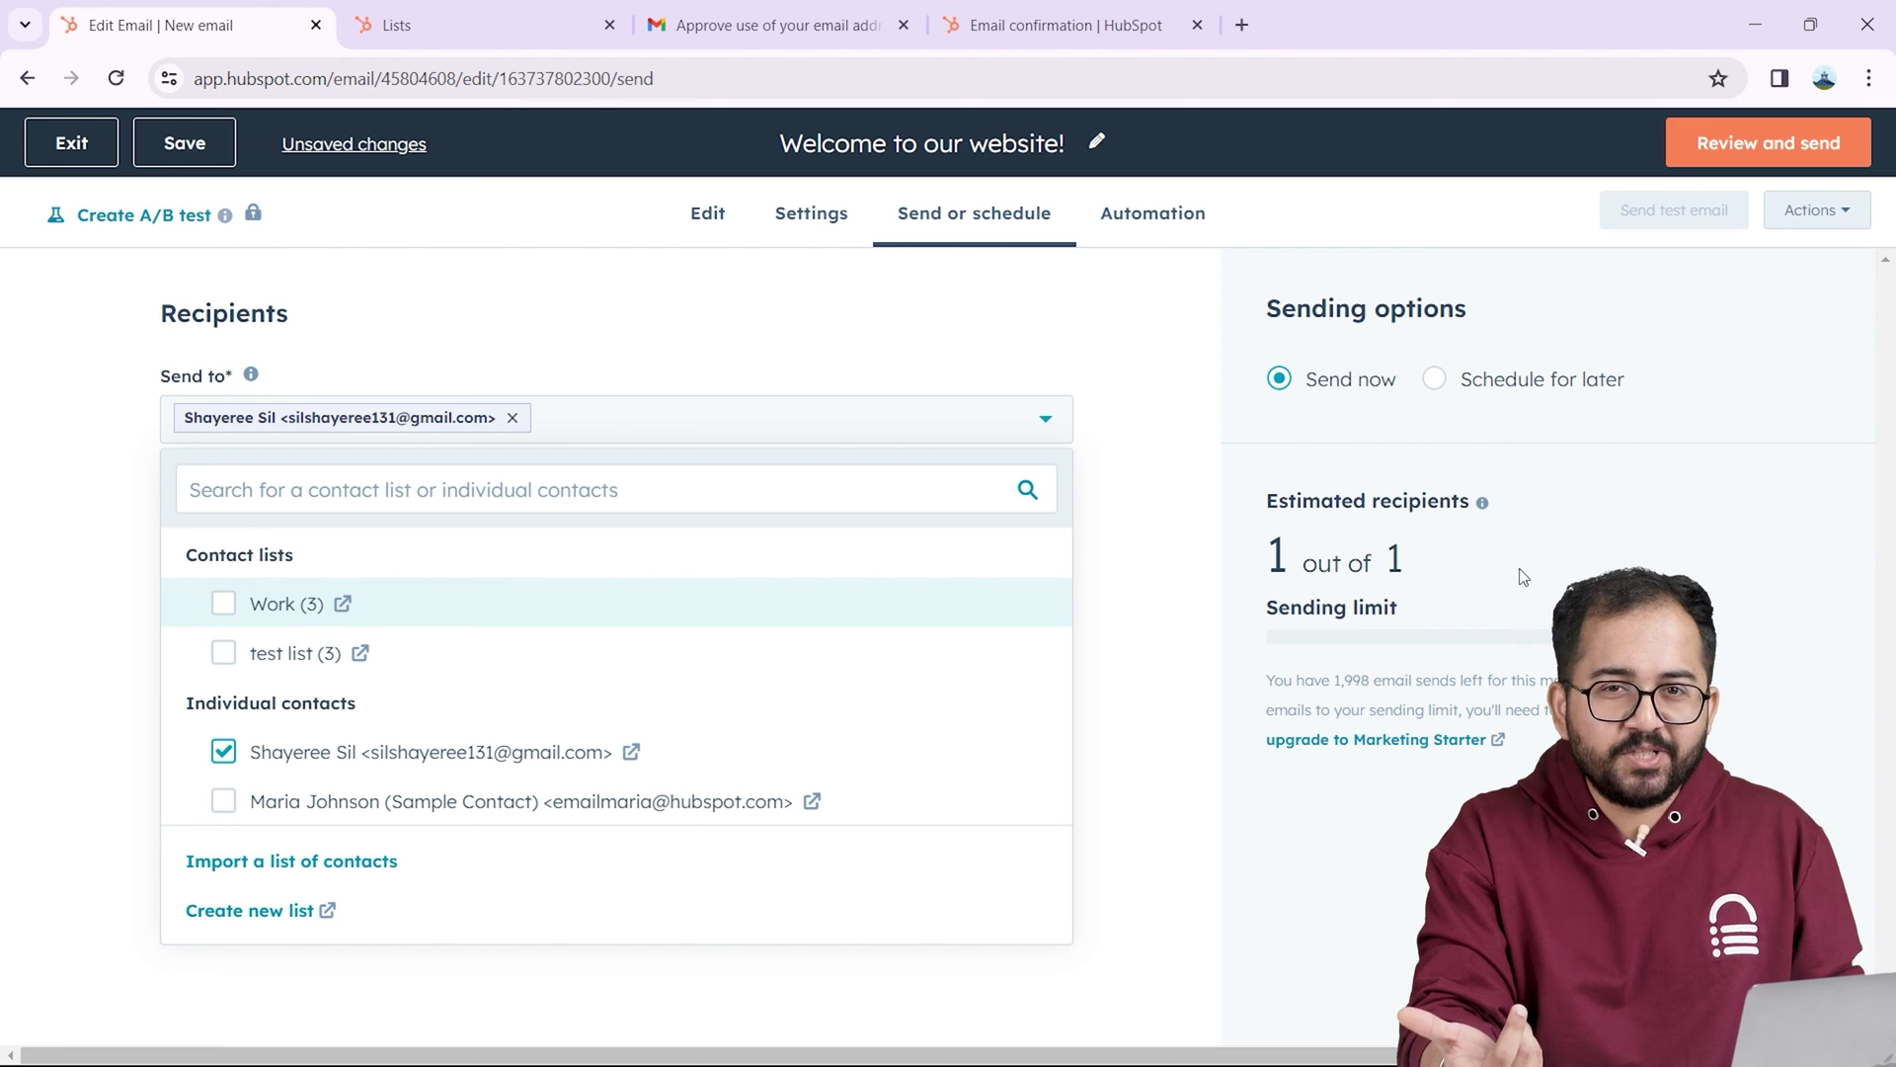
{"action": "left_click", "coordinate": [539, 507]}
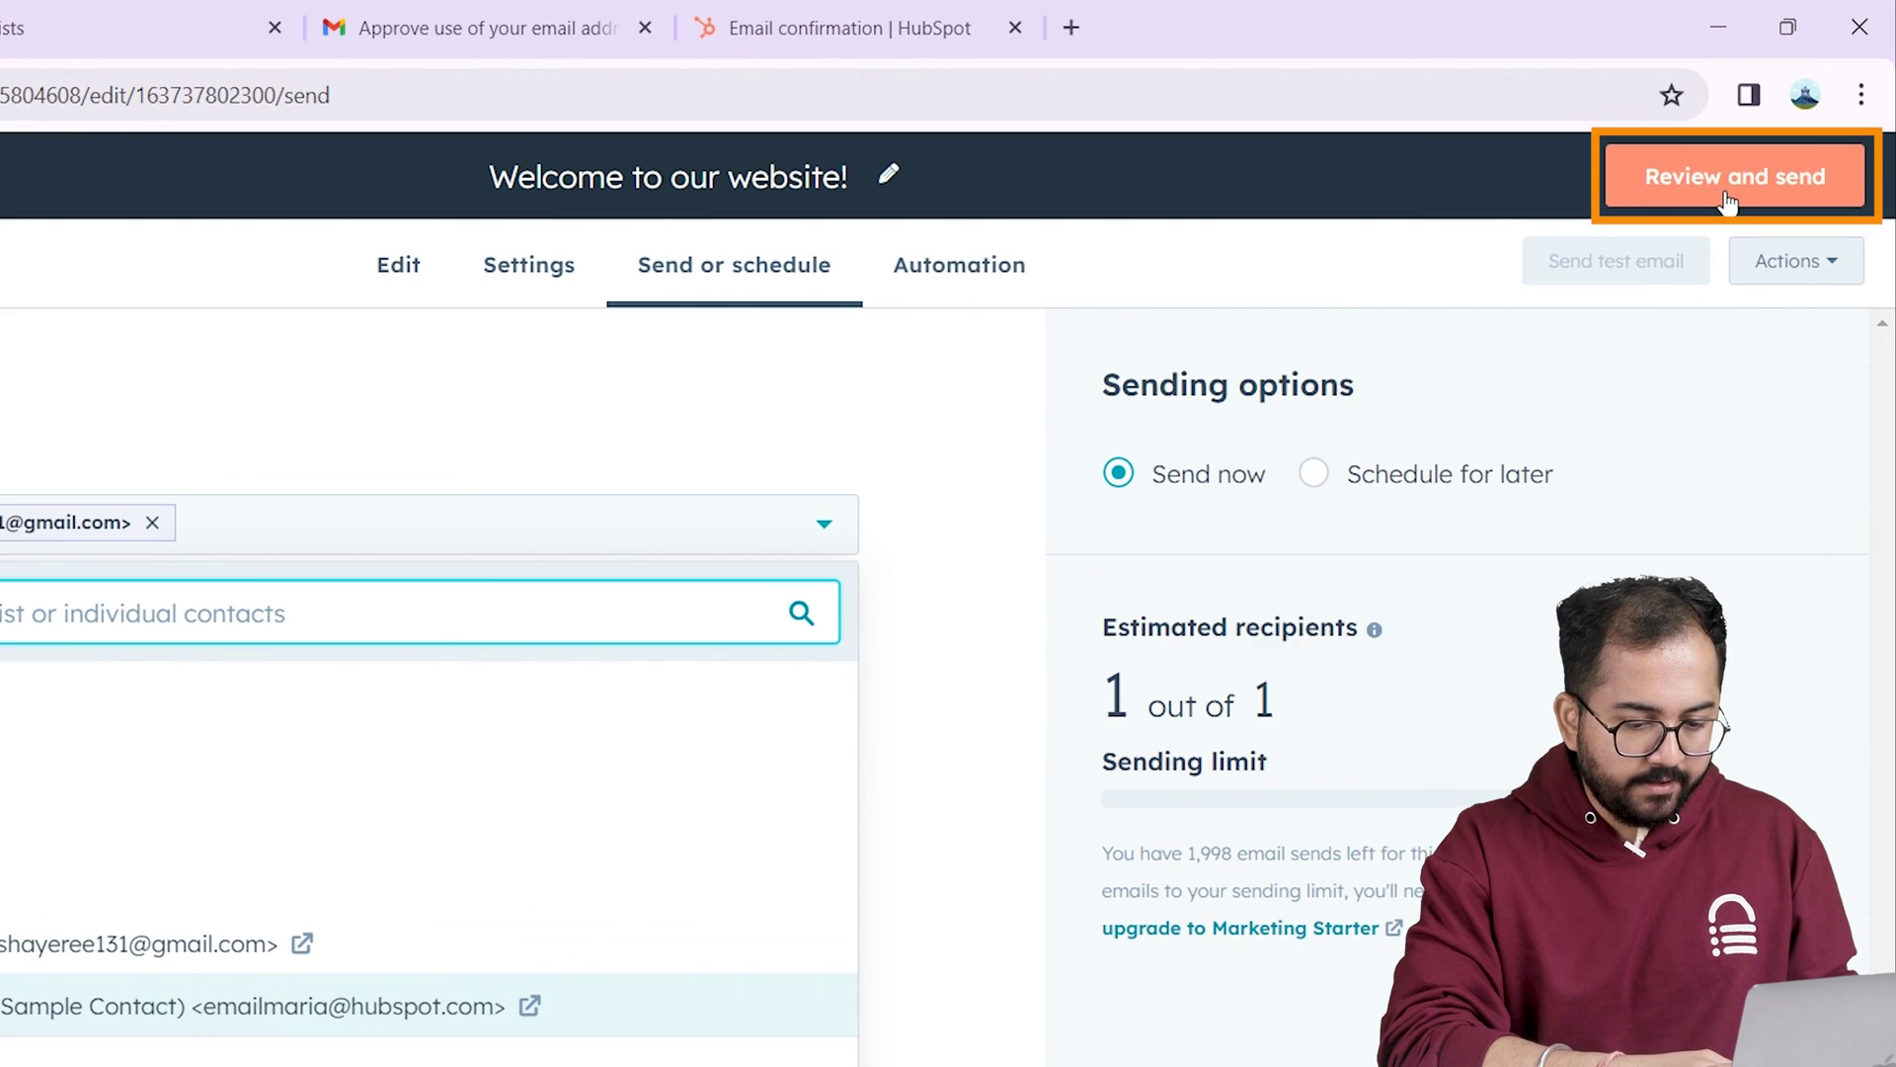
Step: Check the review summary for 'Welcome to our website!' and send the email immediately
{"action": "left_click", "coordinate": [1726, 200]}
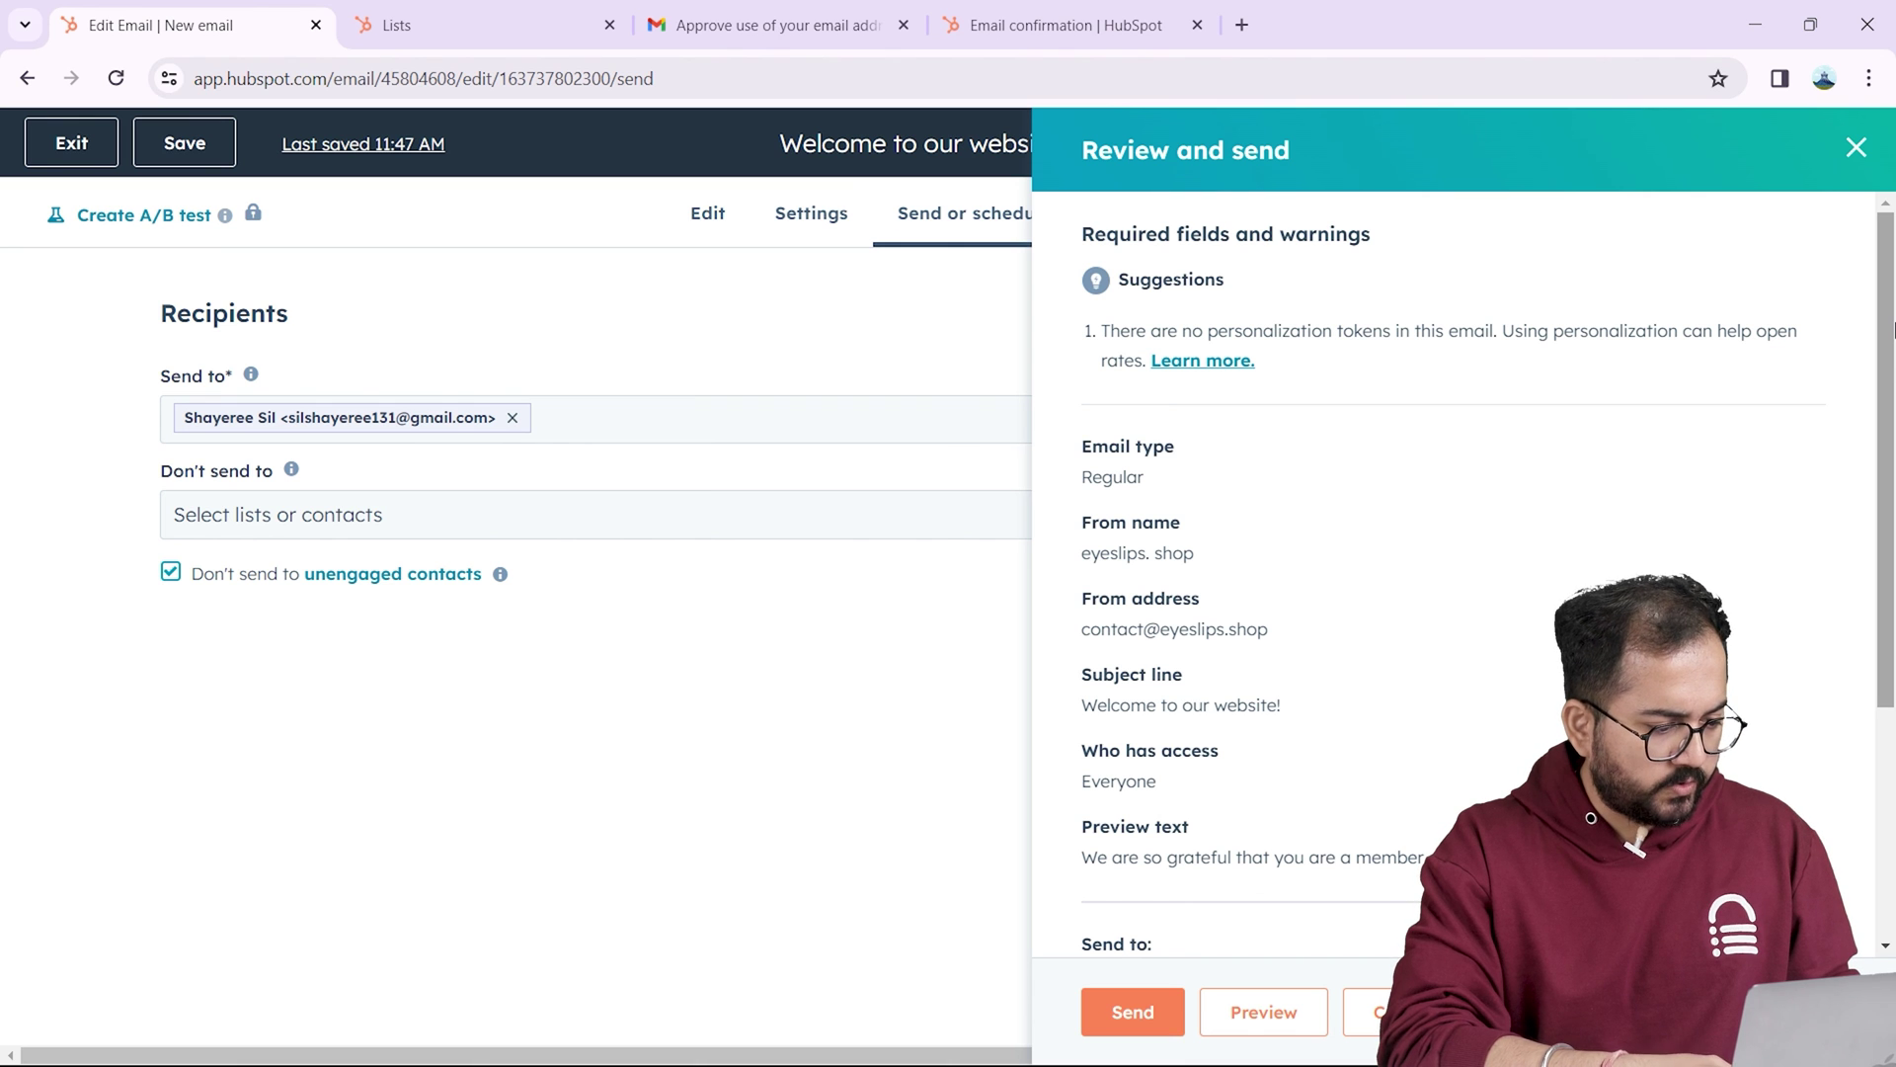
{"action": "scroll", "coordinate": [1894, 329], "scroll_direction": "down", "scroll_amount": 4}
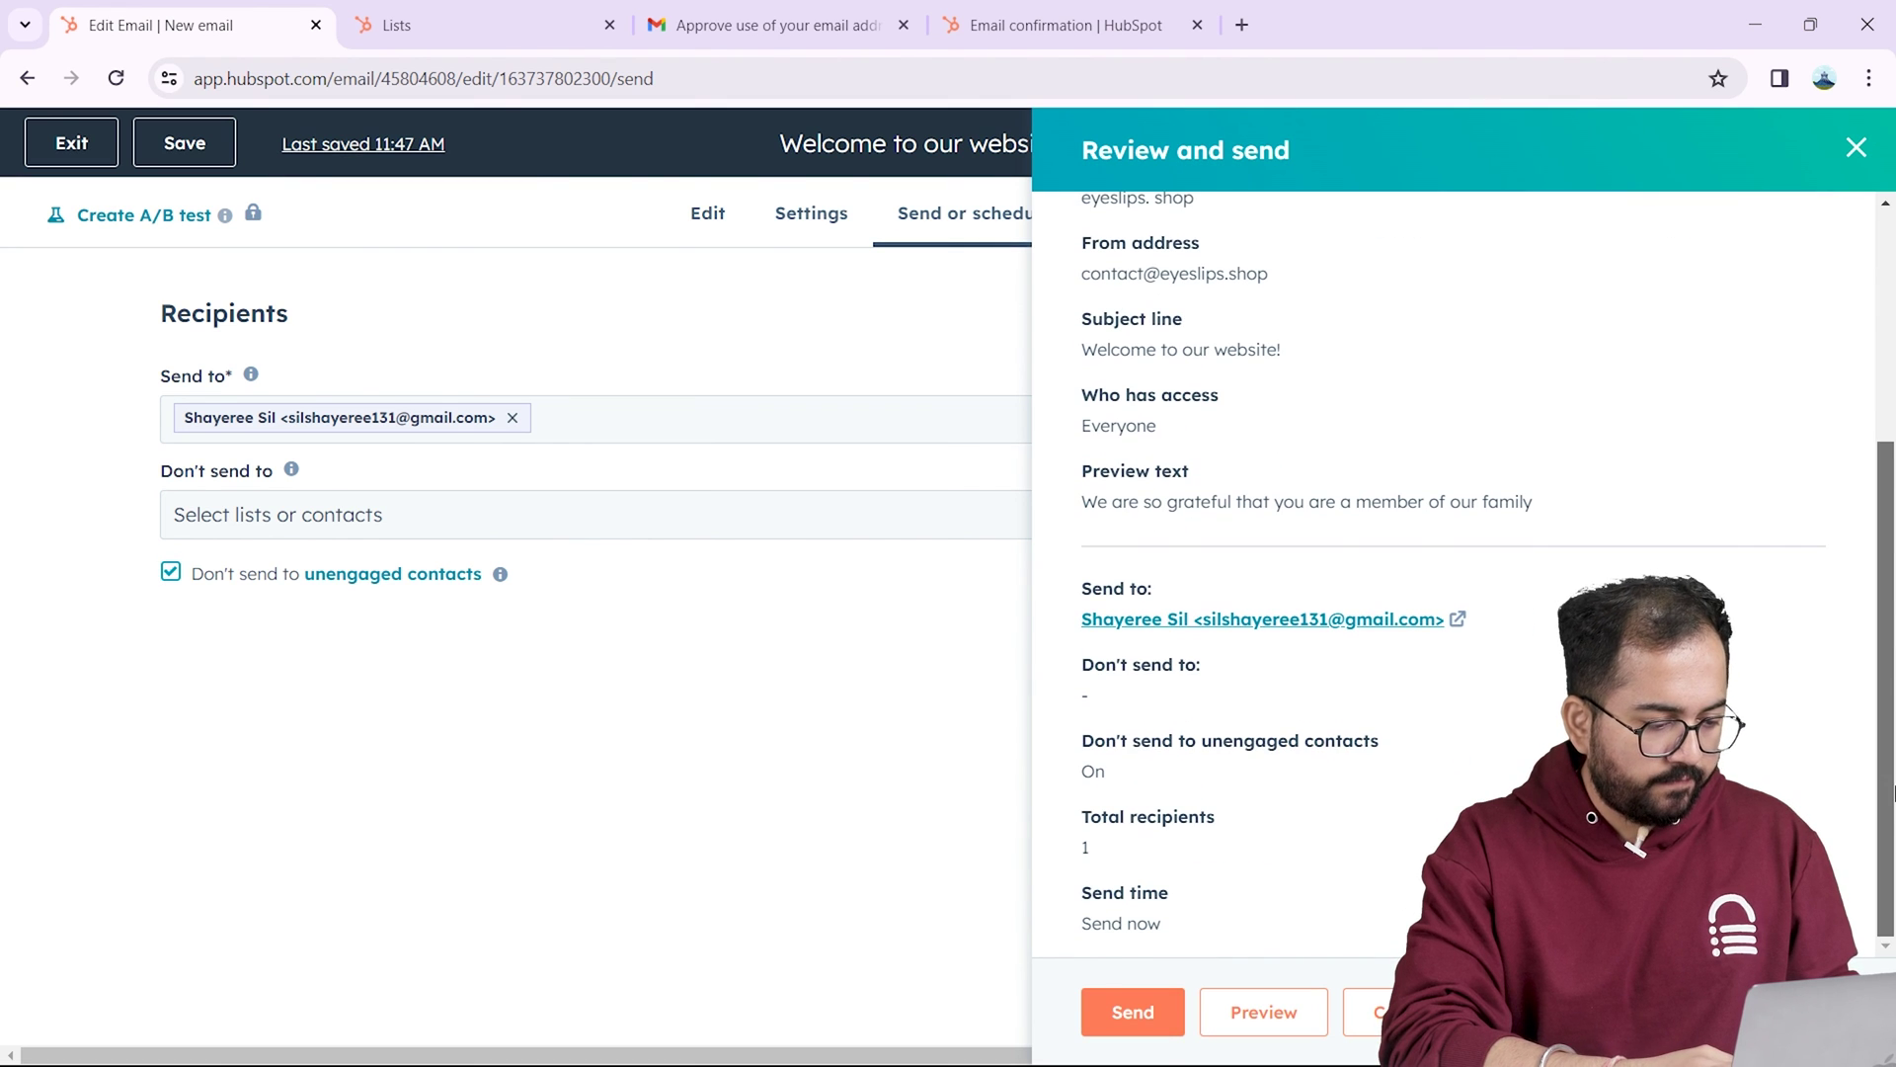
{"action": "left_click", "coordinate": [1132, 1011]}
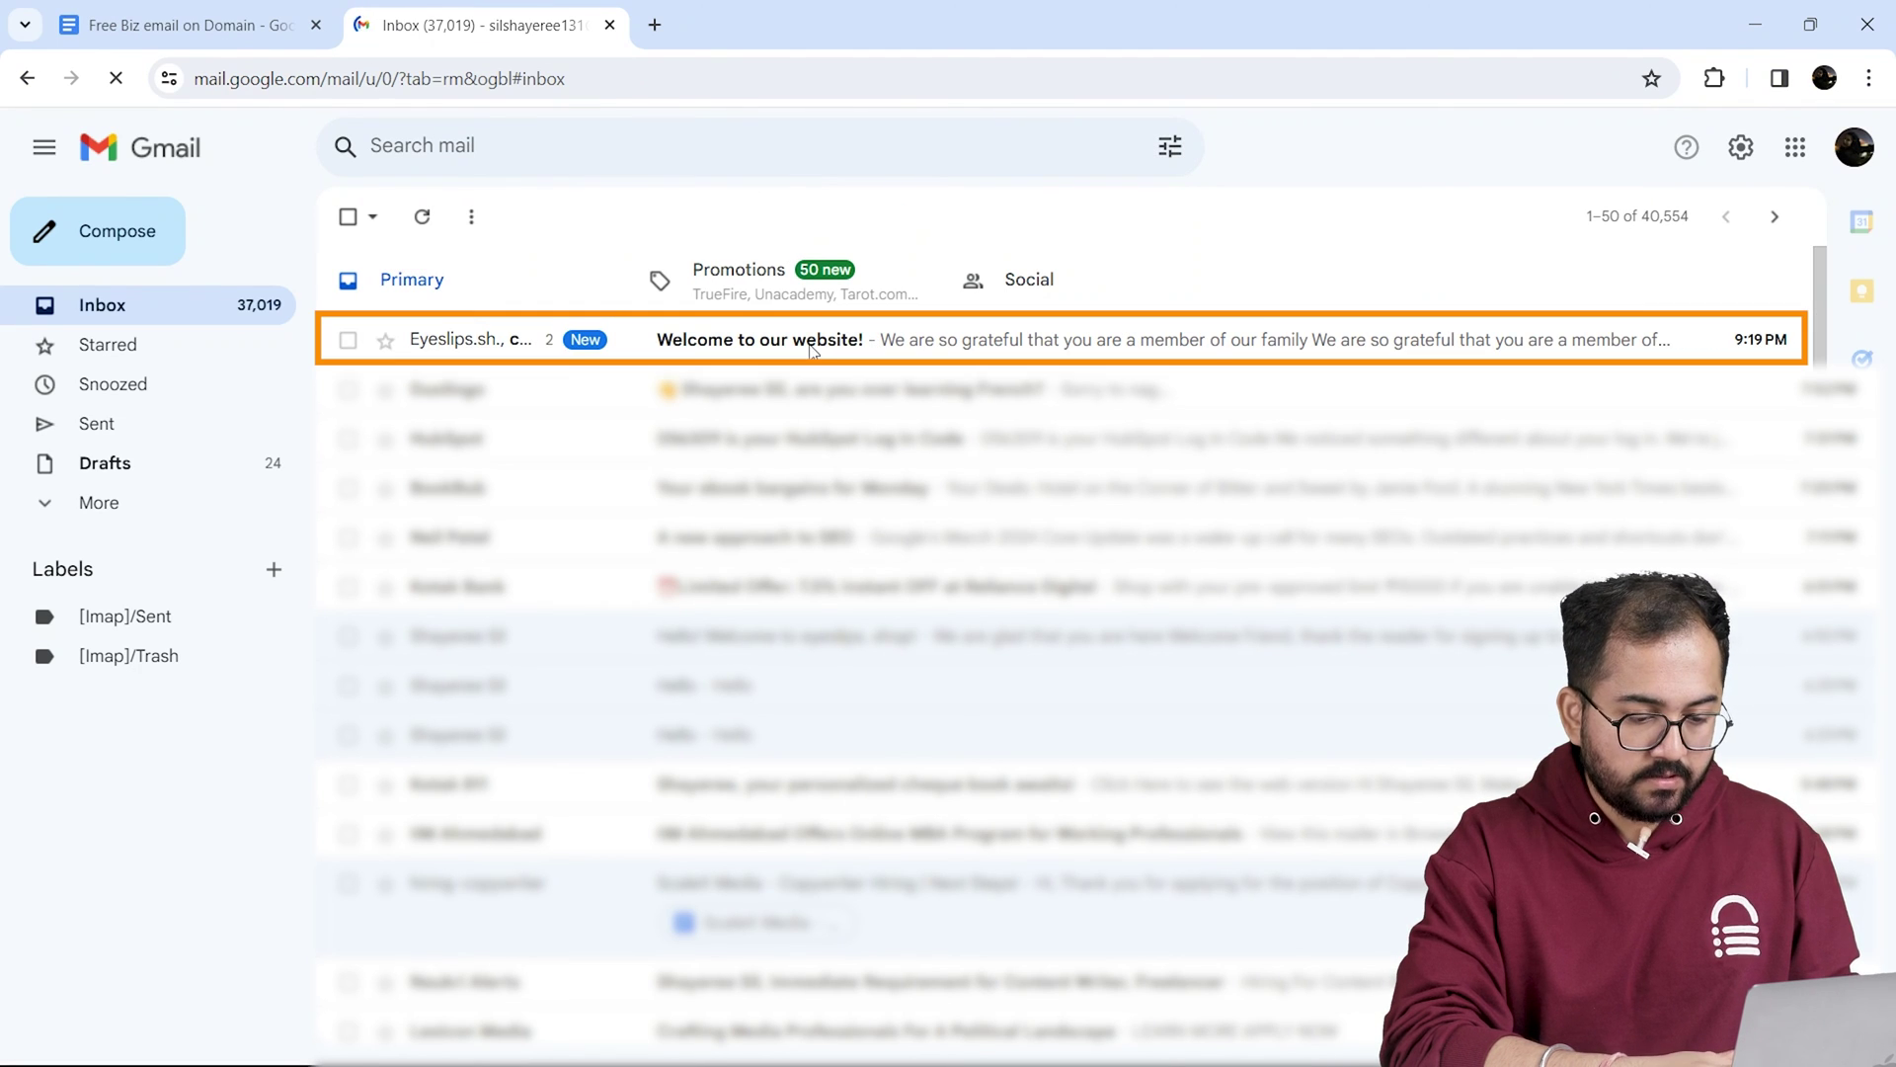
Step: Open the 'Welcome to our website!' message from eyeslips.shop in the Gmail inbox
{"action": "left_click", "coordinate": [809, 348]}
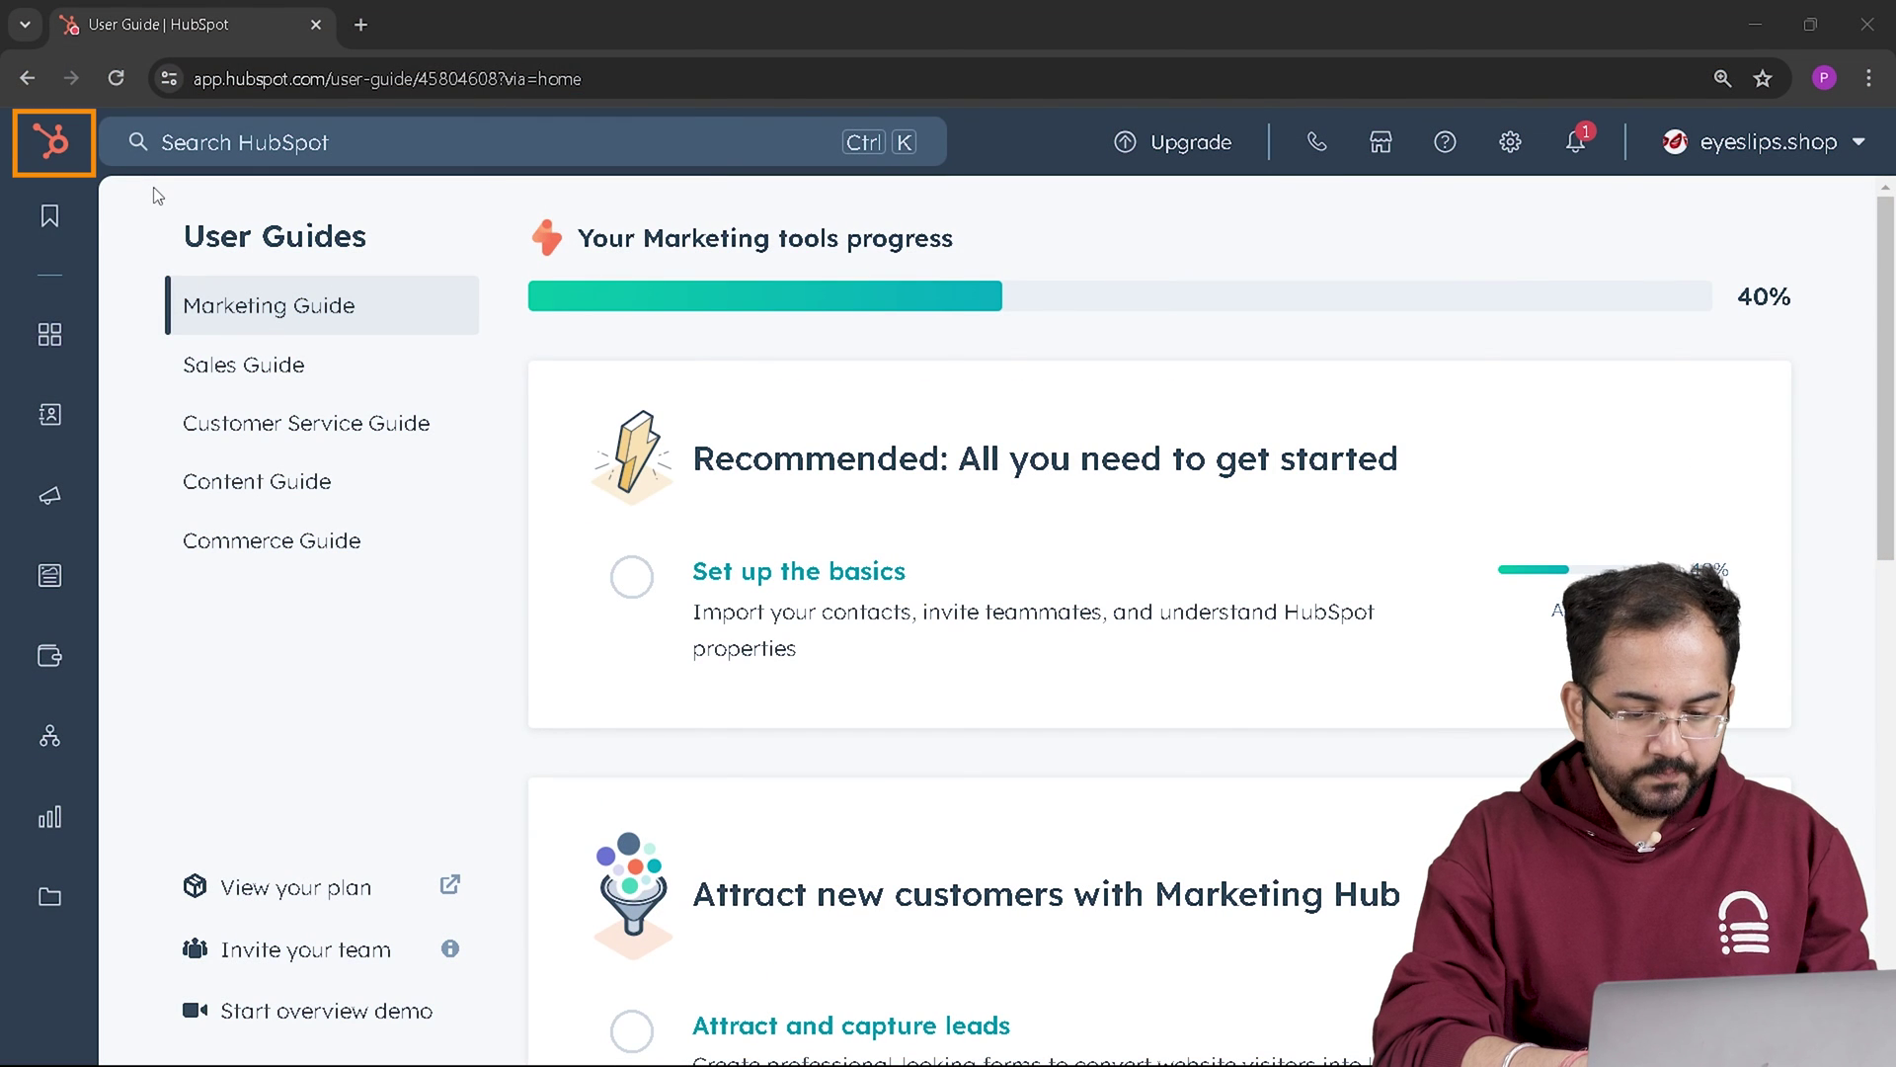
Step: Show Marketing Email analytics down to Delivery: 100% delivered rate, 9 delivered, 0% bounces
{"action": "mouse_move", "coordinate": [54, 337]}
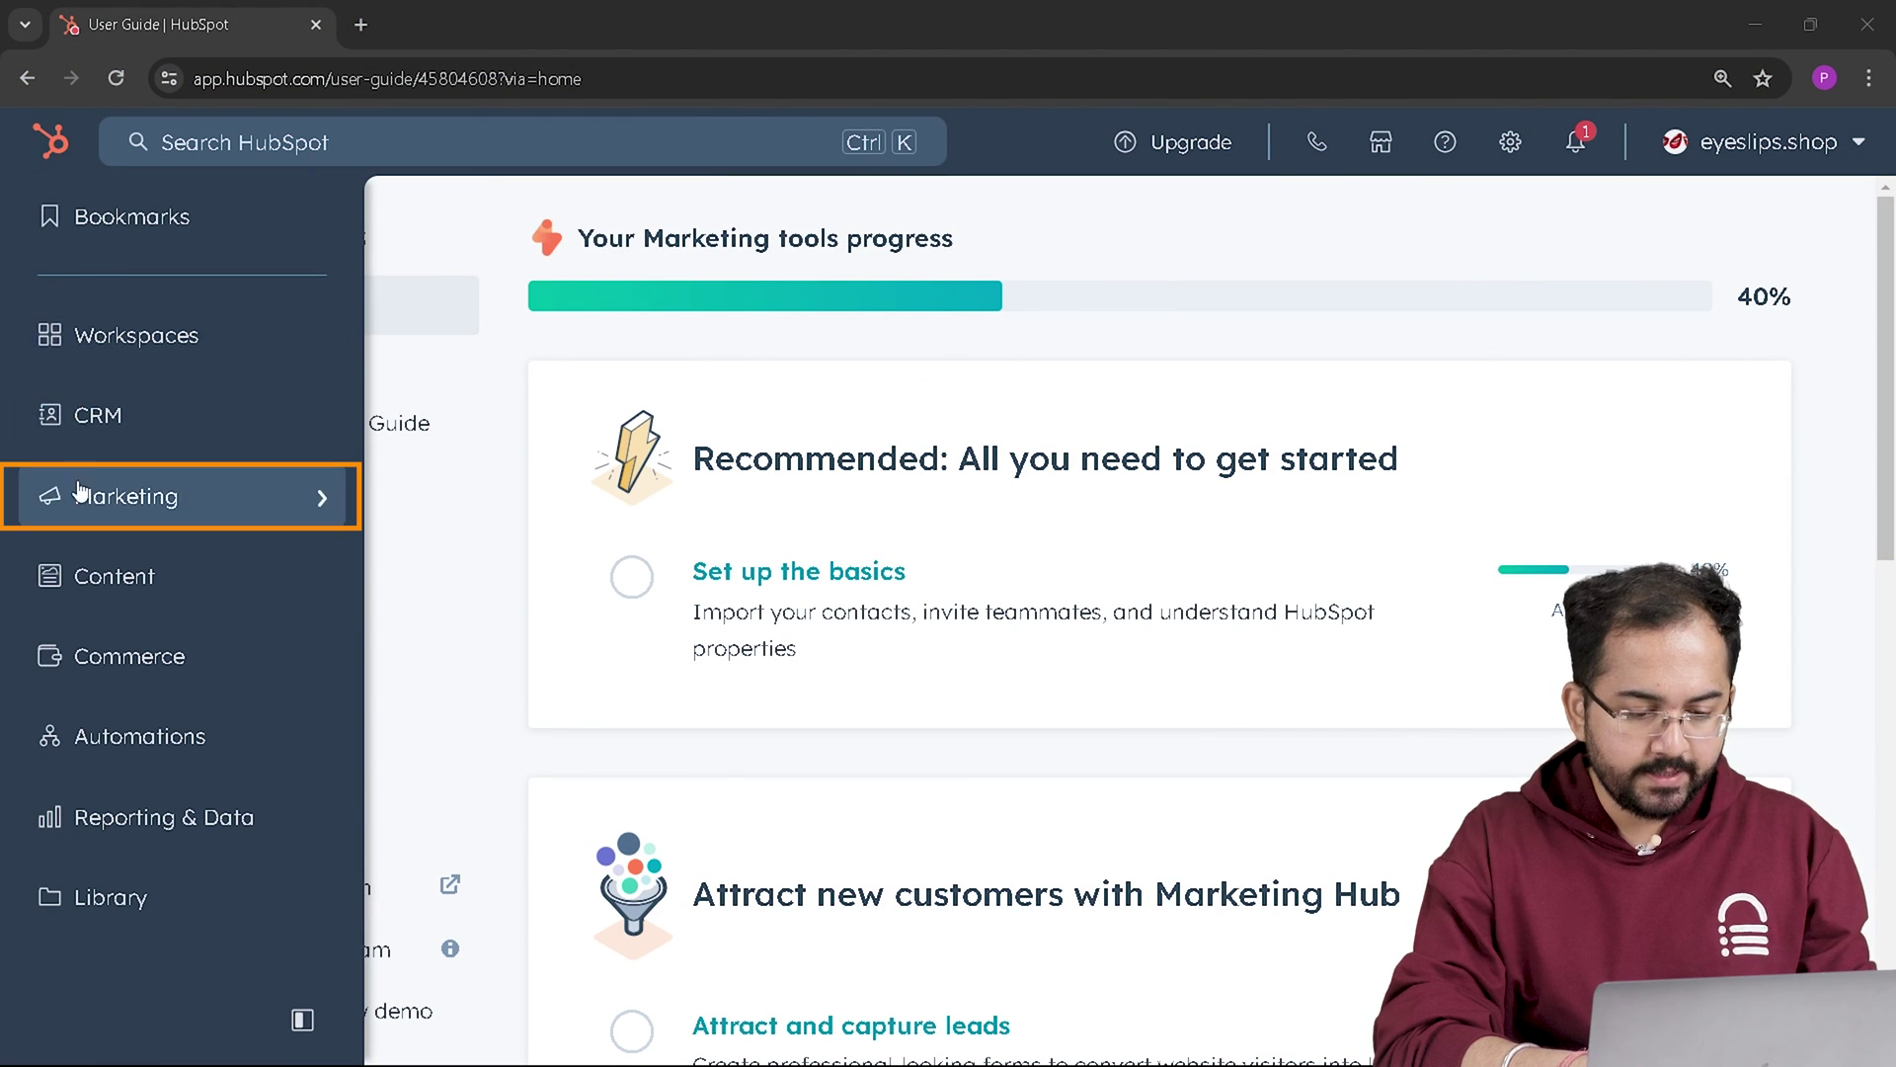
{"action": "left_click", "coordinate": [279, 506]}
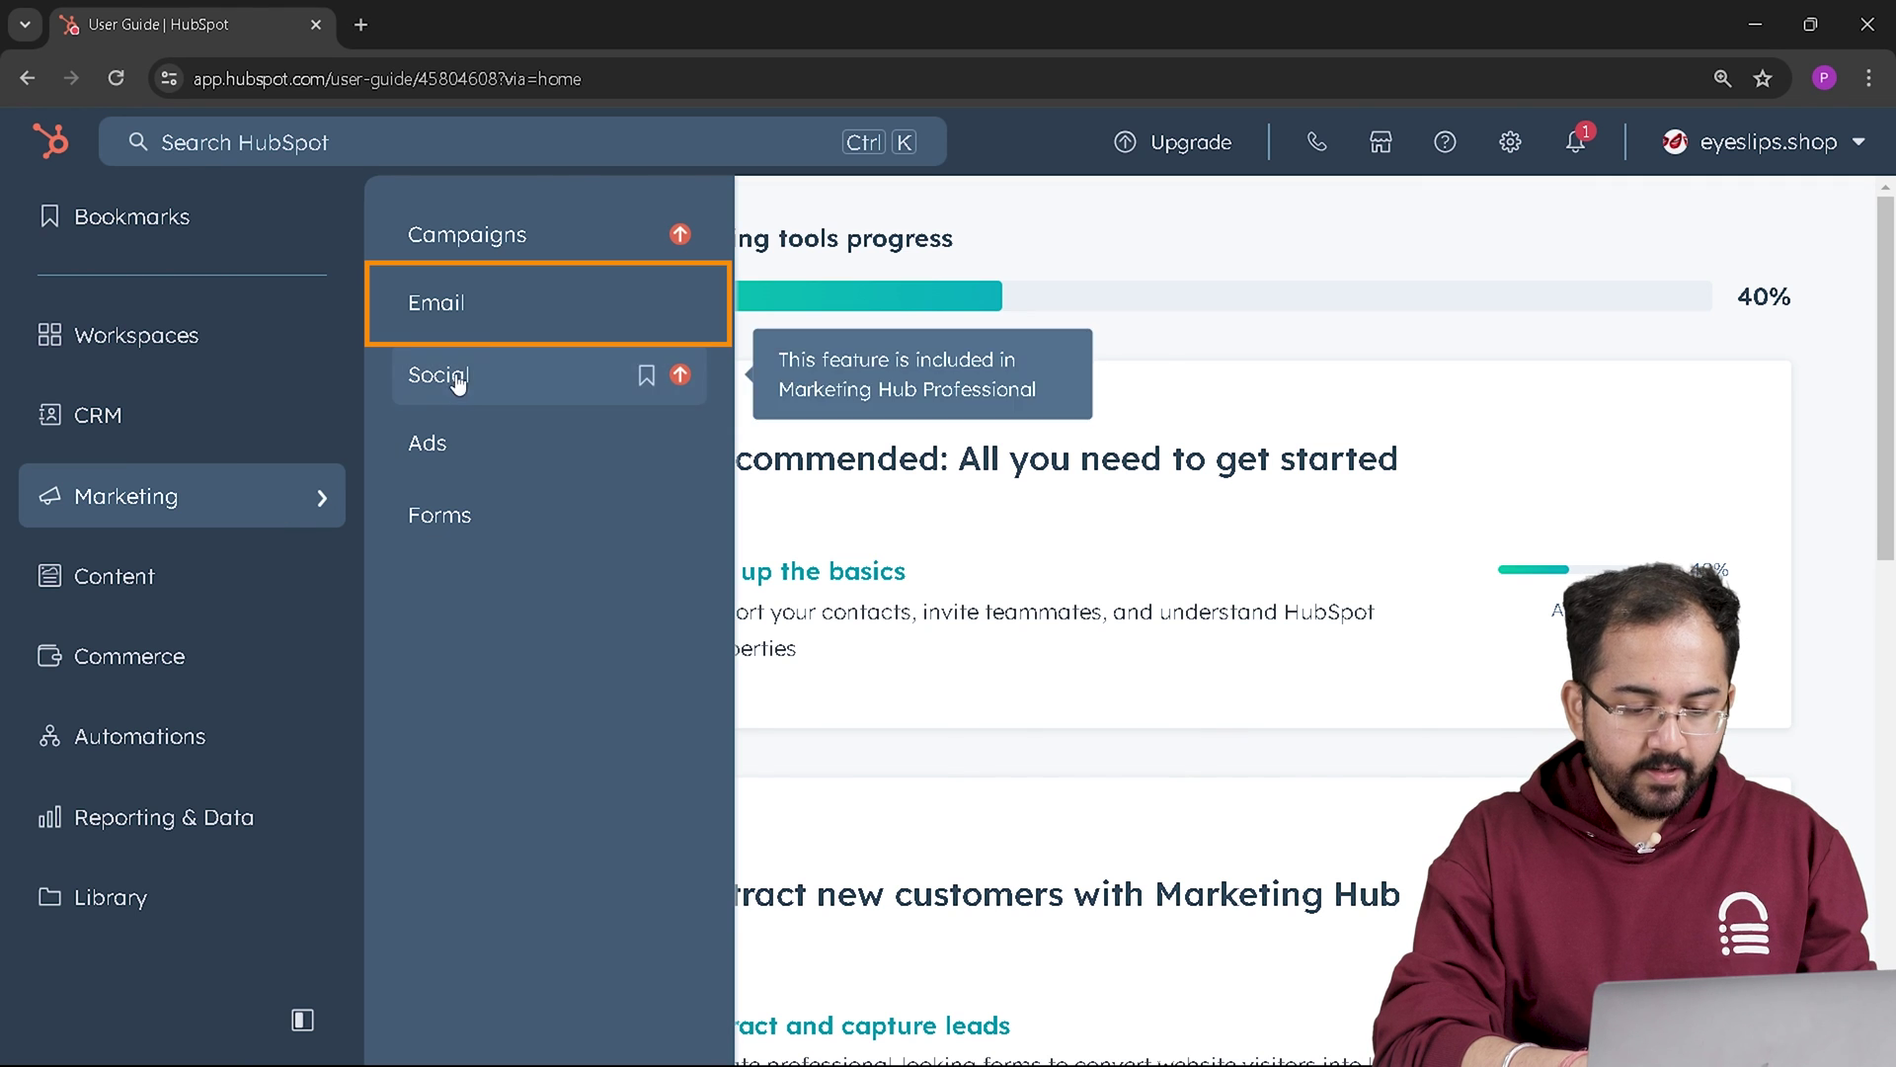
{"action": "left_click", "coordinate": [508, 308]}
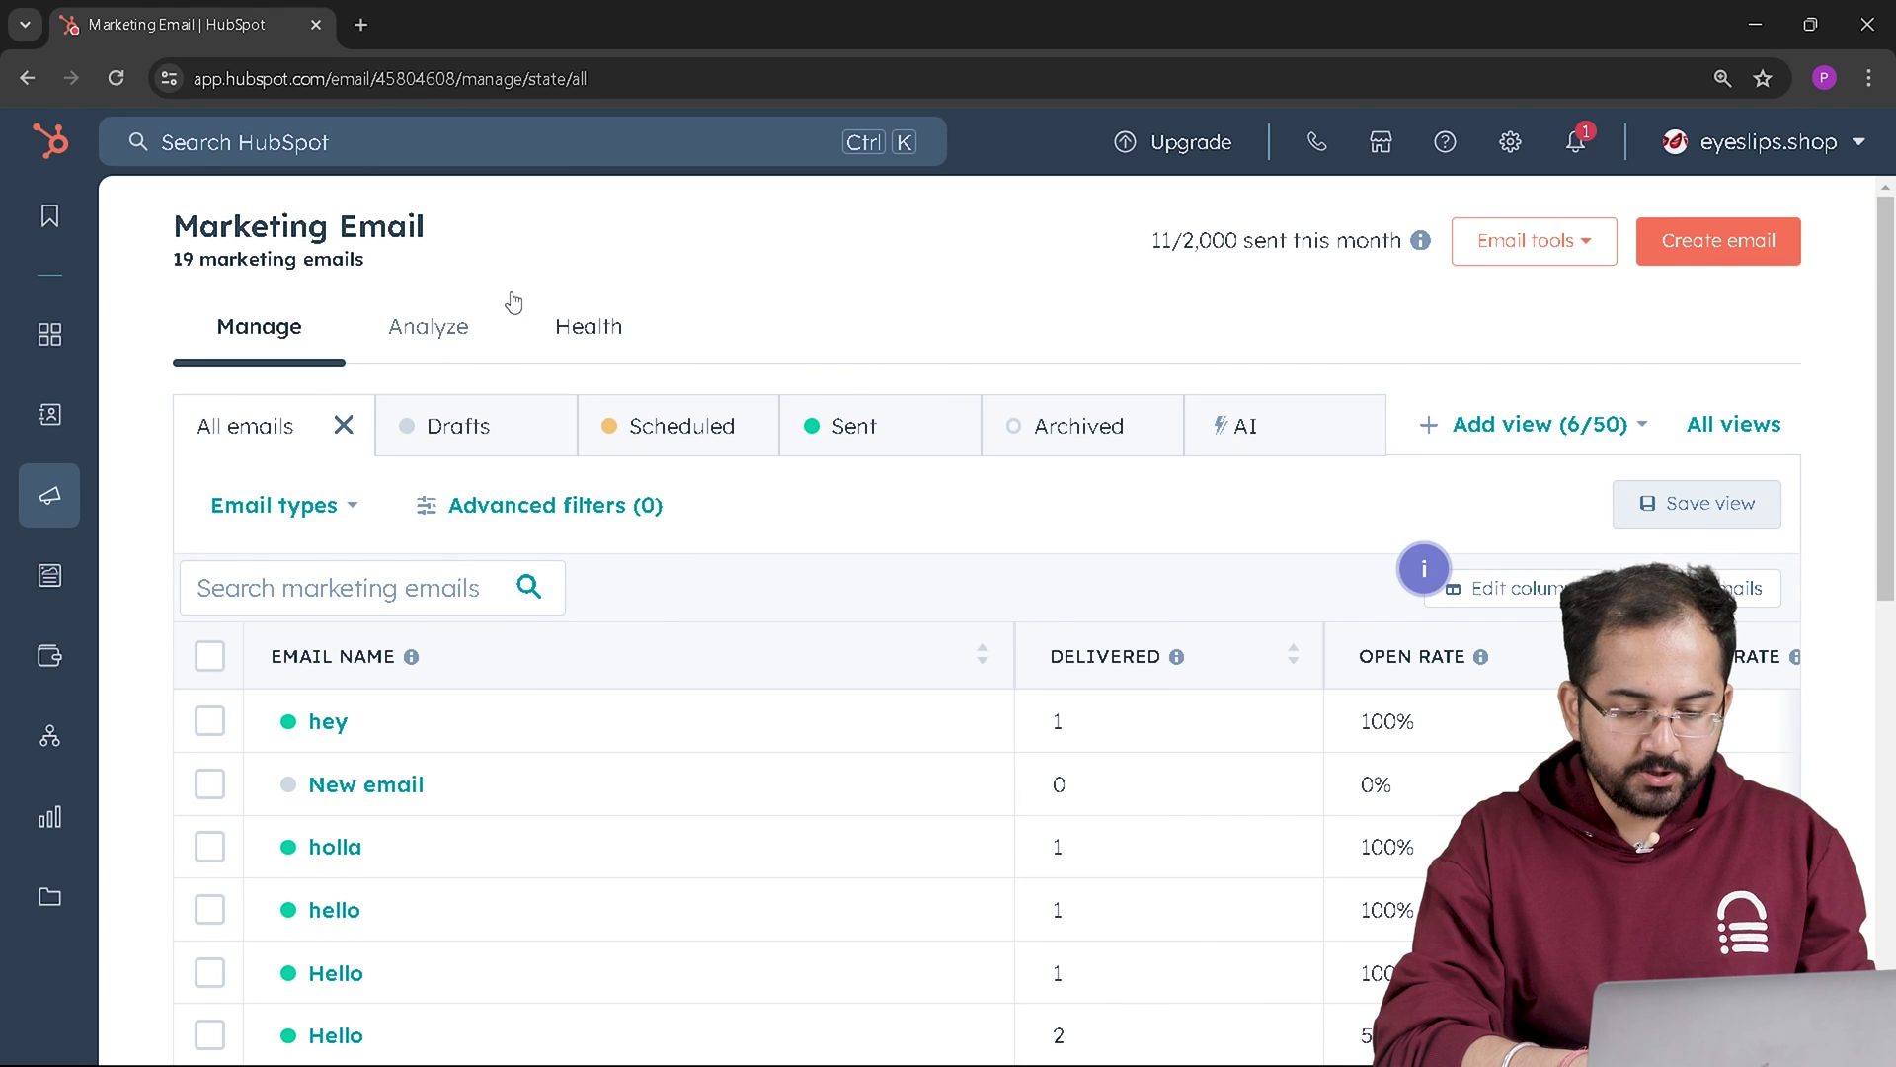
{"action": "left_click", "coordinate": [433, 340]}
{"action": "scroll", "coordinate": [1338, 644], "scroll_direction": "down", "scroll_amount": 10}
{"action": "scroll", "coordinate": [1340, 644], "scroll_direction": "down", "scroll_amount": 3}
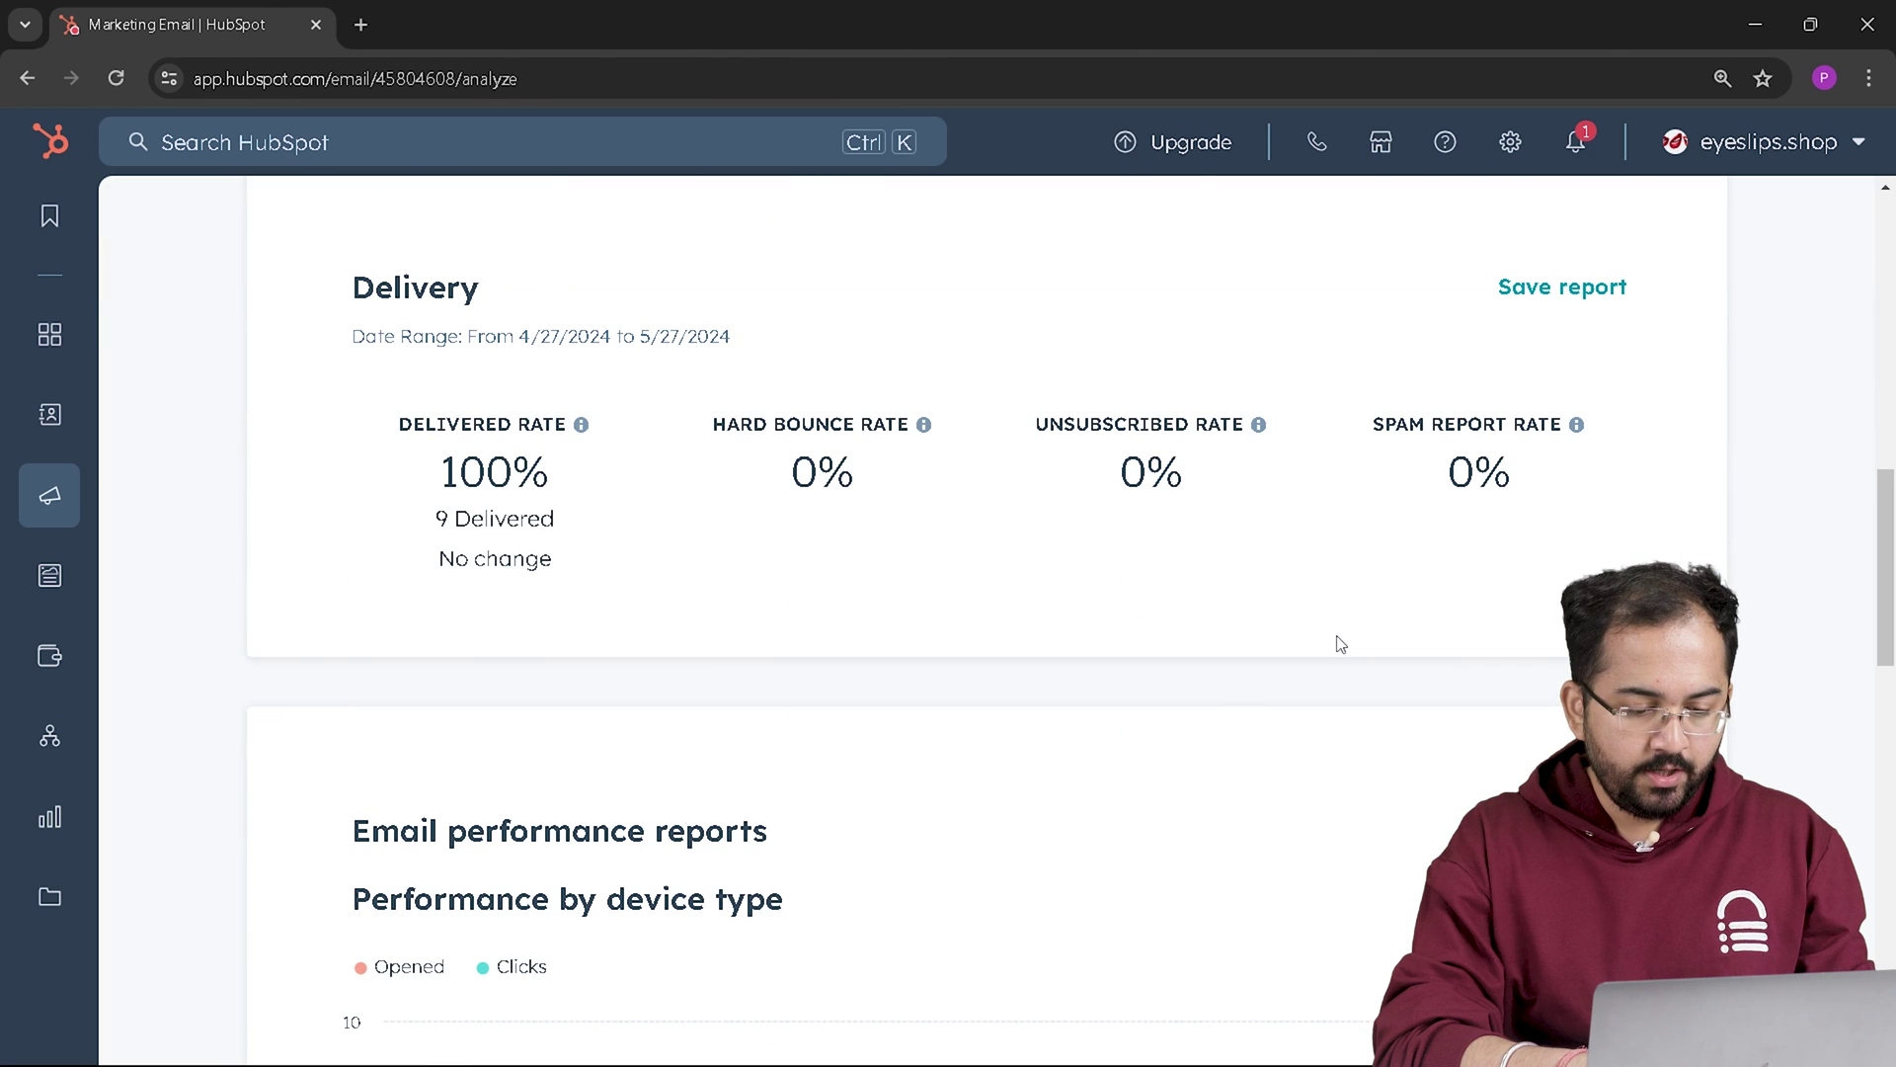